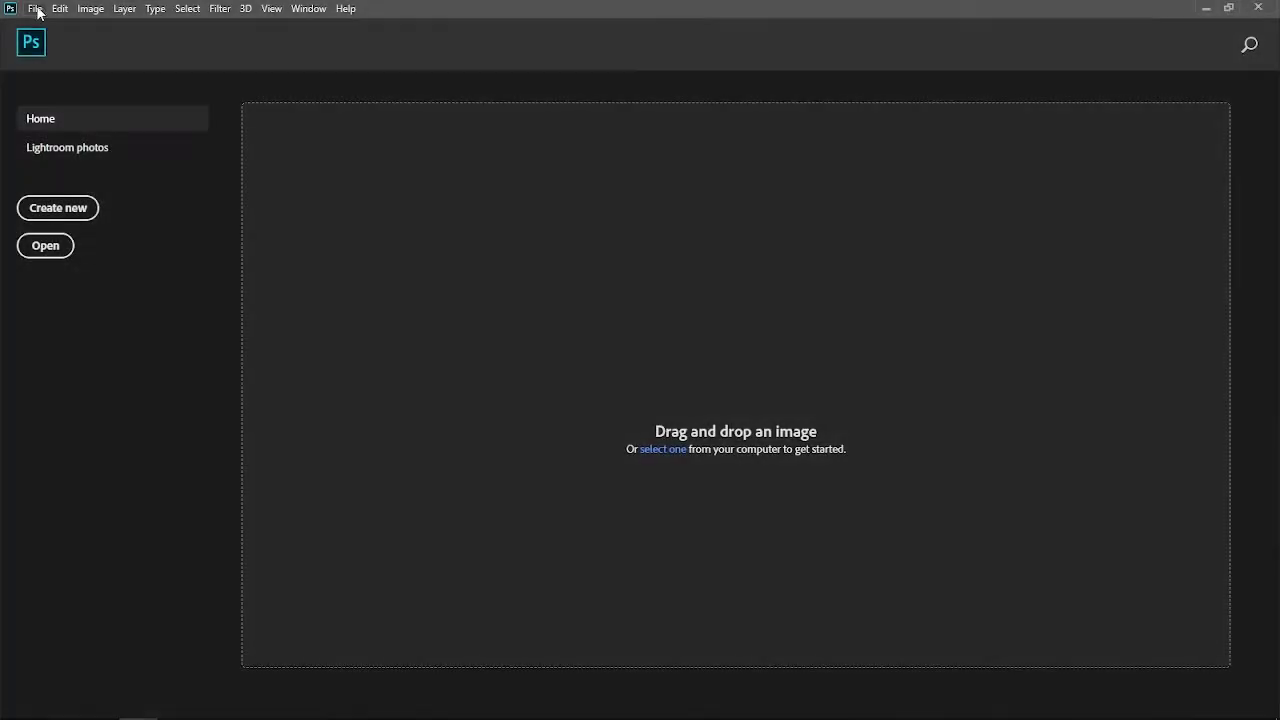
Create a new white 148 × 210 mm document at 200 ppi resolution.
click(35, 9)
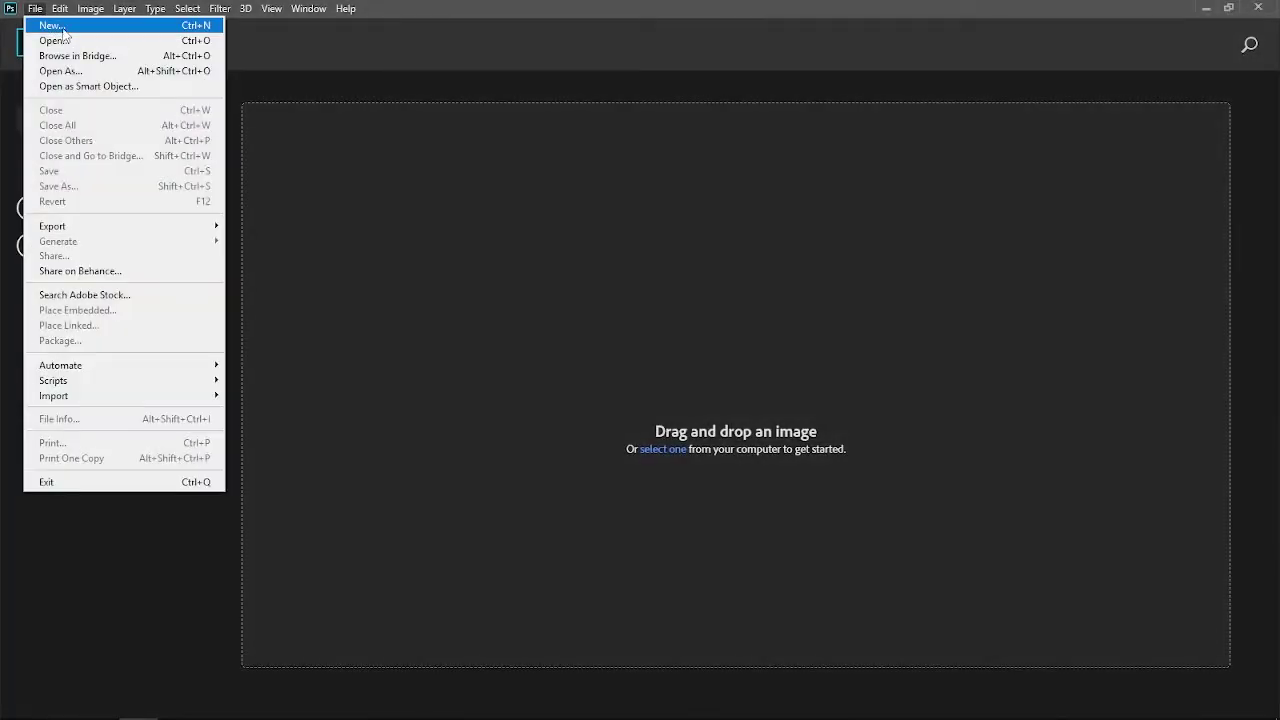
click(52, 26)
double_click(880, 302)
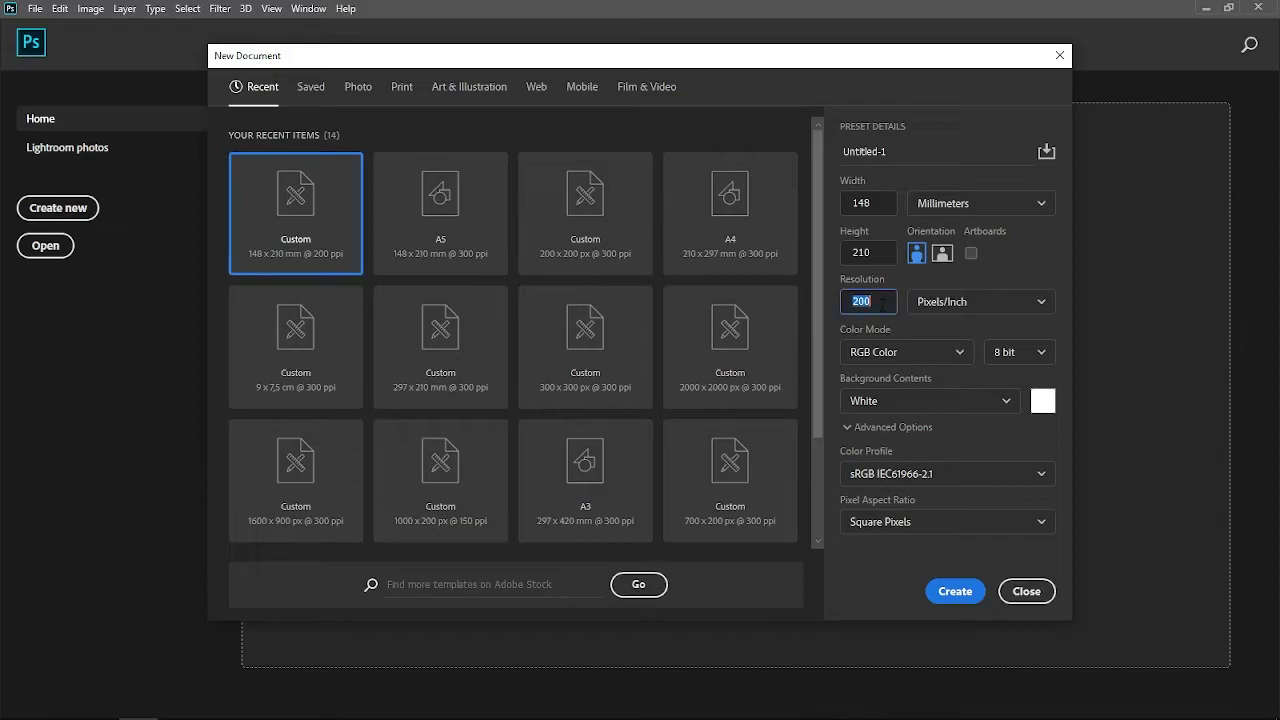
click(962, 590)
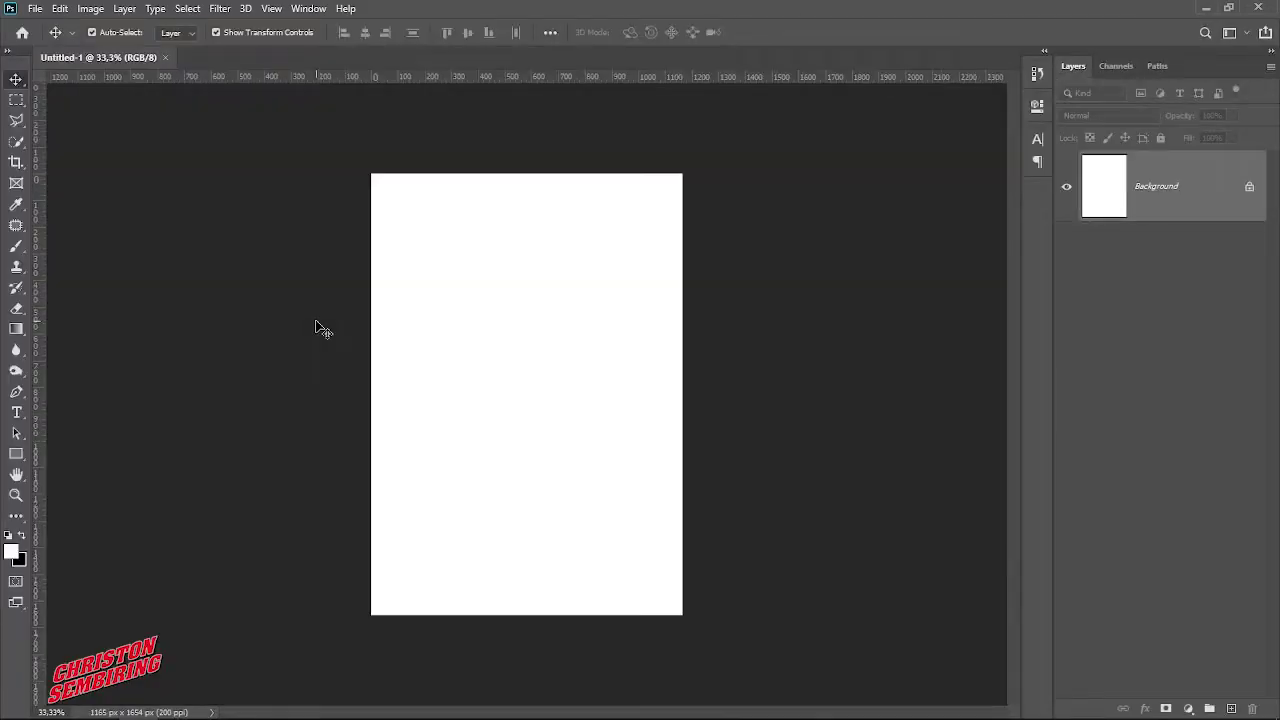
click(35, 9)
Open the castle photo jonny-caspari-A7oi2HfnycY-unsplash.jpg and zoom in on it.
click(52, 40)
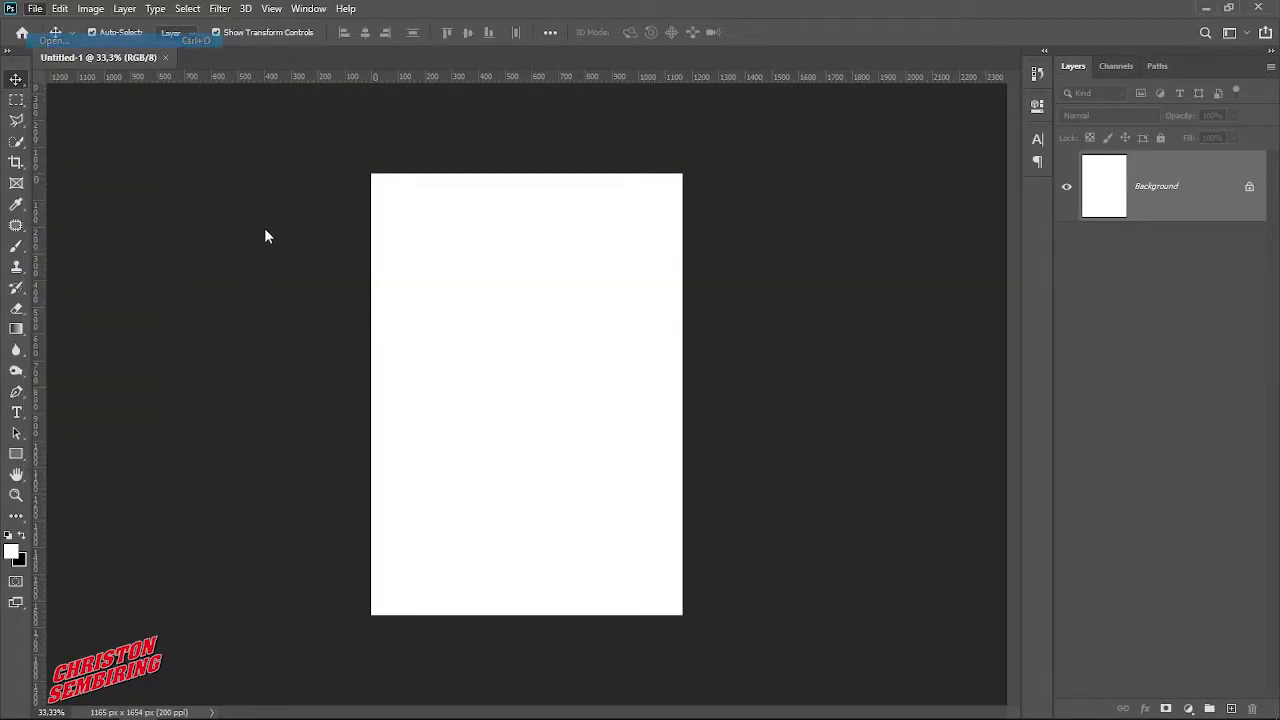
scroll(783, 397, down, 3)
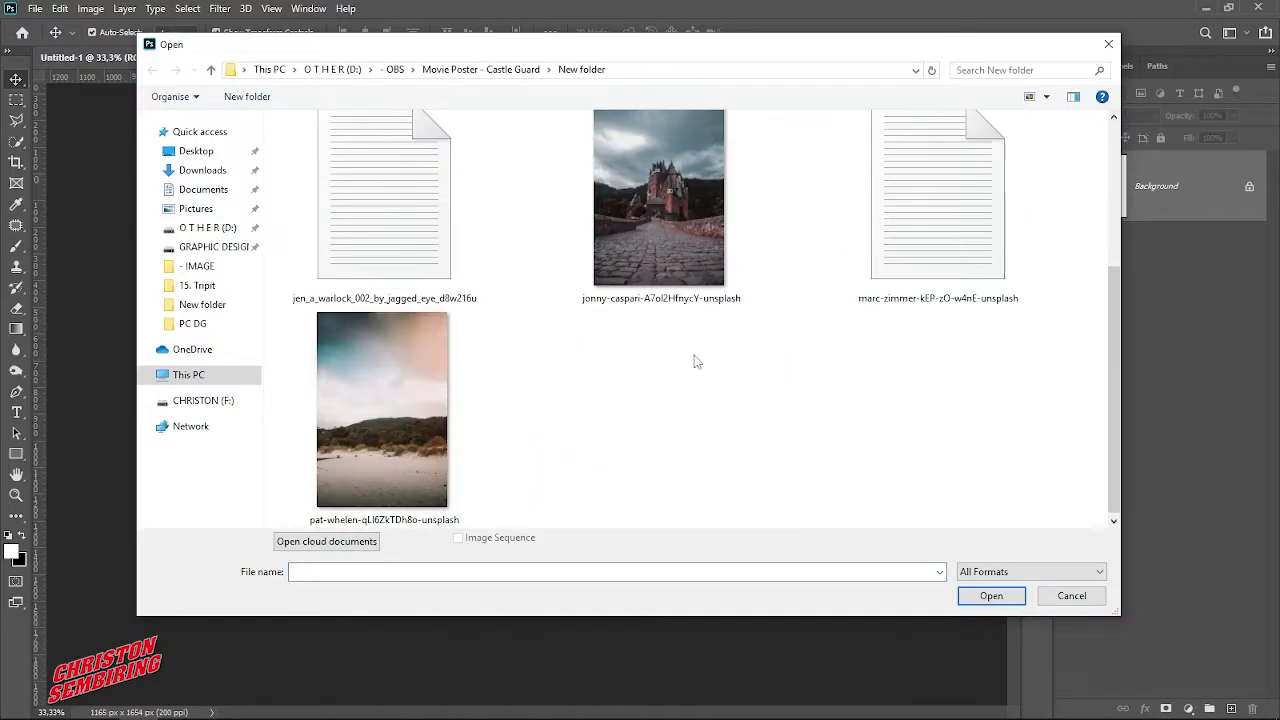
click(698, 290)
click(990, 596)
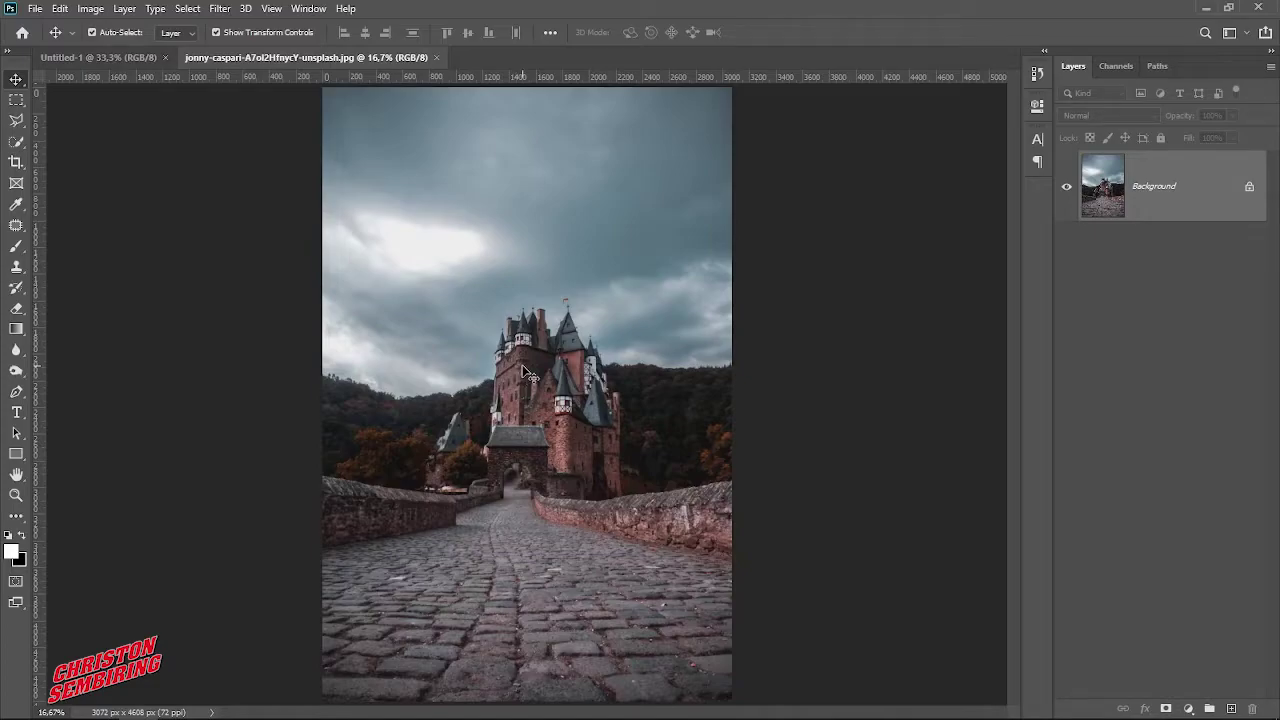
click(387, 494)
scroll(416, 435, down, 1)
Trace a polygonal selection along the tops of the road's left and right walls.
click(15, 120)
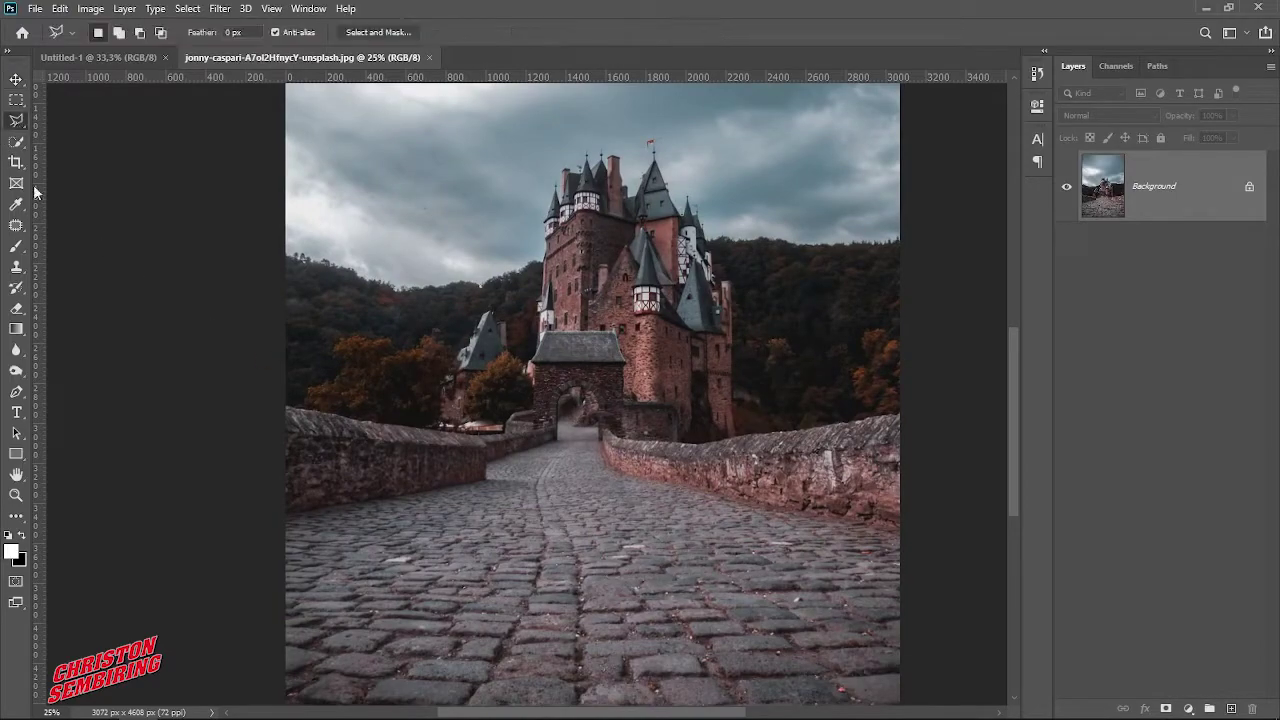
click(284, 408)
click(505, 438)
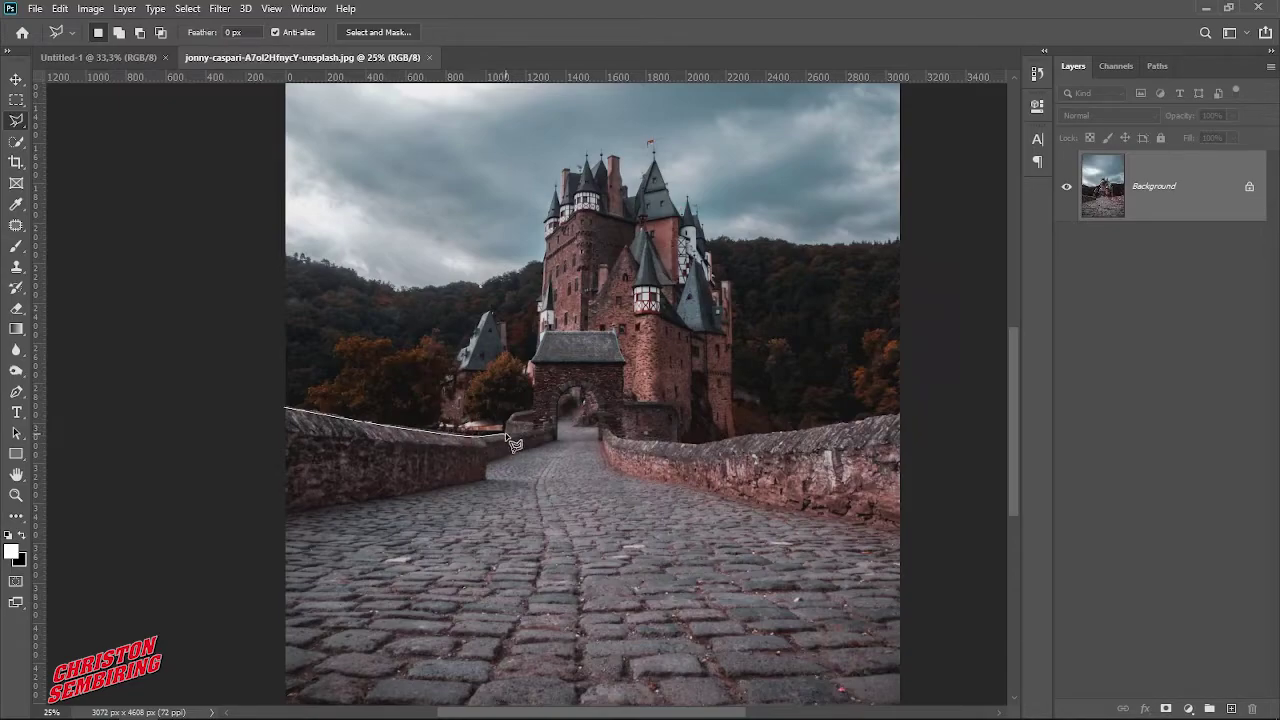
click(560, 428)
click(660, 443)
click(696, 444)
click(789, 431)
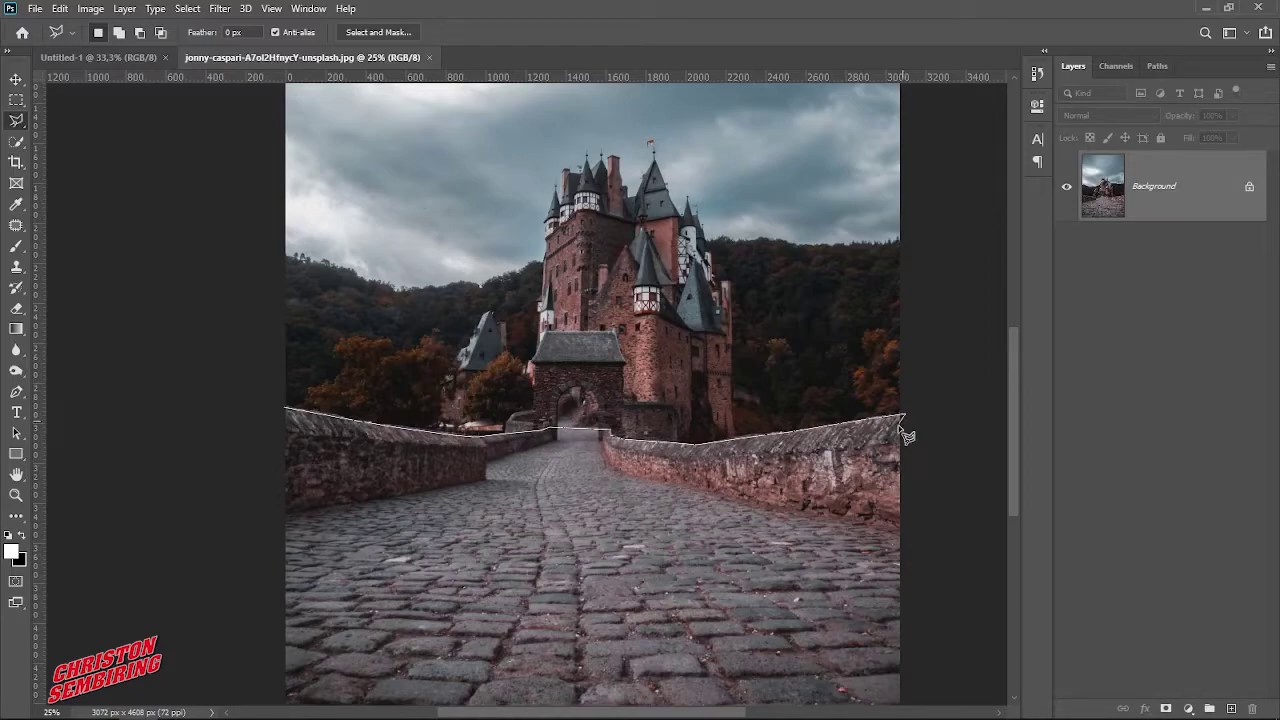
key(ctrl+minus)
key(ctrl+minus)
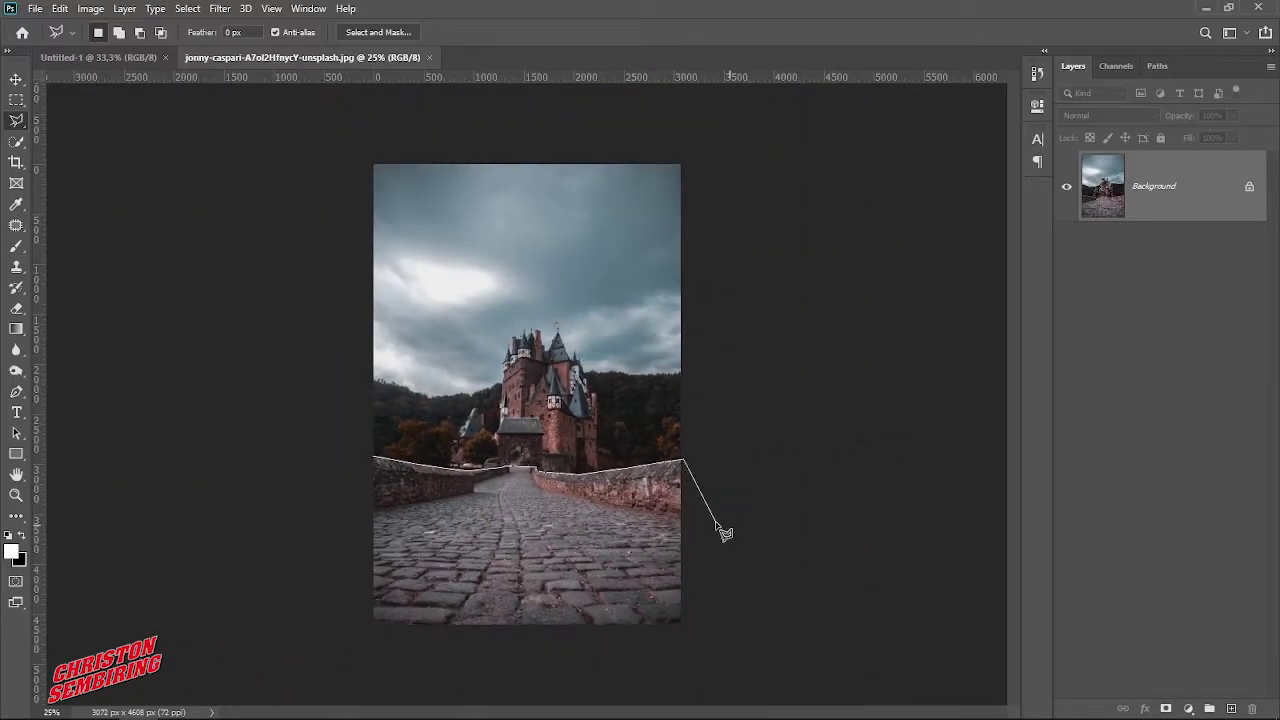
Close the selection around the road and copy it to a new Layer 1.
click(715, 520)
click(695, 622)
click(638, 662)
click(410, 657)
click(338, 636)
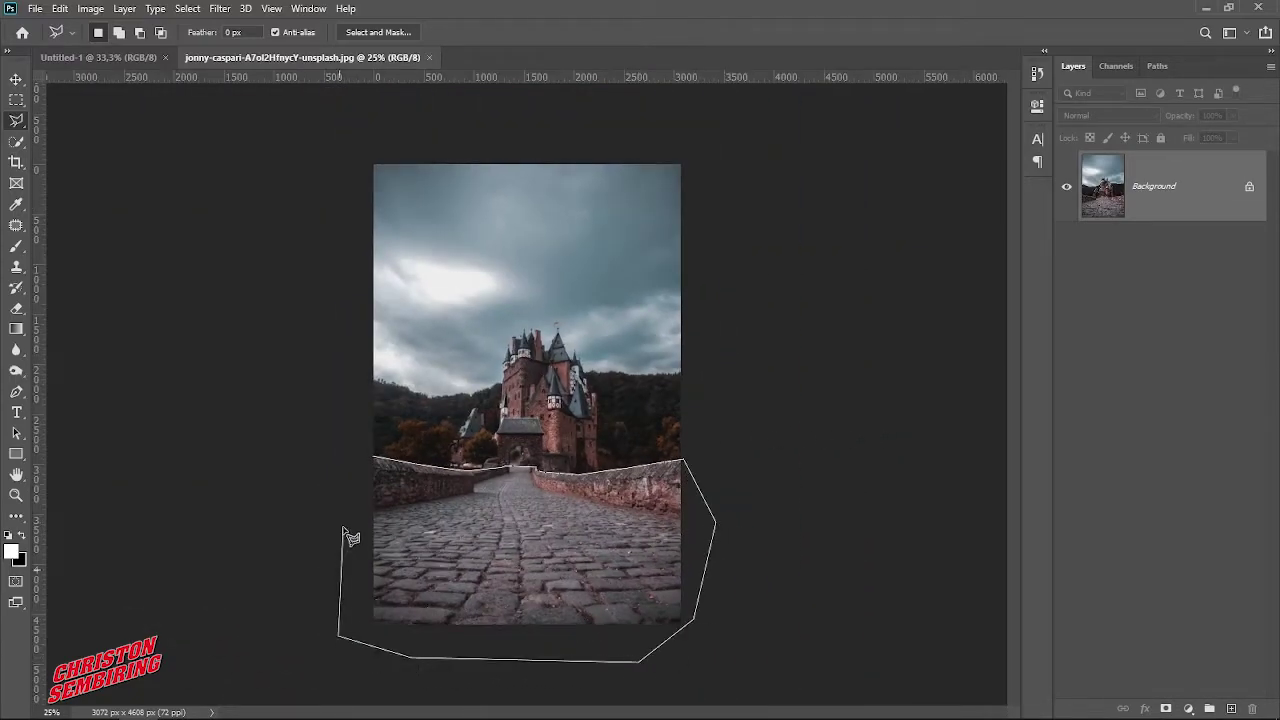
click(351, 459)
click(384, 469)
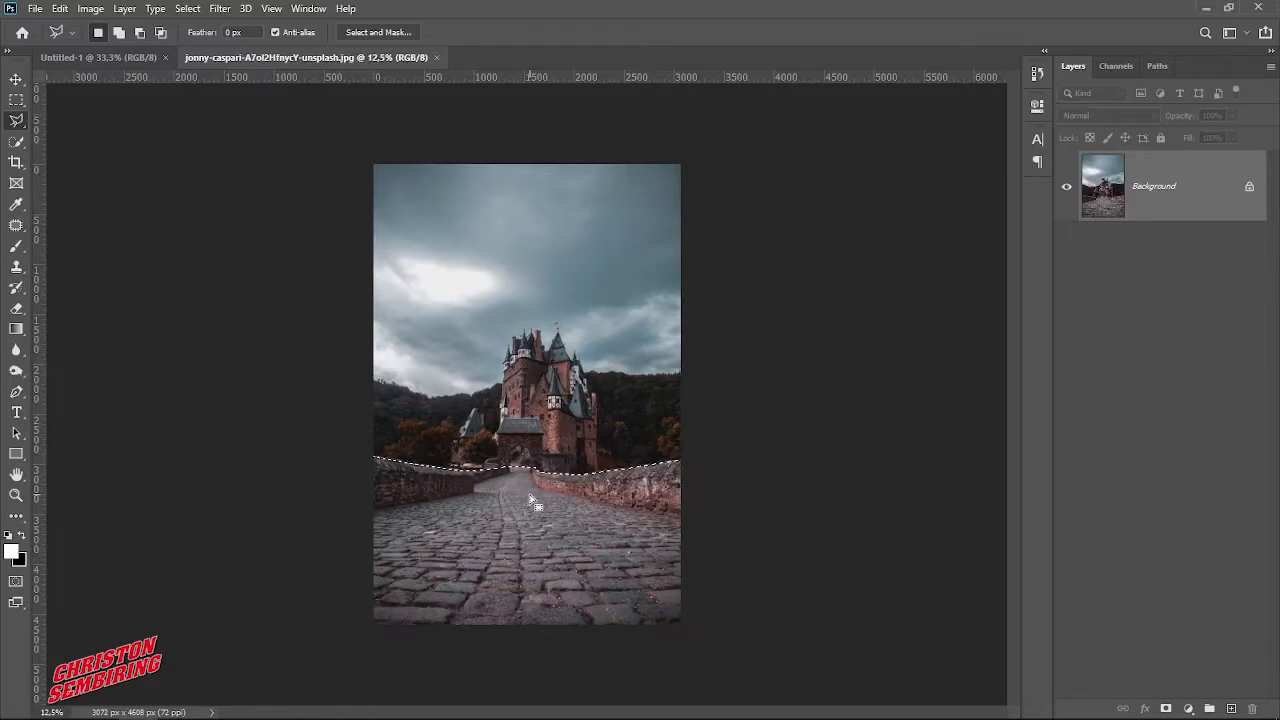
right_click(529, 493)
click(600, 313)
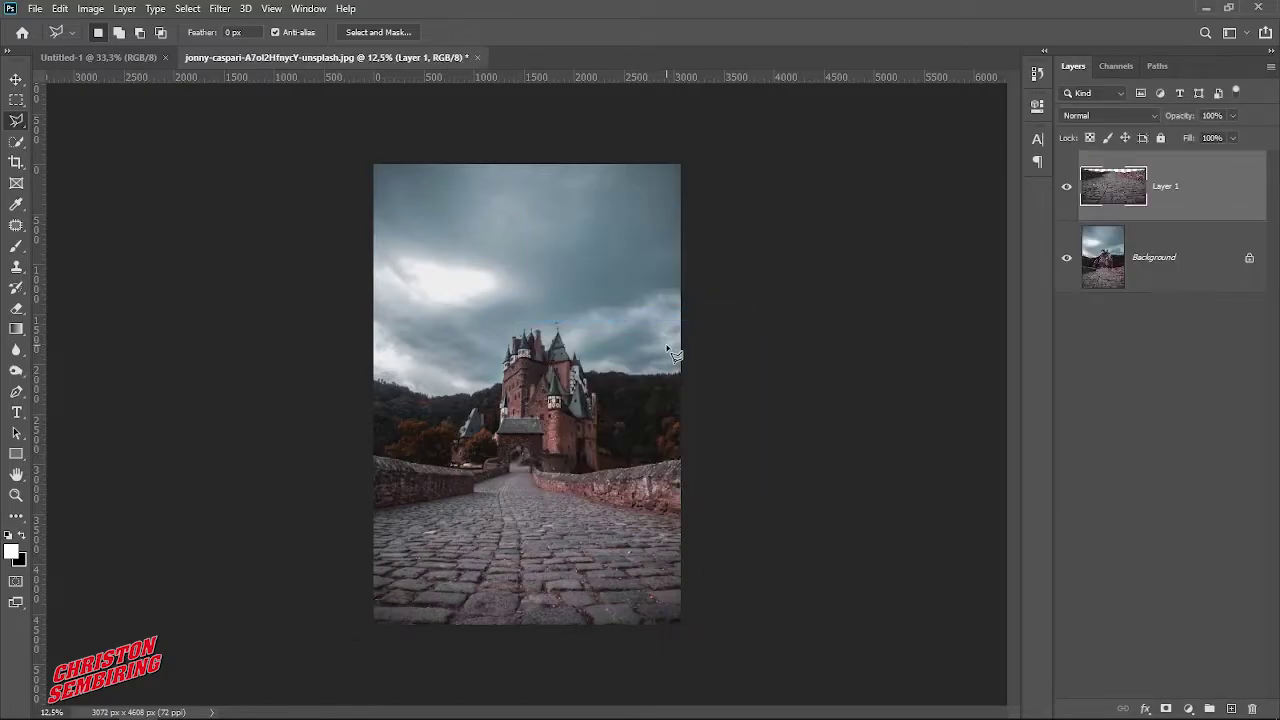
Drag the road into Untitled-1, scale it to about 49% along the bottom, then return to the castle photo.
click(16, 79)
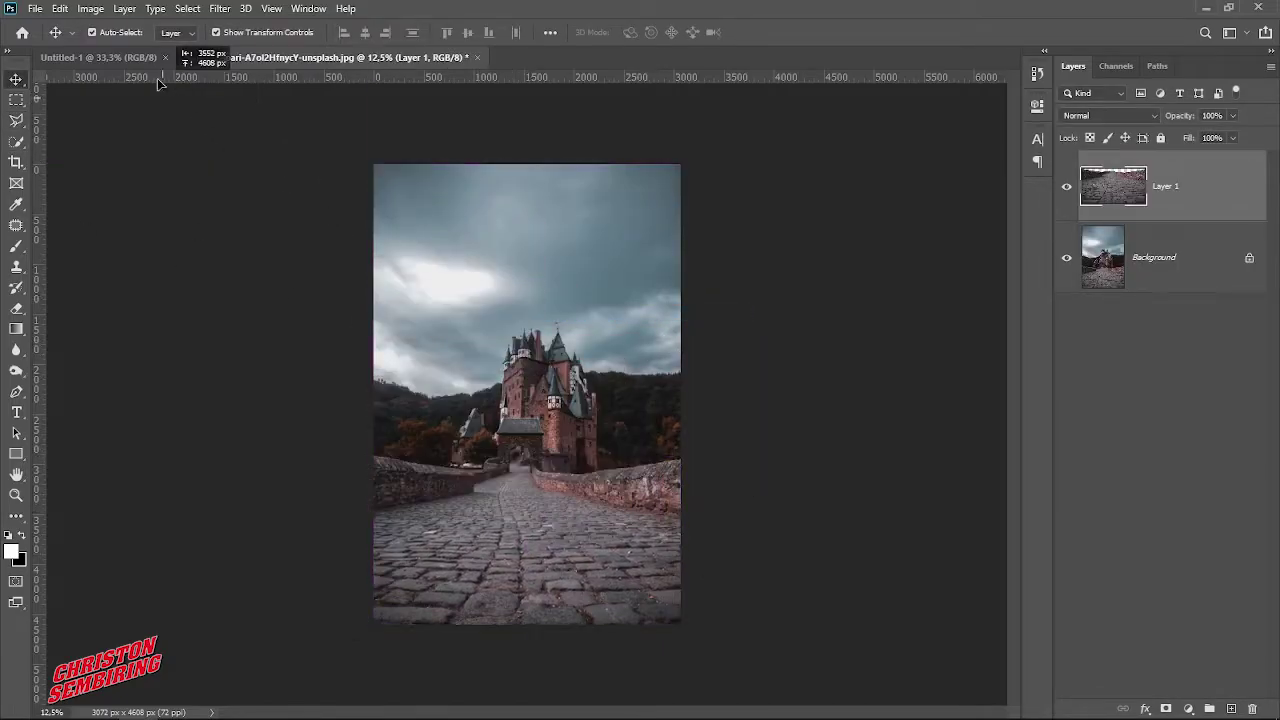
drag(532, 558, 567, 490)
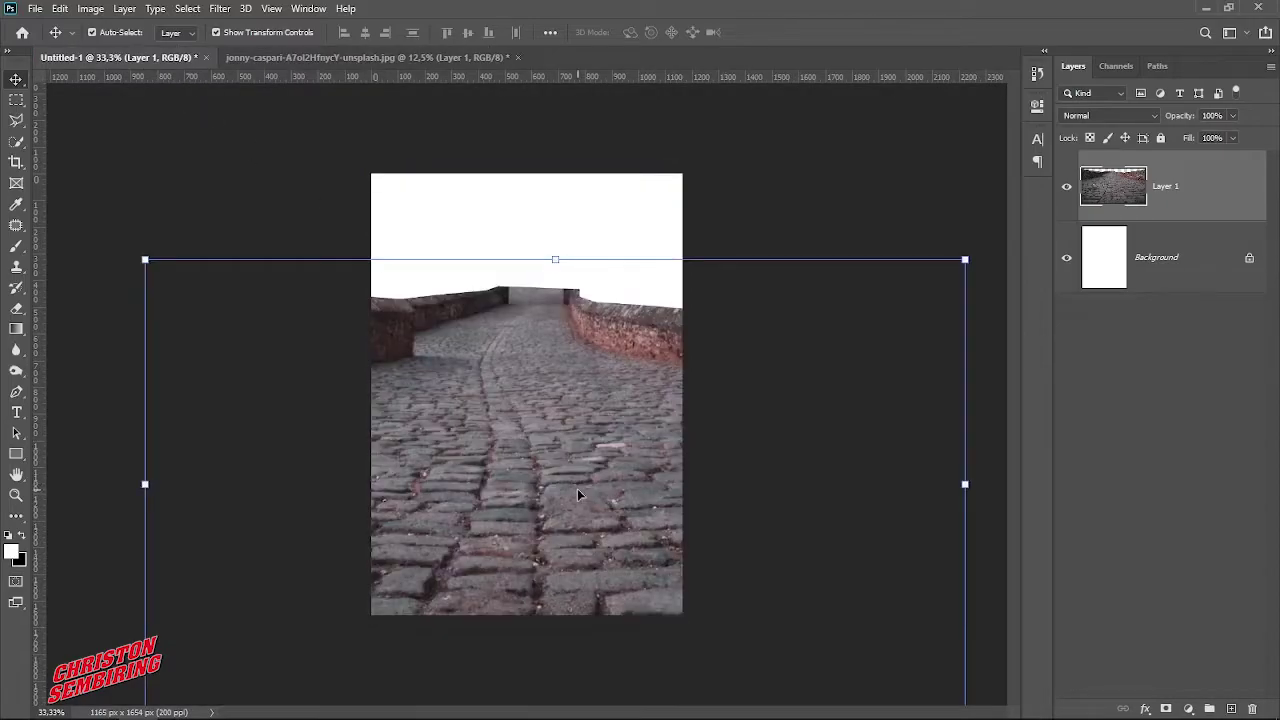
drag(966, 172, 769, 311)
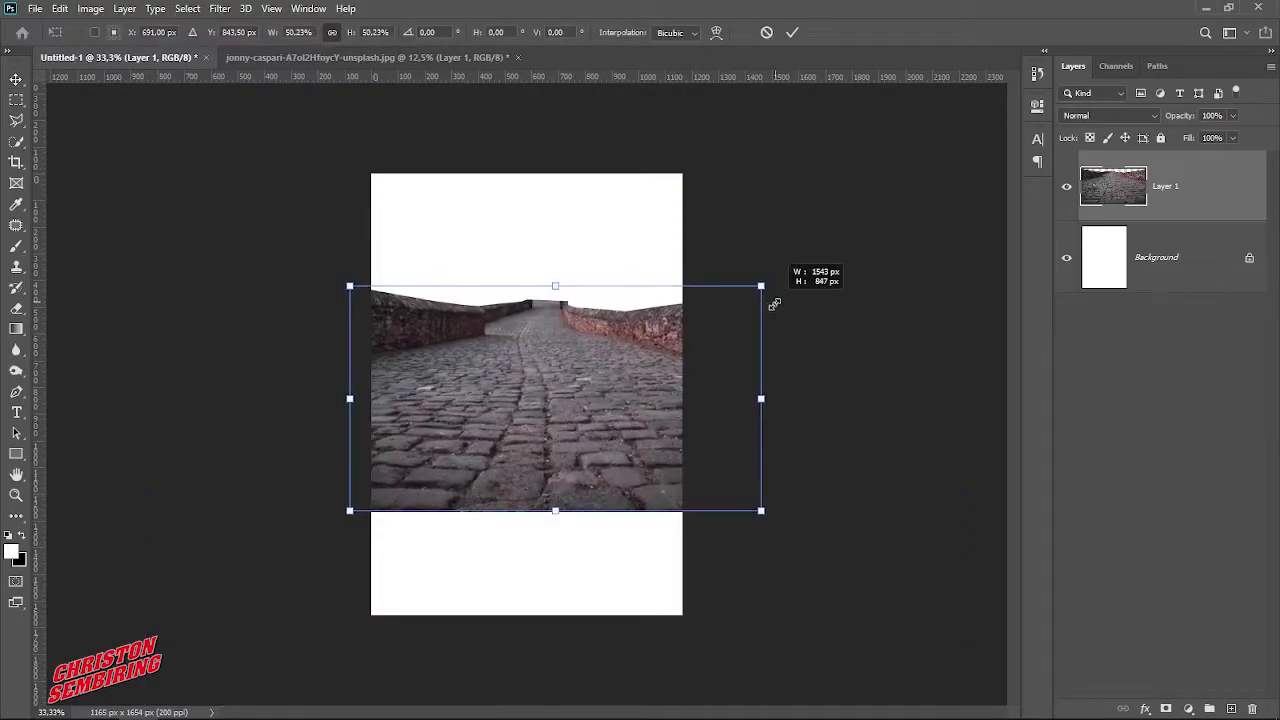
drag(572, 324, 544, 430)
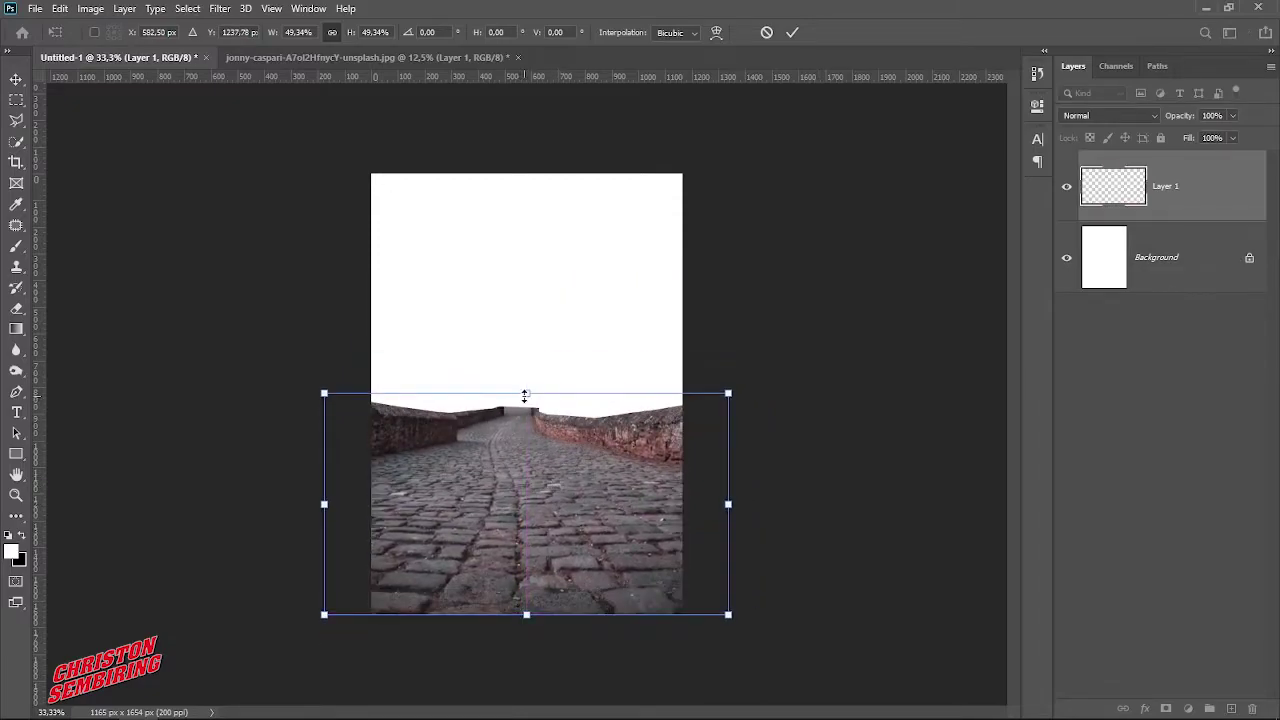
drag(524, 396, 526, 418)
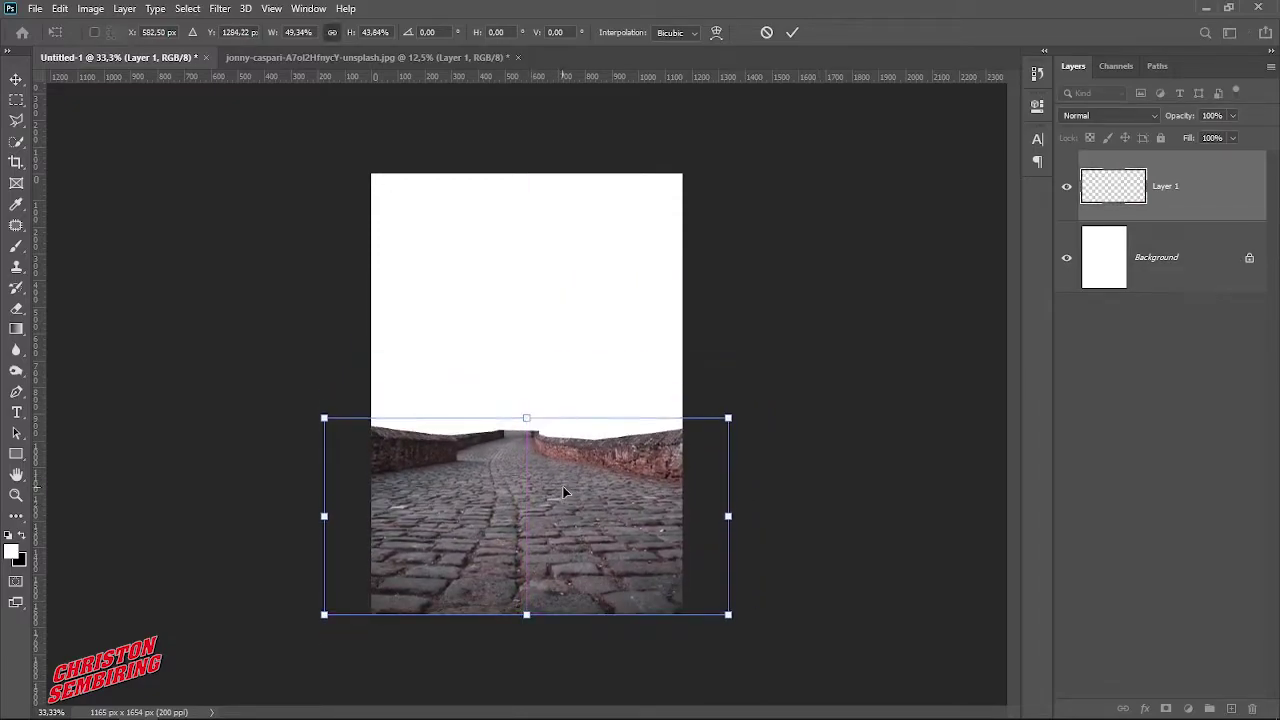
drag(563, 492, 574, 496)
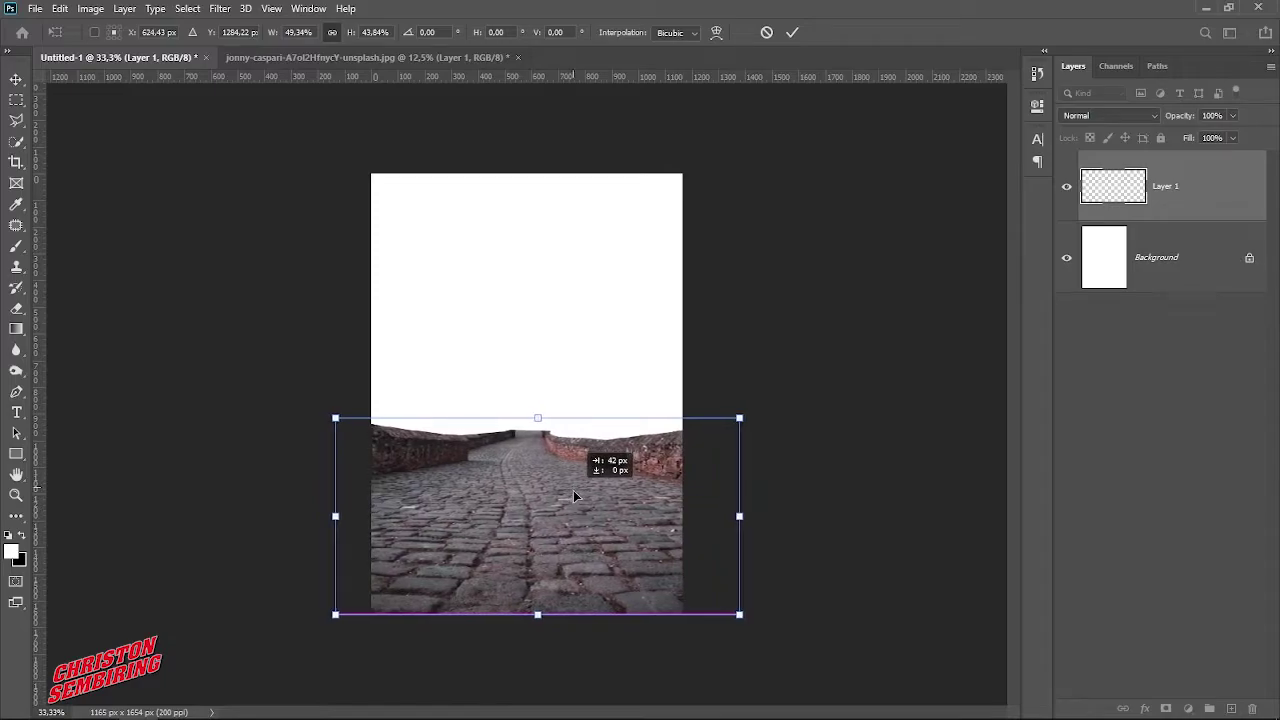
key(Return)
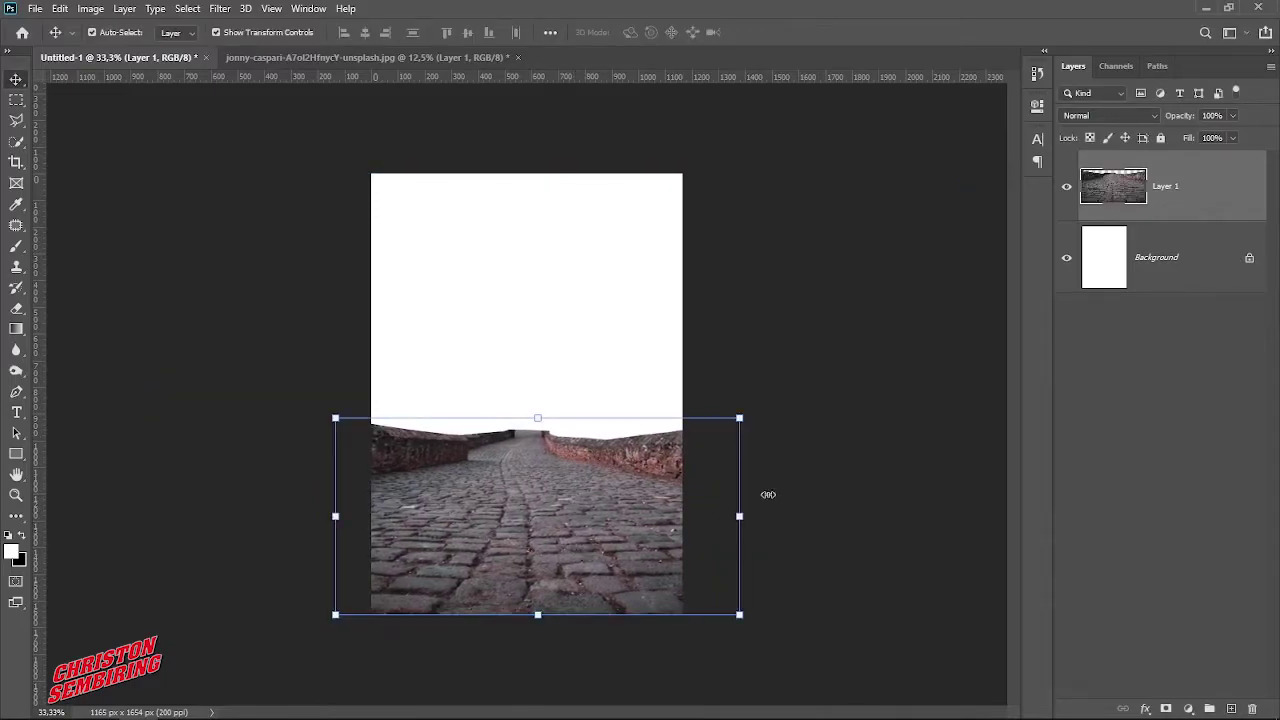
click(838, 466)
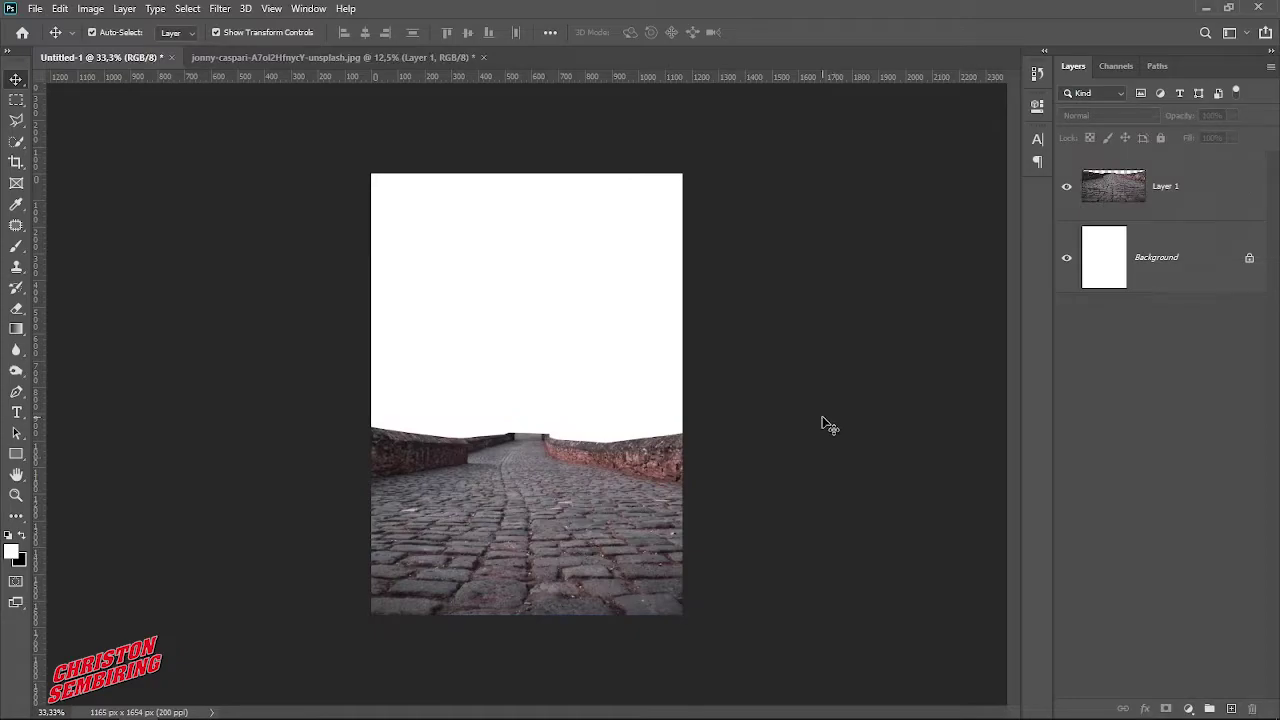
drag(553, 193, 841, 497)
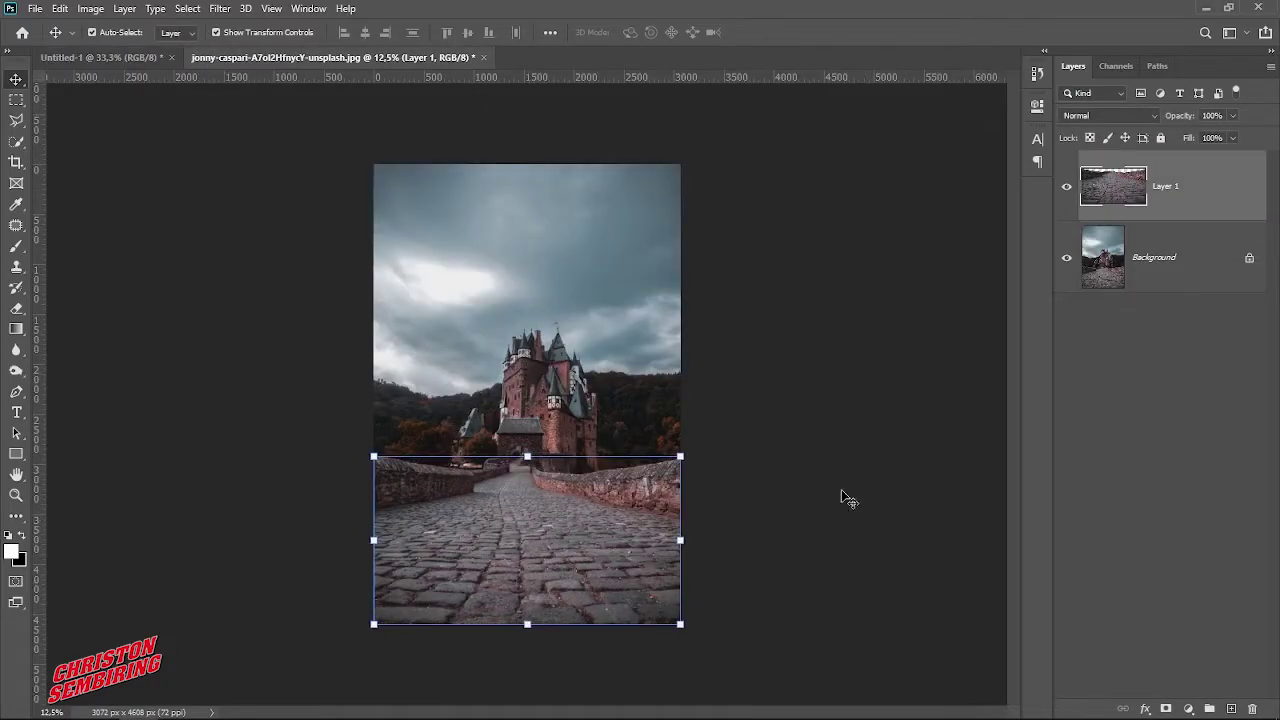
Merge down the extra road layer and zoom in on the castle.
key(ctrl+e)
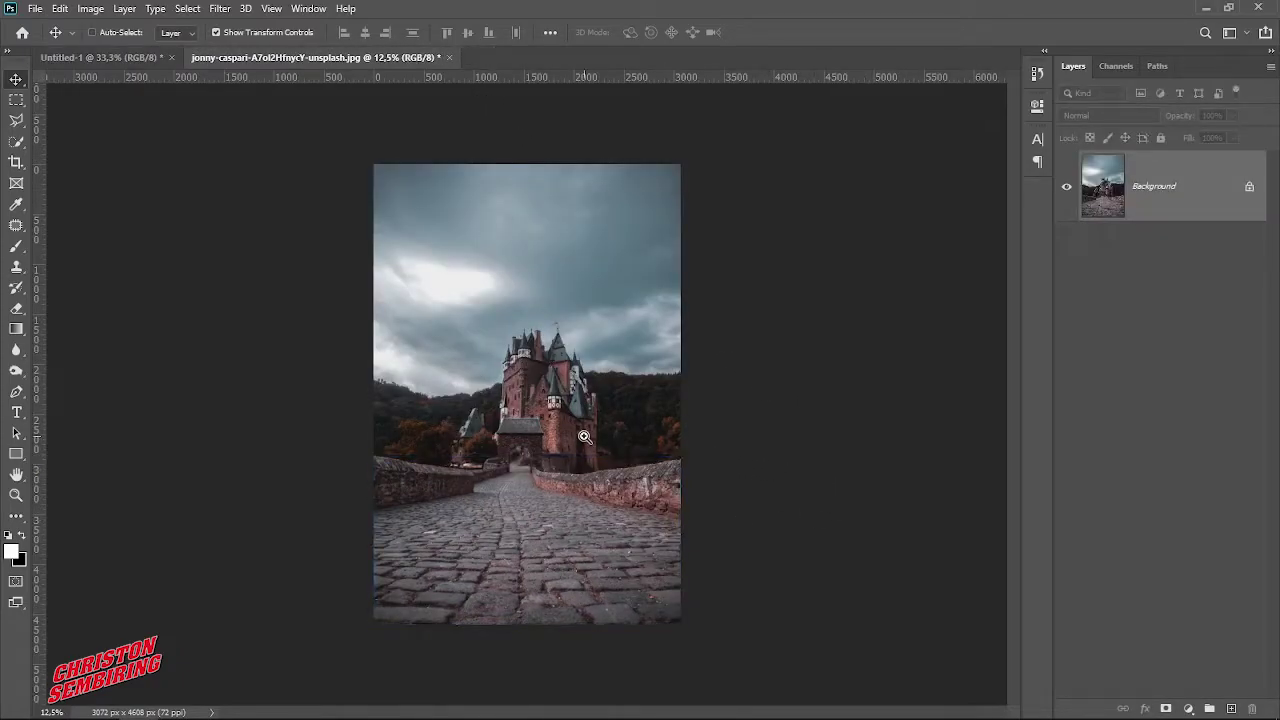
click(584, 437)
click(596, 400)
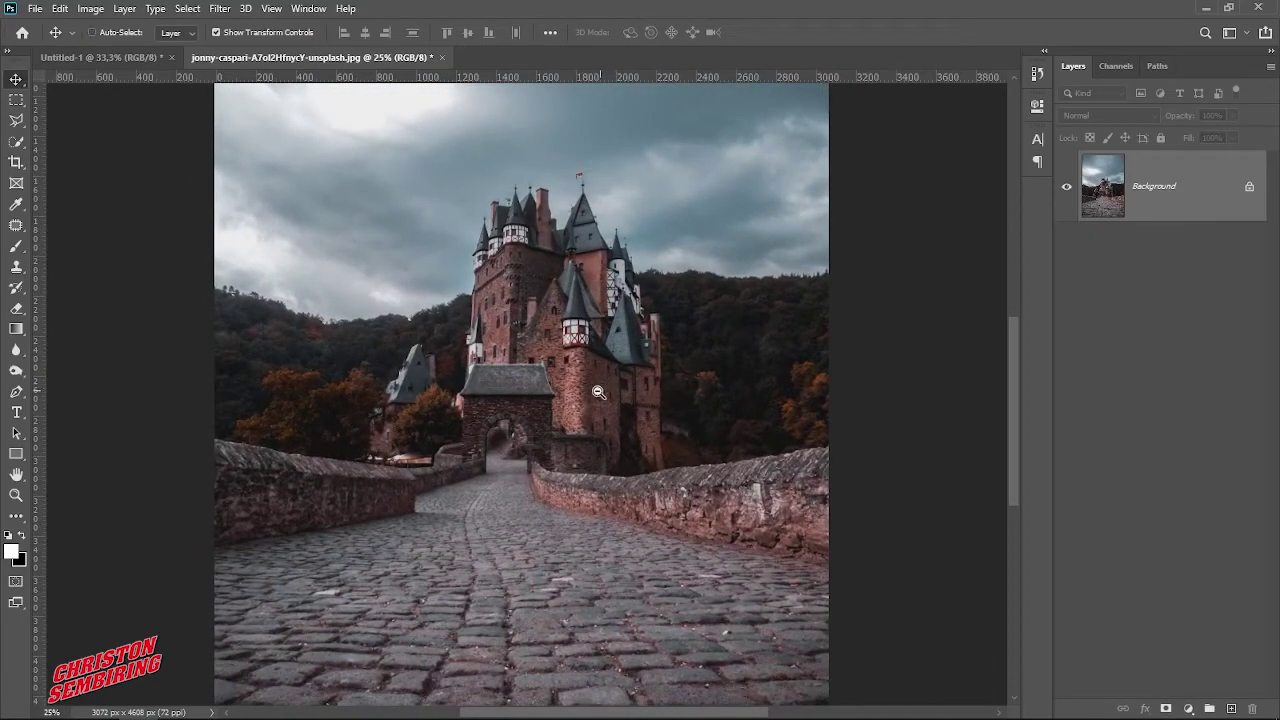
alt+click(598, 392)
click(571, 402)
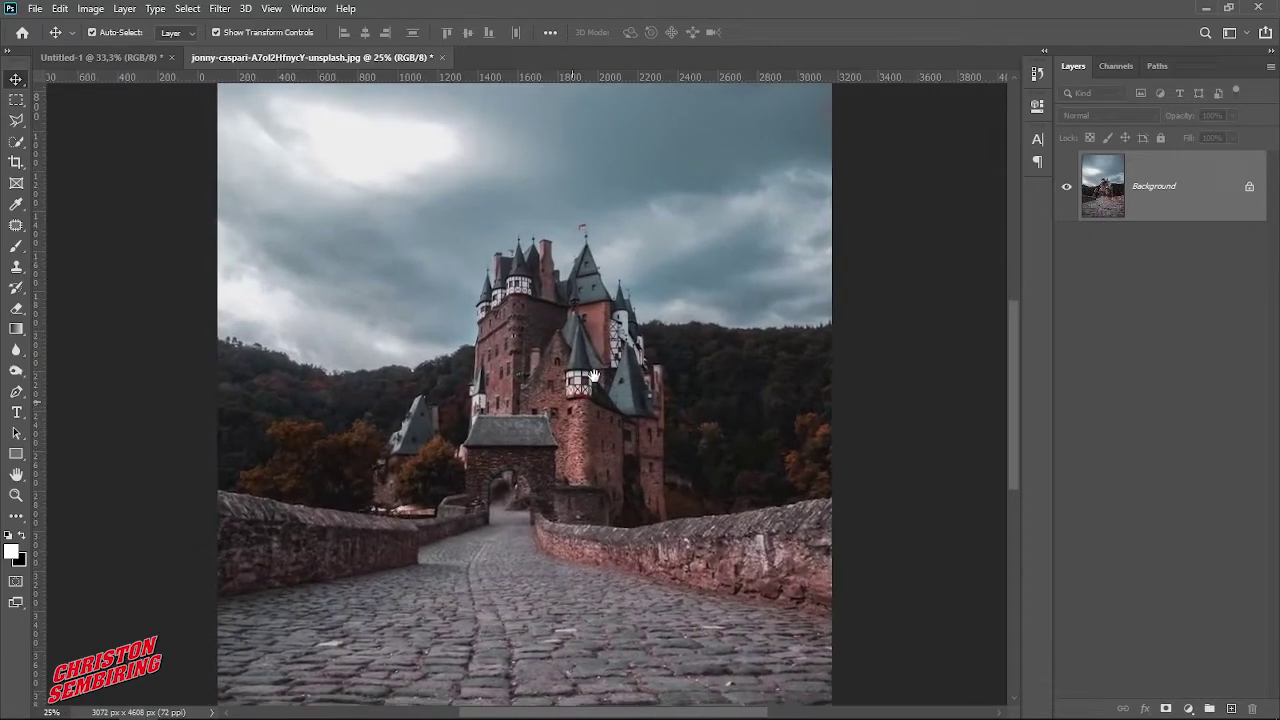
Lasso the castle and wooded hills and copy them onto a new layer.
click(16, 120)
click(62, 122)
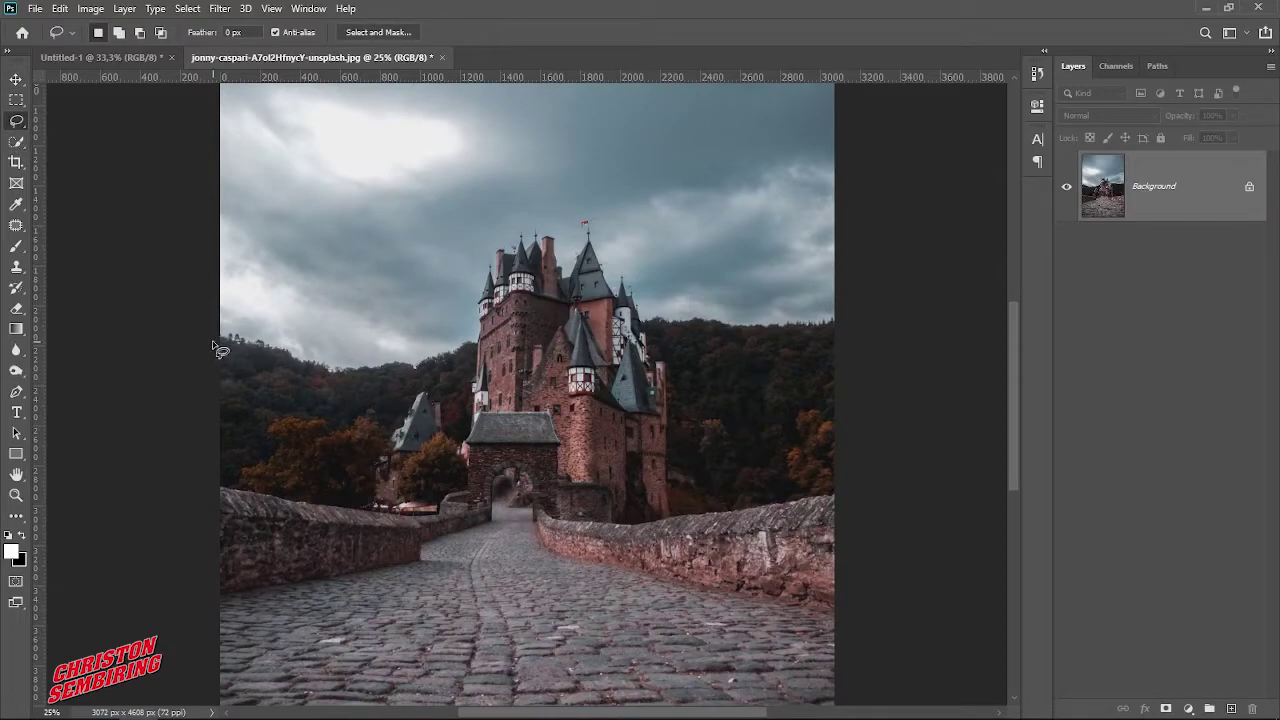
mouse_move(213, 344)
mouse_down()
mouse_move(343, 376)
mouse_move(448, 368)
mouse_move(472, 348)
mouse_move(500, 255)
mouse_move(622, 226)
mouse_up()
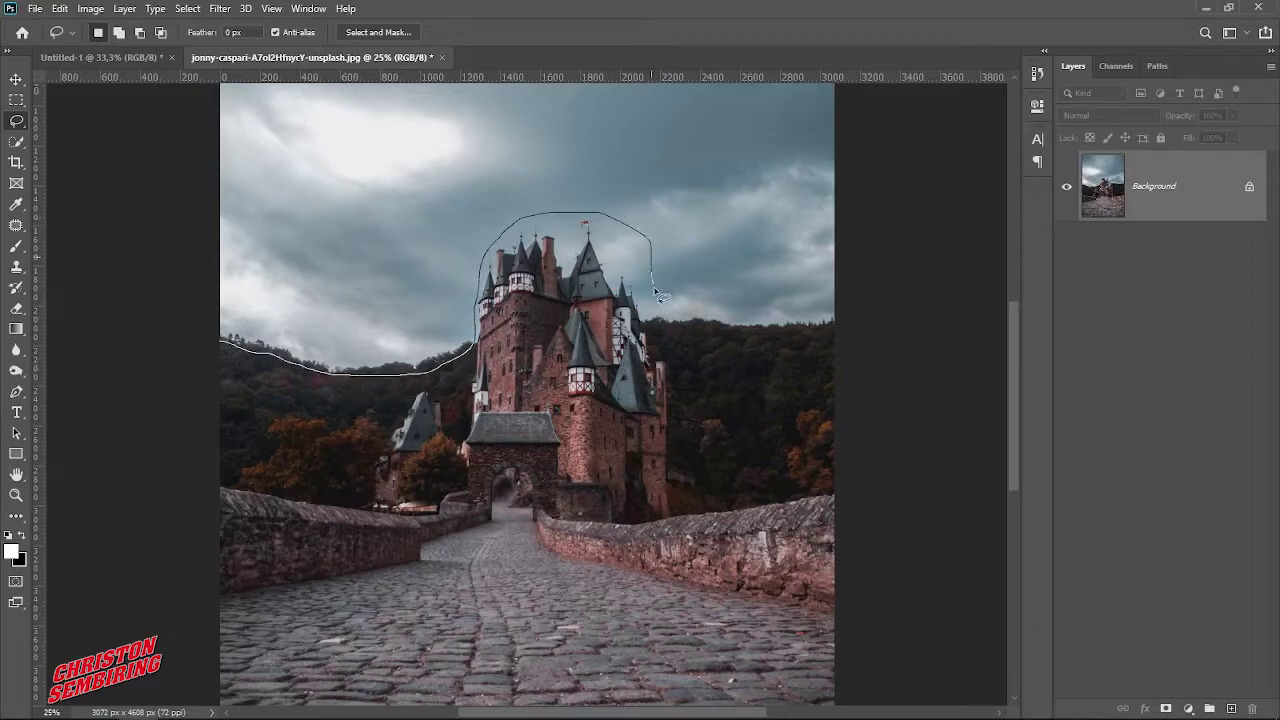
mouse_move(652, 328)
mouse_down()
mouse_move(826, 336)
mouse_move(854, 380)
mouse_move(877, 480)
mouse_move(828, 503)
mouse_move(628, 522)
mouse_move(262, 505)
mouse_move(212, 470)
mouse_move(200, 340)
mouse_up()
right_click(576, 338)
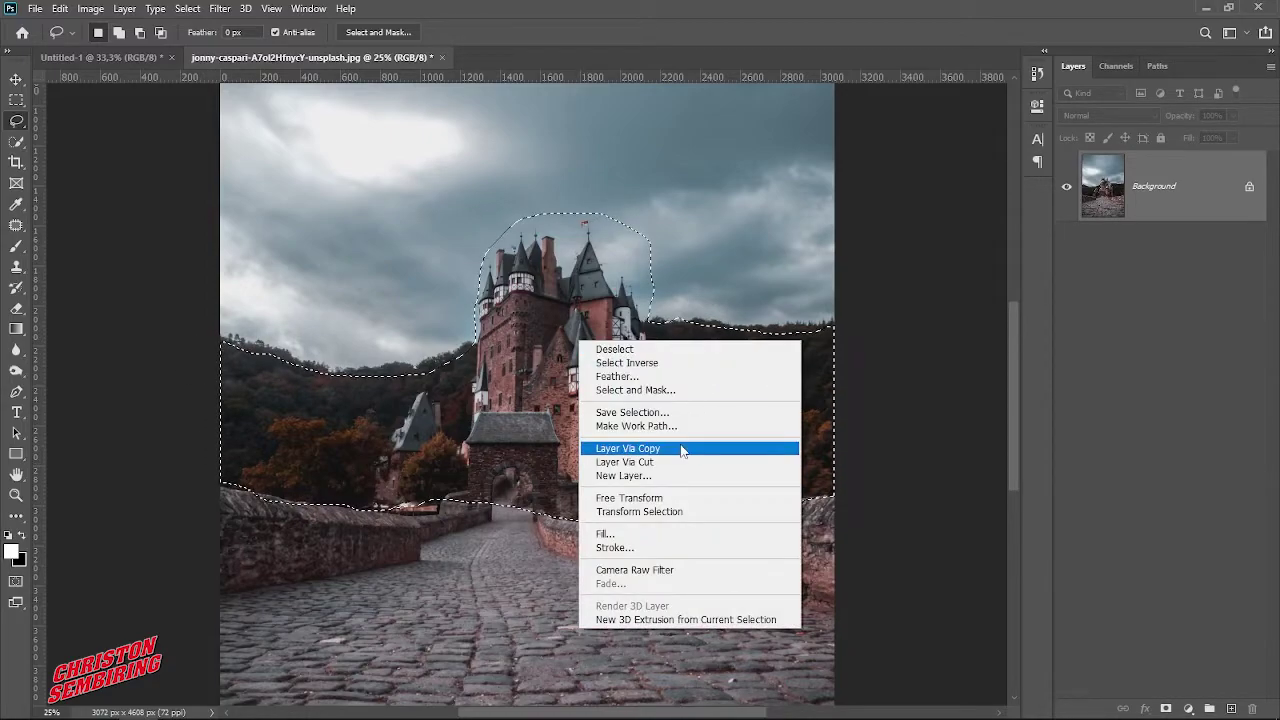
click(650, 446)
click(14, 77)
Bring the castle into the poster, shrink it, and send it behind the road.
mouse_move(570, 372)
mouse_down()
mouse_move(131, 62)
mouse_move(577, 349)
mouse_up()
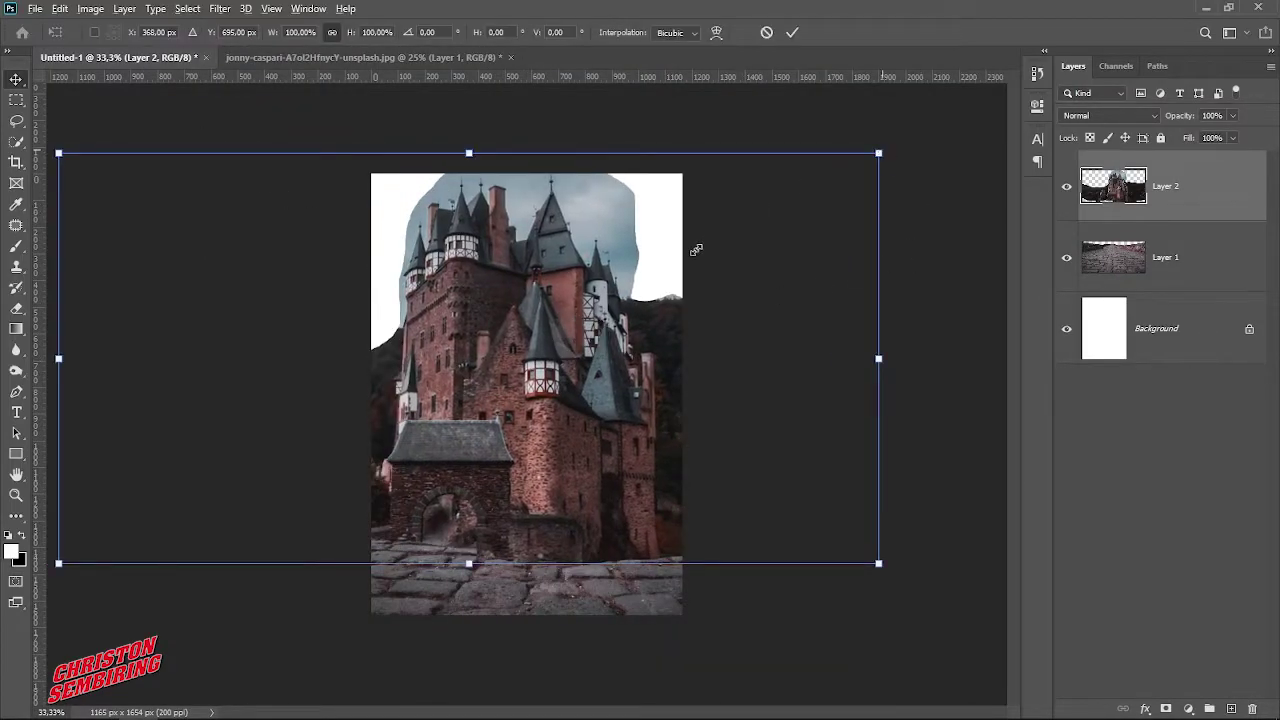
drag(880, 150, 673, 257)
key(Return)
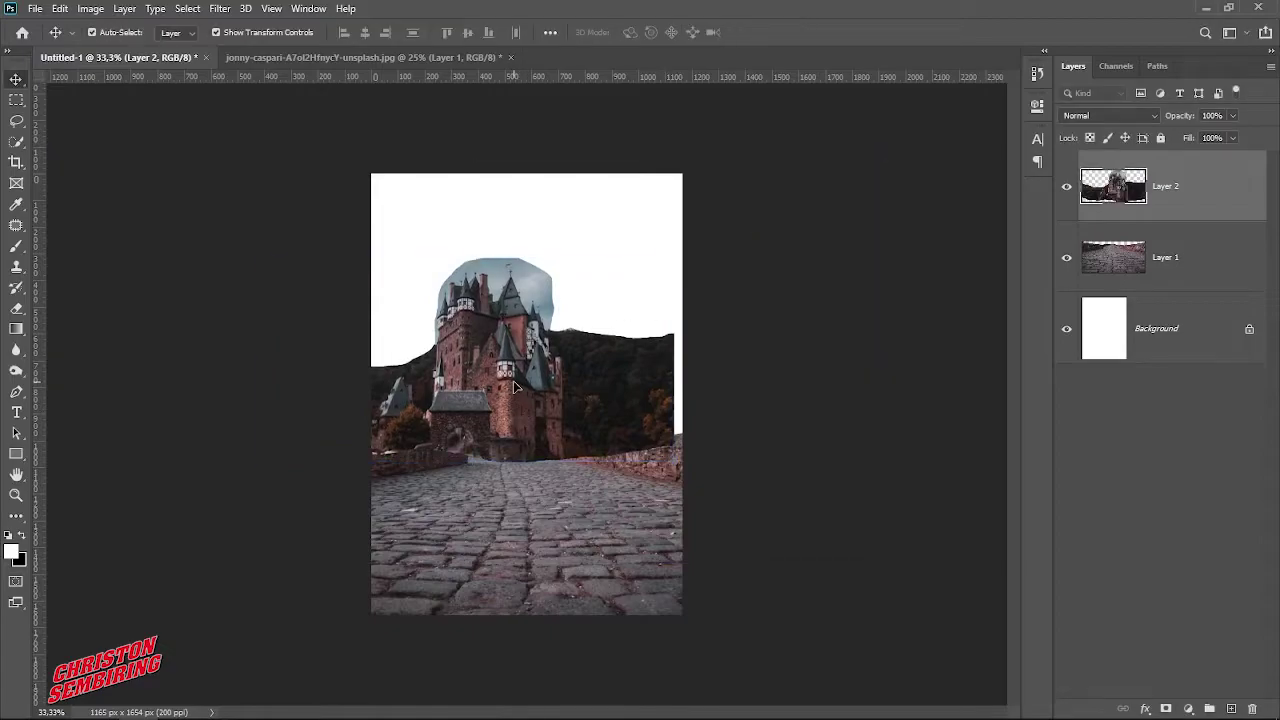
drag(519, 416, 503, 428)
key(ctrl+bracketleft)
Place the castle at the far end of the road and zoom in on its rooftops.
click(866, 428)
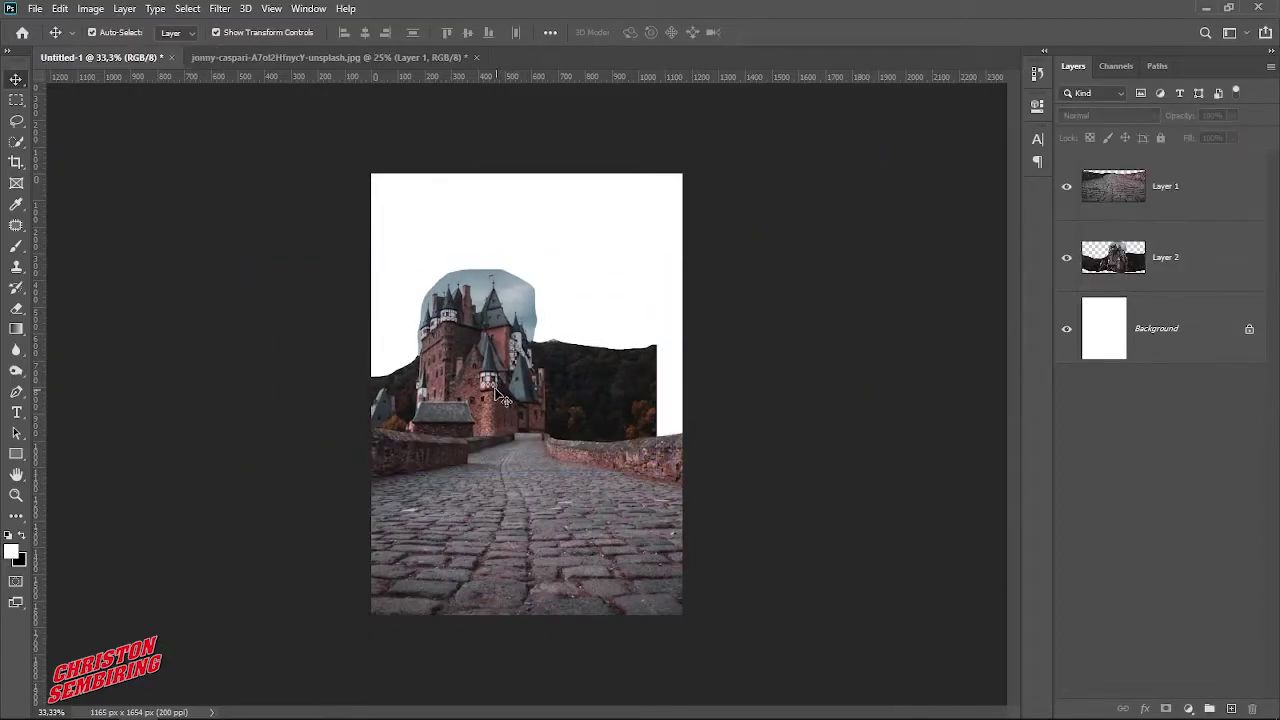
mouse_move(502, 383)
mouse_down()
mouse_move(463, 393)
mouse_move(481, 391)
mouse_up()
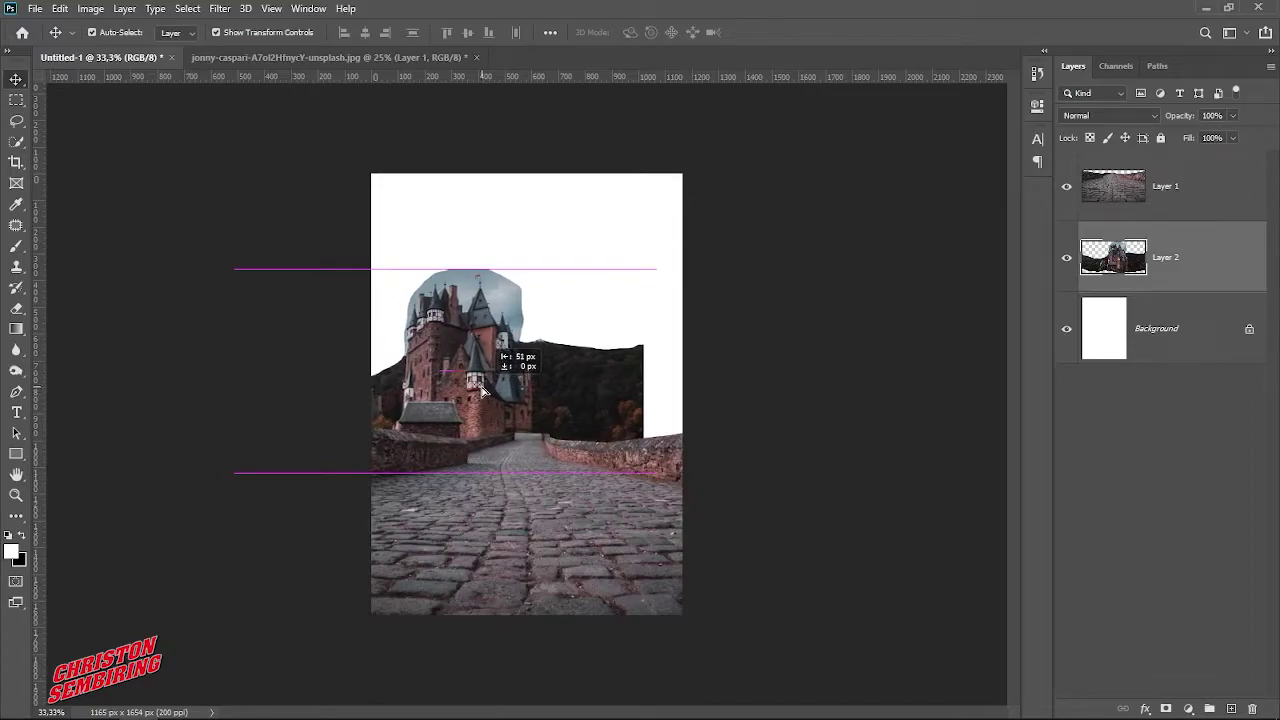
drag(481, 391, 651, 363)
ctrl+click(451, 309)
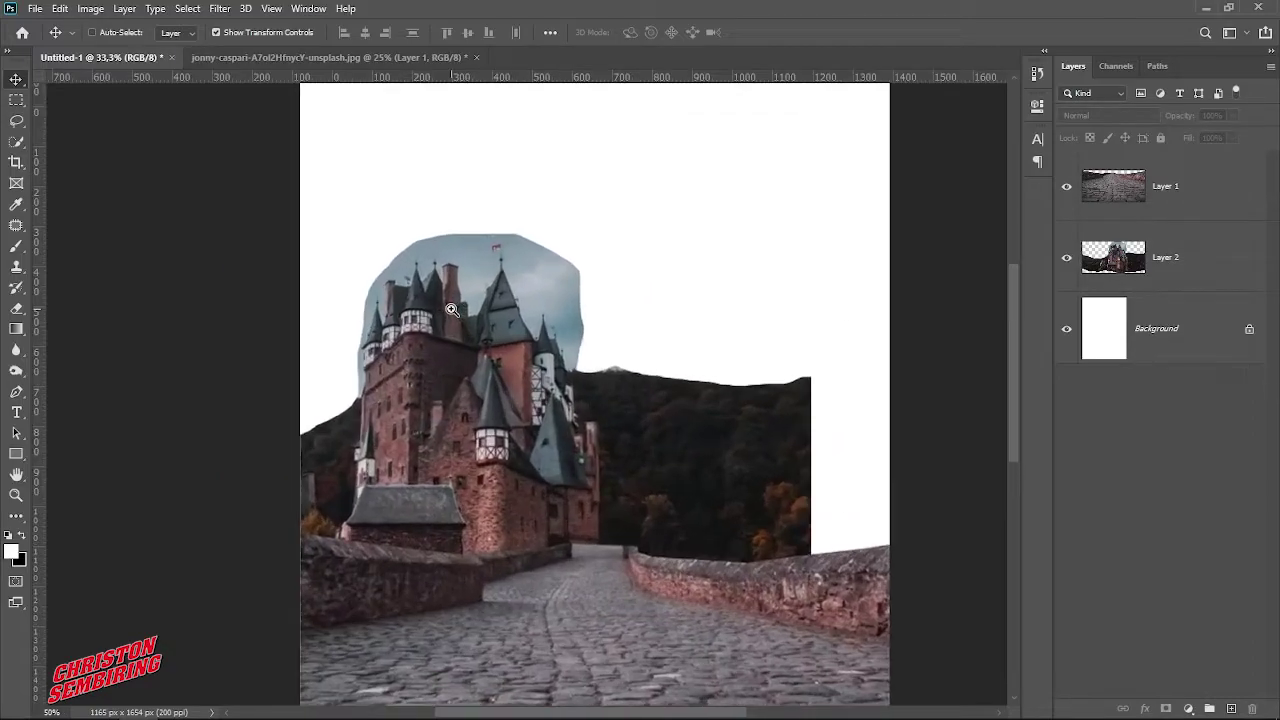
ctrl+click(451, 309)
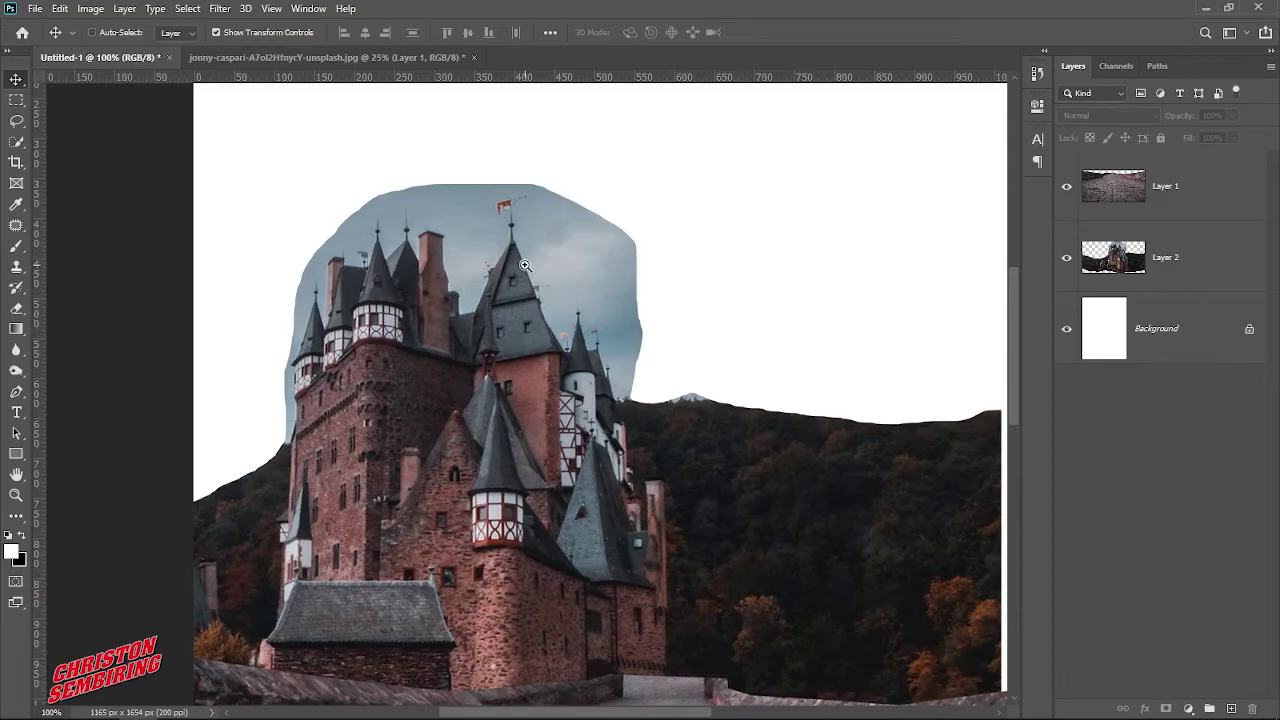
ctrl+click(524, 265)
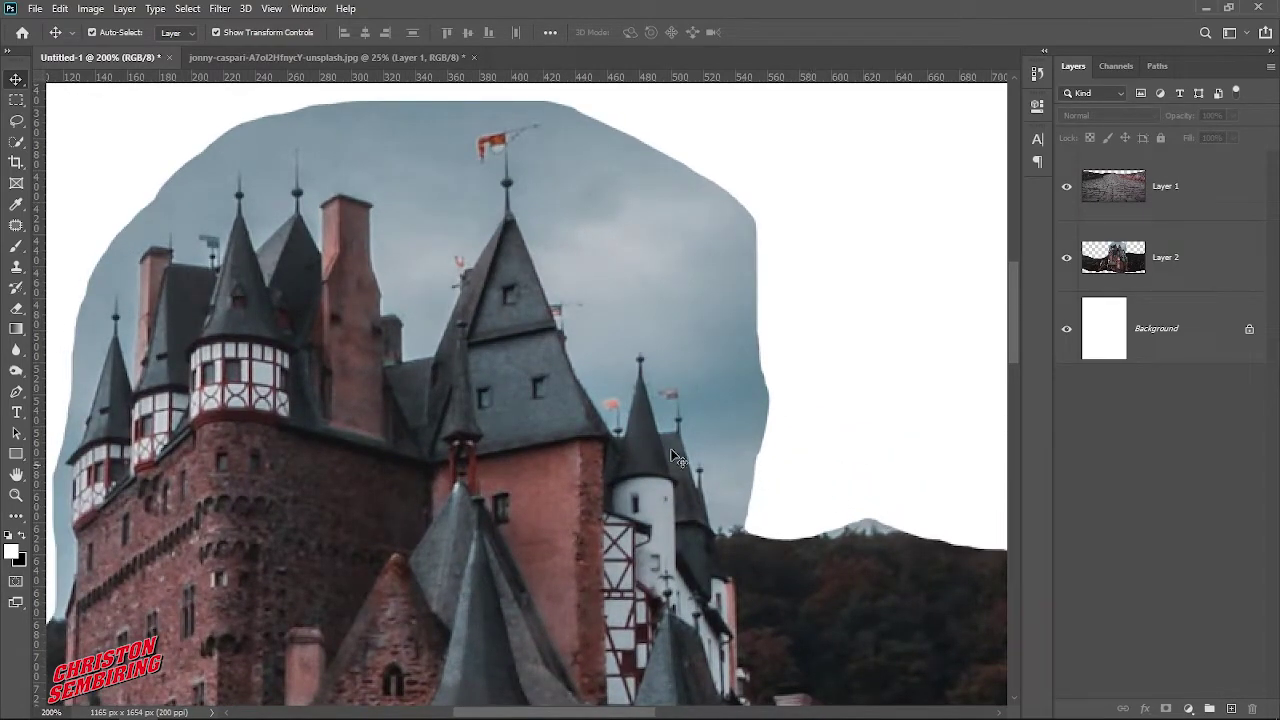
Start a polygonal outline along the castle's right tower and spire edges.
click(16, 120)
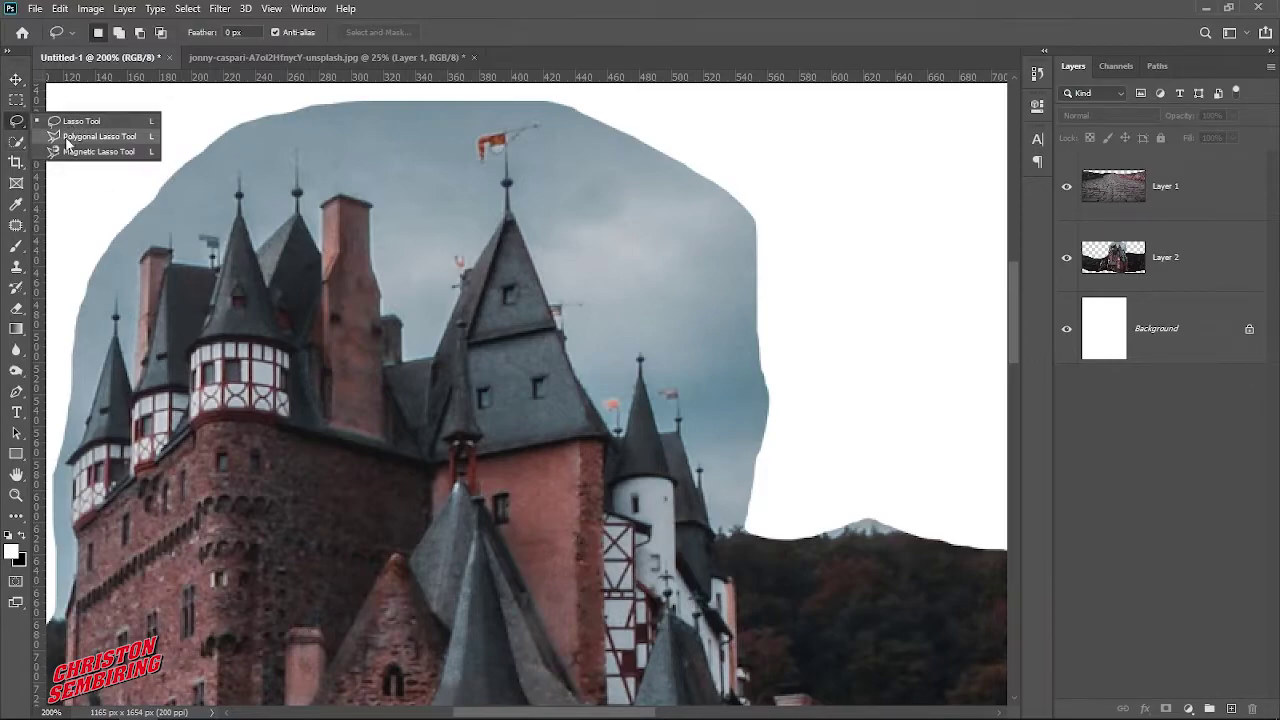
click(70, 134)
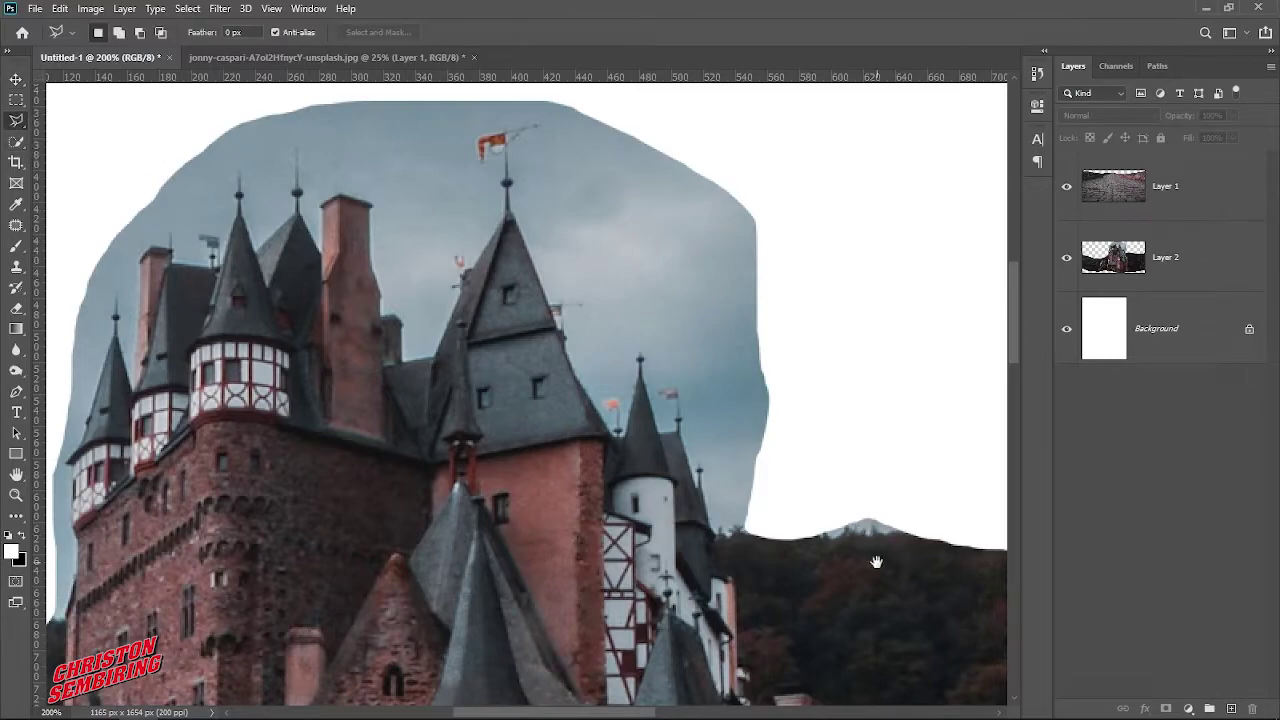
click(748, 534)
click(713, 535)
double_click(700, 492)
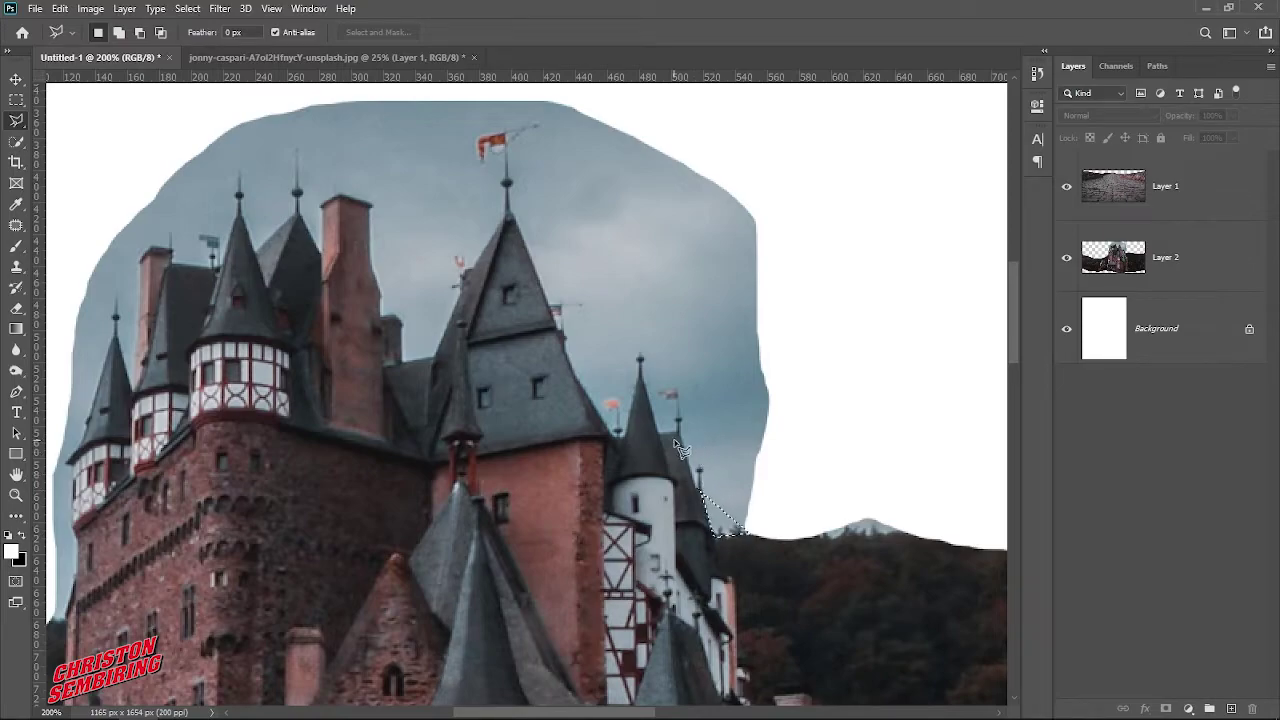
click(748, 534)
click(713, 535)
click(699, 494)
click(660, 434)
click(641, 378)
click(620, 435)
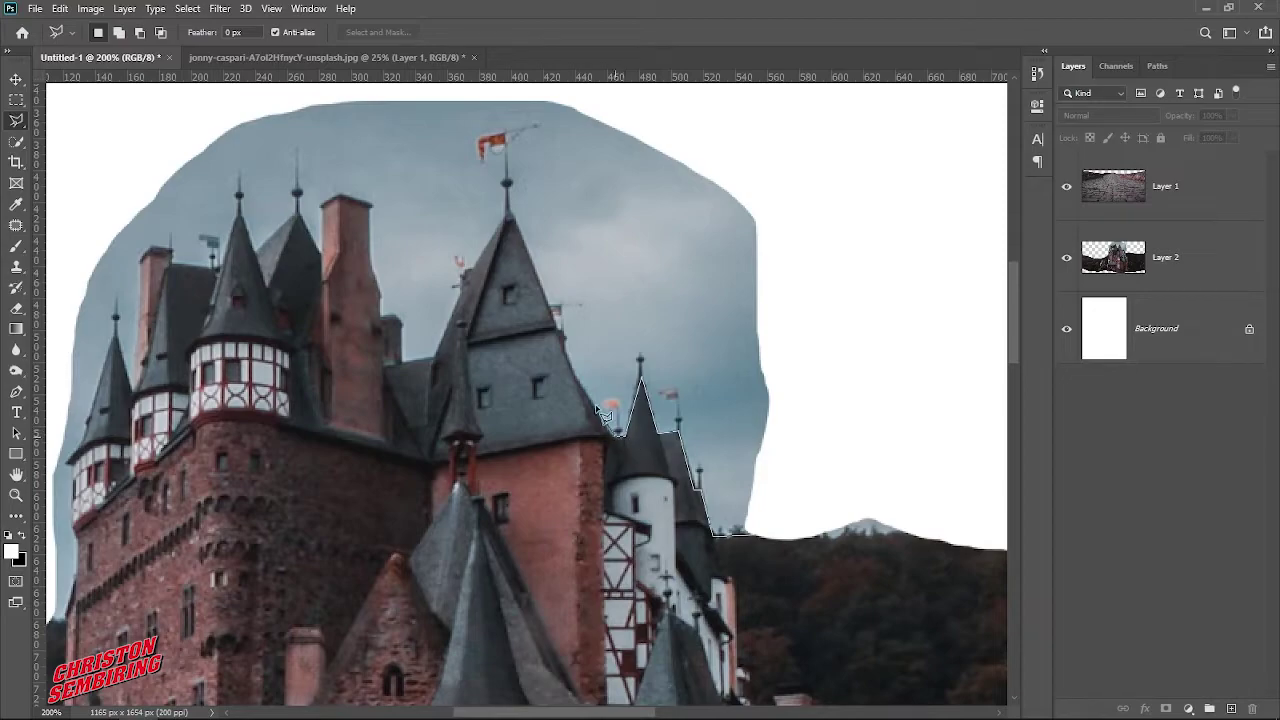
click(574, 364)
Continue the outline across the rooftops, chimneys and cone-shaped spire.
drag(524, 225, 630, 365)
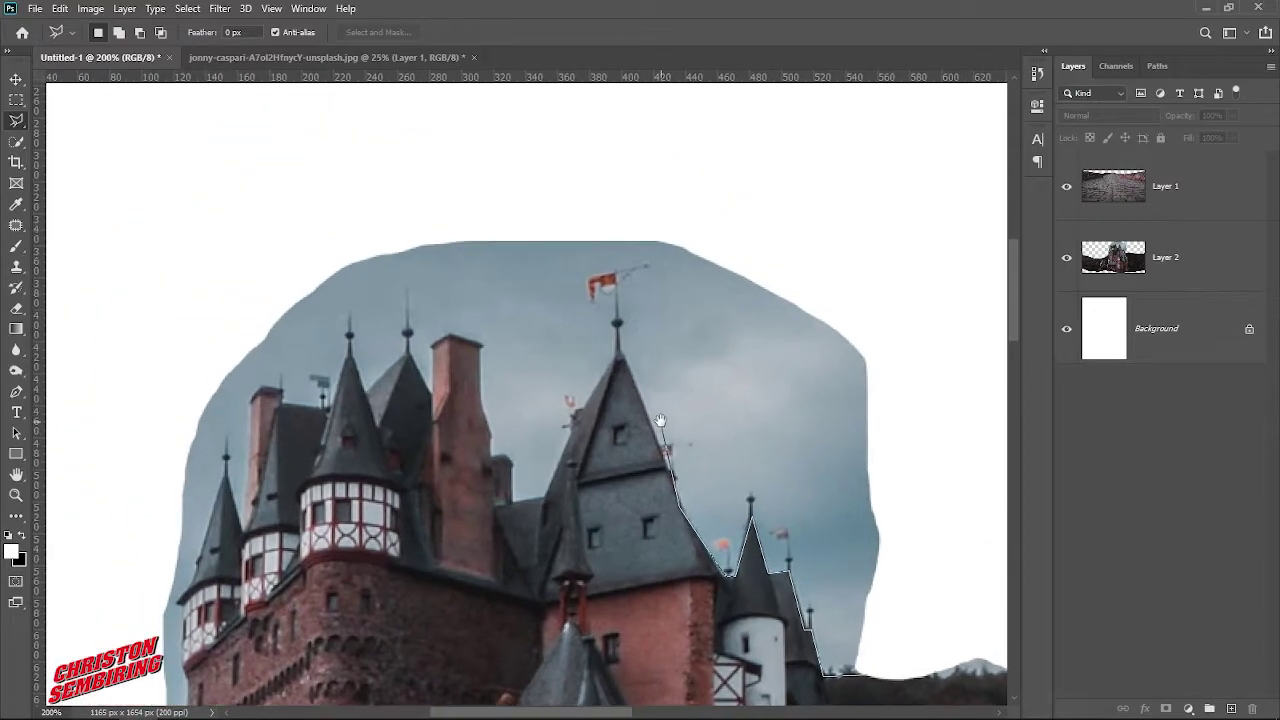
click(621, 355)
click(545, 496)
click(513, 503)
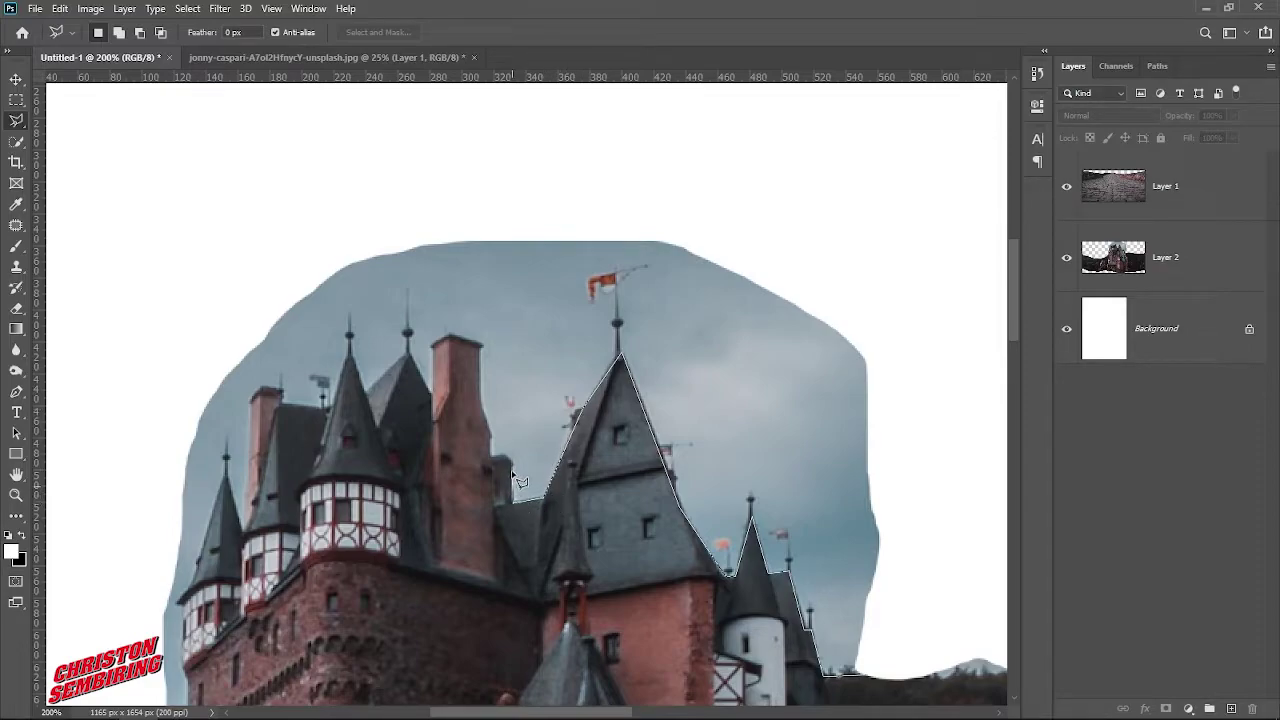
click(481, 410)
click(481, 346)
click(433, 340)
click(433, 394)
click(368, 396)
click(349, 355)
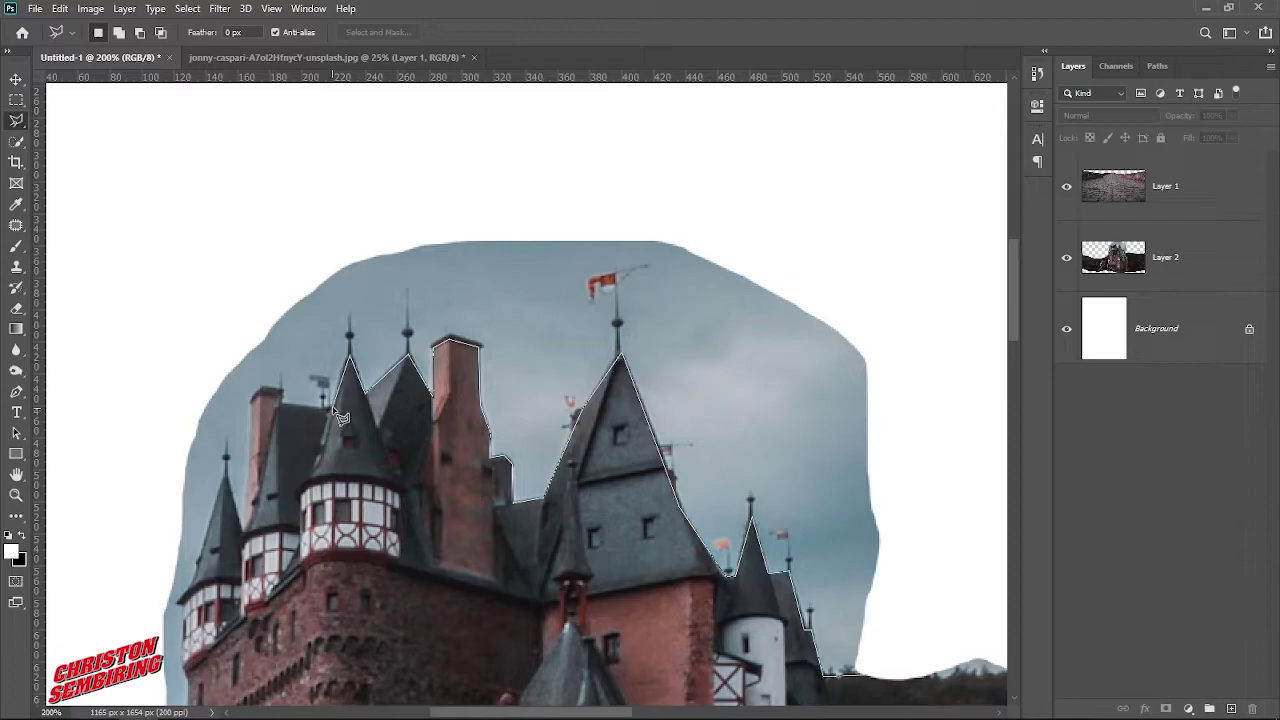
click(322, 408)
click(254, 390)
click(247, 536)
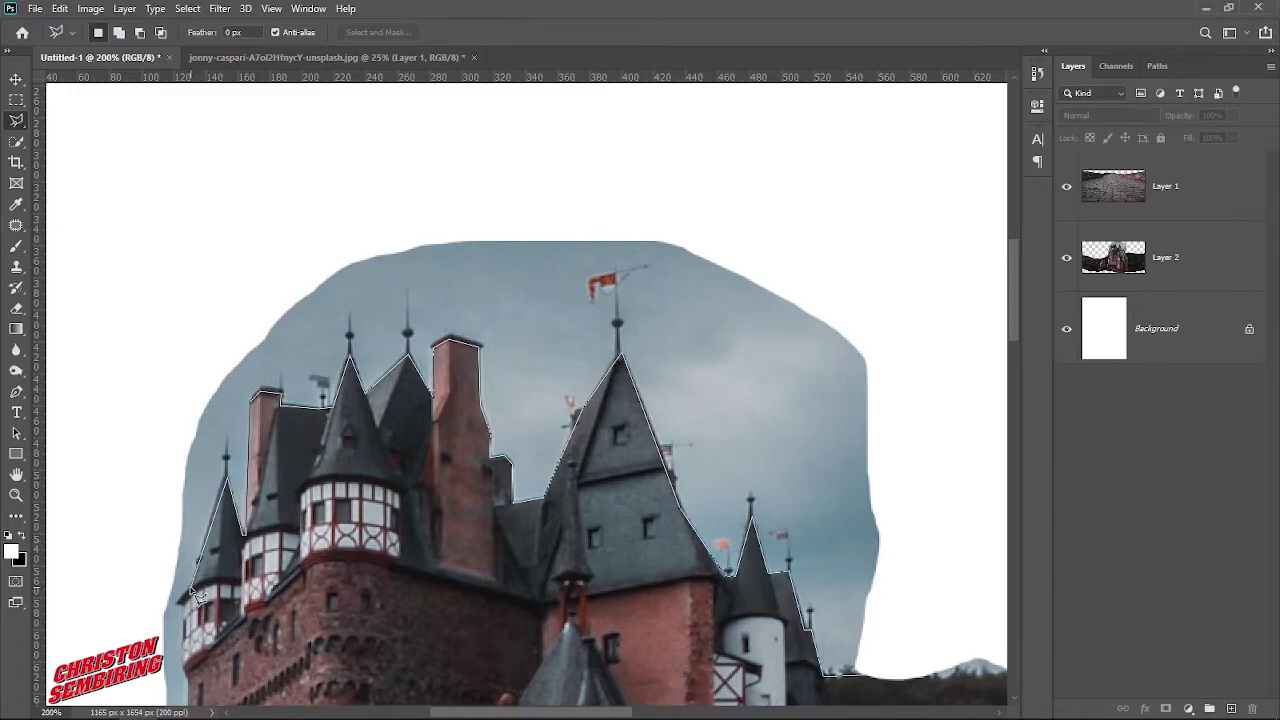
Finish down the castle's left edge, loop around the sky, and close the selection.
drag(218, 580, 433, 388)
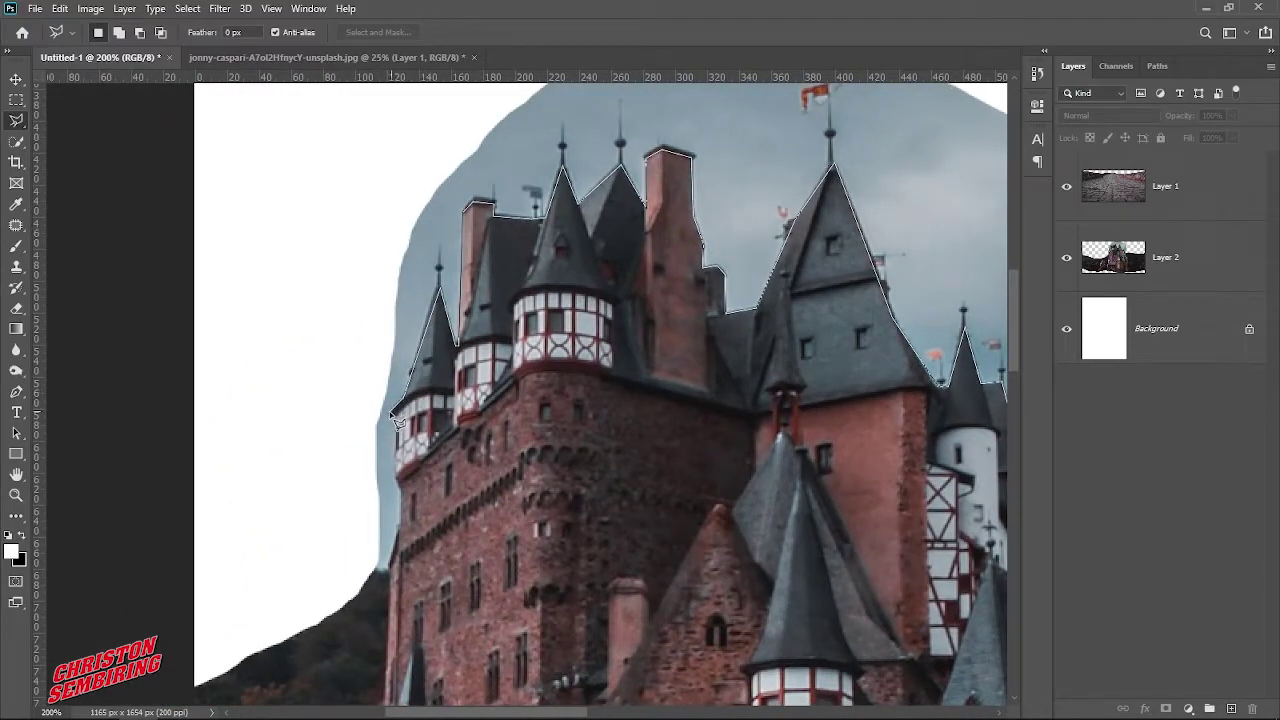
click(400, 492)
click(397, 551)
scroll(300, 490, up, 3)
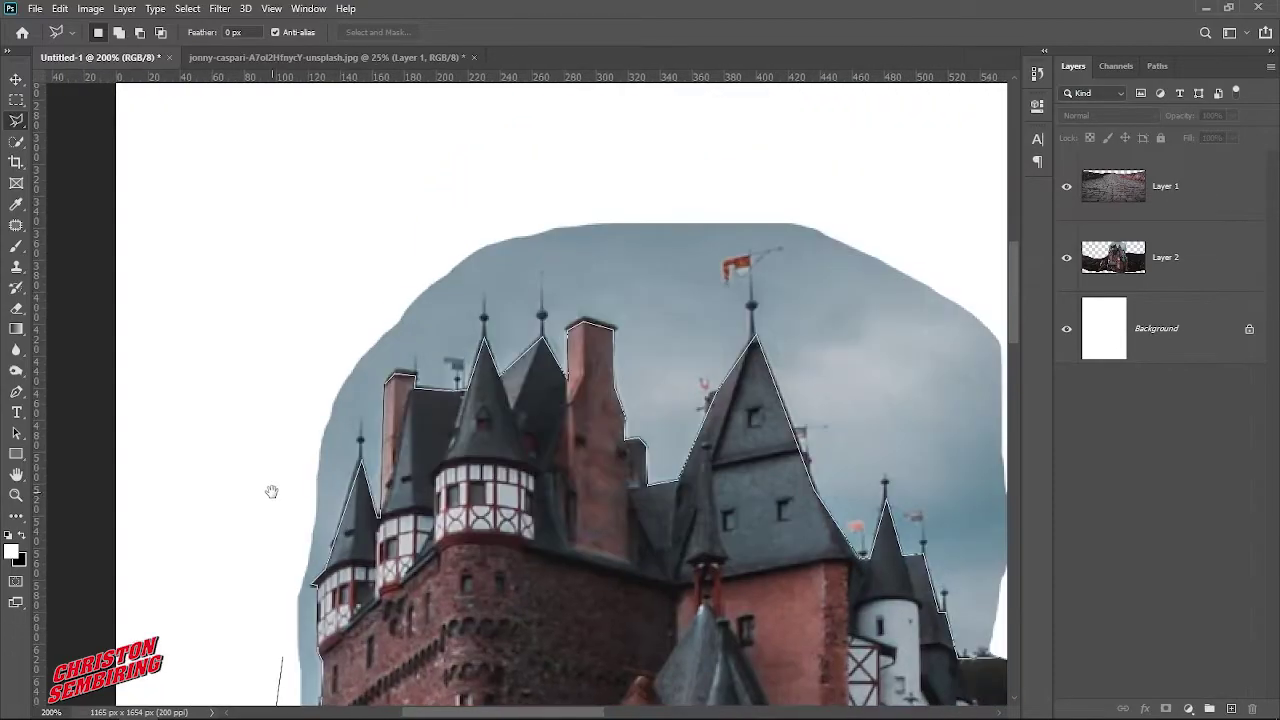
scroll(267, 370, right, 2)
click(251, 323)
click(470, 217)
click(645, 243)
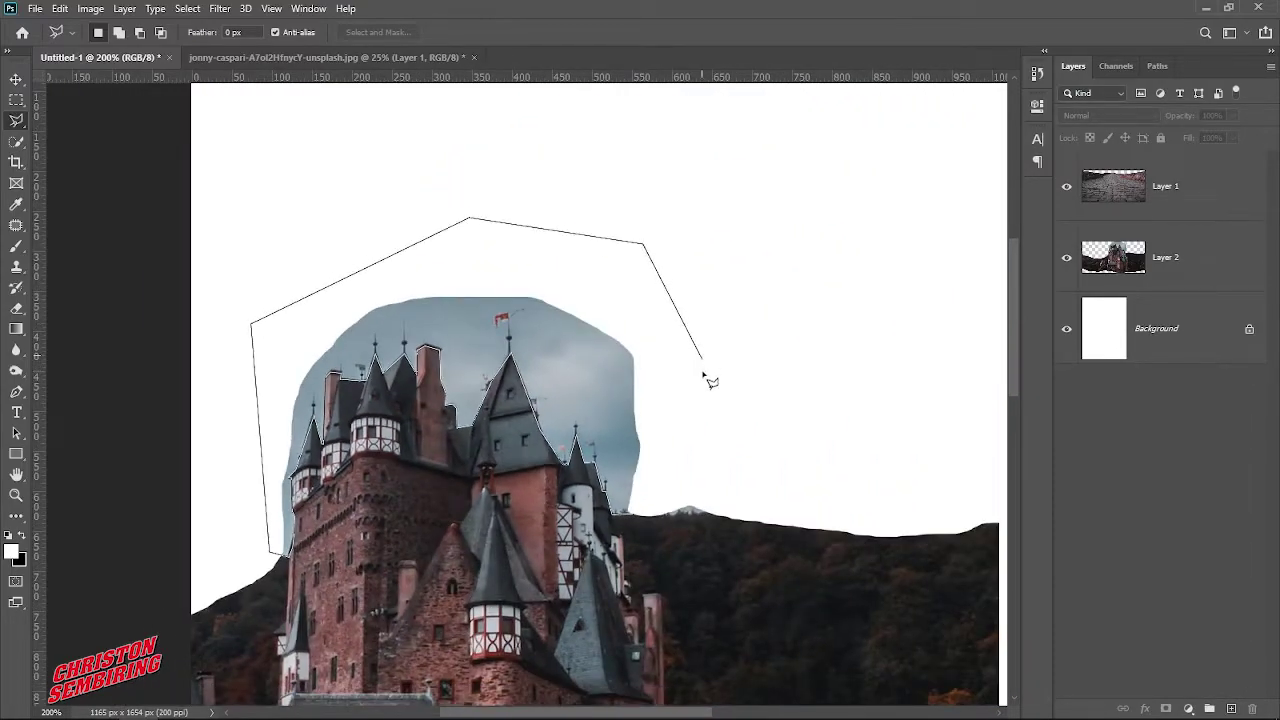
click(690, 437)
click(675, 483)
double_click(642, 508)
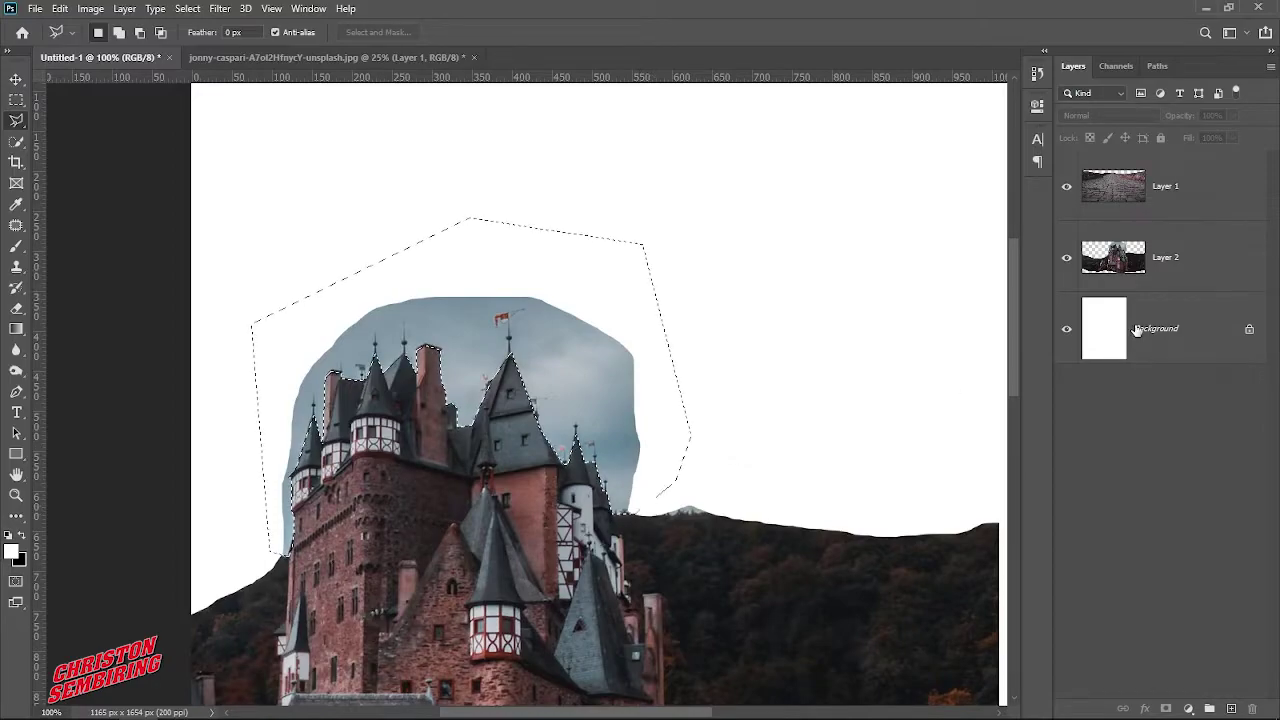
click(1170, 258)
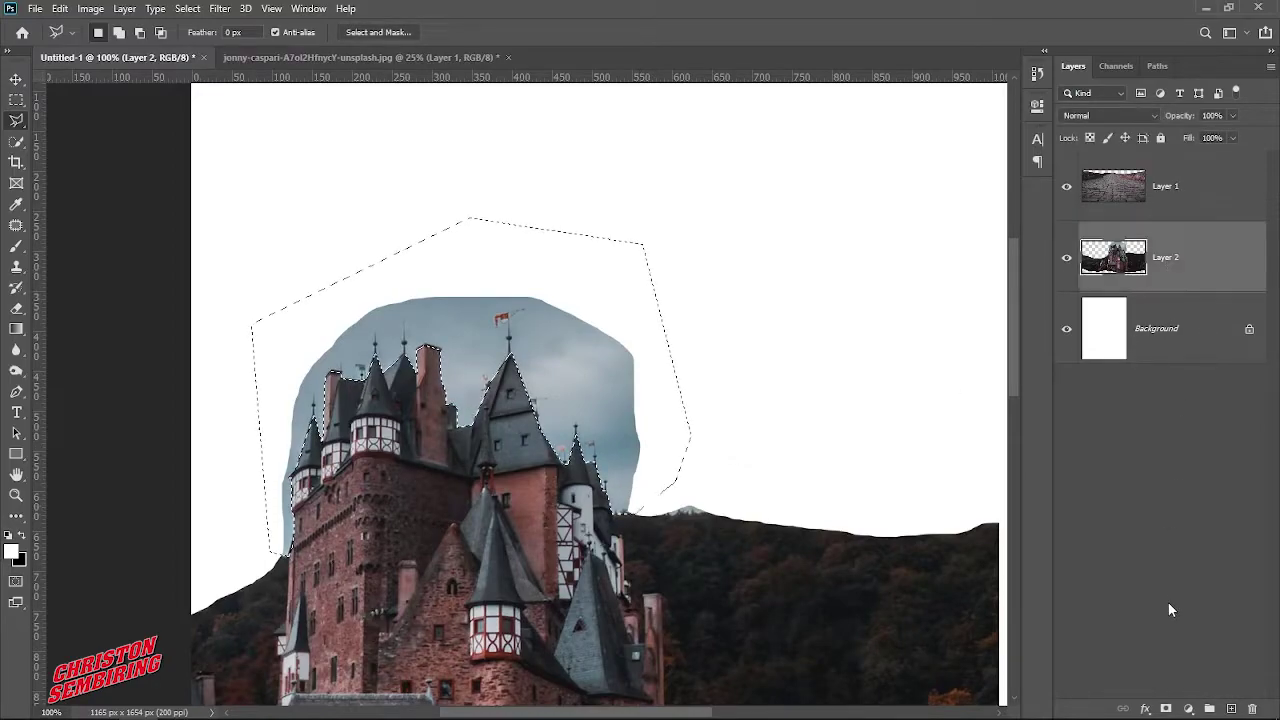
Add a layer mask from the selection and invert it to hide the sky.
click(1166, 708)
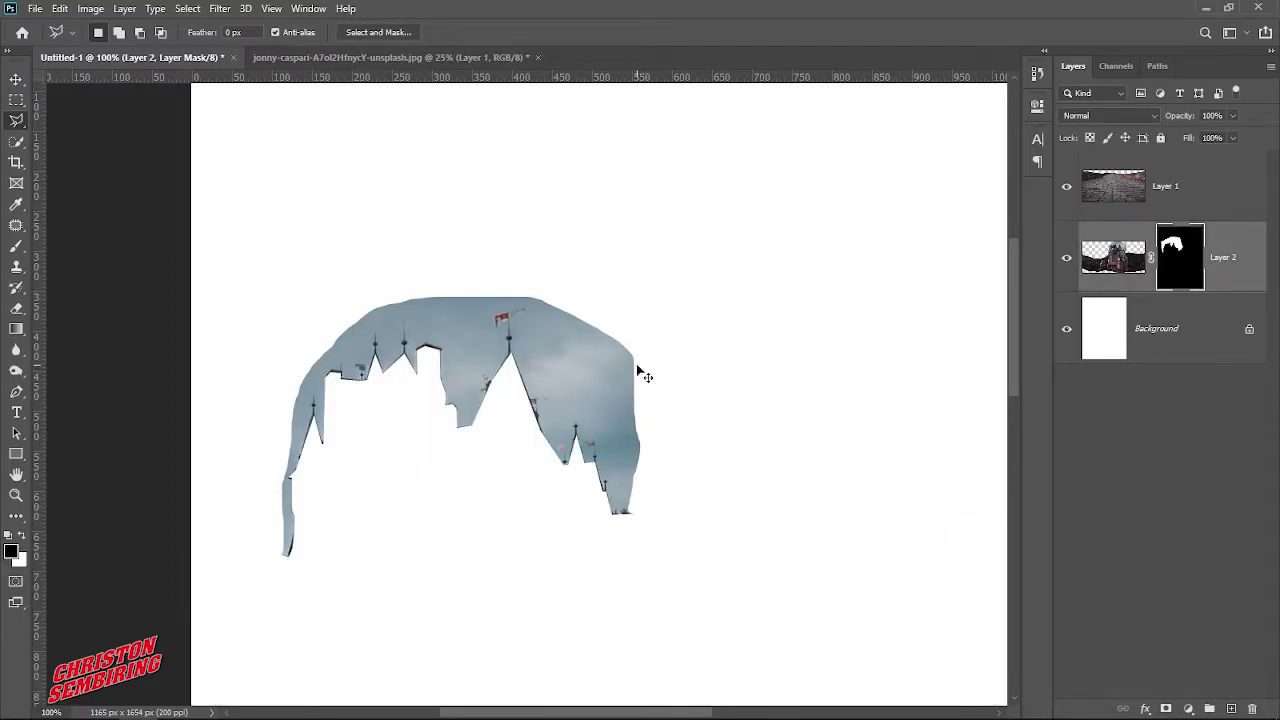
key(ctrl+i)
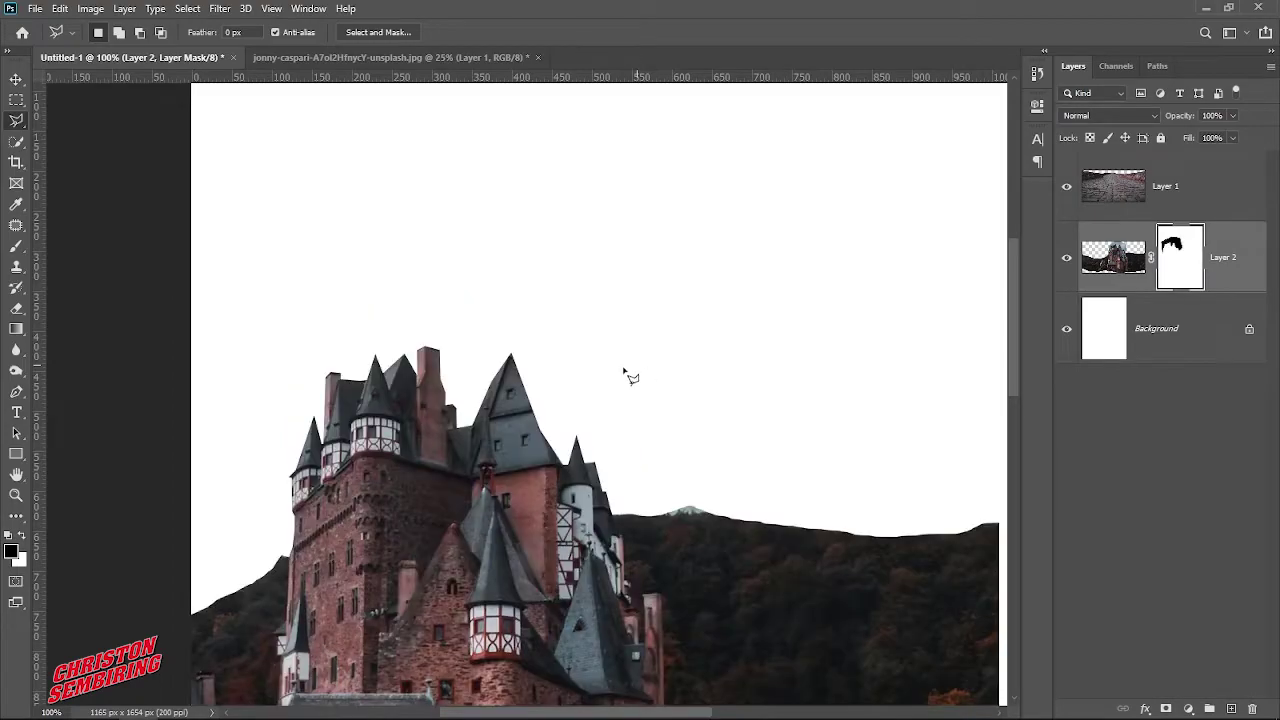
drag(556, 400, 571, 305)
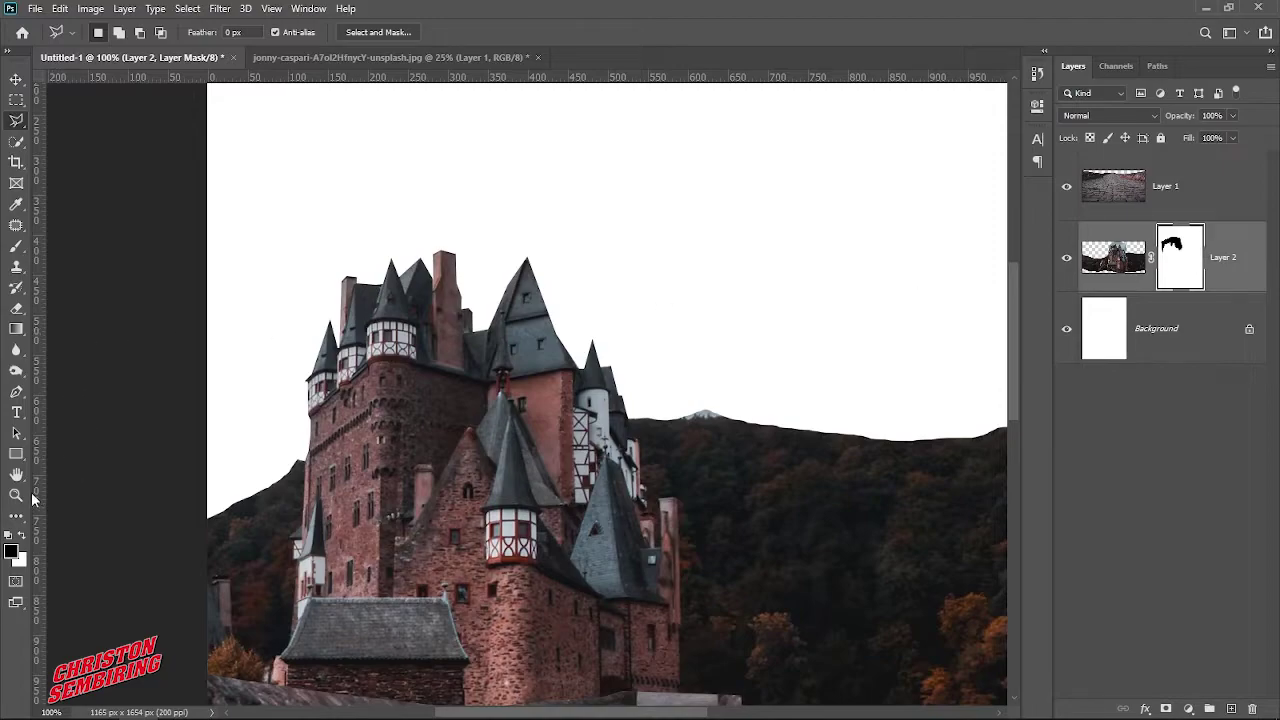
Soften the ridge behind the castle by painting the mask with a roughly 72 px brush.
click(17, 246)
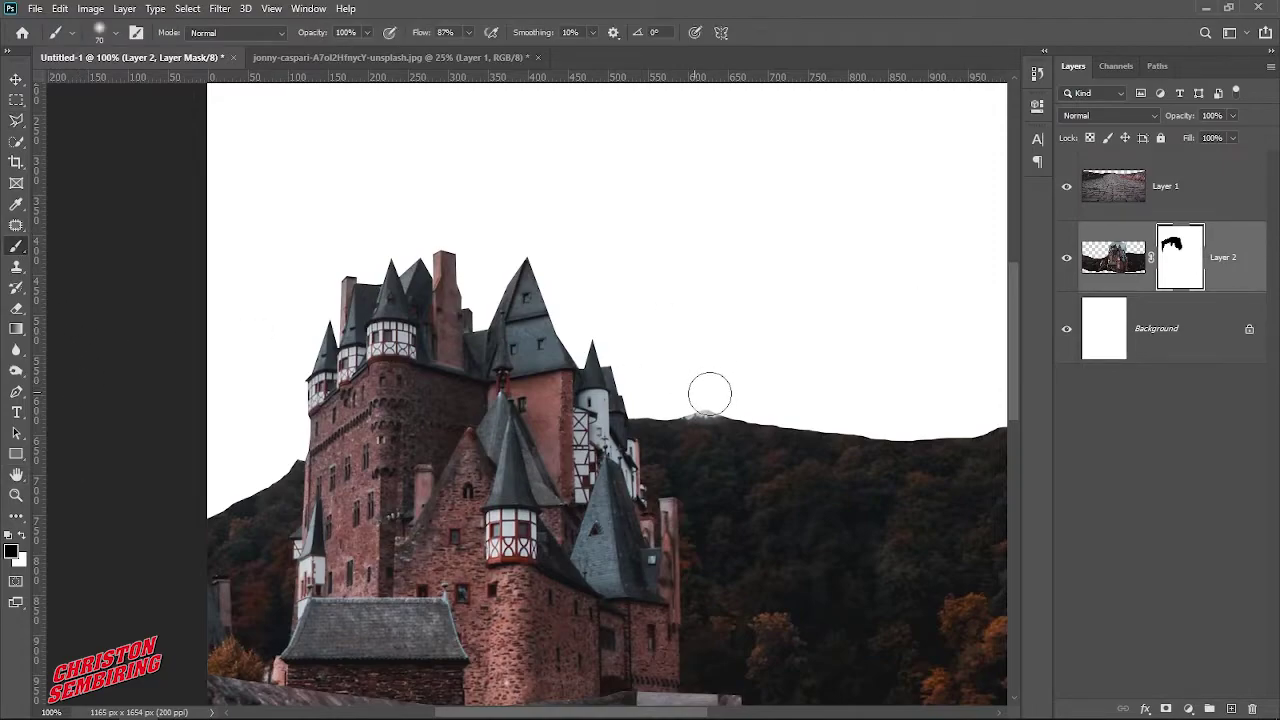
mouse_move(722, 373)
mouse_down()
mouse_move(690, 373)
mouse_move(730, 408)
mouse_move(646, 412)
mouse_move(774, 397)
mouse_move(740, 390)
mouse_move(824, 425)
mouse_up()
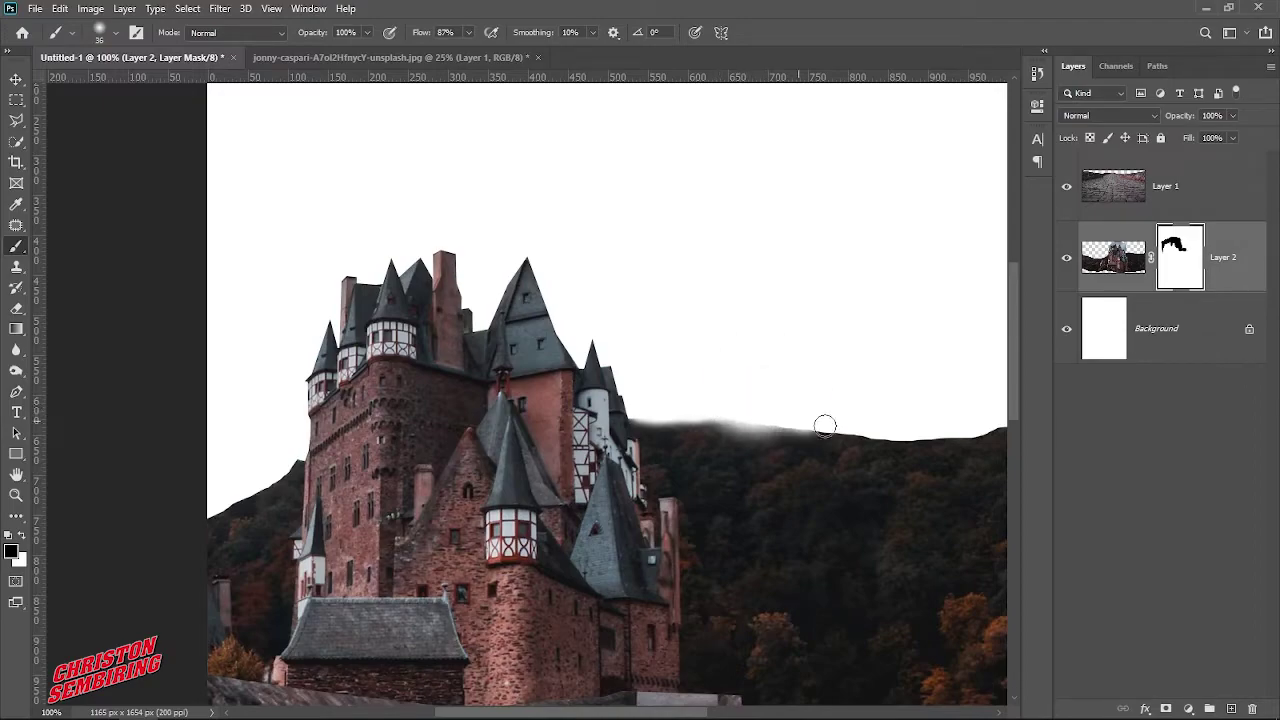
mouse_move(657, 391)
mouse_down()
mouse_move(477, 400)
mouse_move(566, 424)
mouse_move(551, 417)
mouse_move(700, 419)
mouse_up()
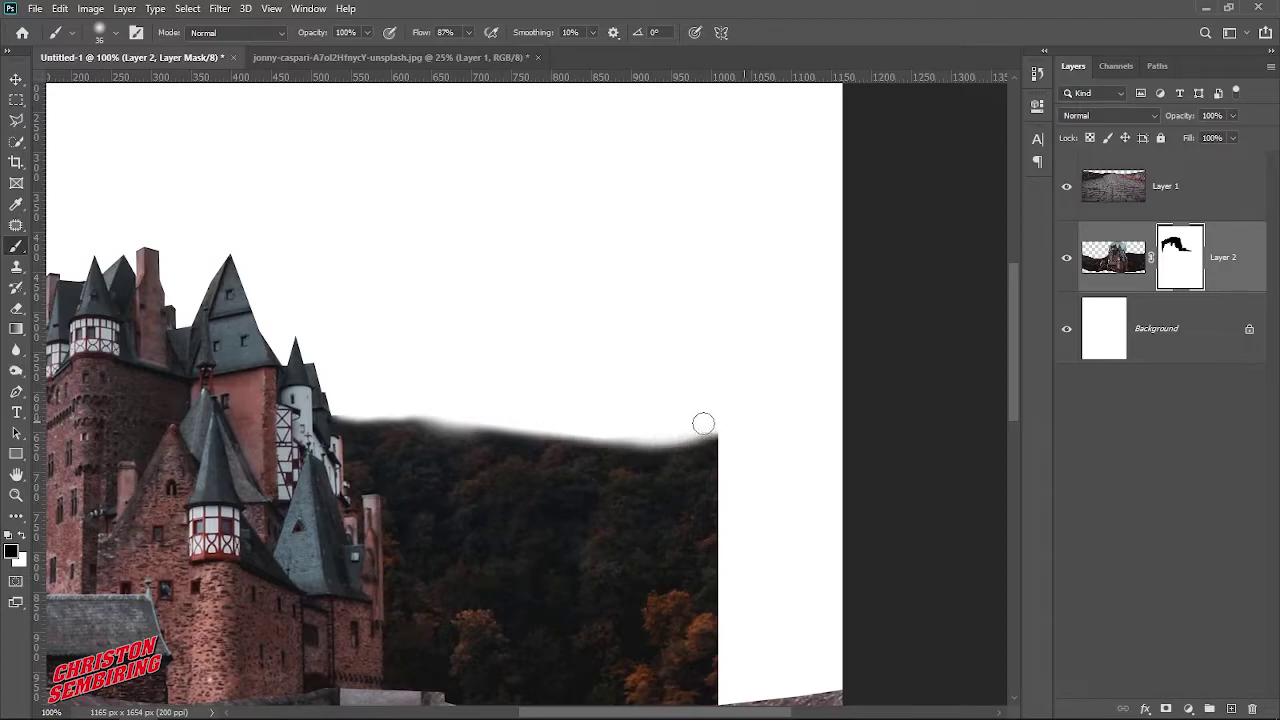
mouse_move(425, 394)
mouse_down()
mouse_move(580, 380)
mouse_move(703, 409)
mouse_move(880, 420)
mouse_up()
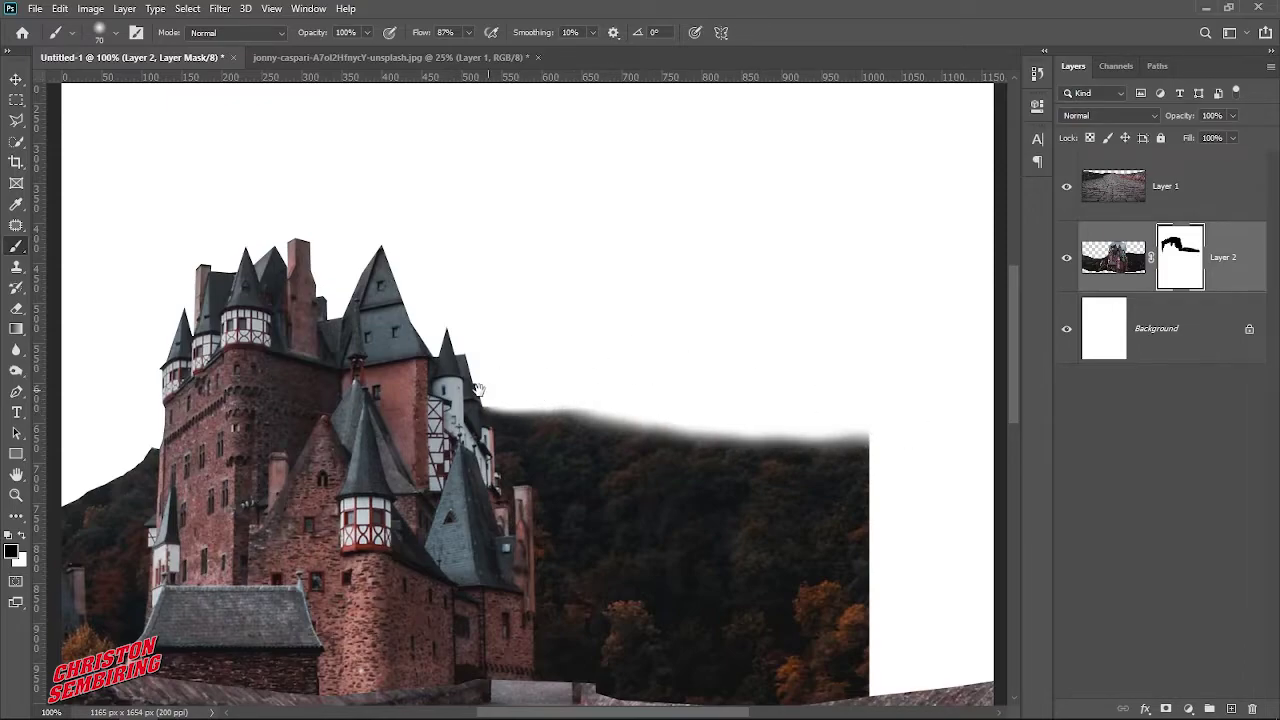
scroll(478, 389, up, 5)
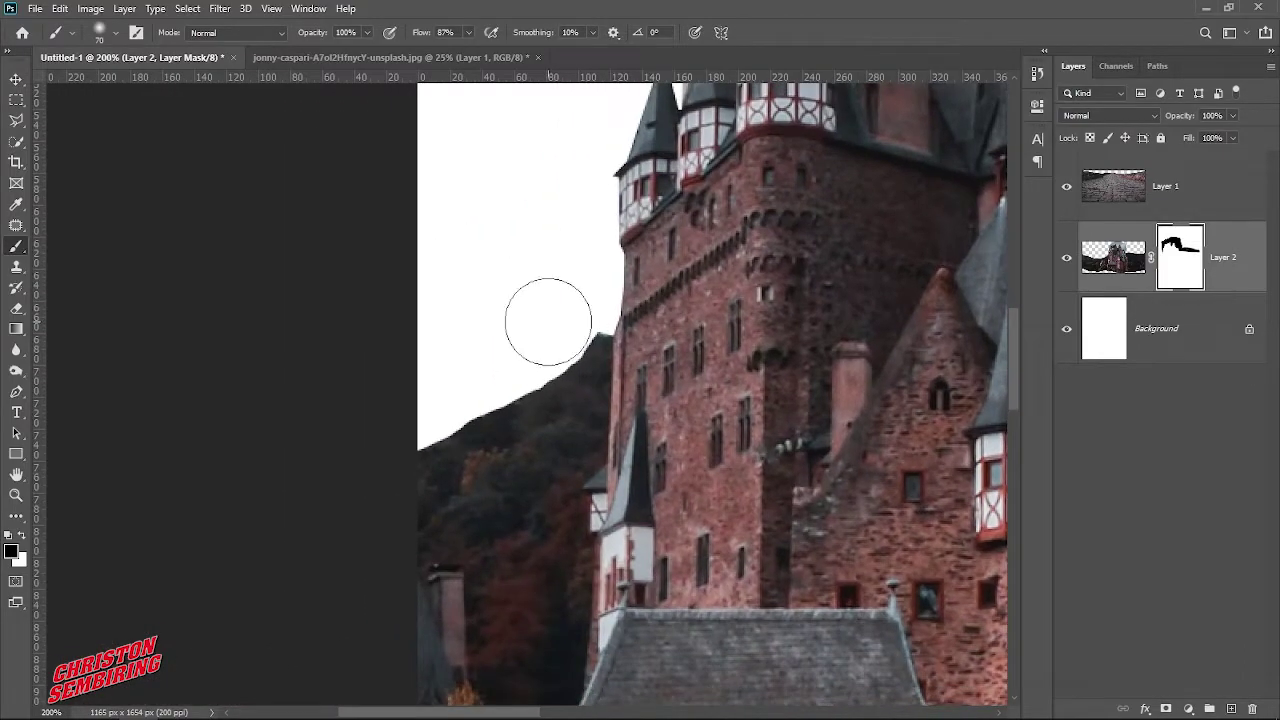
mouse_move(586, 326)
mouse_down()
mouse_move(506, 383)
mouse_move(394, 426)
mouse_move(411, 429)
mouse_move(517, 360)
mouse_move(443, 414)
mouse_move(449, 397)
mouse_up()
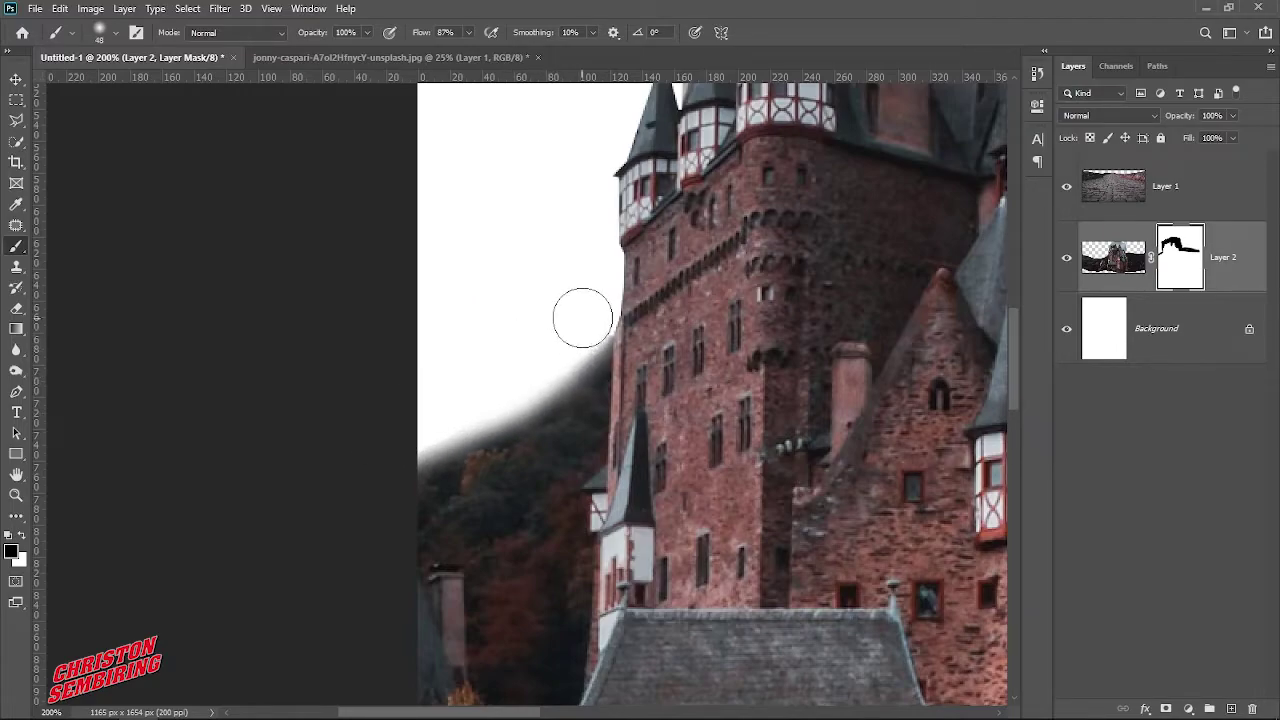
key(ctrl+minus)
key(ctrl+minus)
key(ctrl+minus)
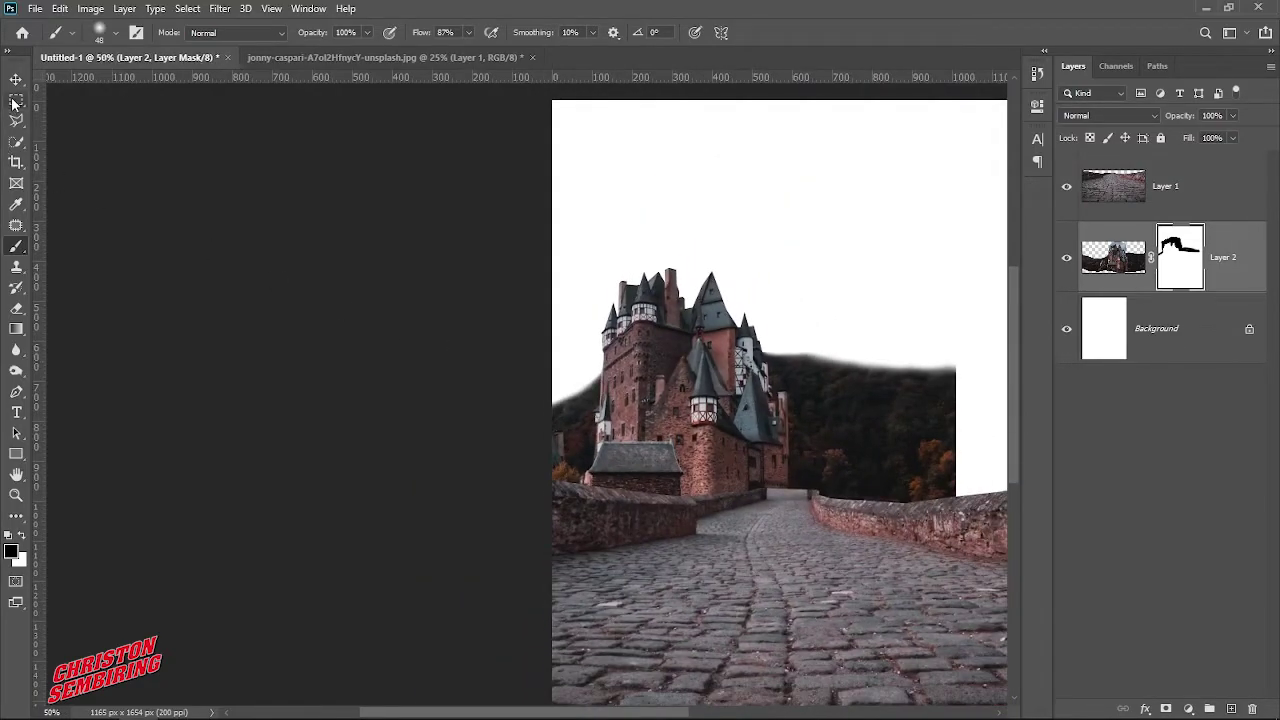
Alt-drag a copy of the castle to the road's right side and blend its mask with the brush.
key(ctrl+t)
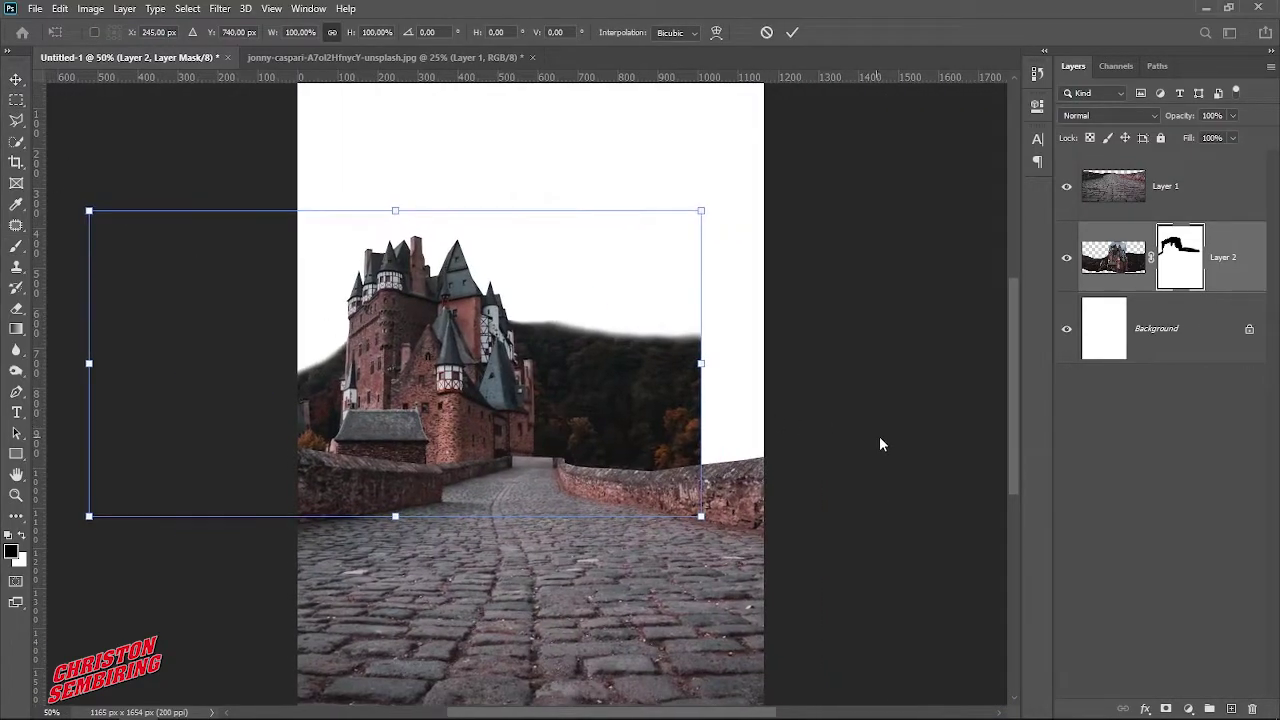
key(Return)
drag(415, 378, 646, 379)
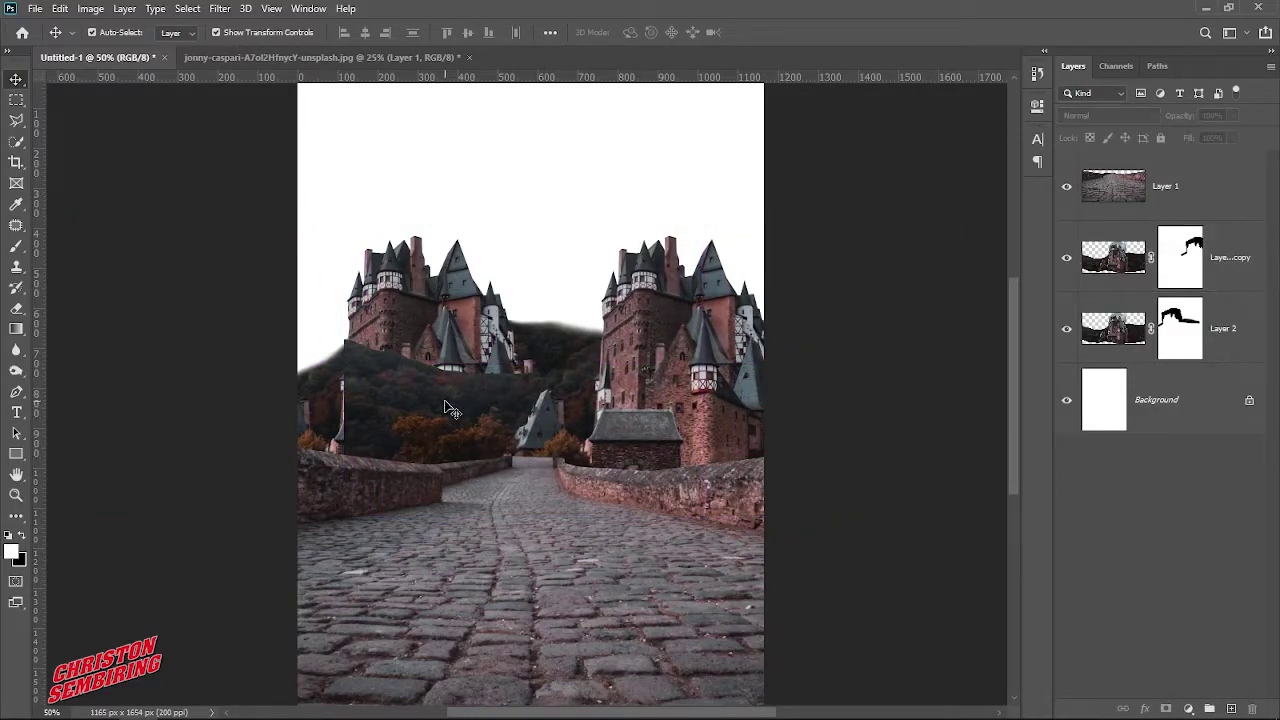
click(1183, 273)
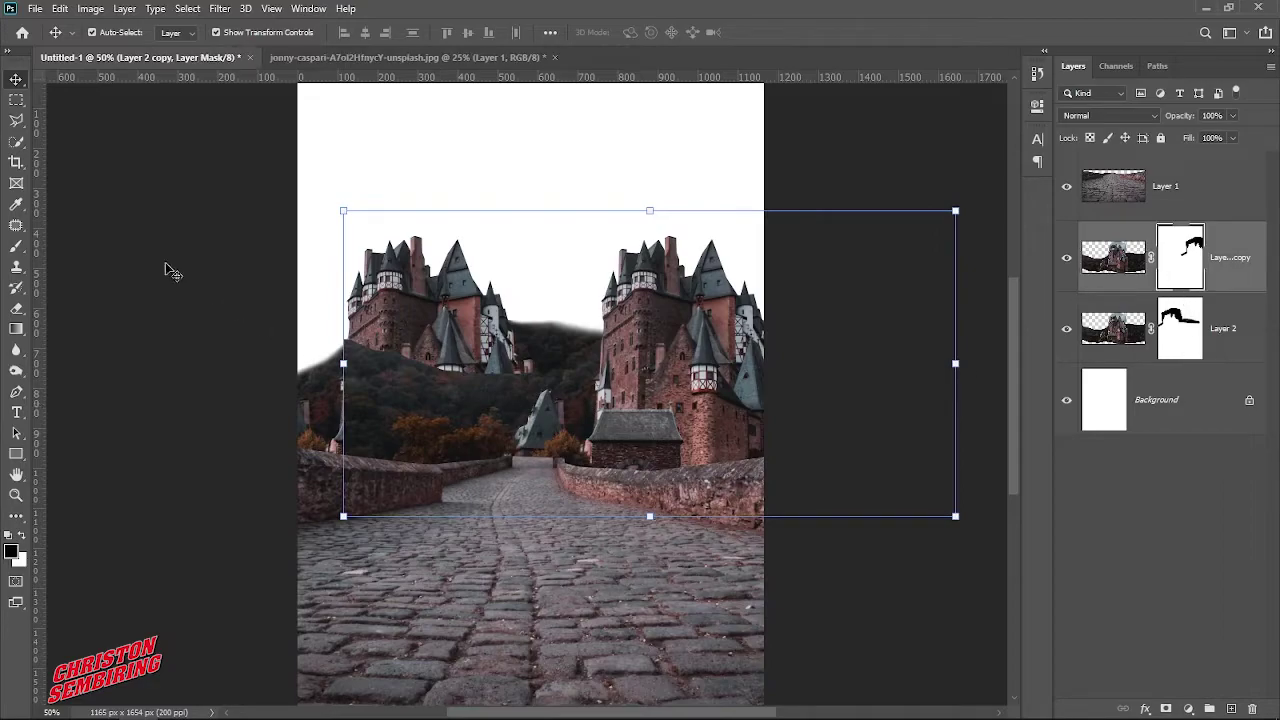
click(16, 246)
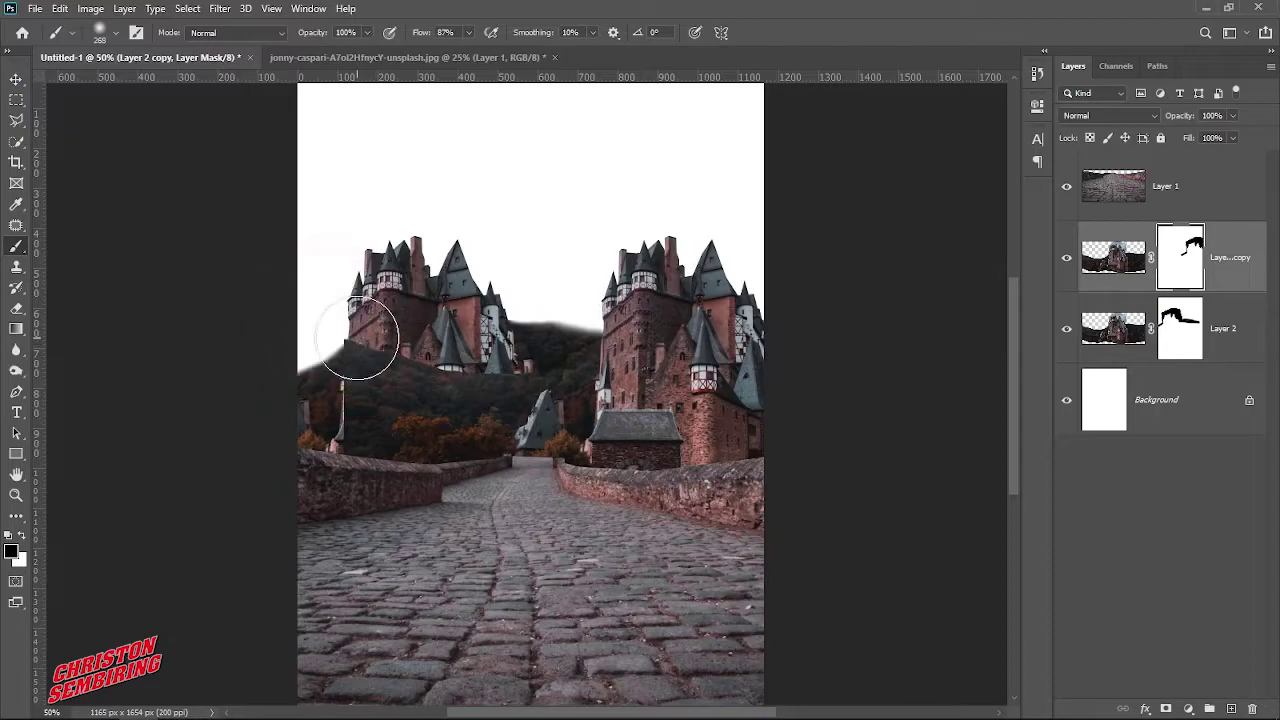
mouse_move(357, 337)
mouse_down()
mouse_move(405, 388)
mouse_move(483, 367)
mouse_move(518, 329)
mouse_up()
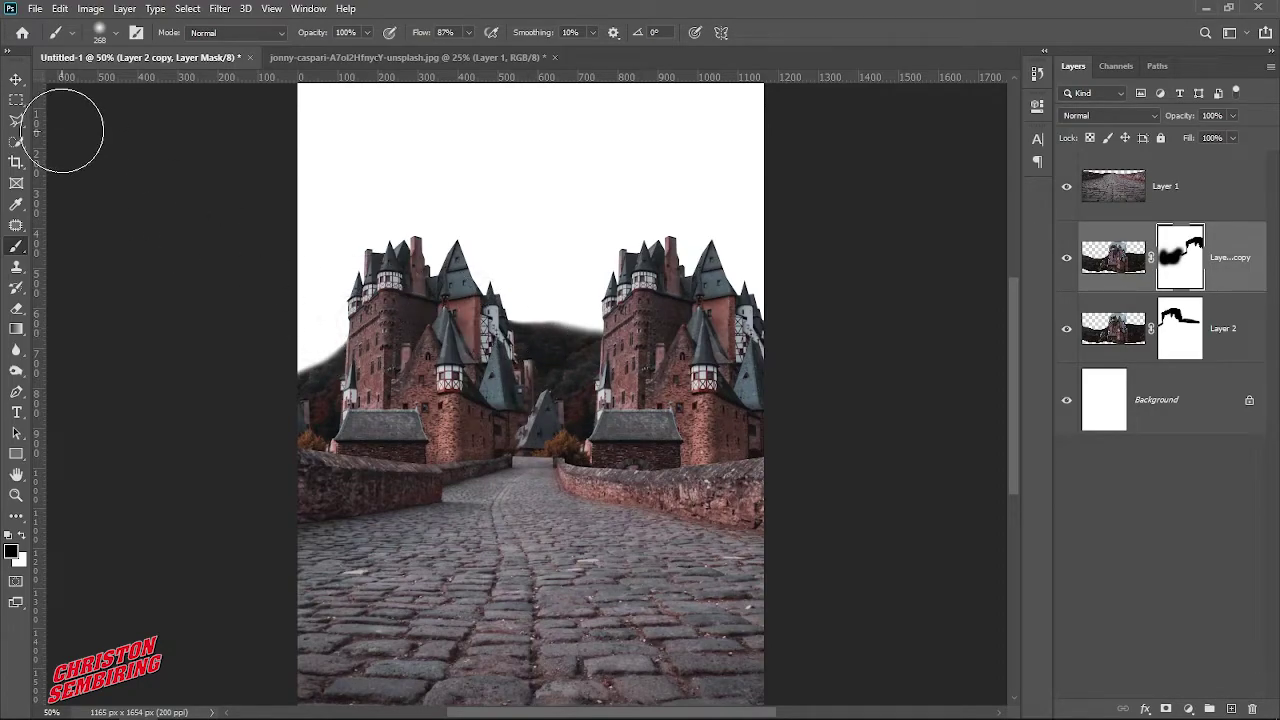
click(16, 79)
click(246, 354)
Fine-tune the positions of the left and right castles, then zoom out.
mouse_move(451, 407)
mouse_down()
mouse_move(548, 420)
mouse_move(518, 403)
mouse_up()
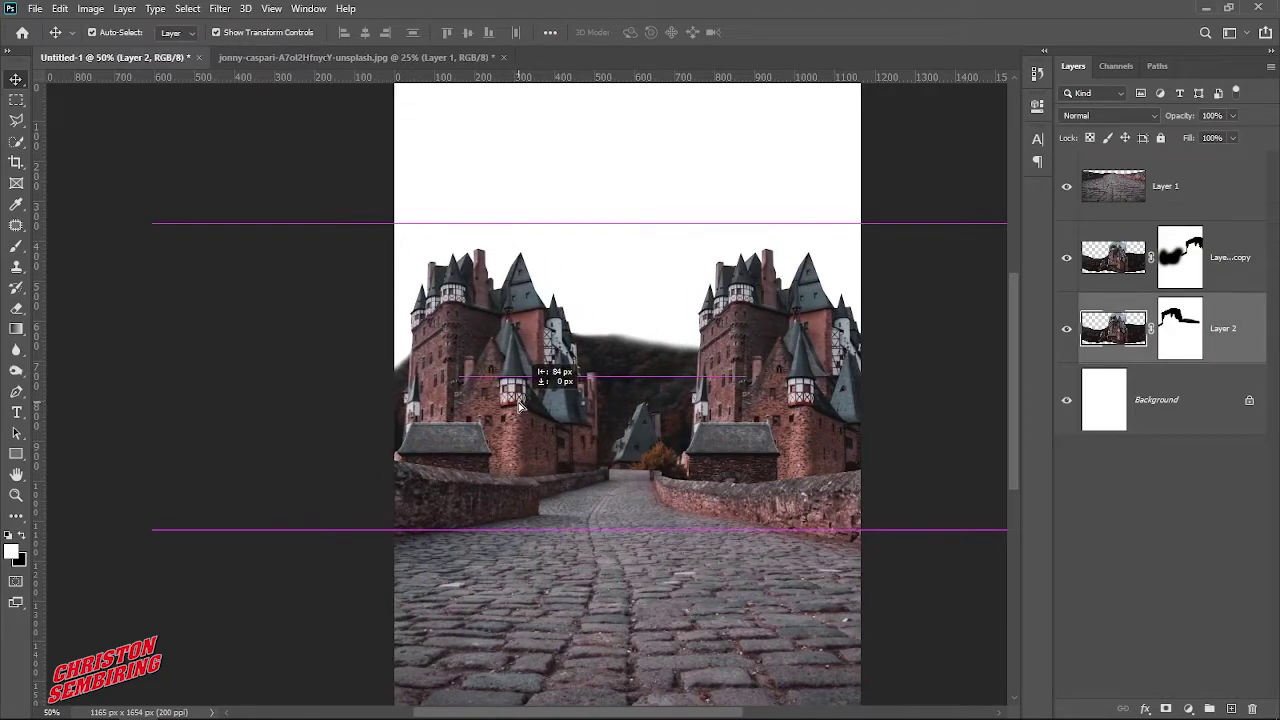
mouse_move(845, 436)
mouse_down()
mouse_move(814, 412)
mouse_move(812, 423)
mouse_move(808, 395)
mouse_up()
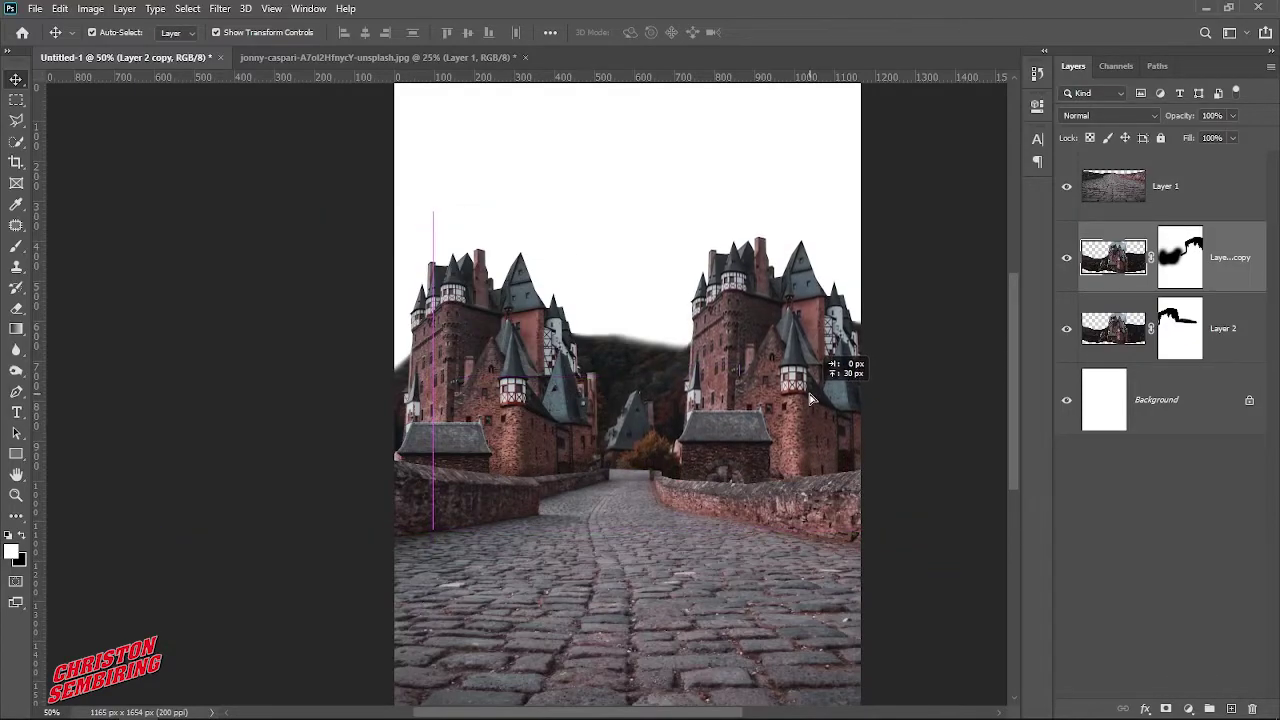
drag(460, 390, 487, 373)
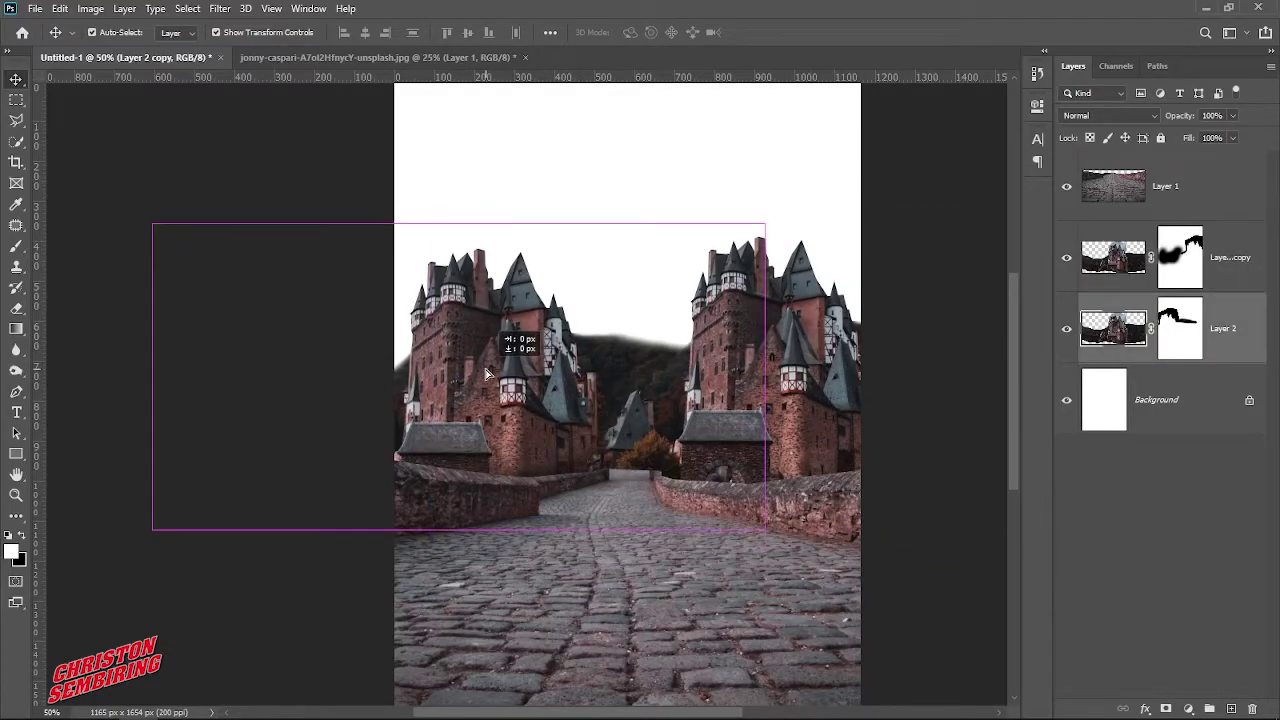
click(967, 428)
key(ctrl+minus)
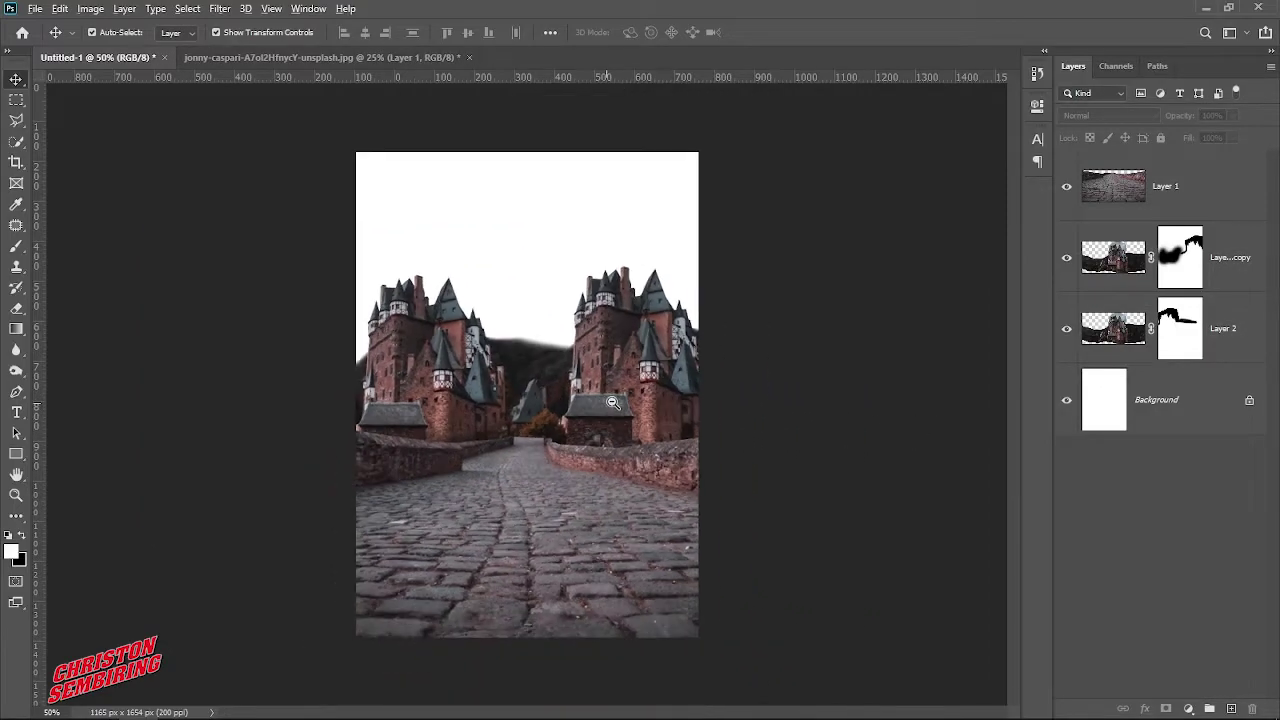
Zoom in on the hillside between the castles and target Layer 2's mask.
click(572, 373)
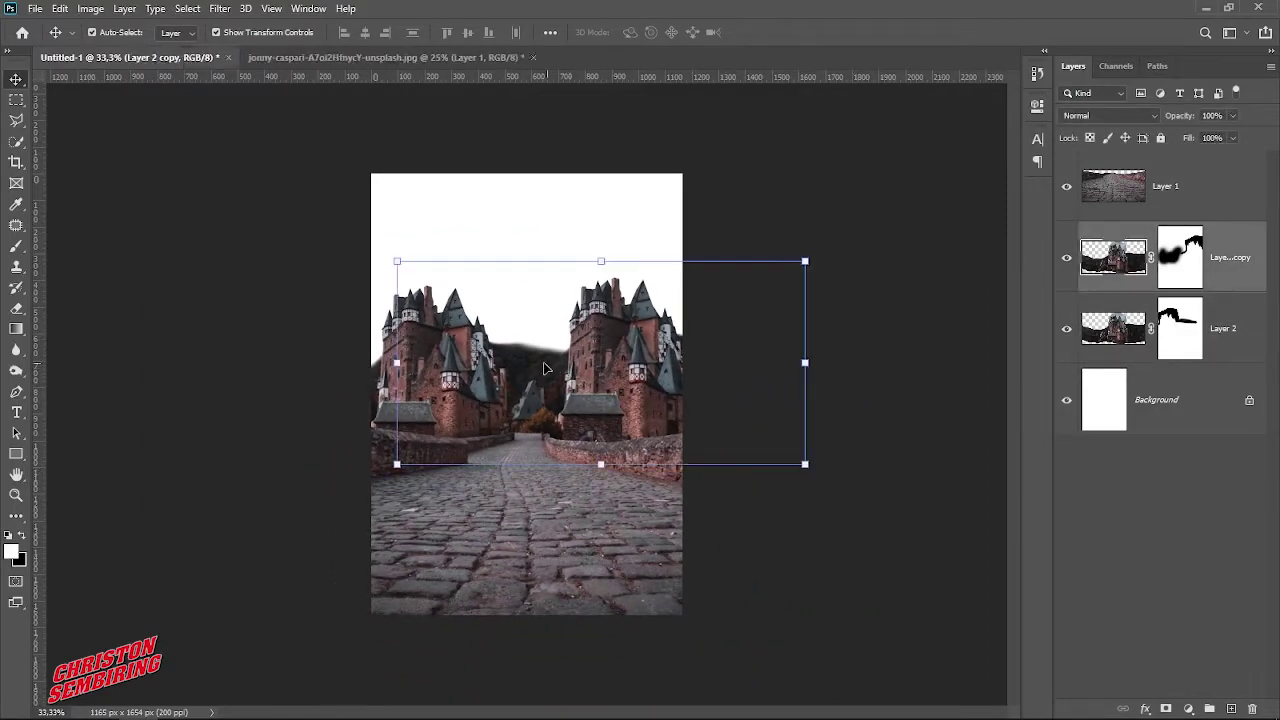
click(509, 352)
click(510, 352)
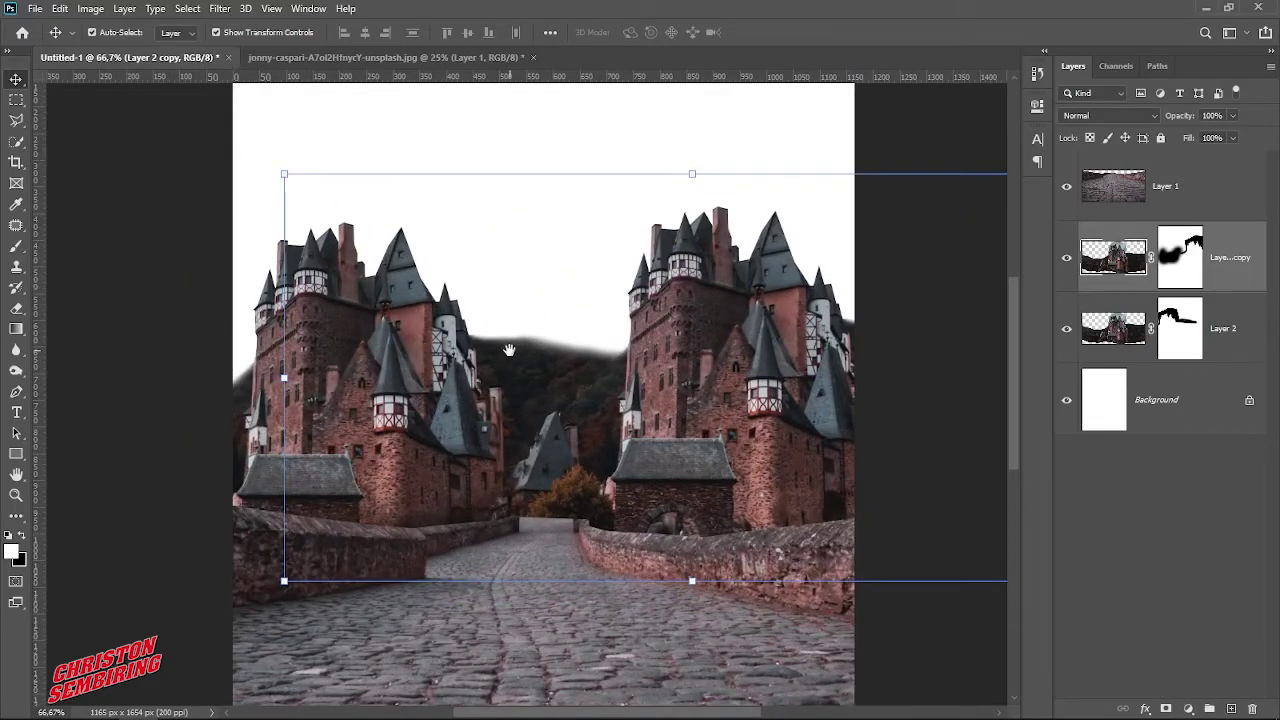
click(520, 351)
click(520, 351)
click(392, 358)
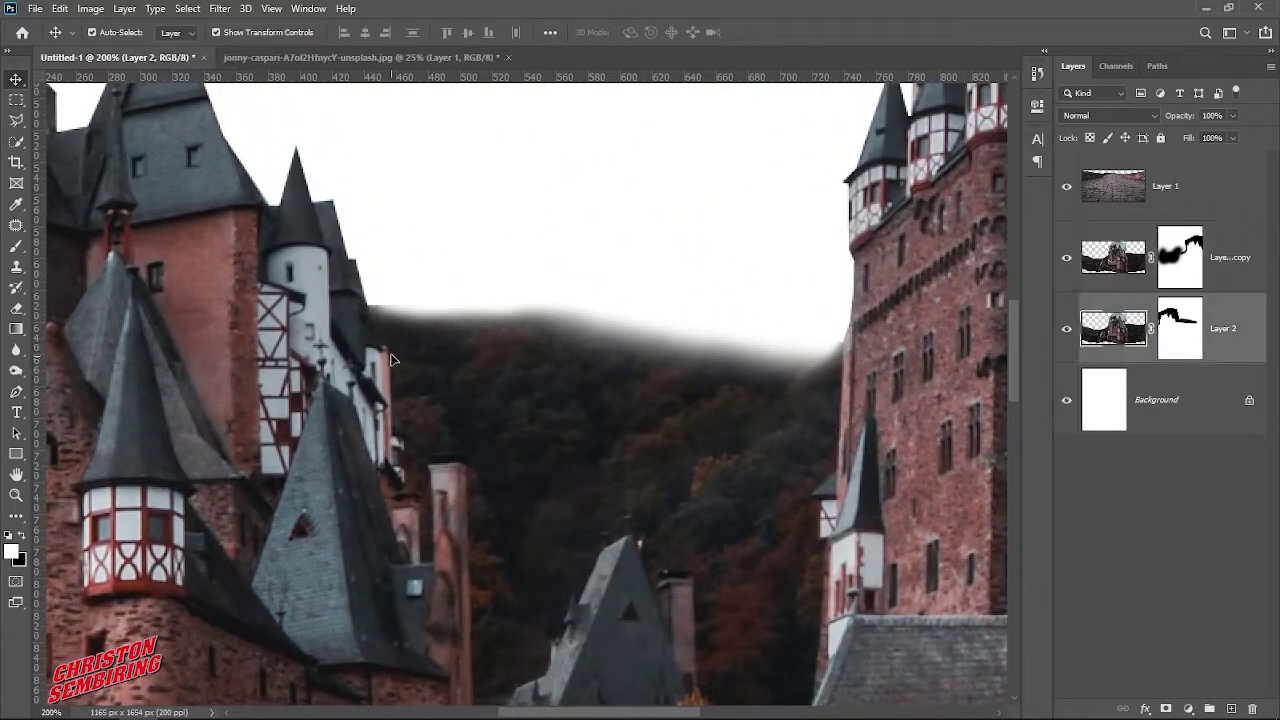
click(1180, 341)
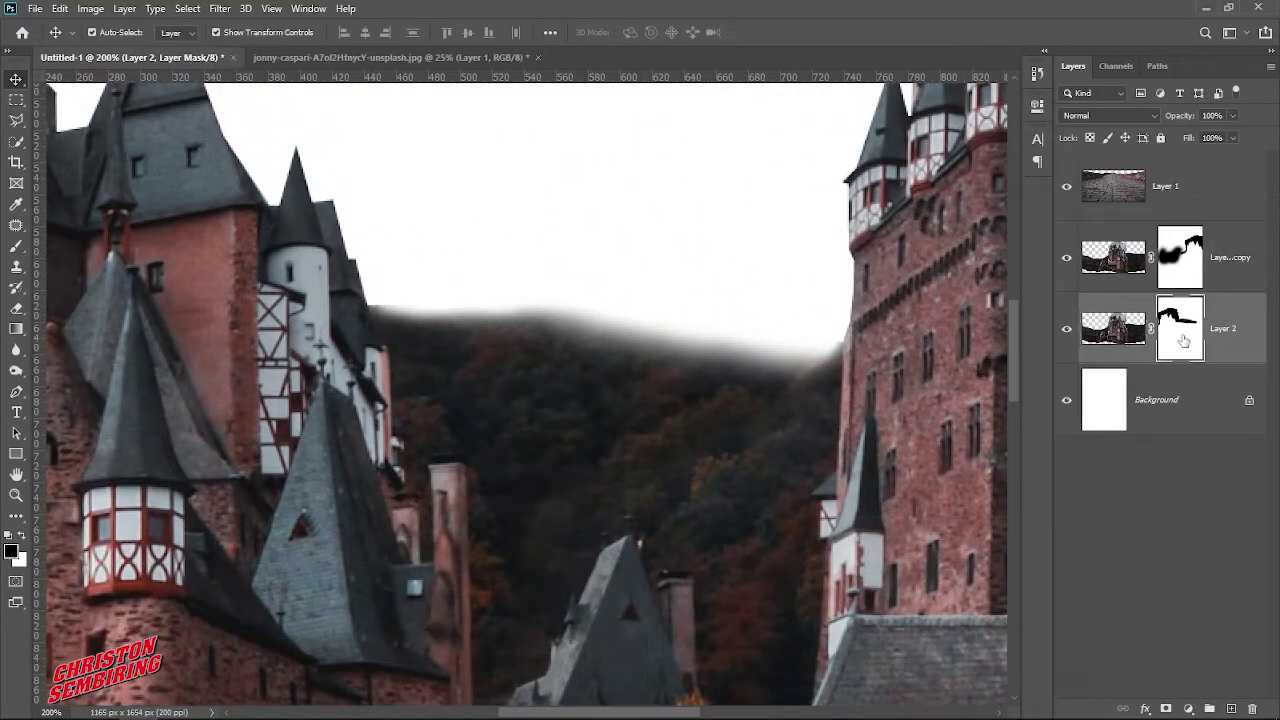
scroll(690, 389, down, 3)
scroll(671, 386, down, 1)
scroll(620, 388, up, 1)
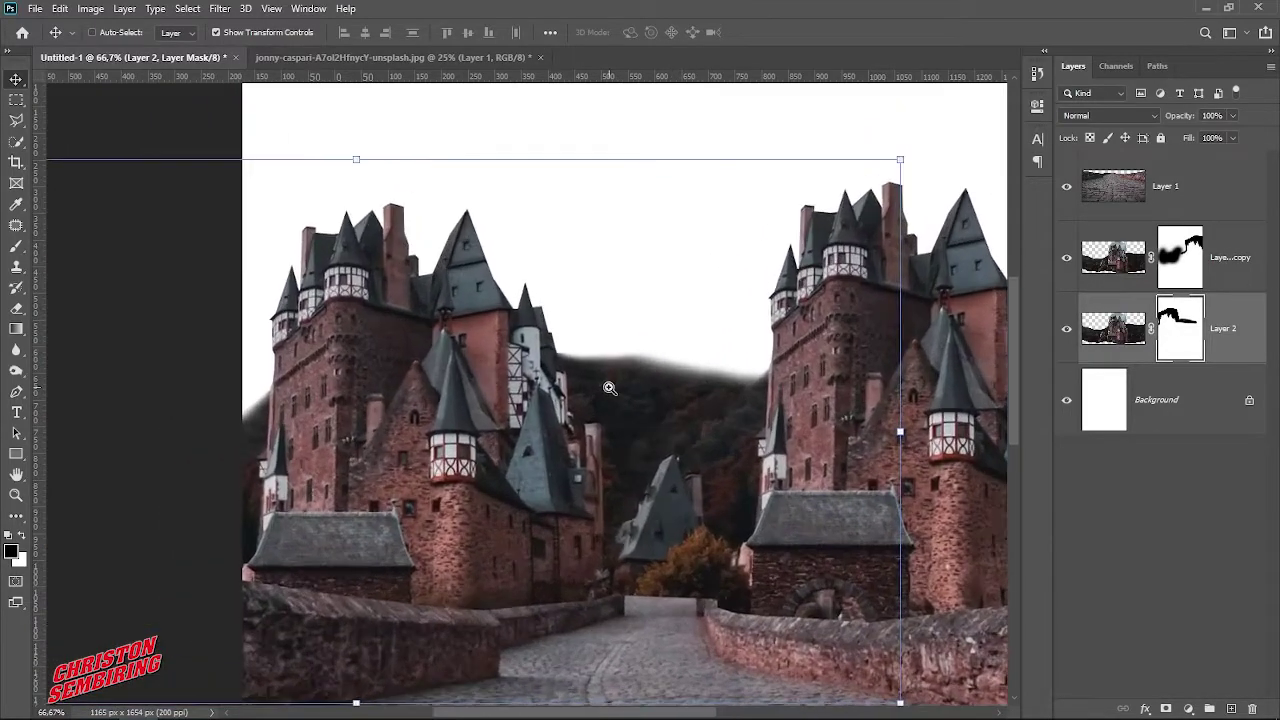
scroll(607, 389, up, 1)
Set the brush size to 94 px, then return to the Move tool and deselect the castle layers.
key(b)
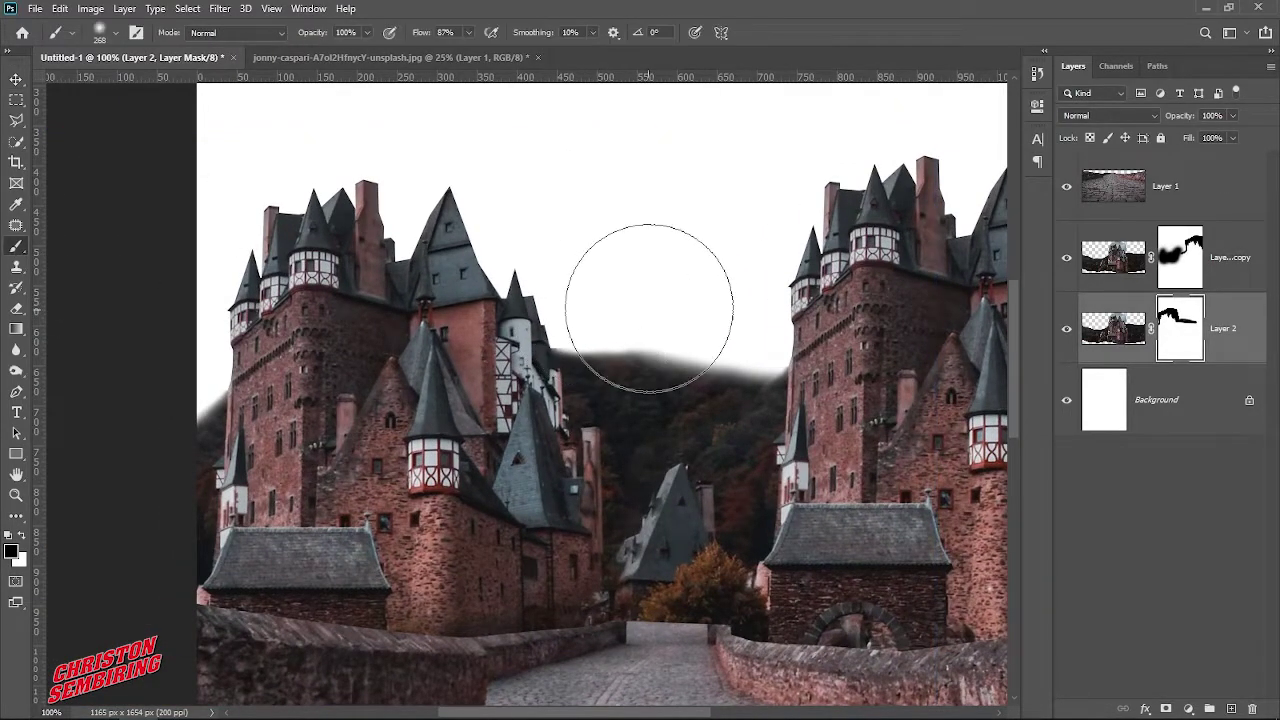
drag(667, 283, 663, 330)
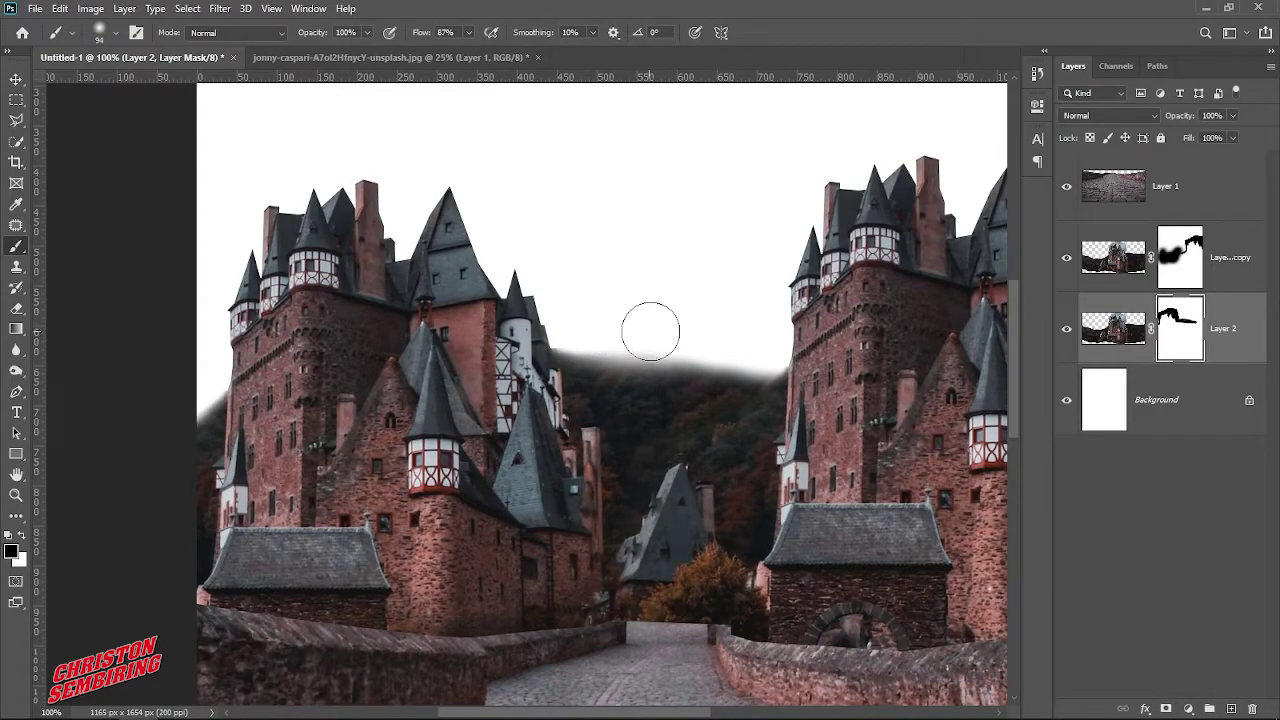
scroll(689, 348, down, 2)
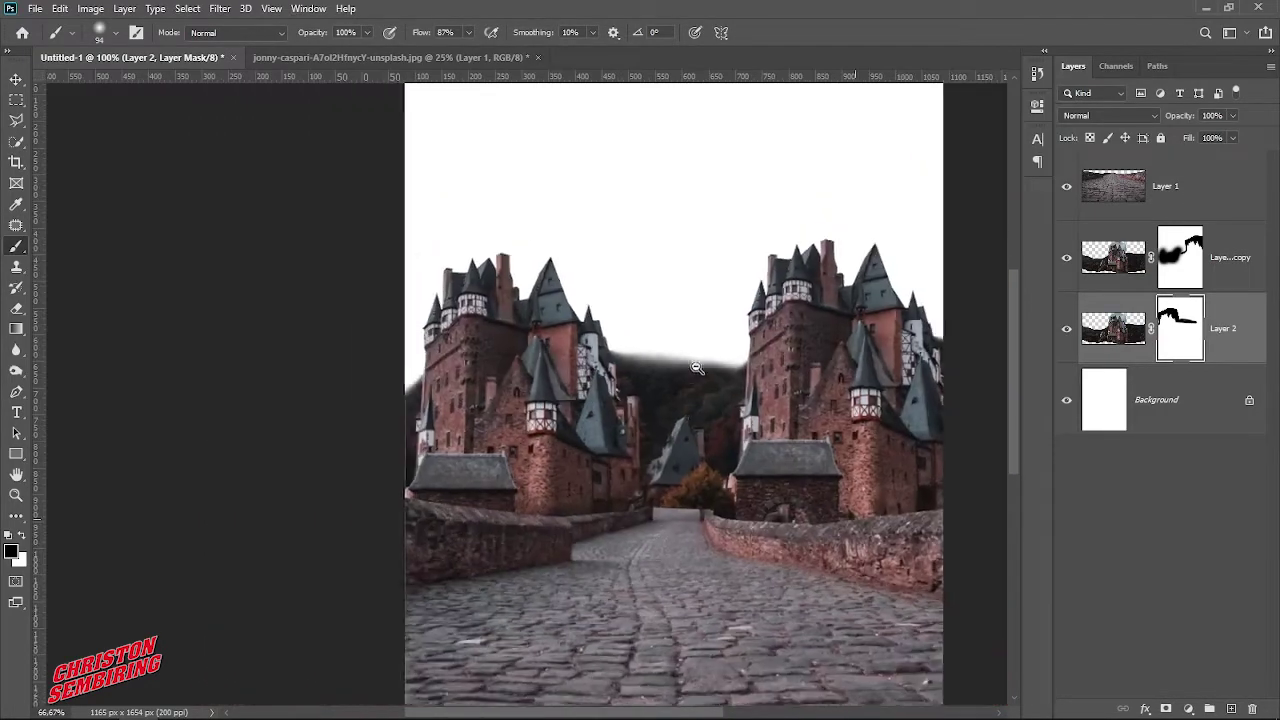
click(16, 80)
click(400, 240)
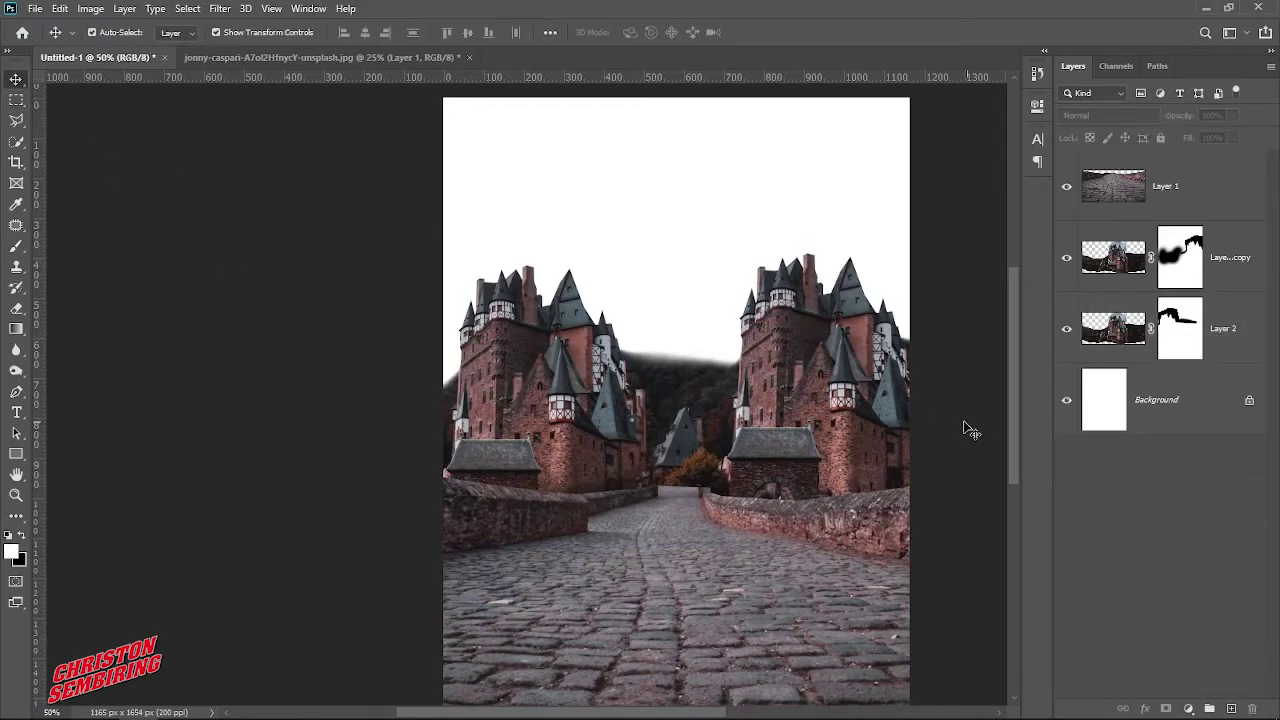
click(845, 428)
scroll(802, 430, down, 1)
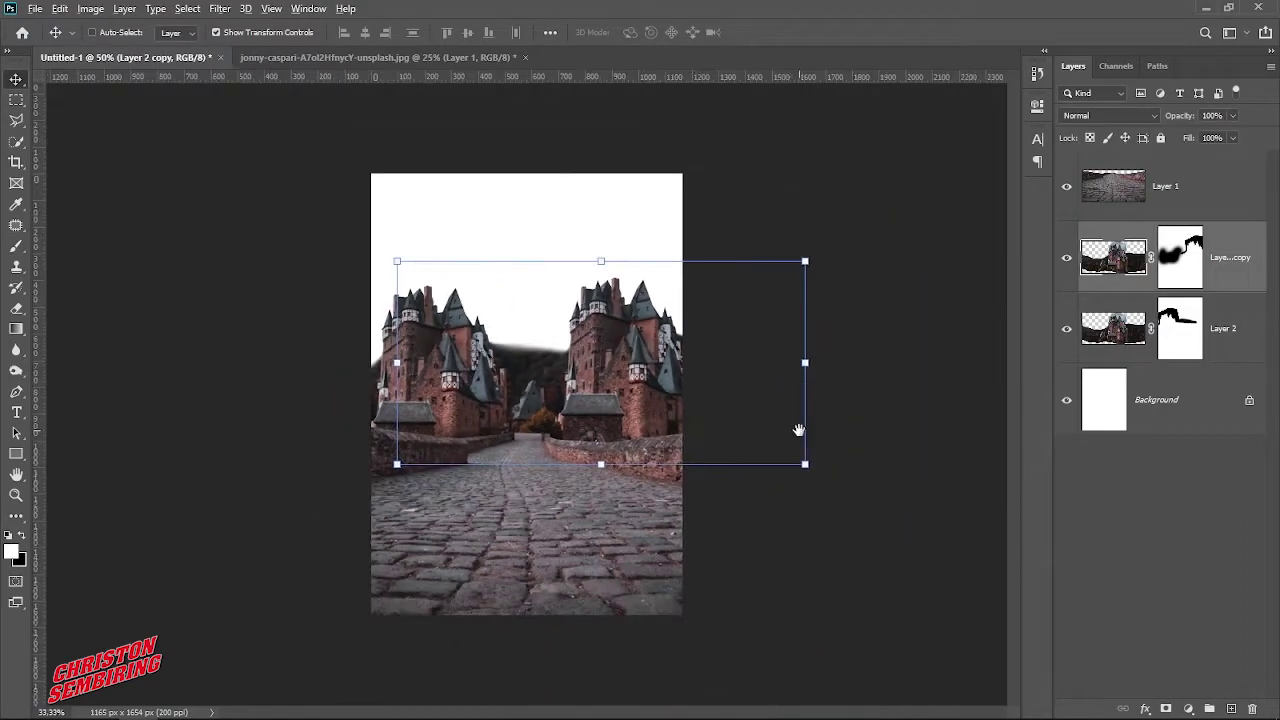
click(846, 409)
Close the original castle photo without saving changes.
click(322, 58)
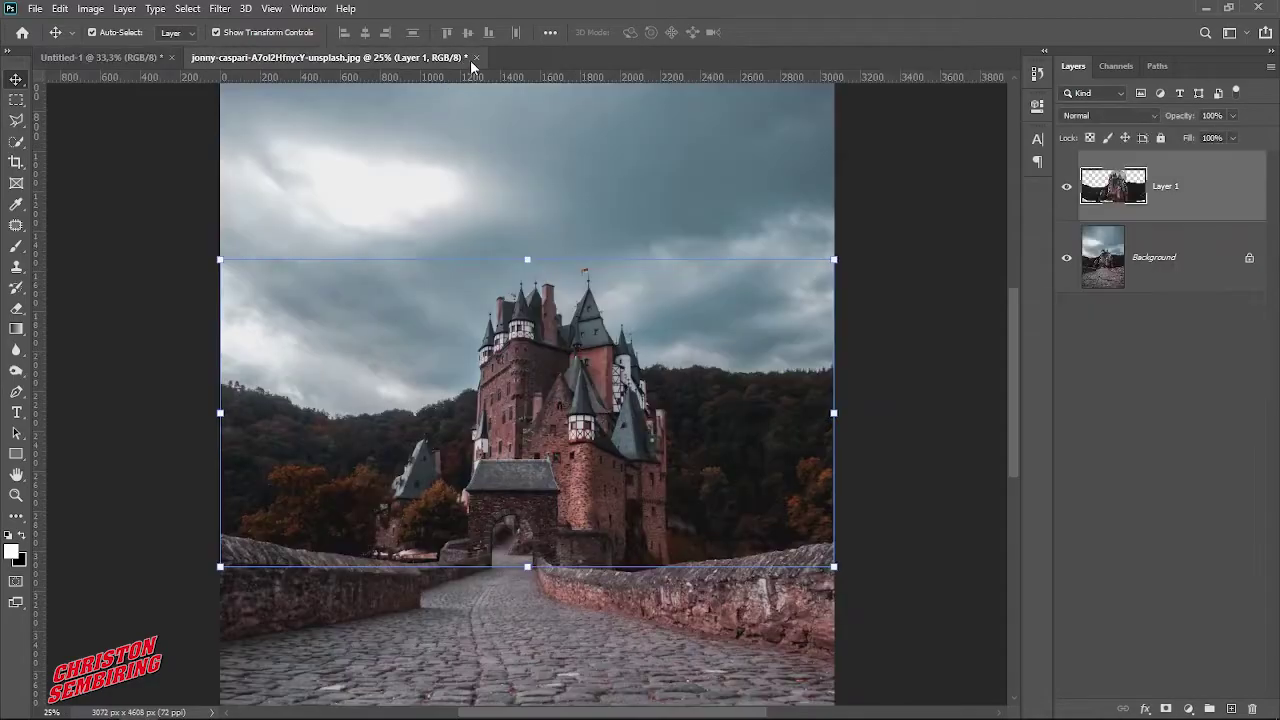
click(474, 57)
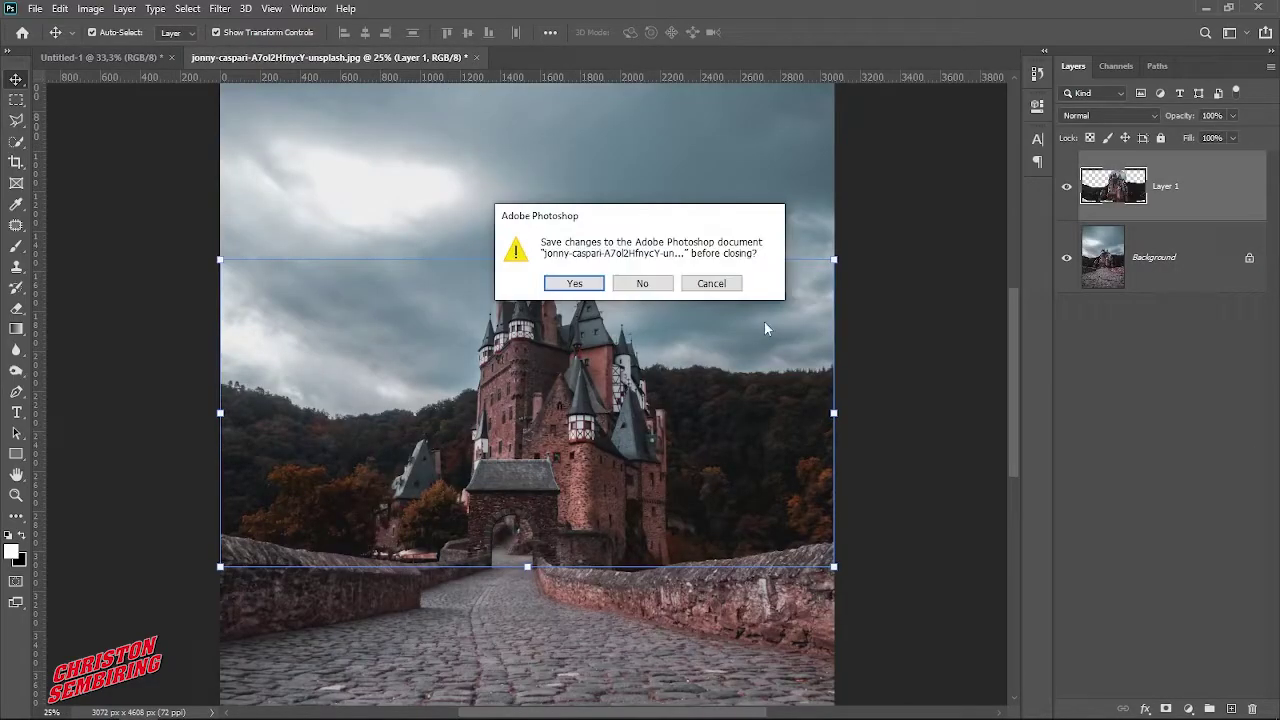
click(643, 283)
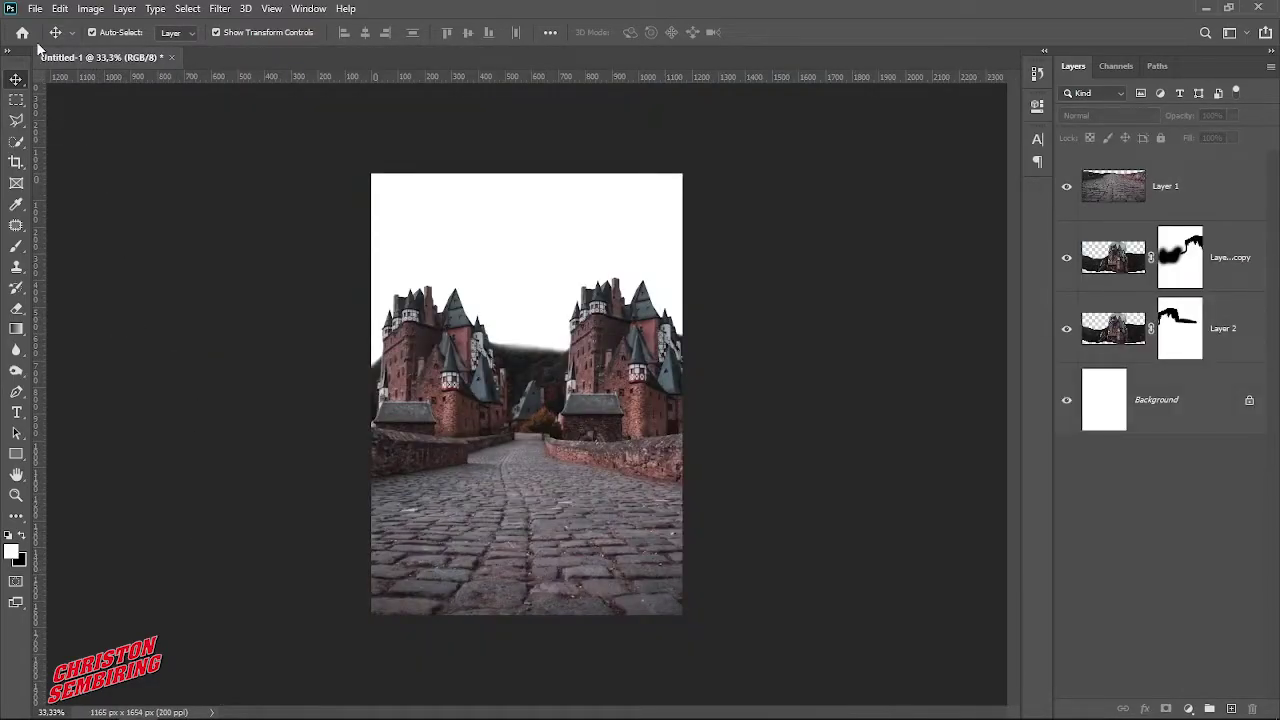
Open pat-whelen-qLl6ZkTDh8o-unsplash.jpg and drag it into Untitled-1 as Layer 3.
click(32, 9)
click(56, 40)
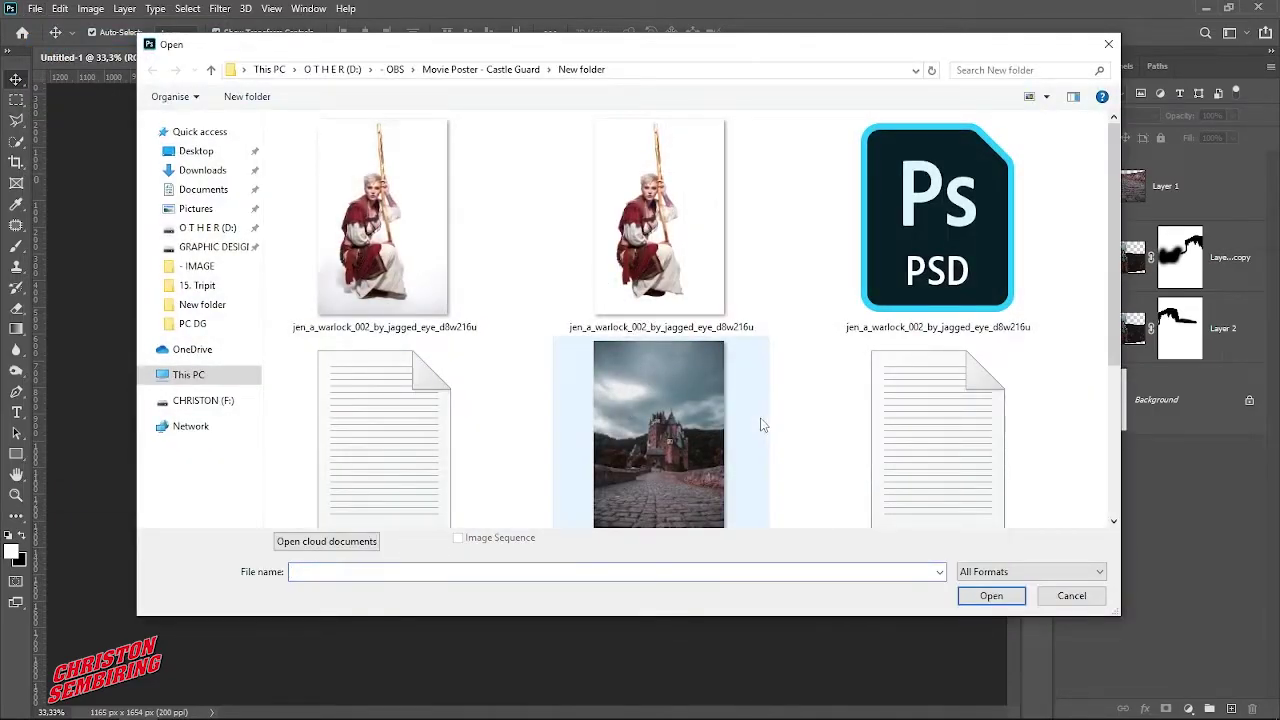
scroll(763, 423, down, 2)
click(418, 405)
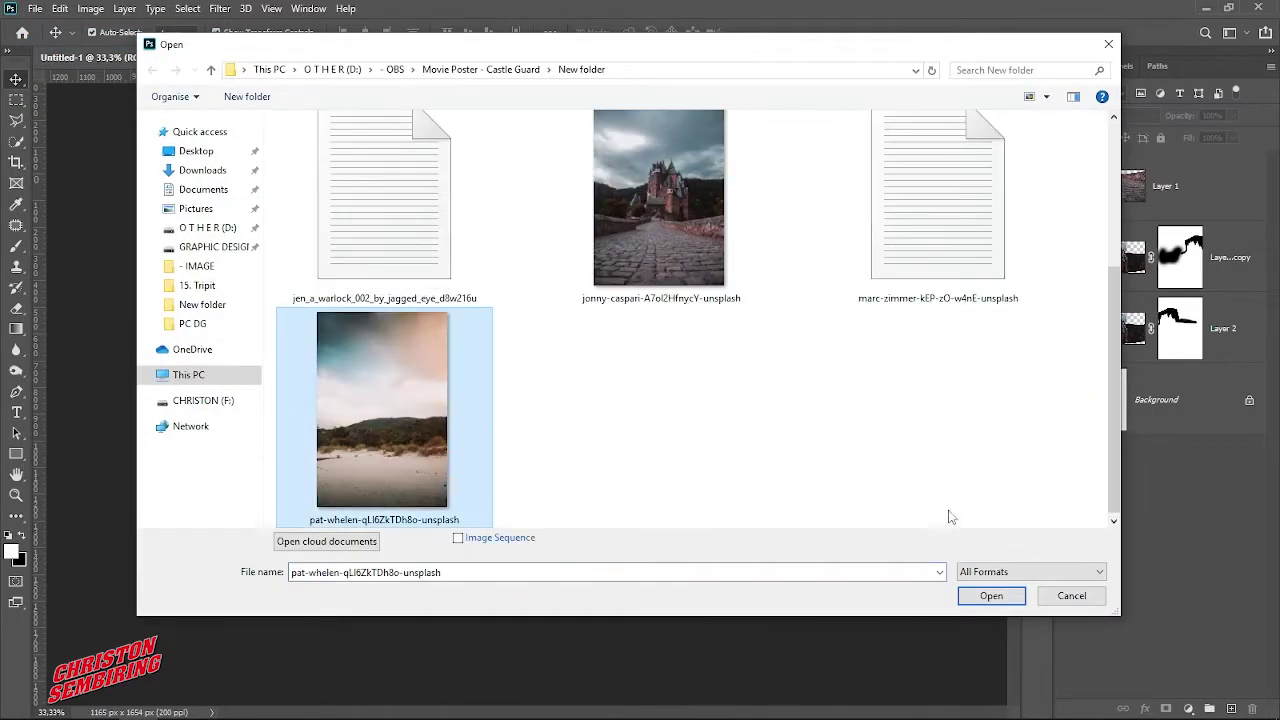
click(991, 595)
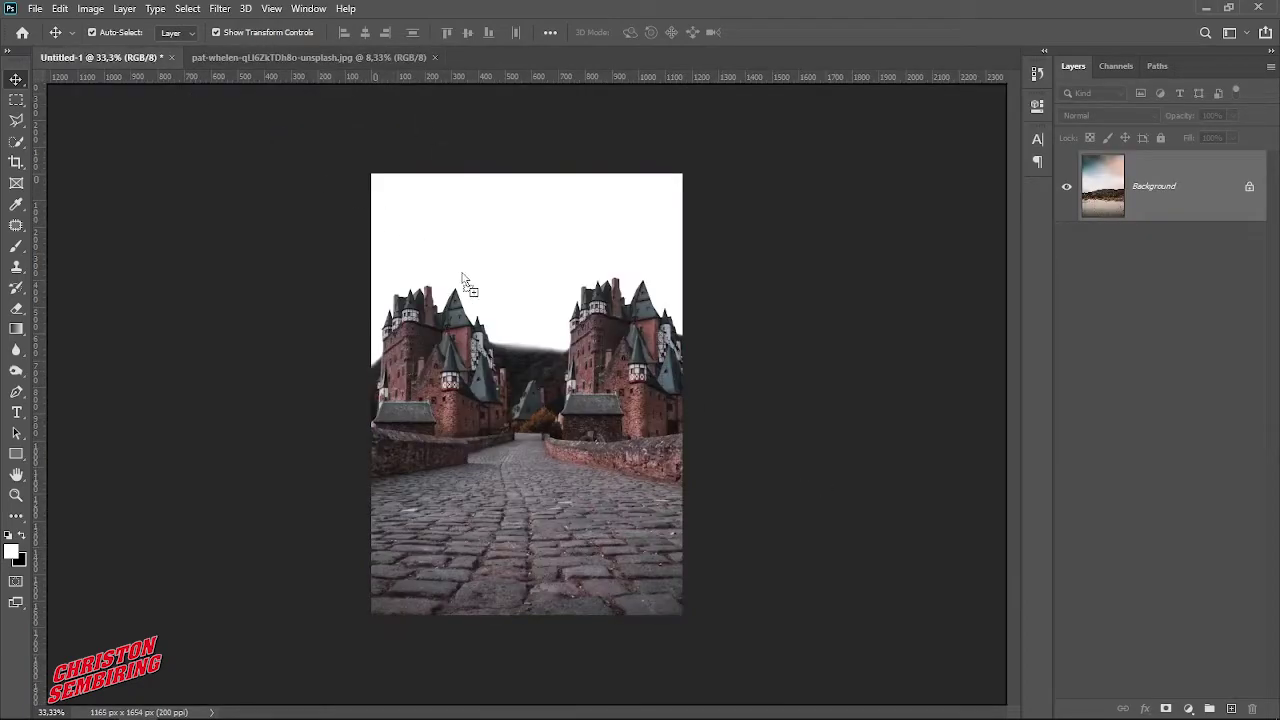
drag(152, 57, 531, 292)
Close the beach photo and move Layer 3 to just above Background.
click(425, 59)
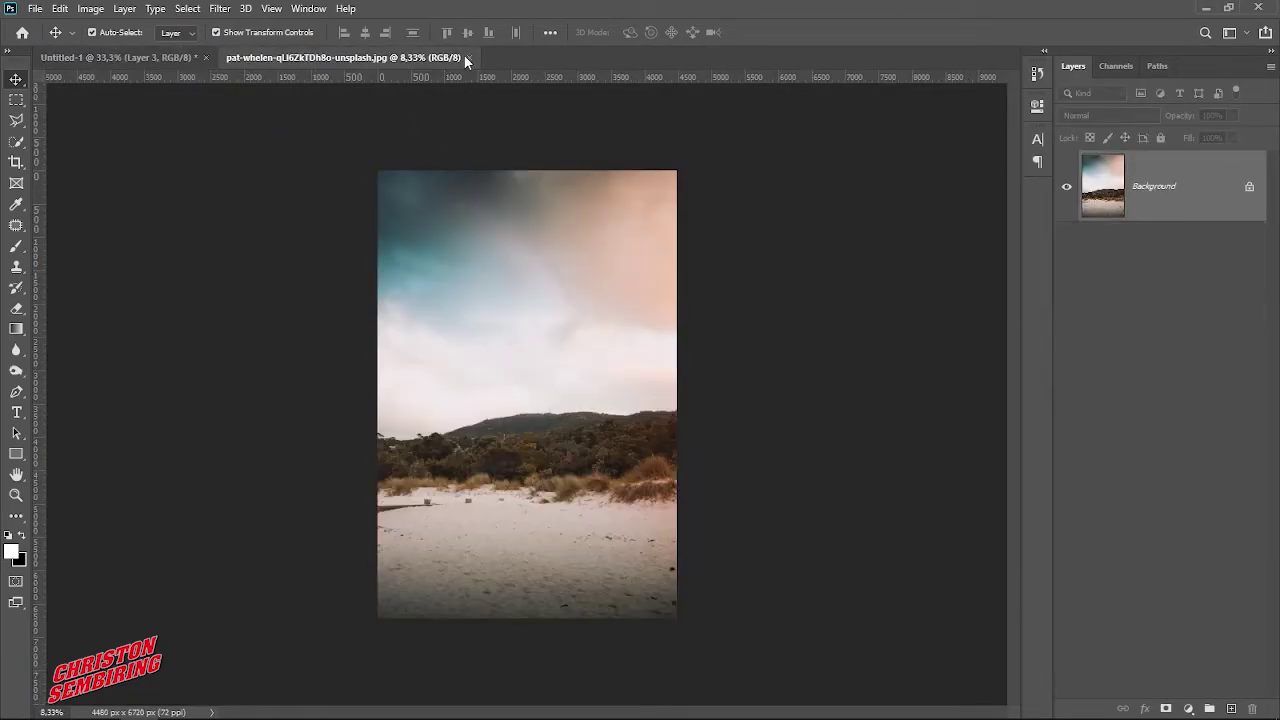
click(469, 57)
drag(1183, 192, 1200, 436)
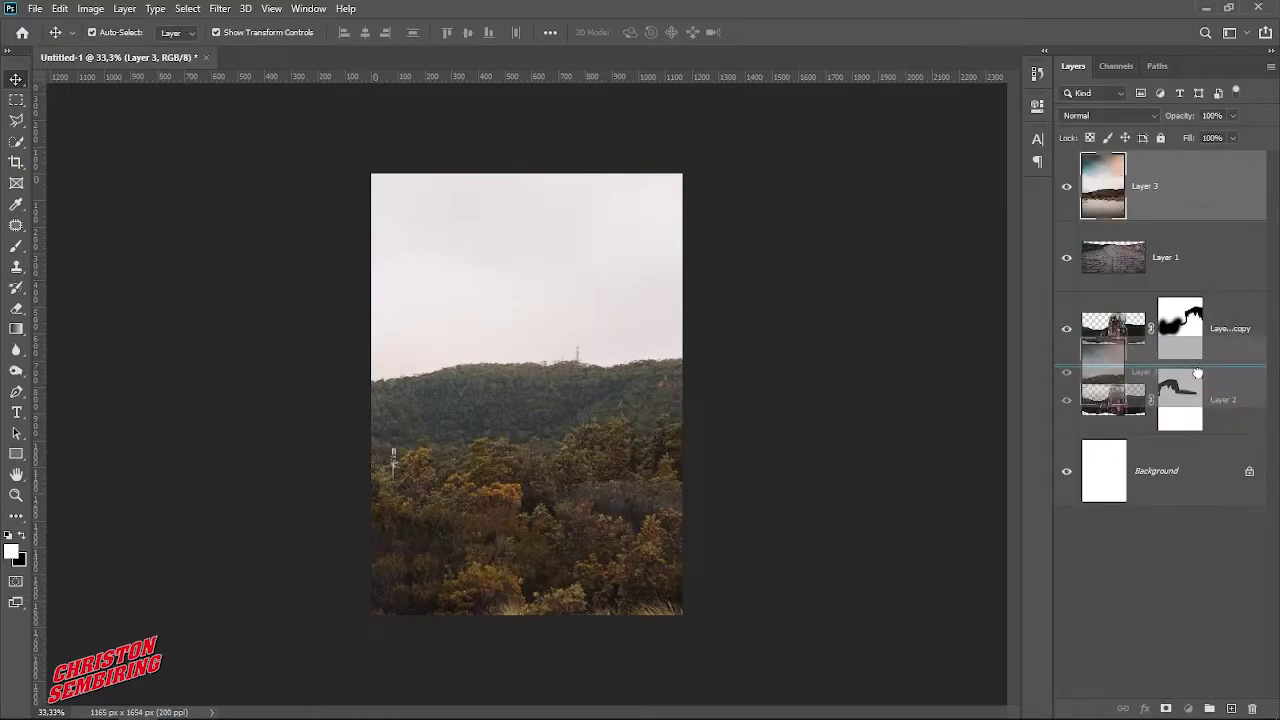
click(903, 411)
Scale the sky Layer 3 to 28.25% to fill the canvas and centre it.
drag(551, 261, 553, 240)
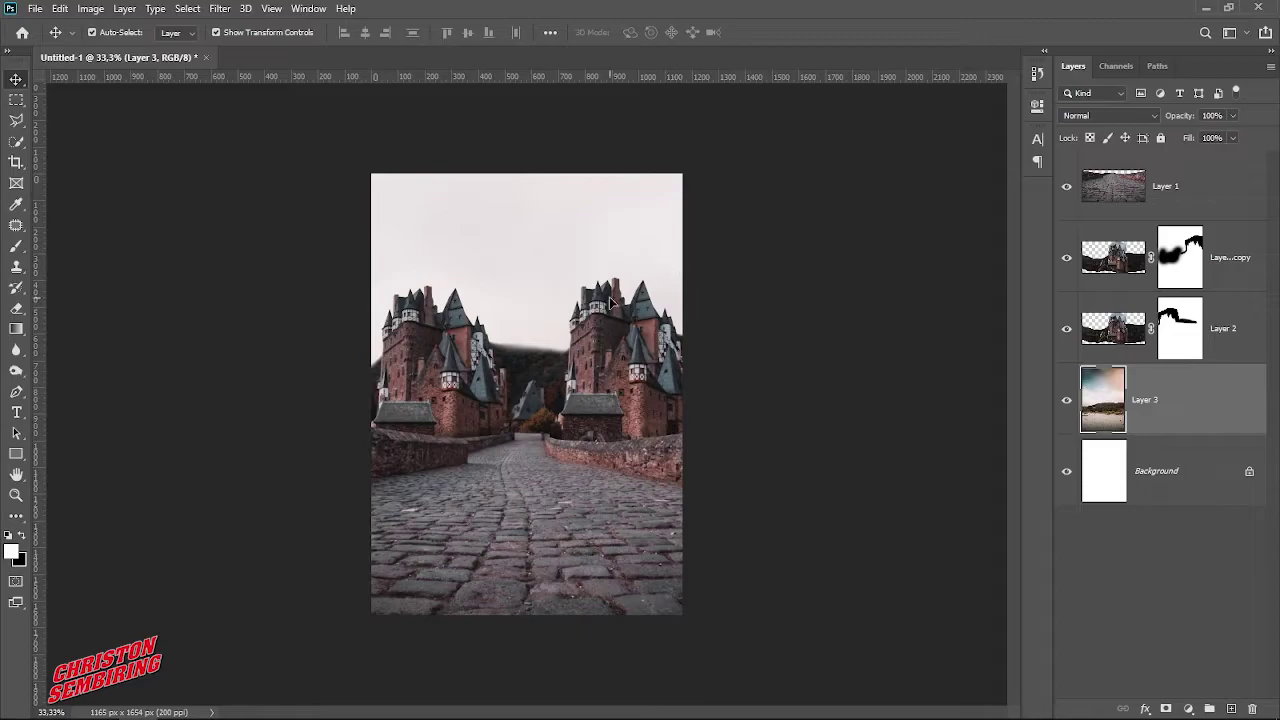
key(ctrl+minus)
key(ctrl+minus)
drag(751, 354, 593, 380)
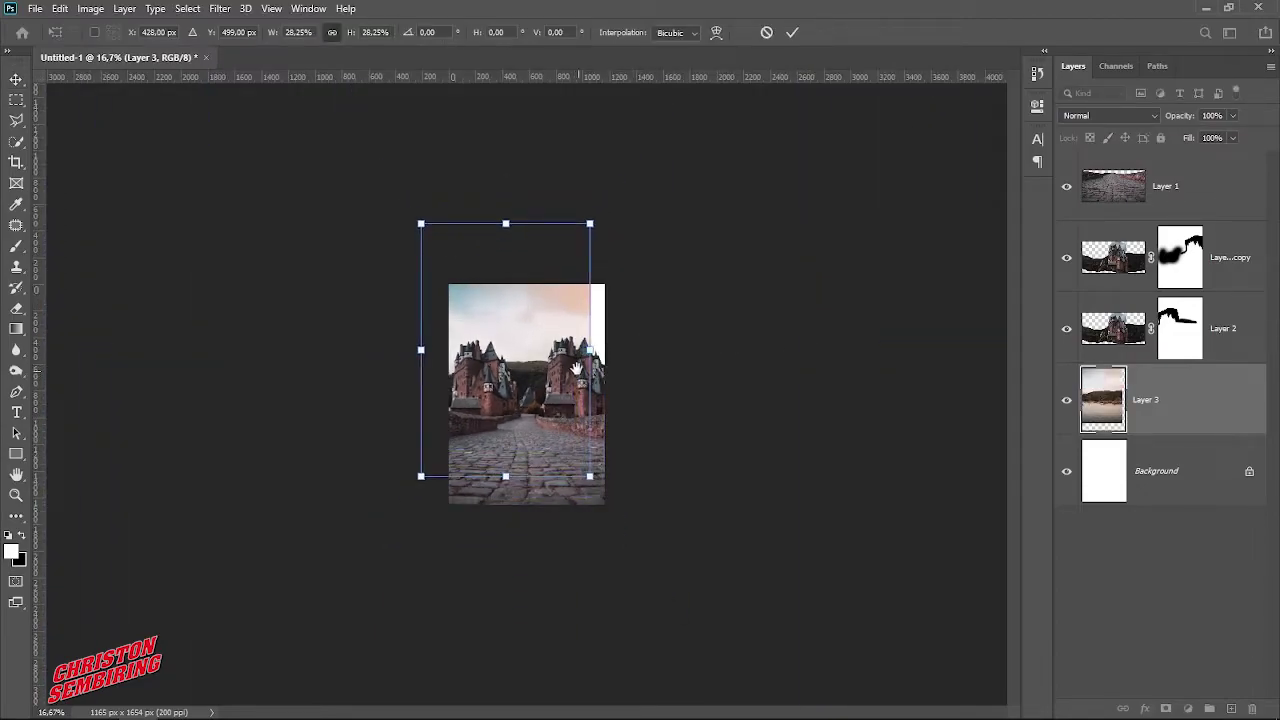
key(ctrl+plus)
key(ctrl+plus)
drag(555, 251, 601, 231)
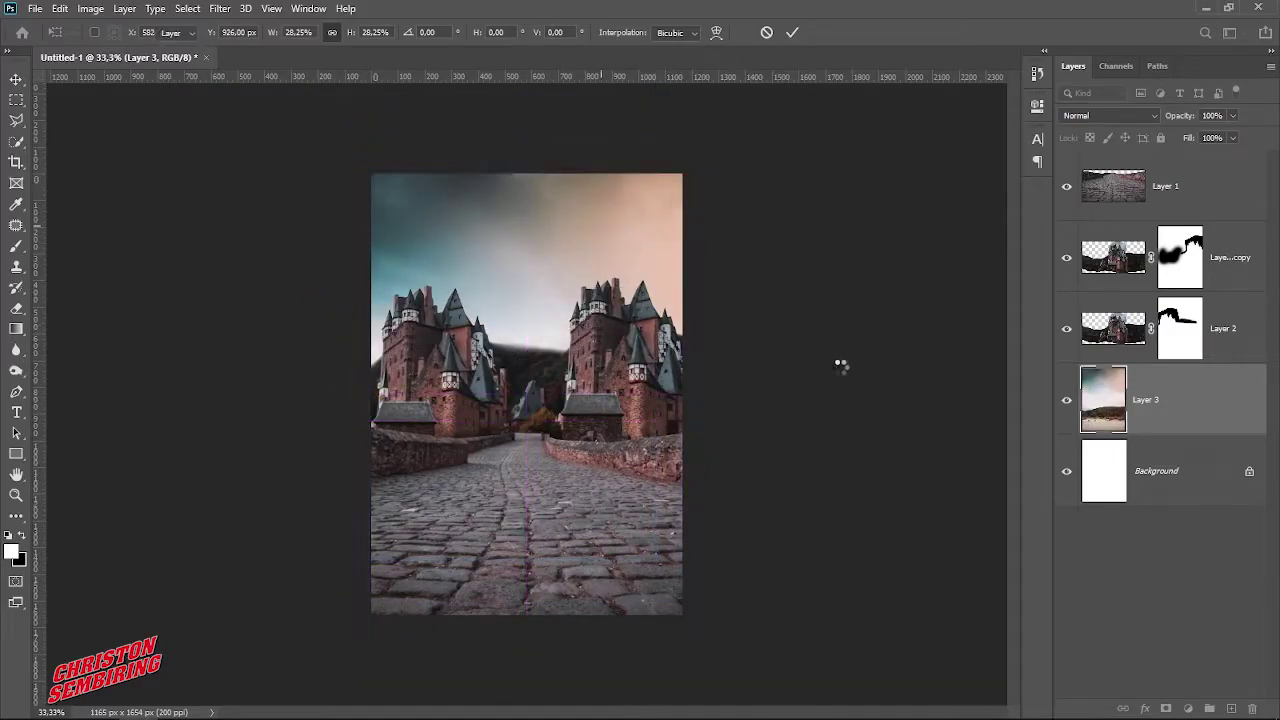
click(830, 372)
drag(630, 252, 634, 248)
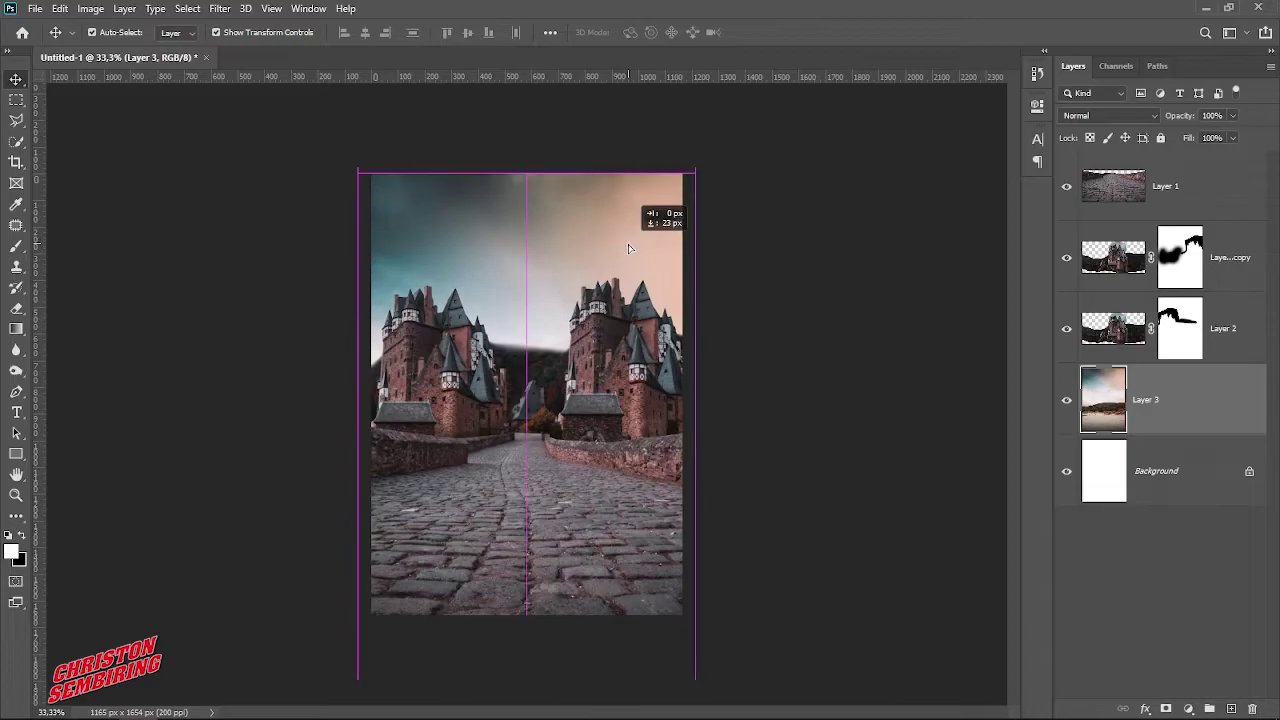
Select and deselect the sky layer repeatedly to check its placement behind the castles.
click(808, 309)
click(672, 260)
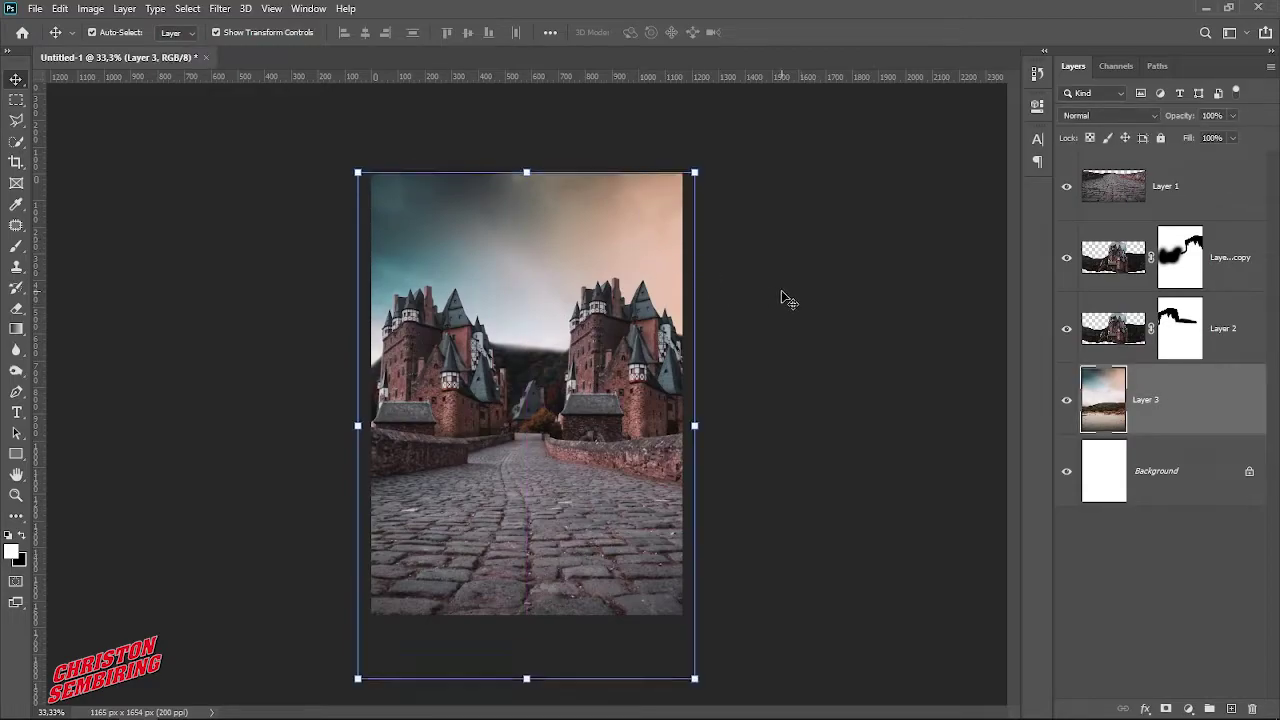
click(784, 298)
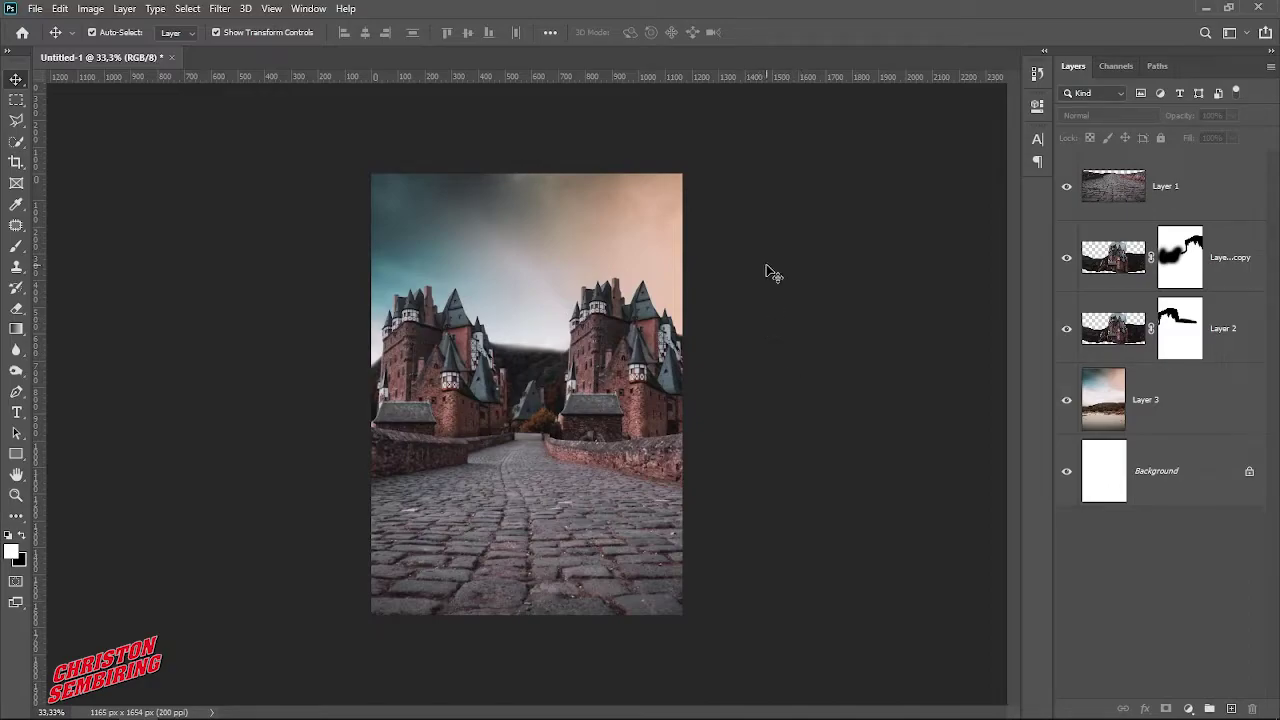
click(617, 240)
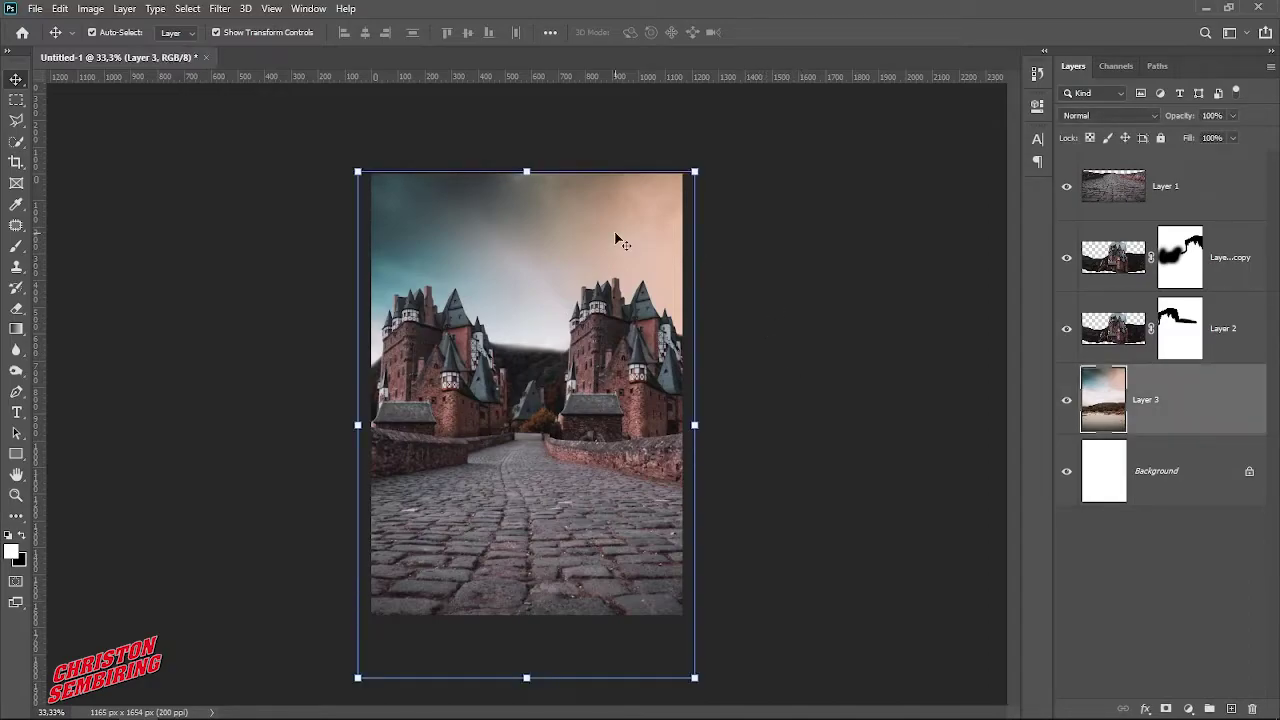
click(816, 289)
click(1194, 405)
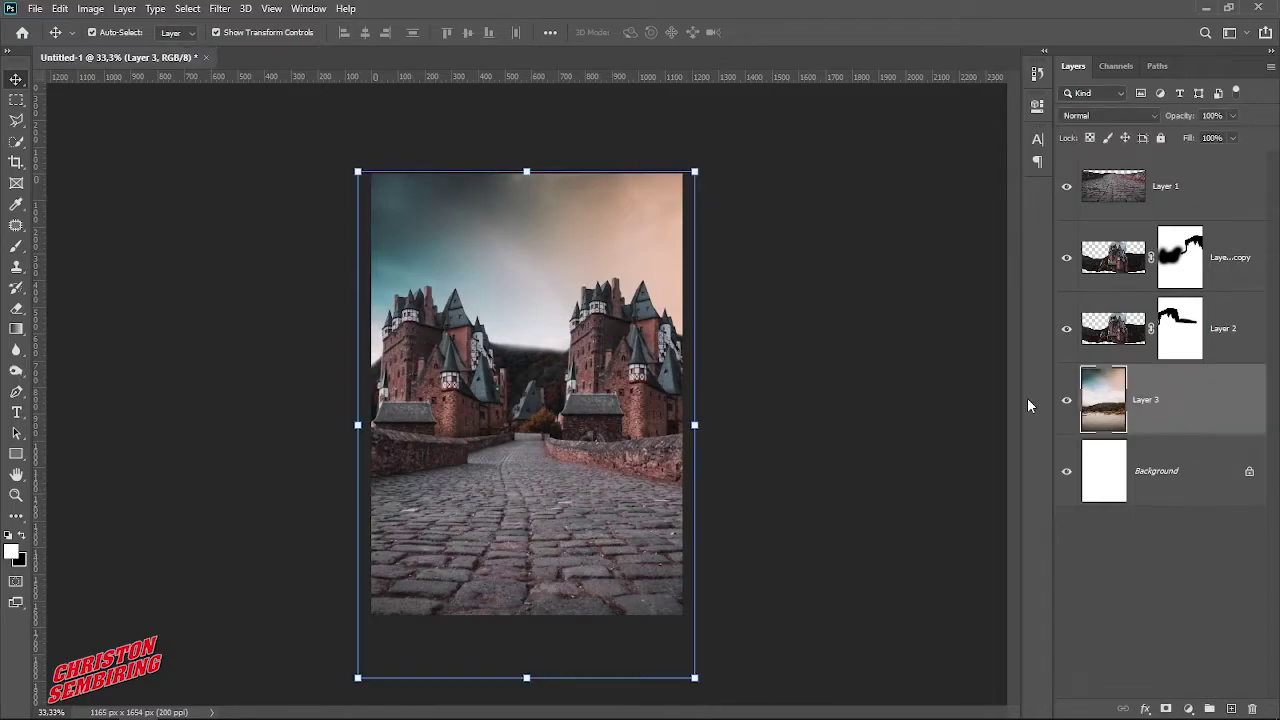
click(918, 397)
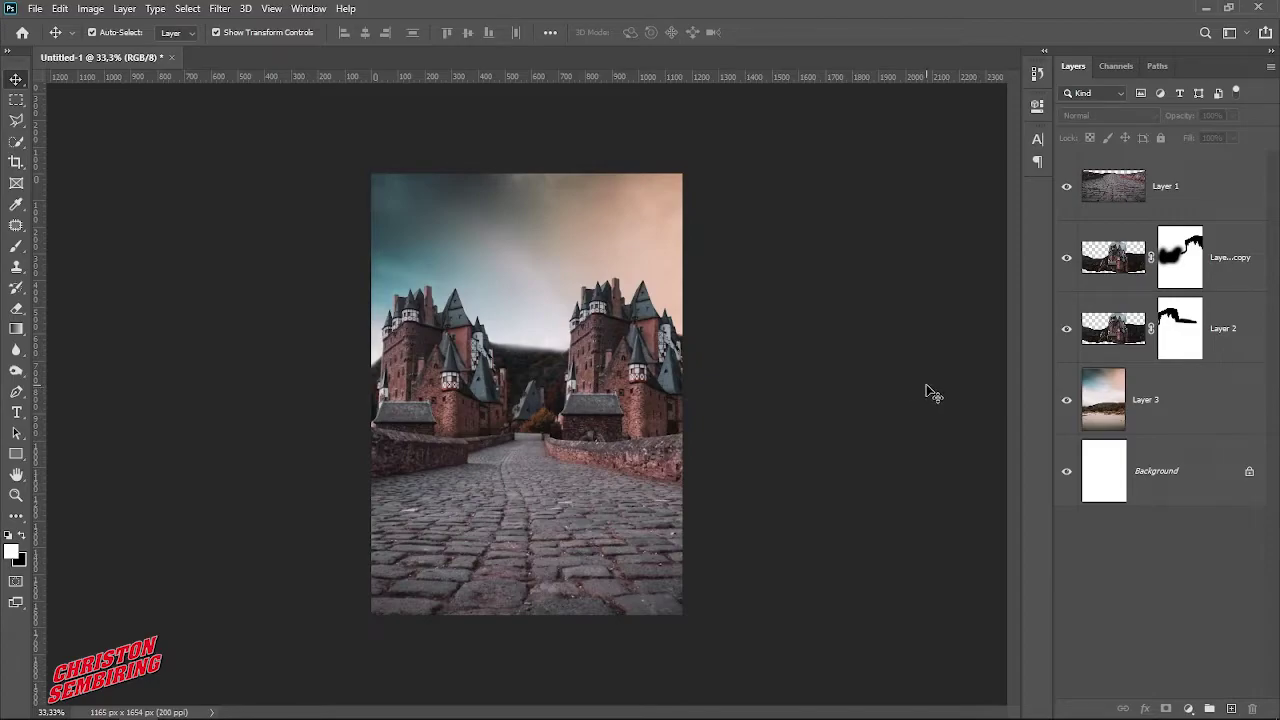
click(1181, 404)
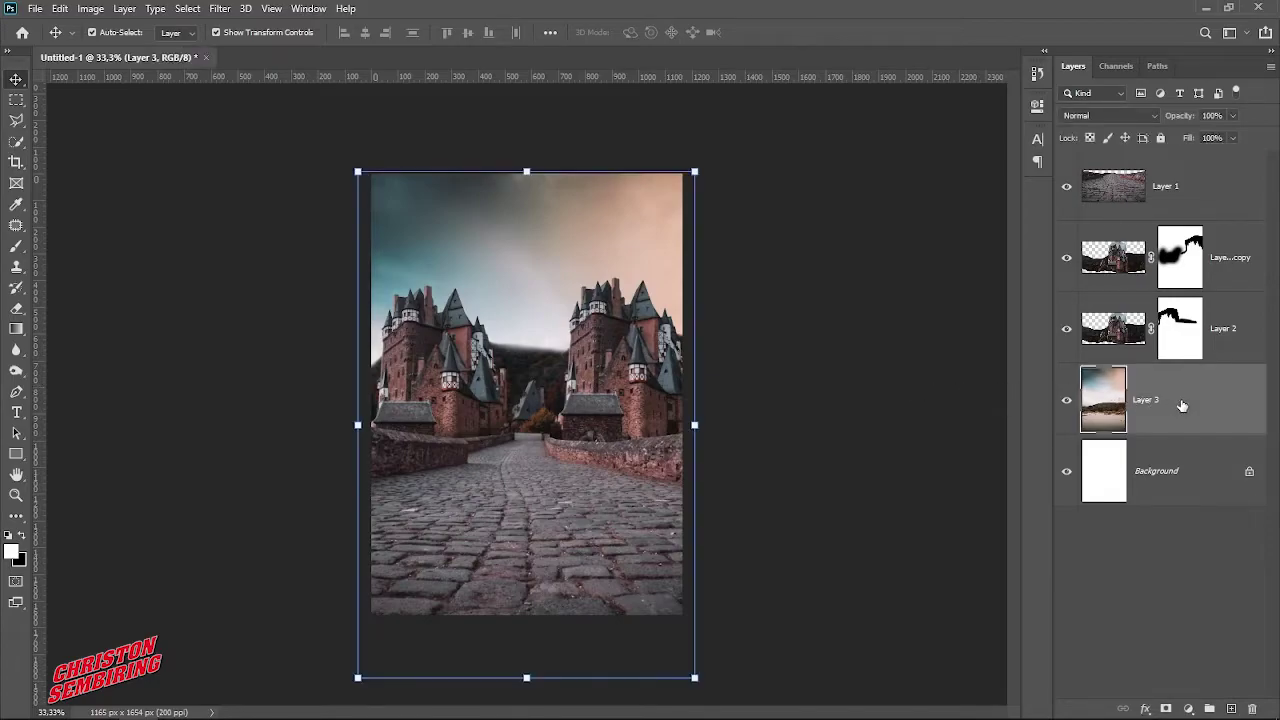
click(885, 369)
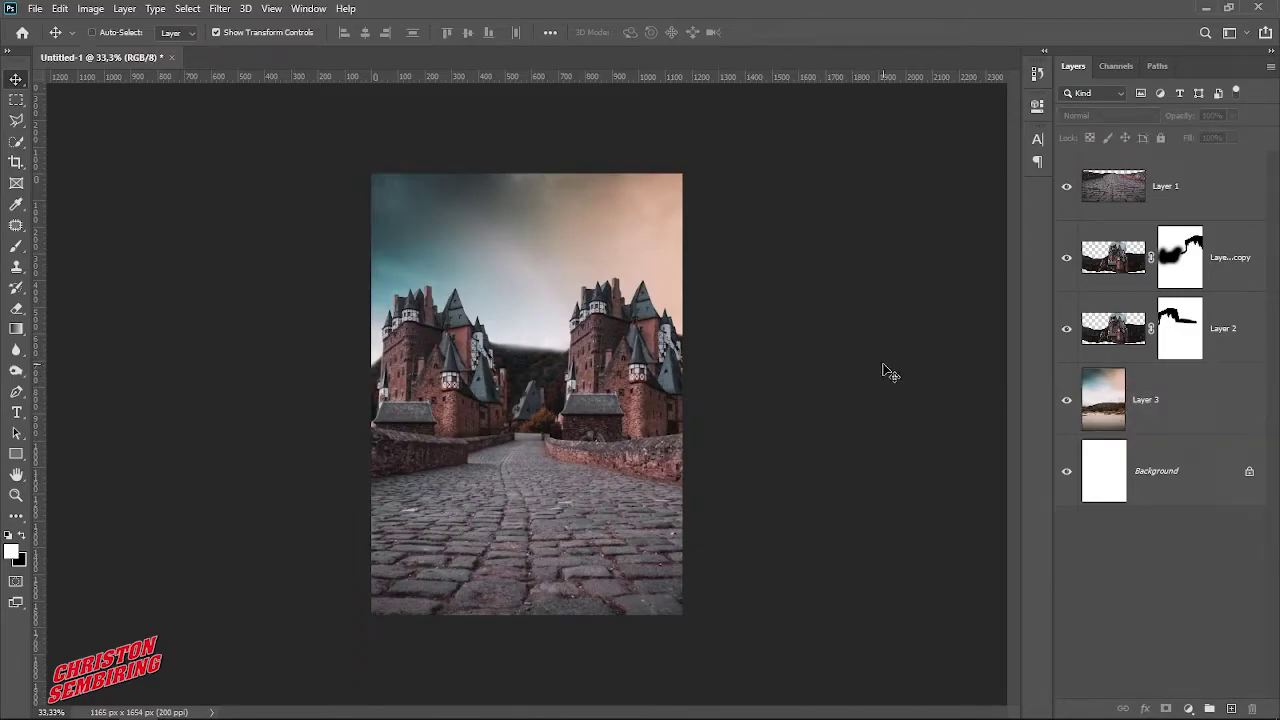
Stamp all visible layers into Layer 4, grouping and hiding the source layers.
key(ctrl+shift+alt+e)
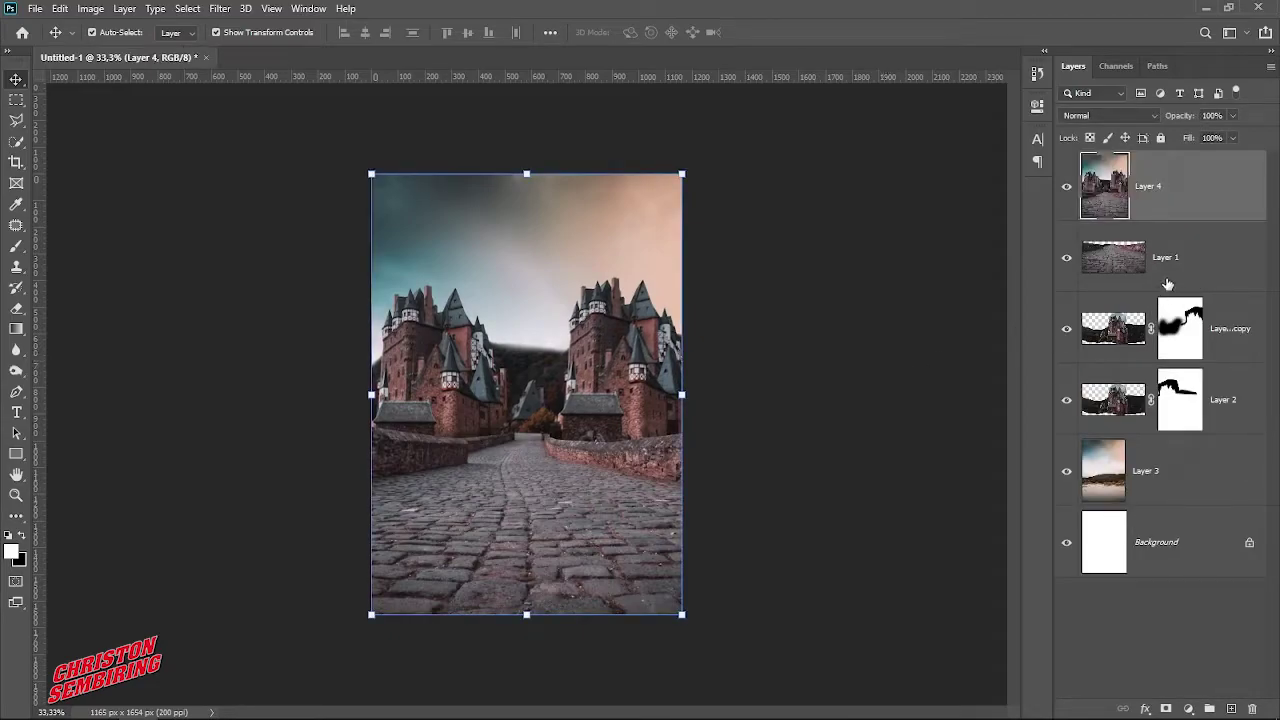
click(1167, 285)
shift+click(1200, 471)
mouse_move(1200, 471)
mouse_down()
mouse_move(1226, 645)
mouse_move(1209, 708)
mouse_up()
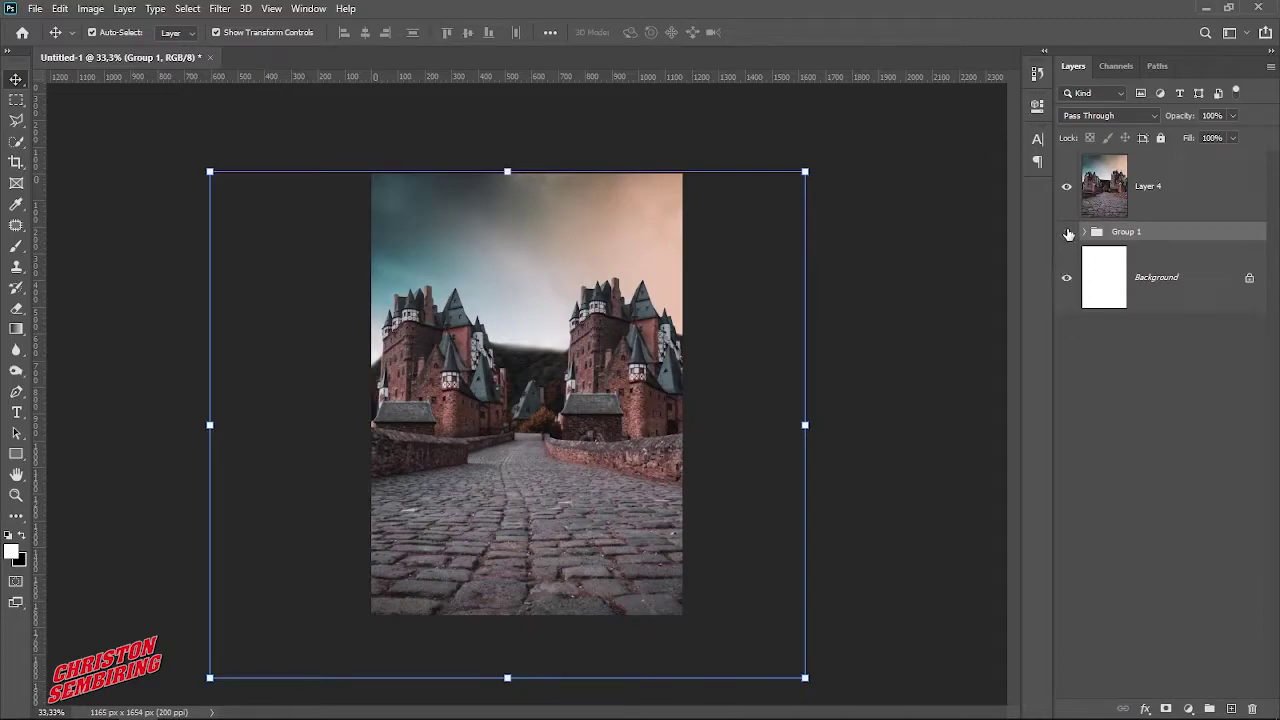
click(1067, 232)
Add a Color Balance layer clipped to Layer 4 with midtones +4 red, +2 green, +9 blue.
click(547, 353)
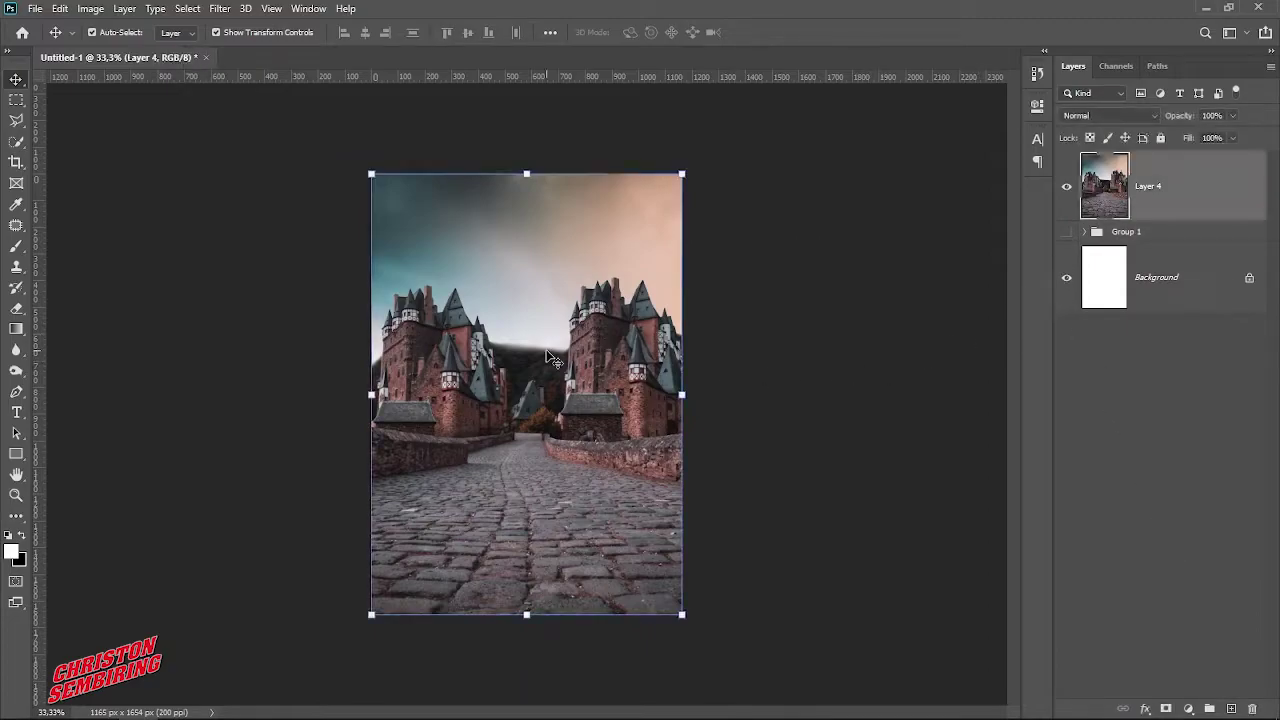
click(214, 10)
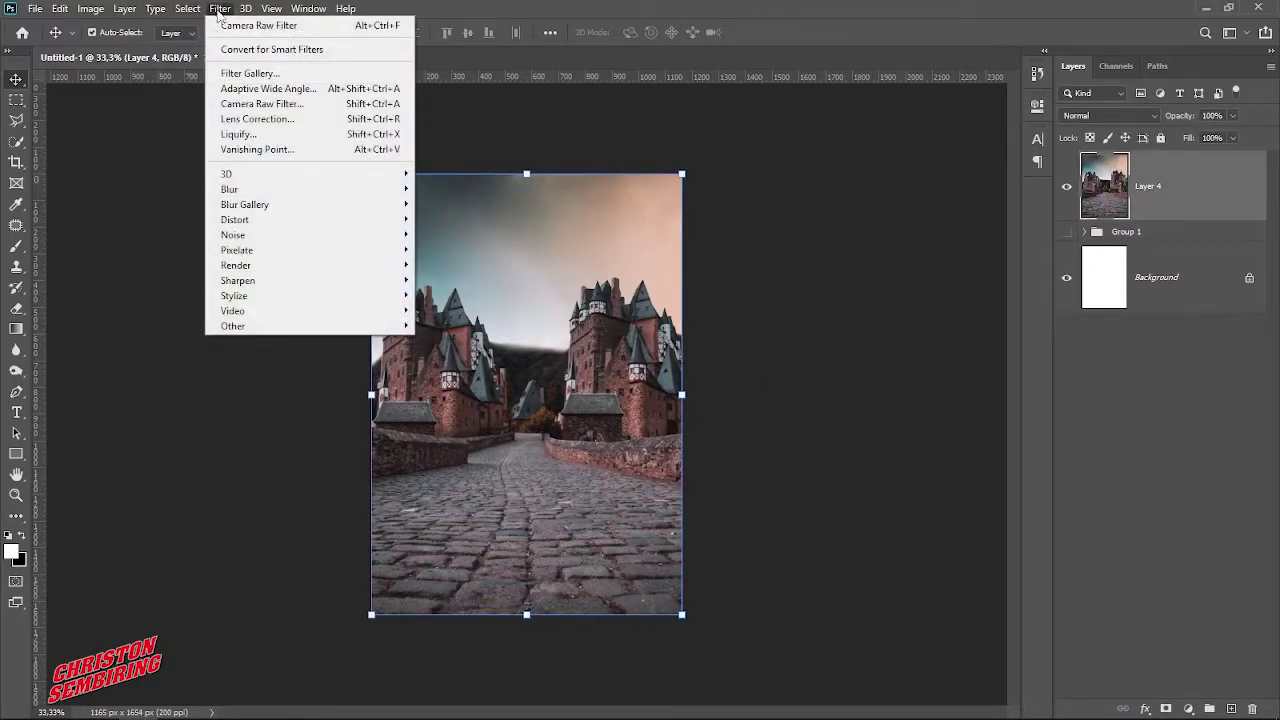
click(685, 320)
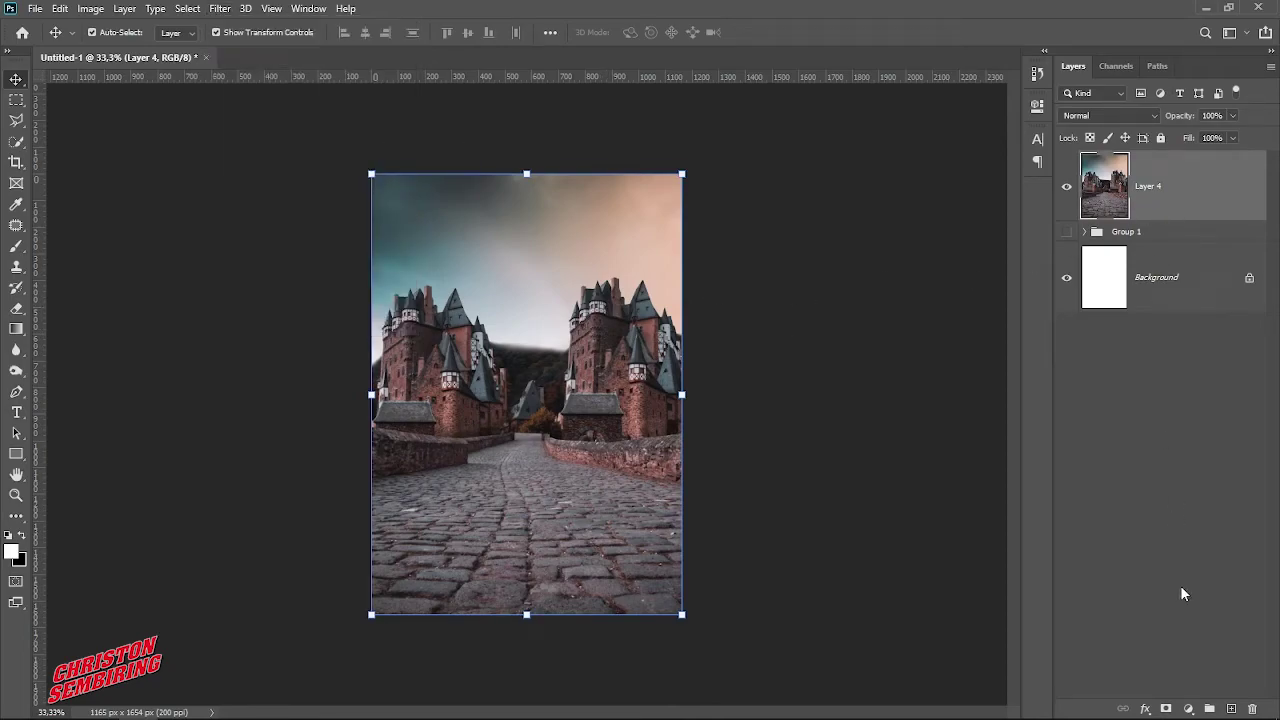
click(1188, 709)
click(1198, 566)
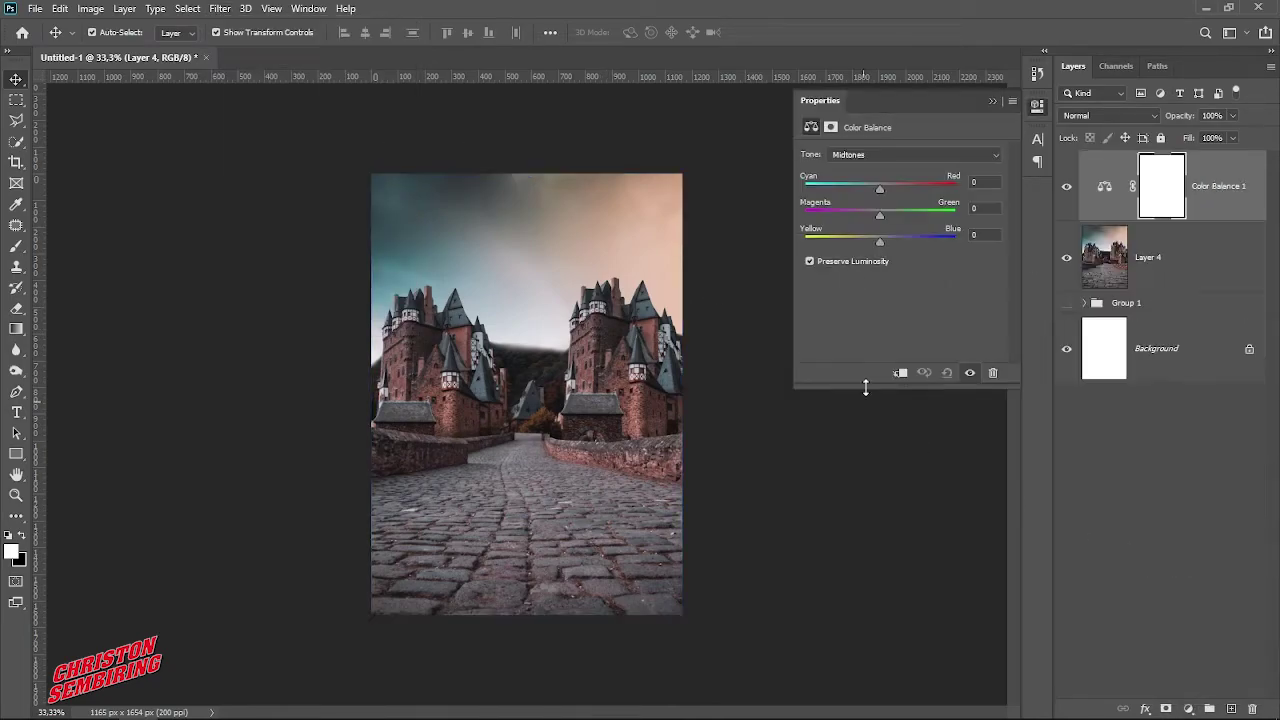
click(899, 373)
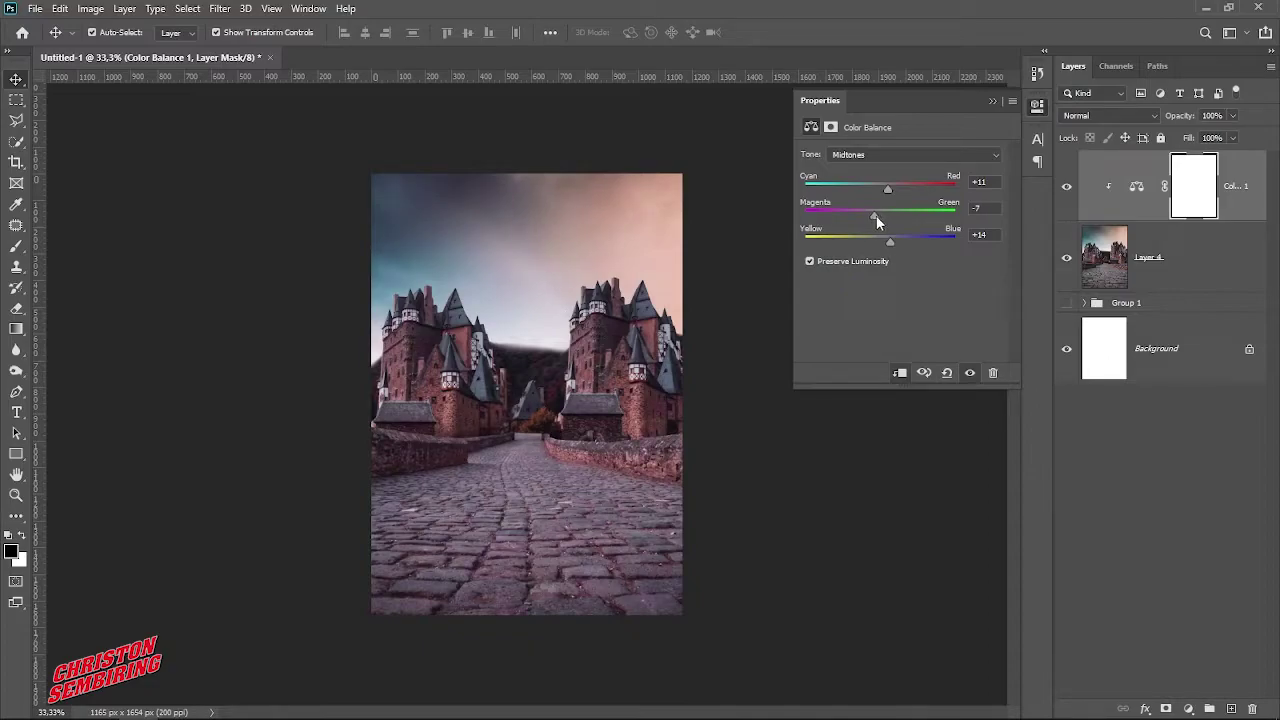
drag(876, 216, 881, 221)
drag(878, 188, 884, 196)
click(990, 100)
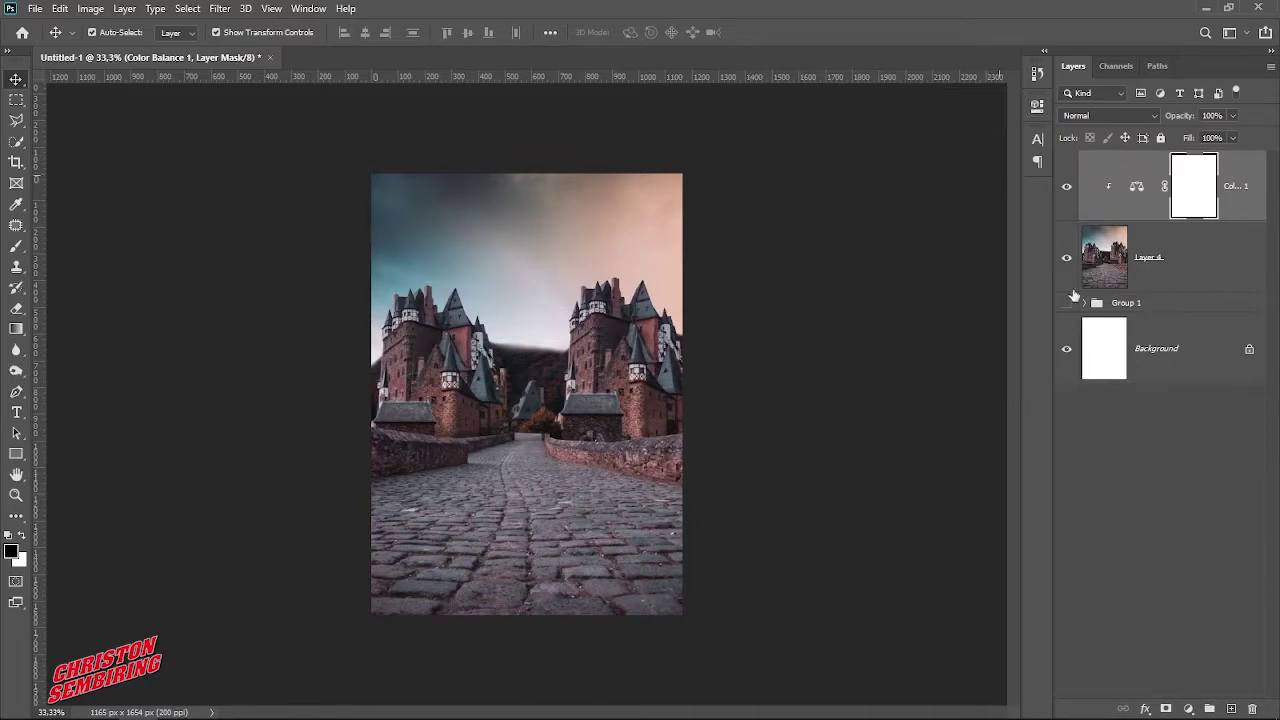
Add a Curves 1 layer clipped above Color Balance, nudging the white point slightly inward.
click(1188, 708)
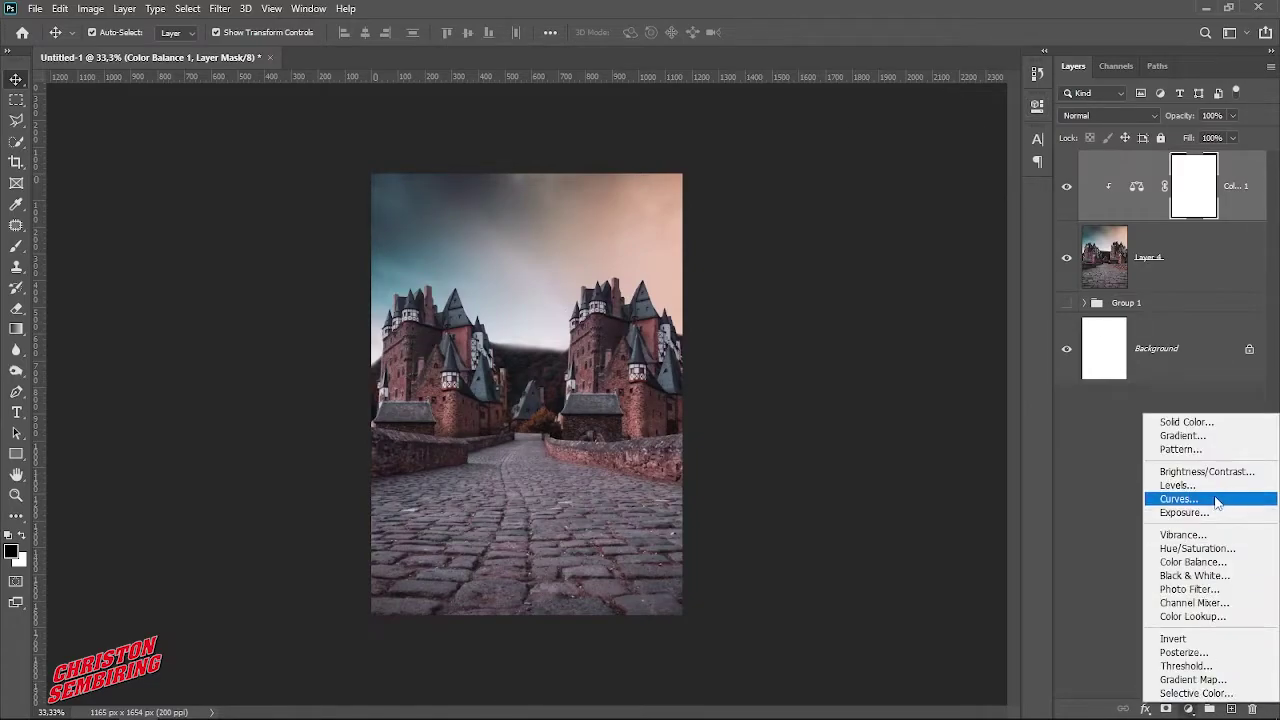
click(1180, 498)
key(ctrl+alt+g)
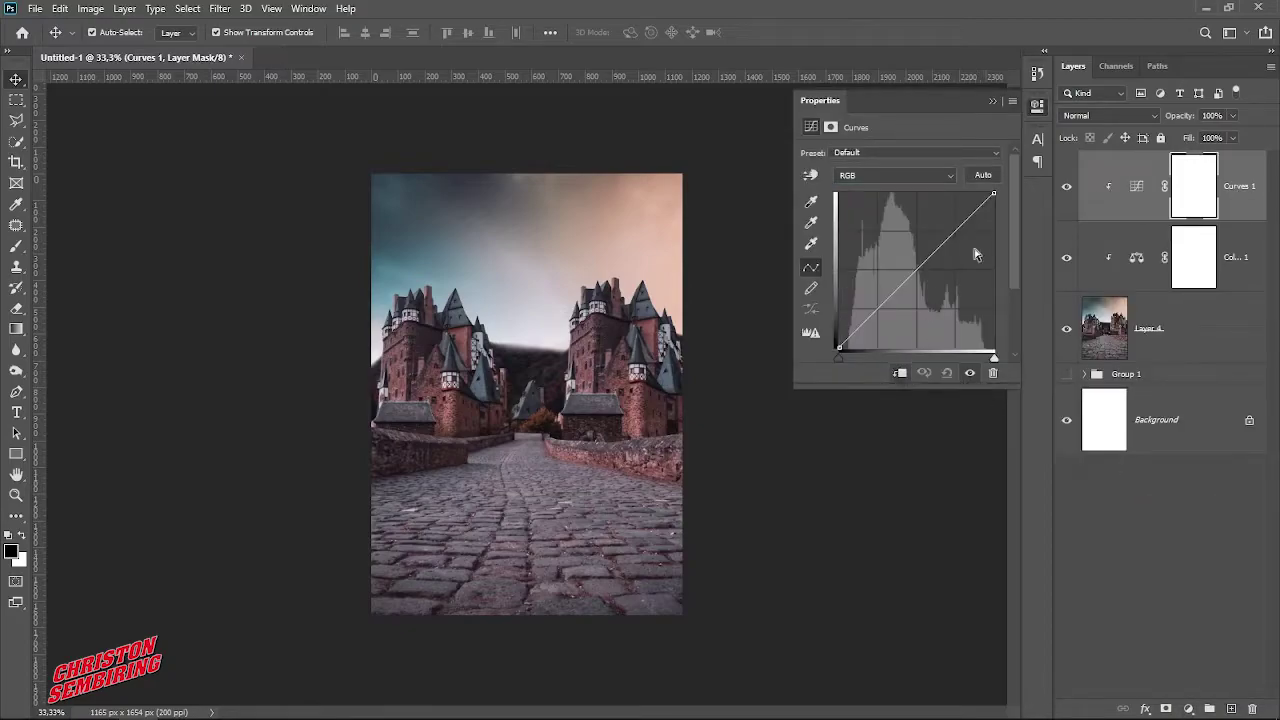
mouse_move(993, 196)
mouse_down()
mouse_move(995, 207)
mouse_move(975, 194)
mouse_move(988, 194)
mouse_up()
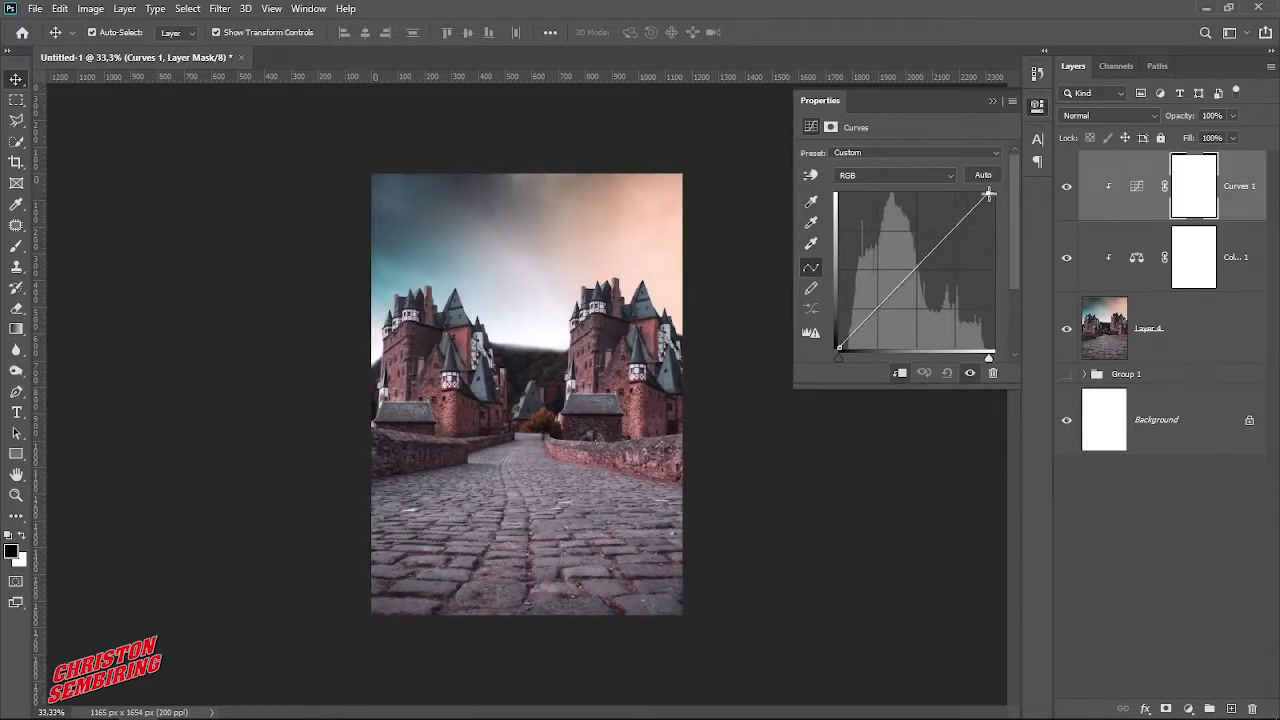
click(993, 101)
click(872, 264)
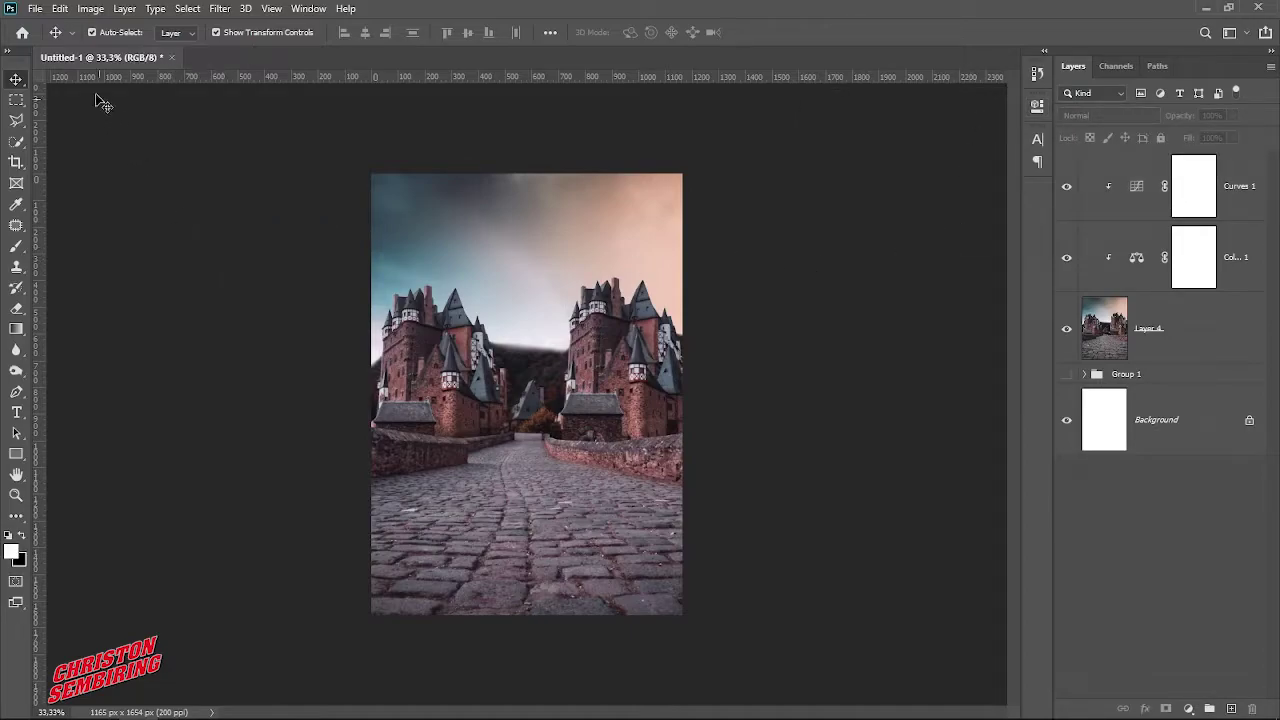
Open the warlock woman PSD.
click(38, 11)
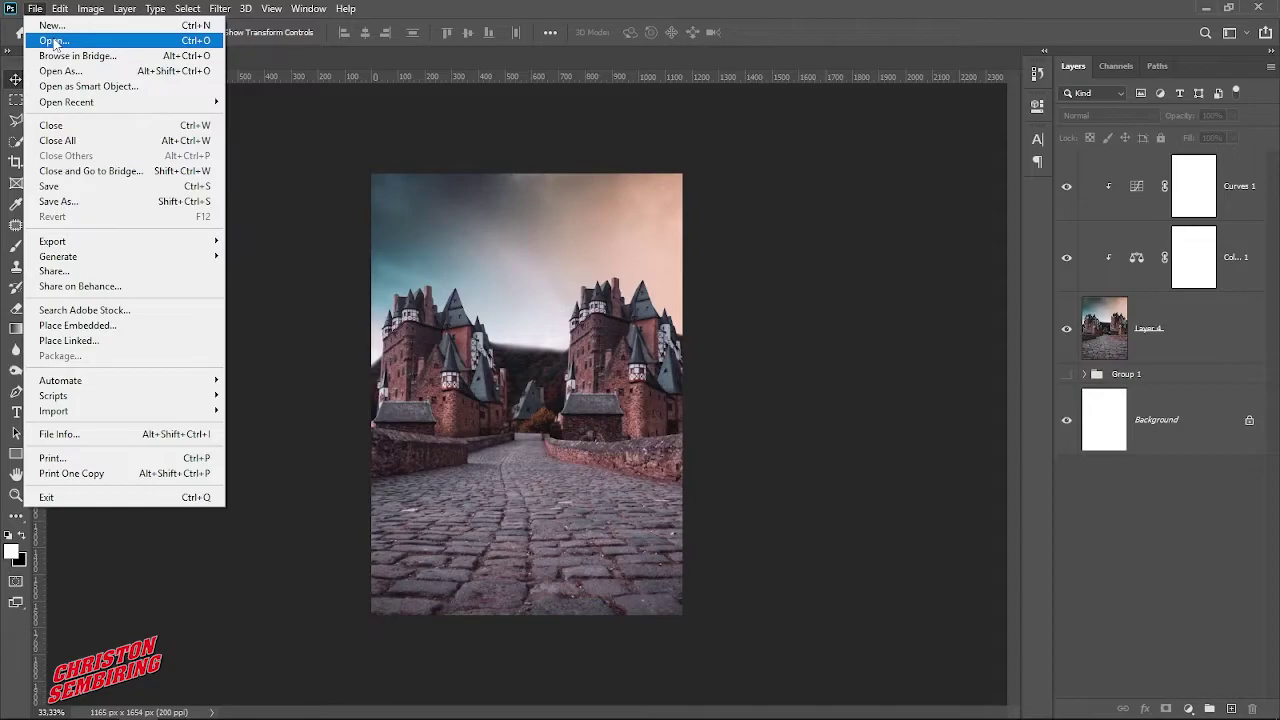
click(53, 42)
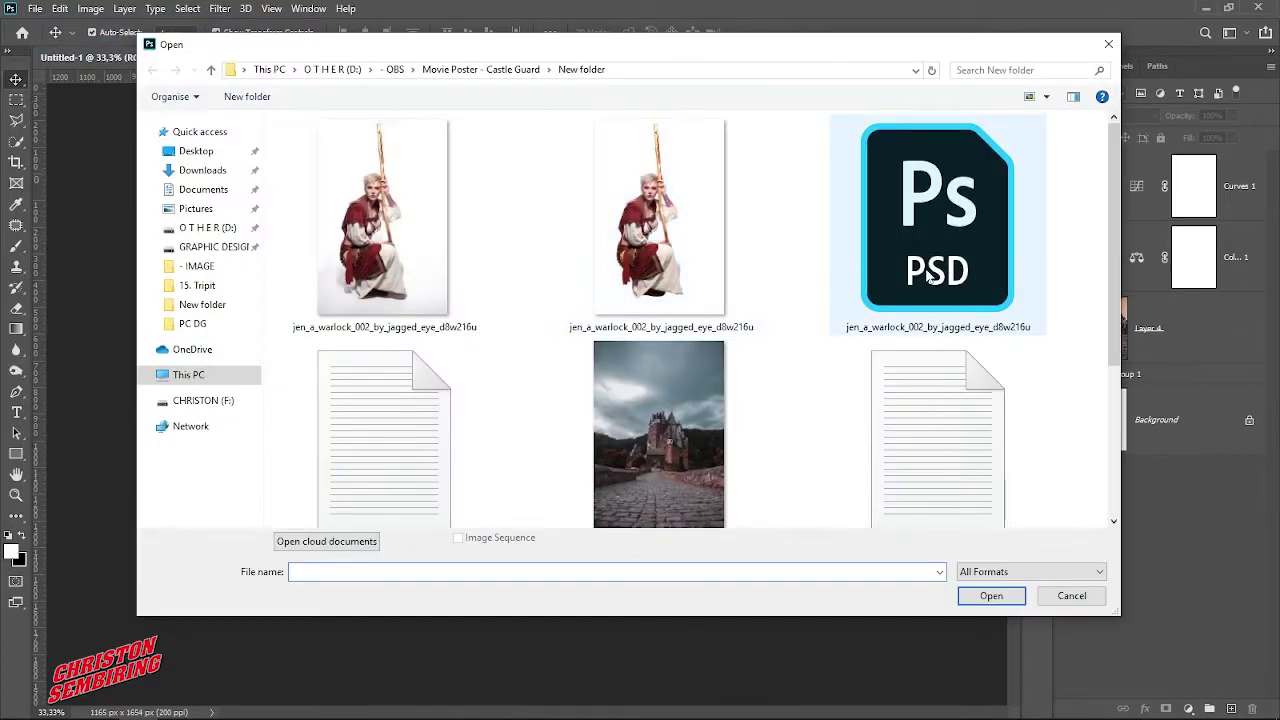
double_click(928, 278)
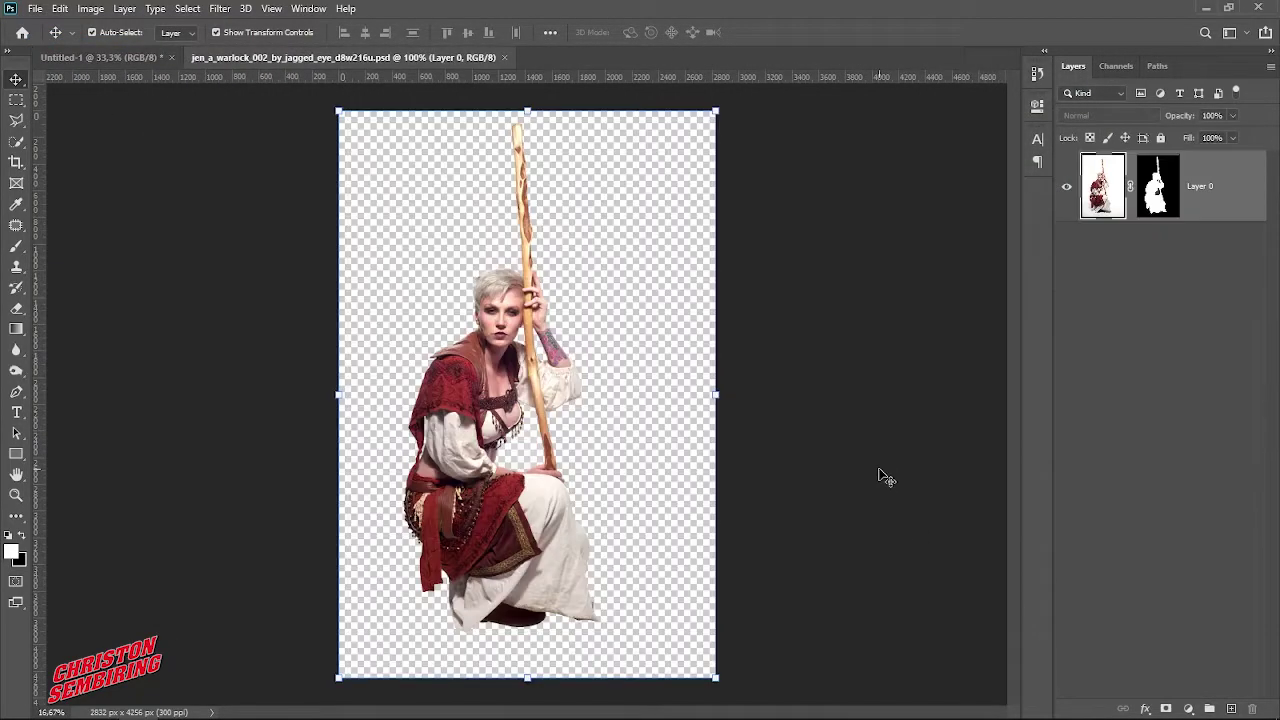
Check the cut-out mask, then drag the masked woman into the composite as Layer 5.
shift+click(1163, 187)
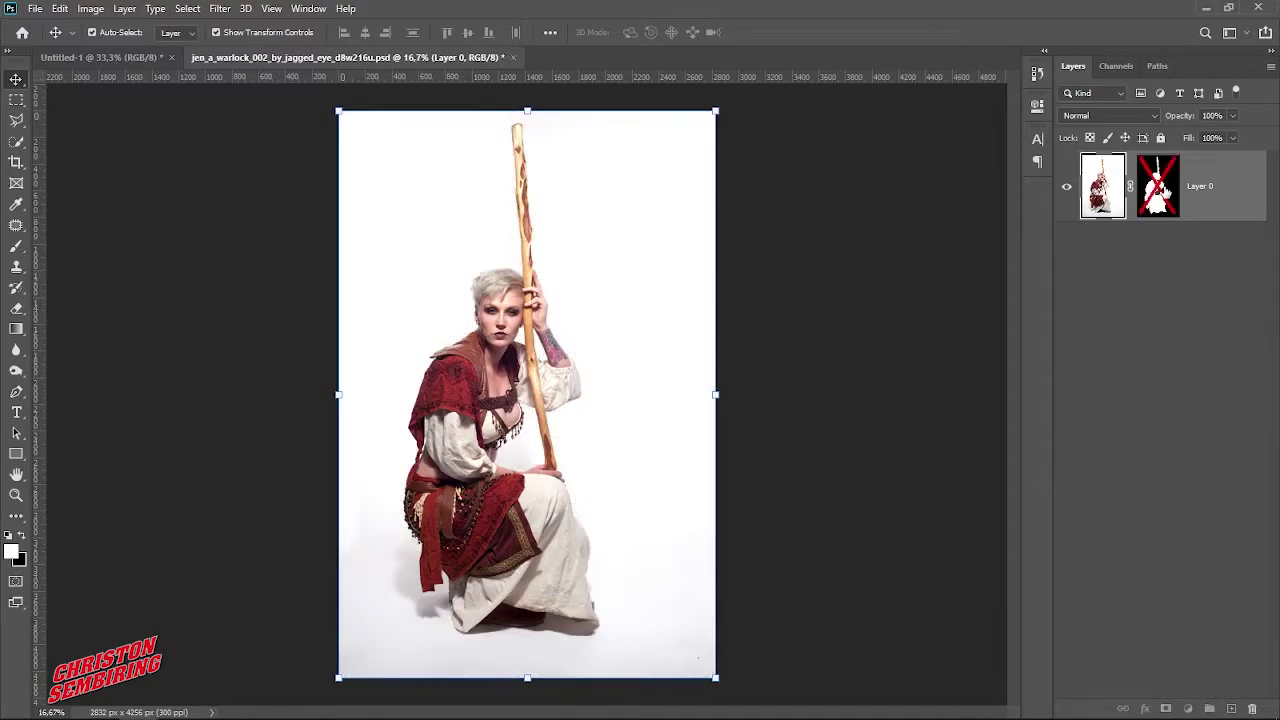
shift+click(1163, 187)
shift+click(1162, 190)
shift+click(1162, 190)
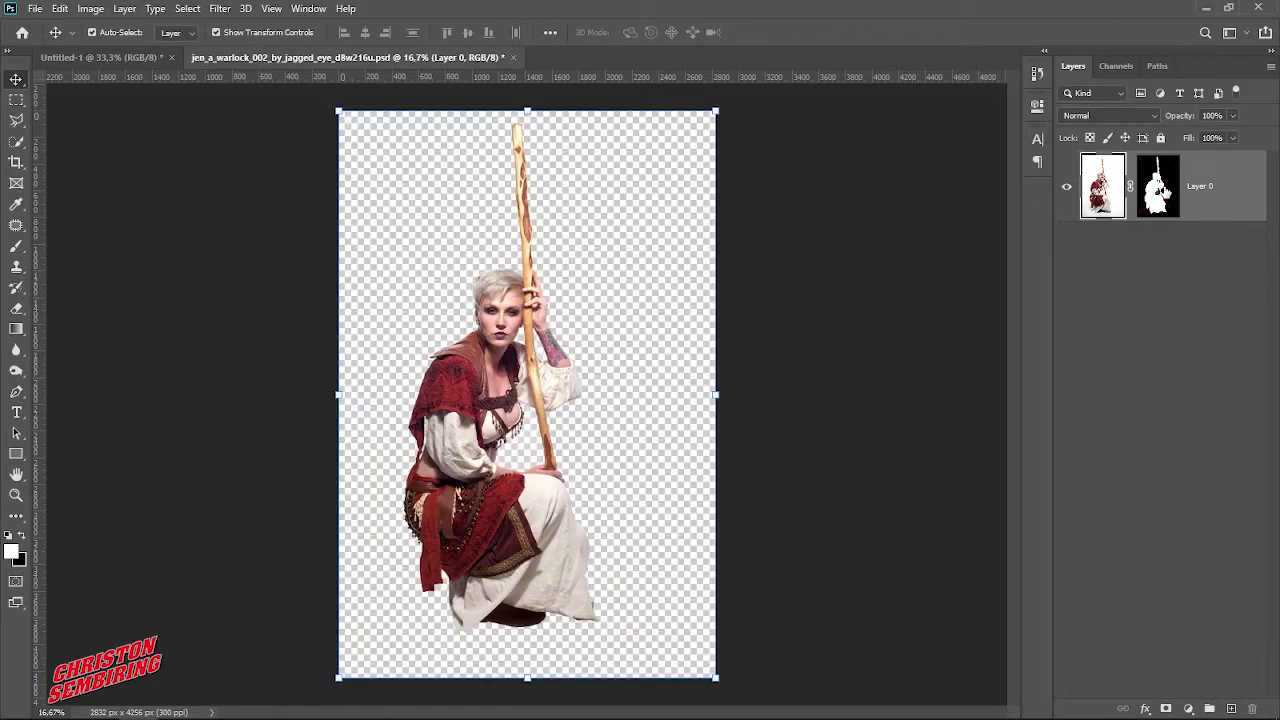
click(843, 380)
mouse_move(492, 372)
mouse_down()
mouse_move(580, 355)
mouse_move(580, 388)
mouse_up()
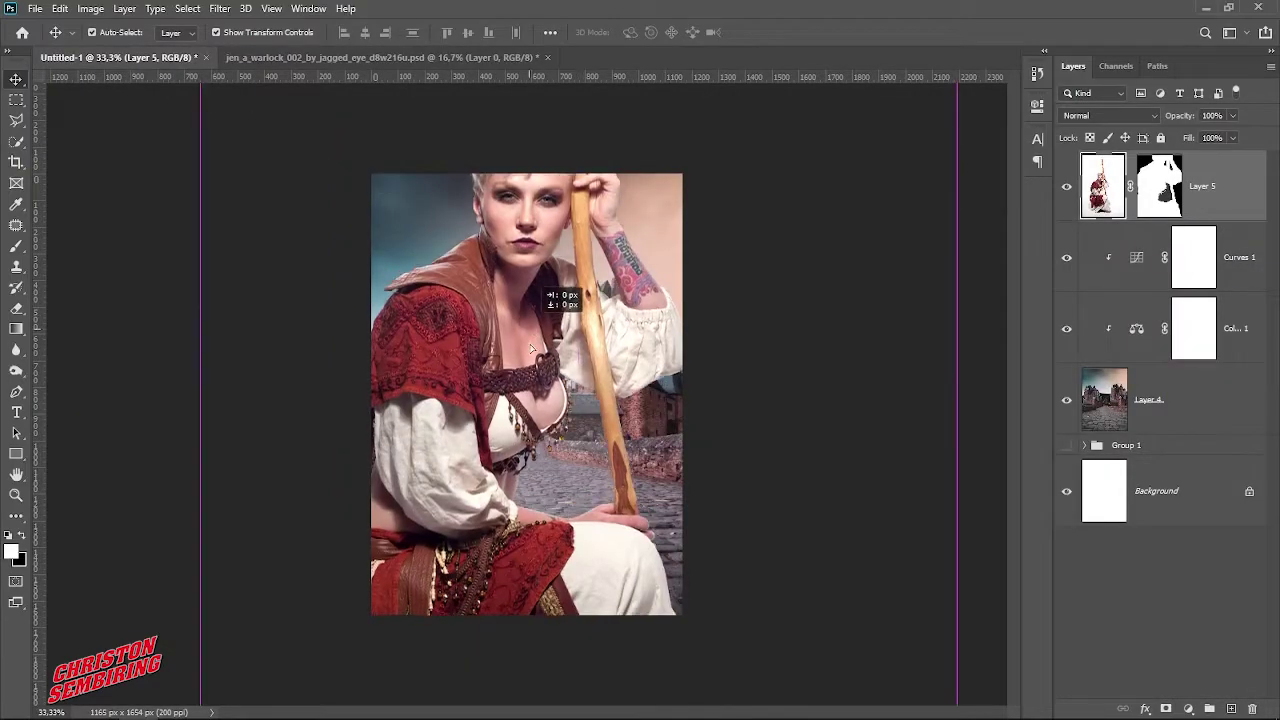
Convert Layer 5 to a smart object and scale the woman down to about half size.
right_click(1224, 189)
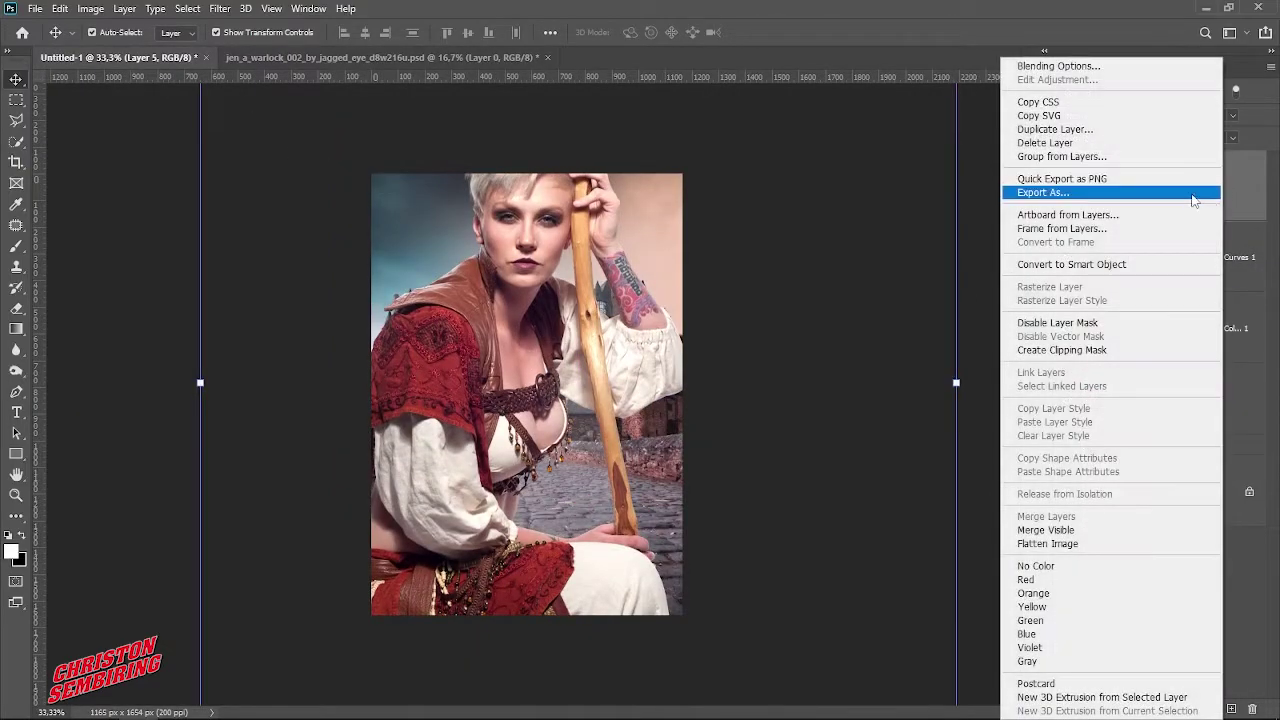
click(1118, 265)
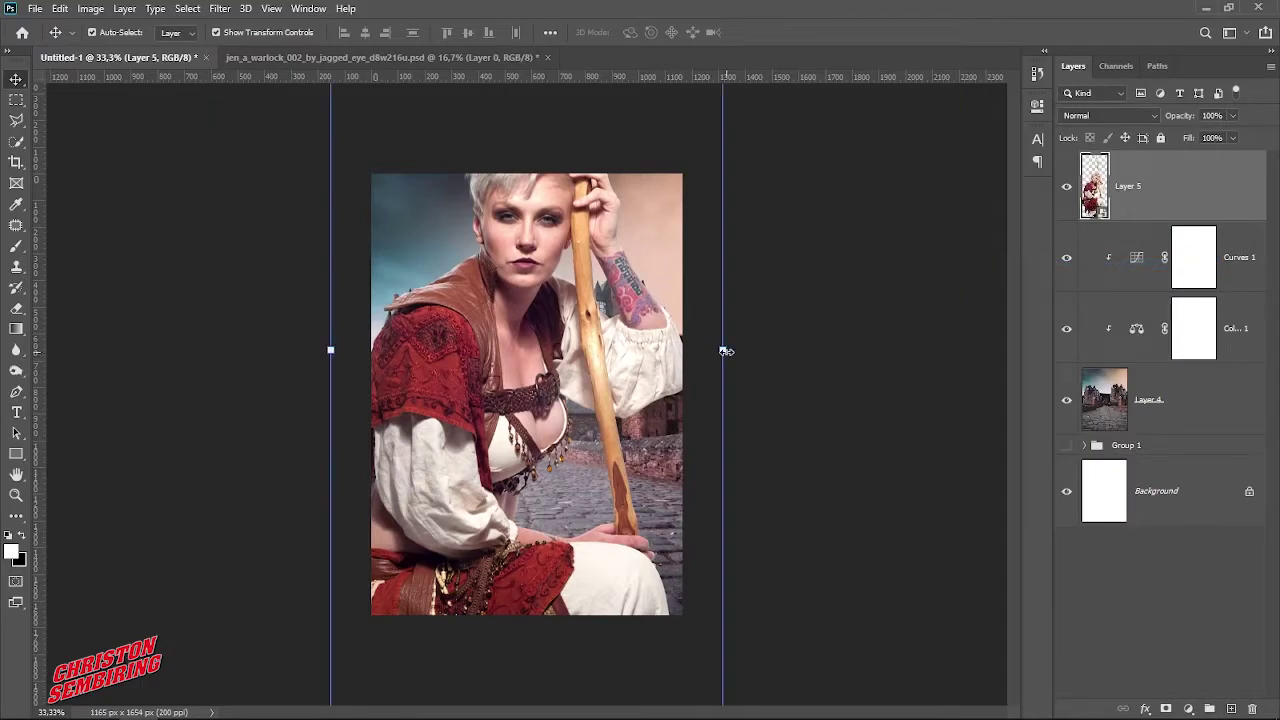
drag(668, 362, 628, 372)
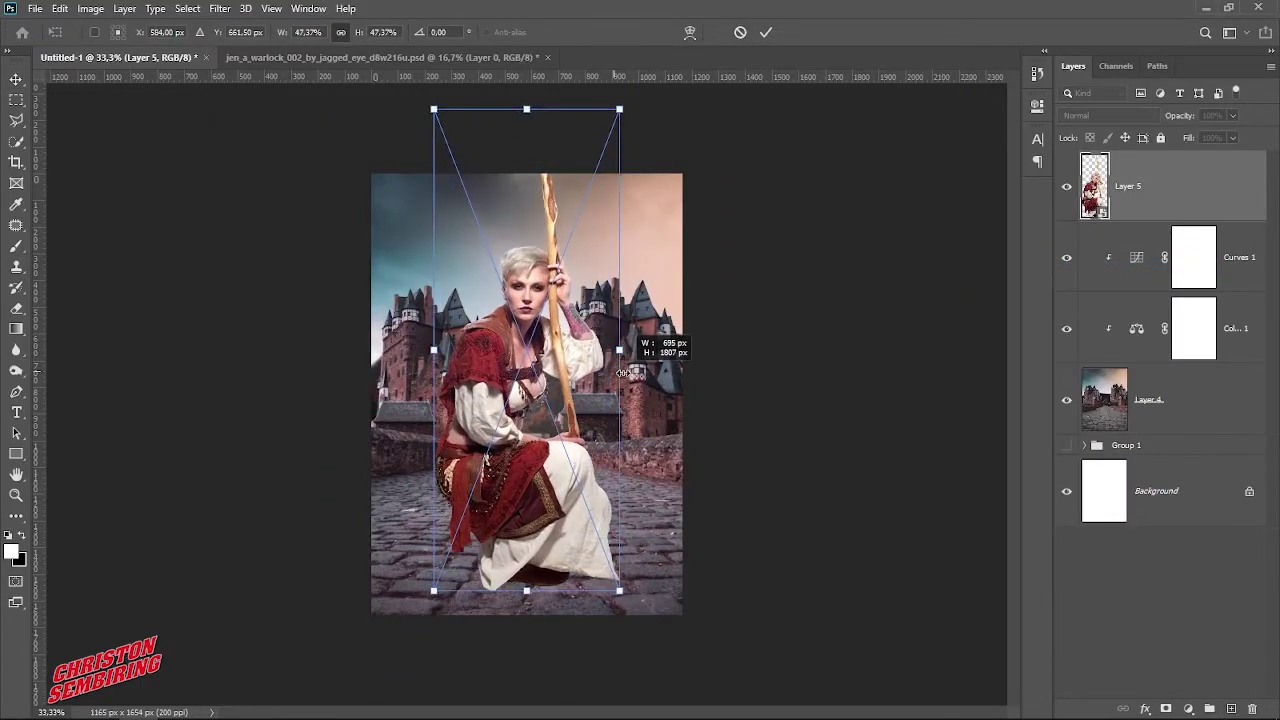
drag(490, 372, 500, 372)
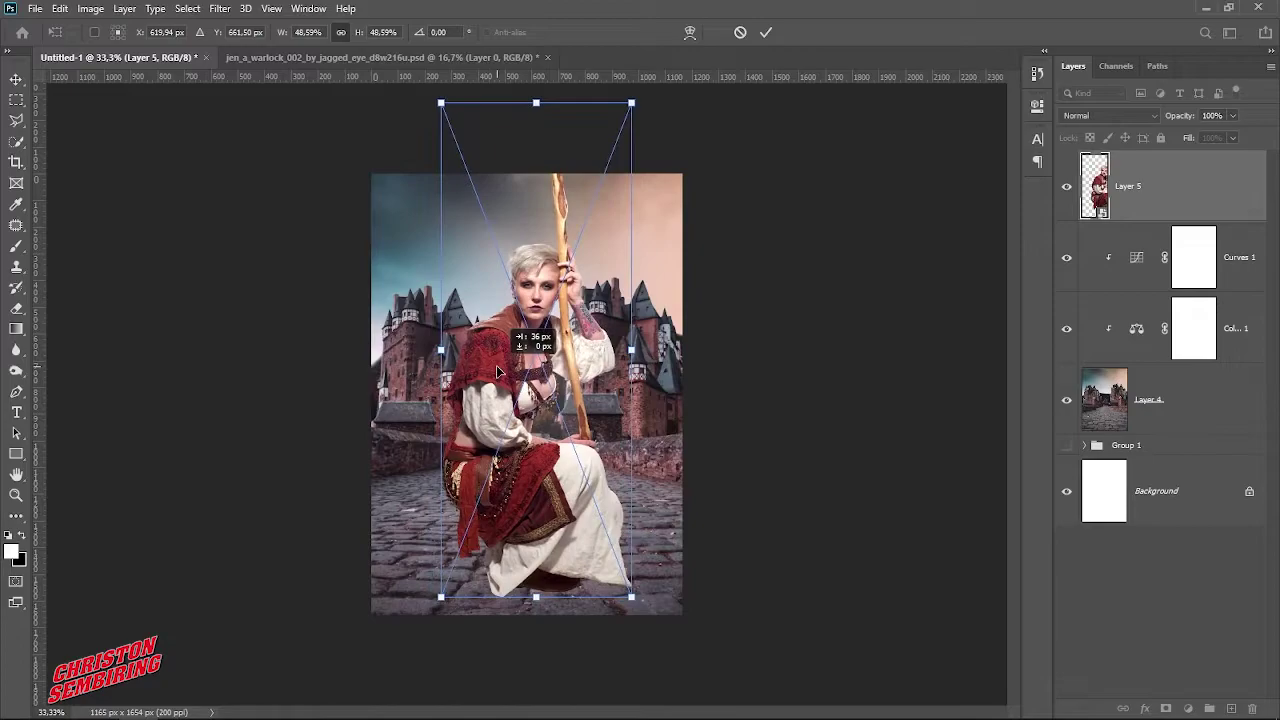
key(Return)
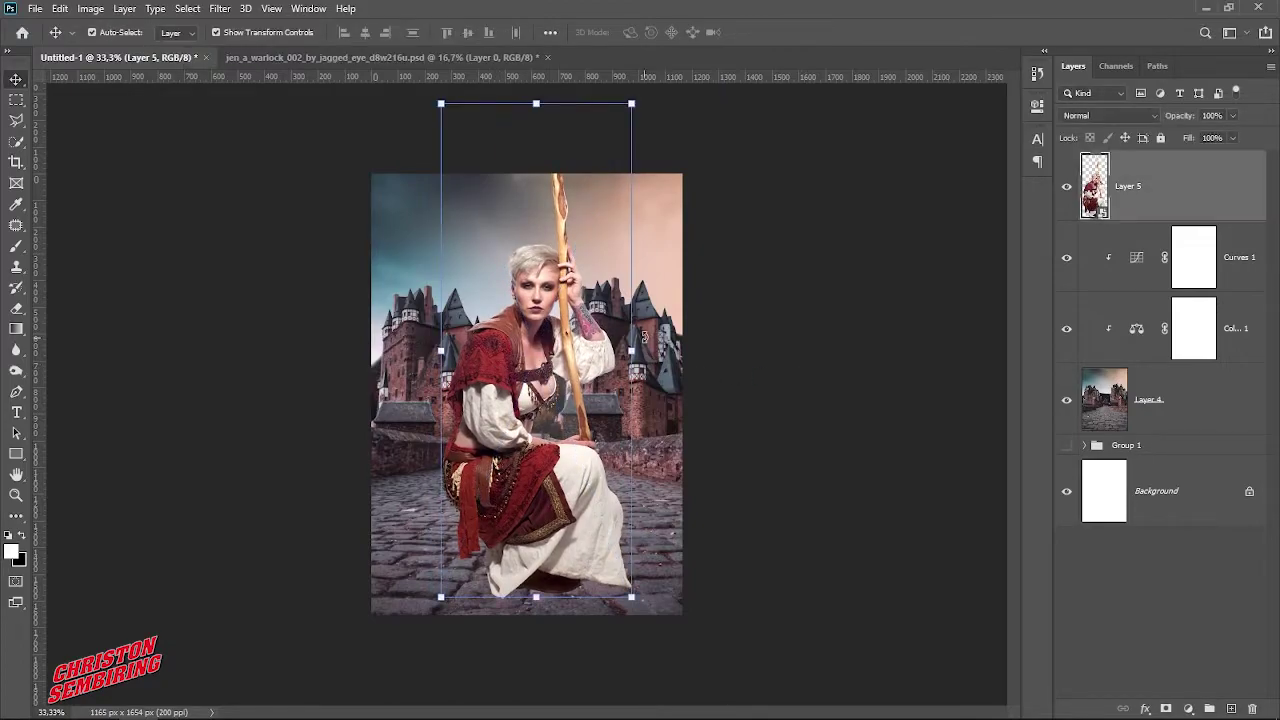
Resize the woman to about 42% and place her kneeling on the road between the castles.
drag(633, 352, 607, 352)
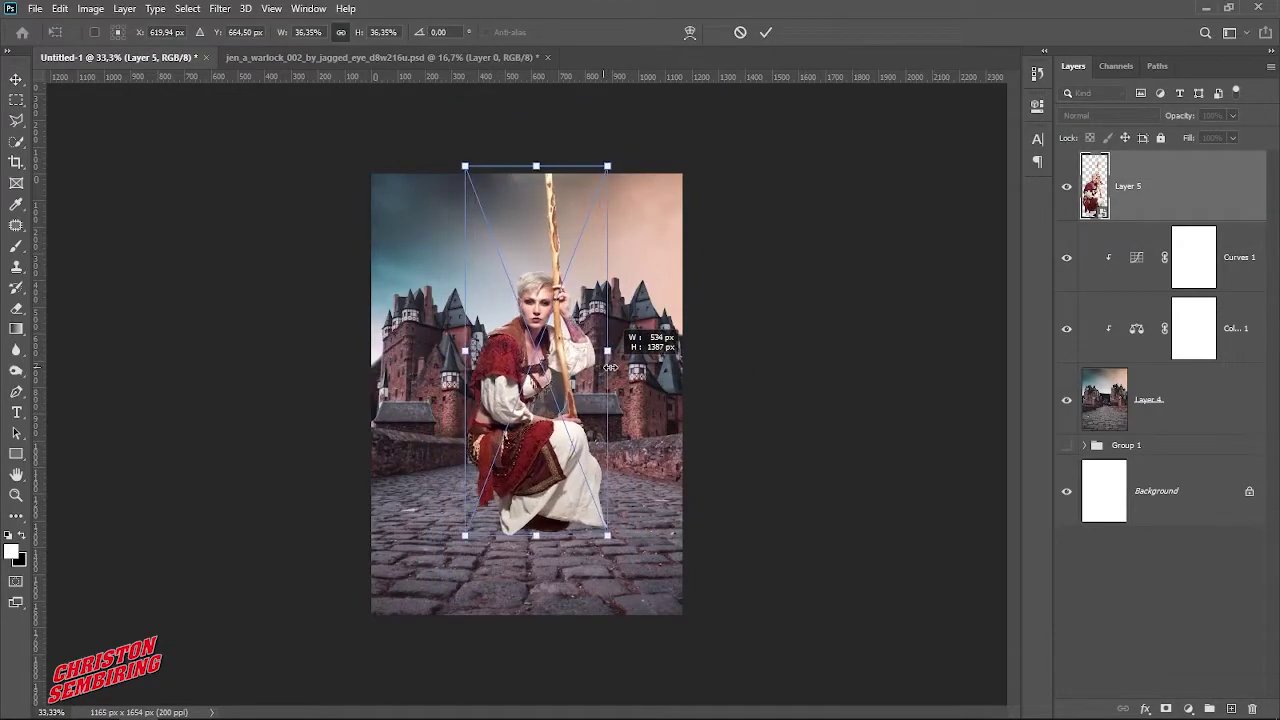
drag(525, 344, 588, 388)
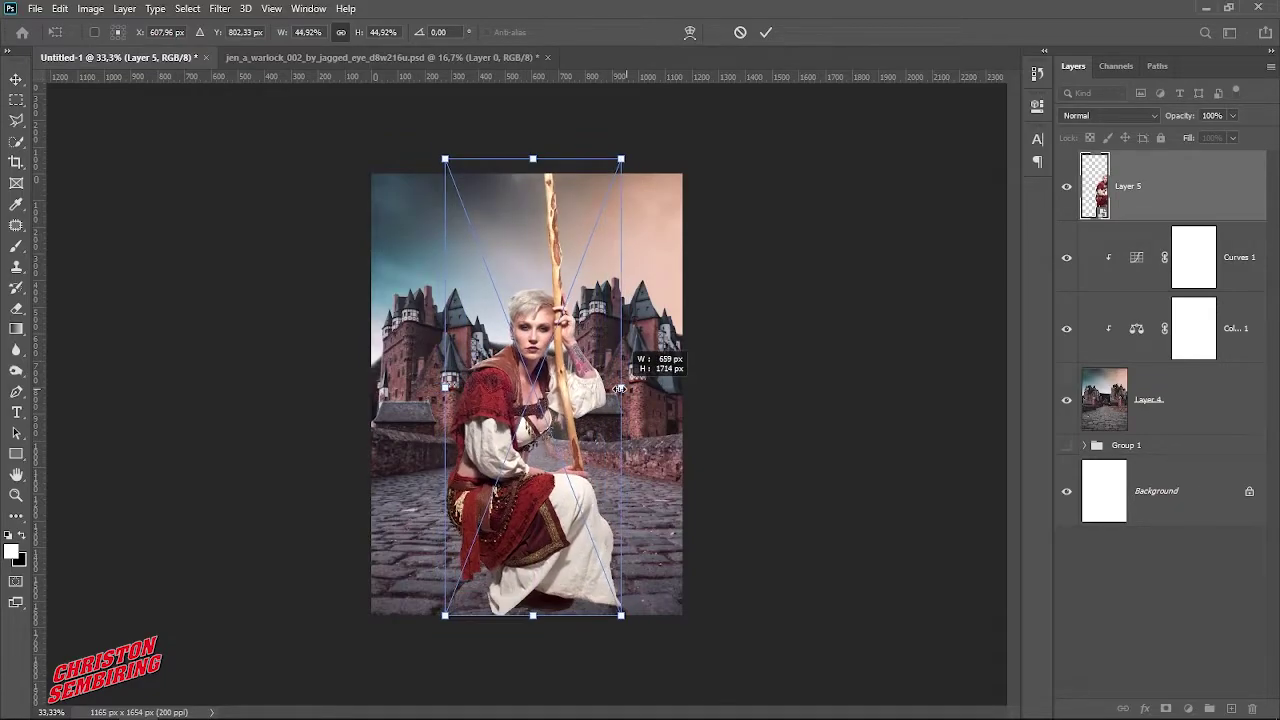
drag(603, 387, 614, 387)
drag(548, 413, 538, 389)
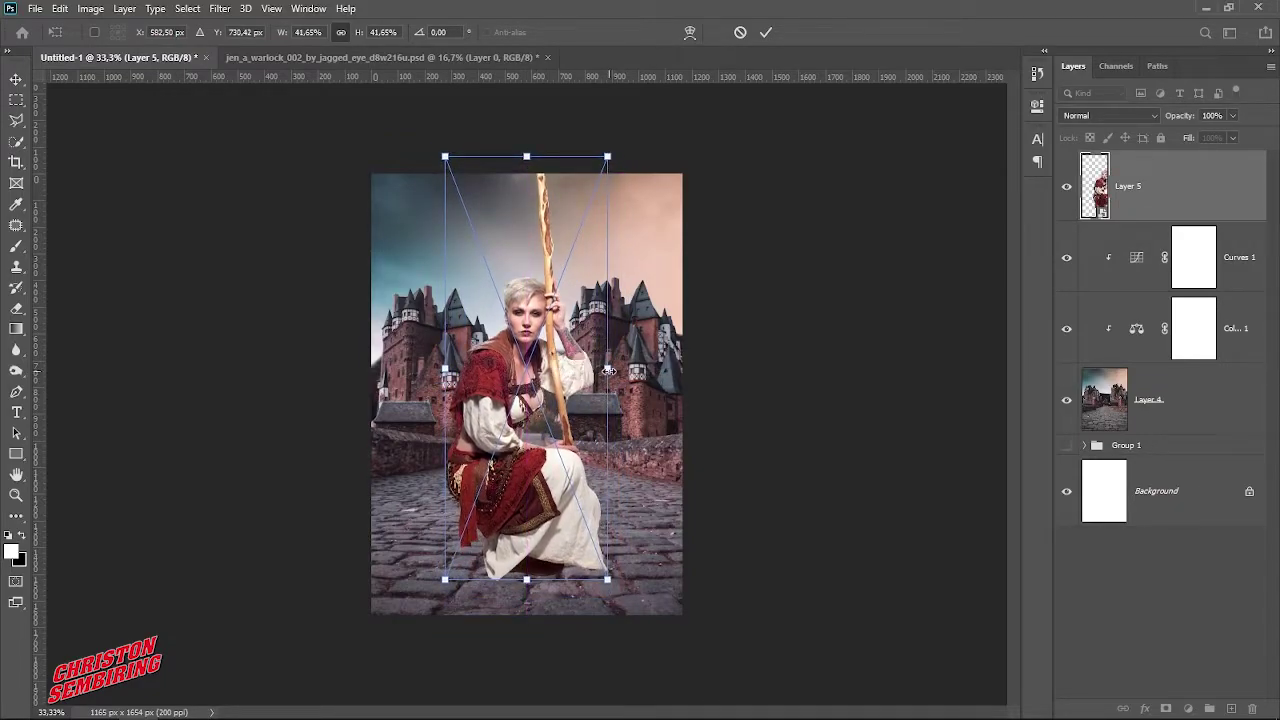
drag(608, 371, 606, 371)
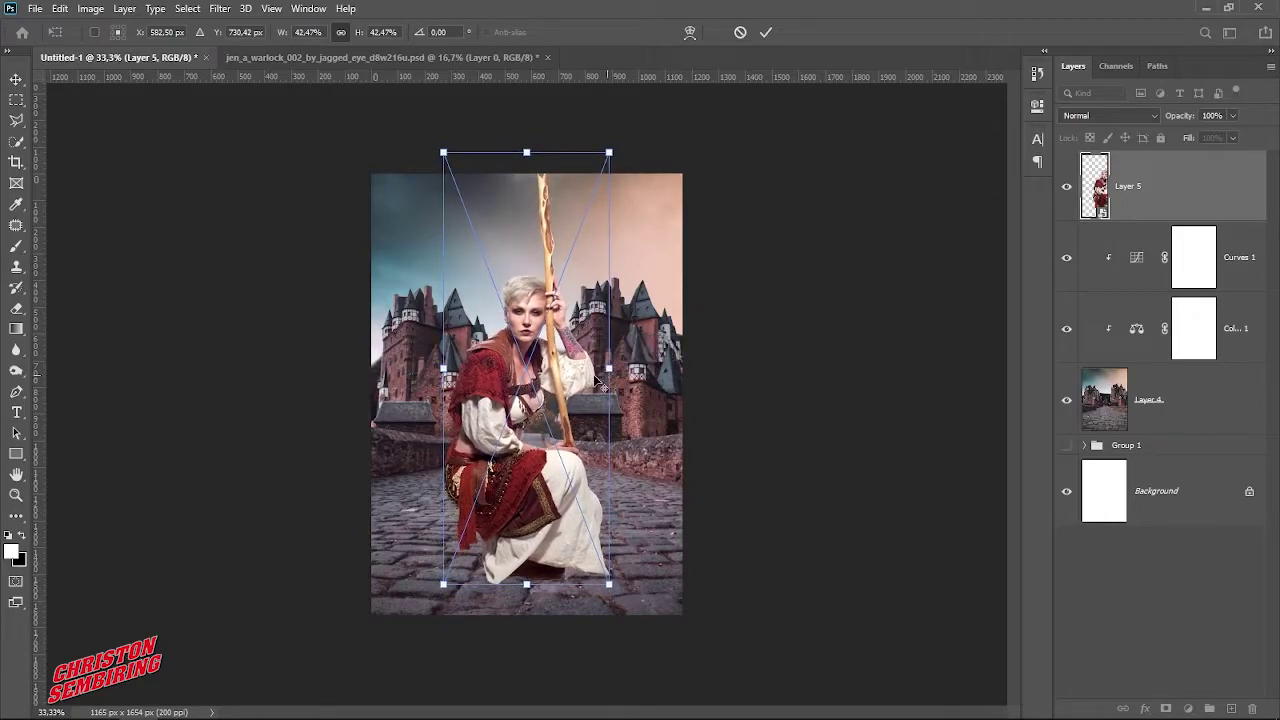
key(Return)
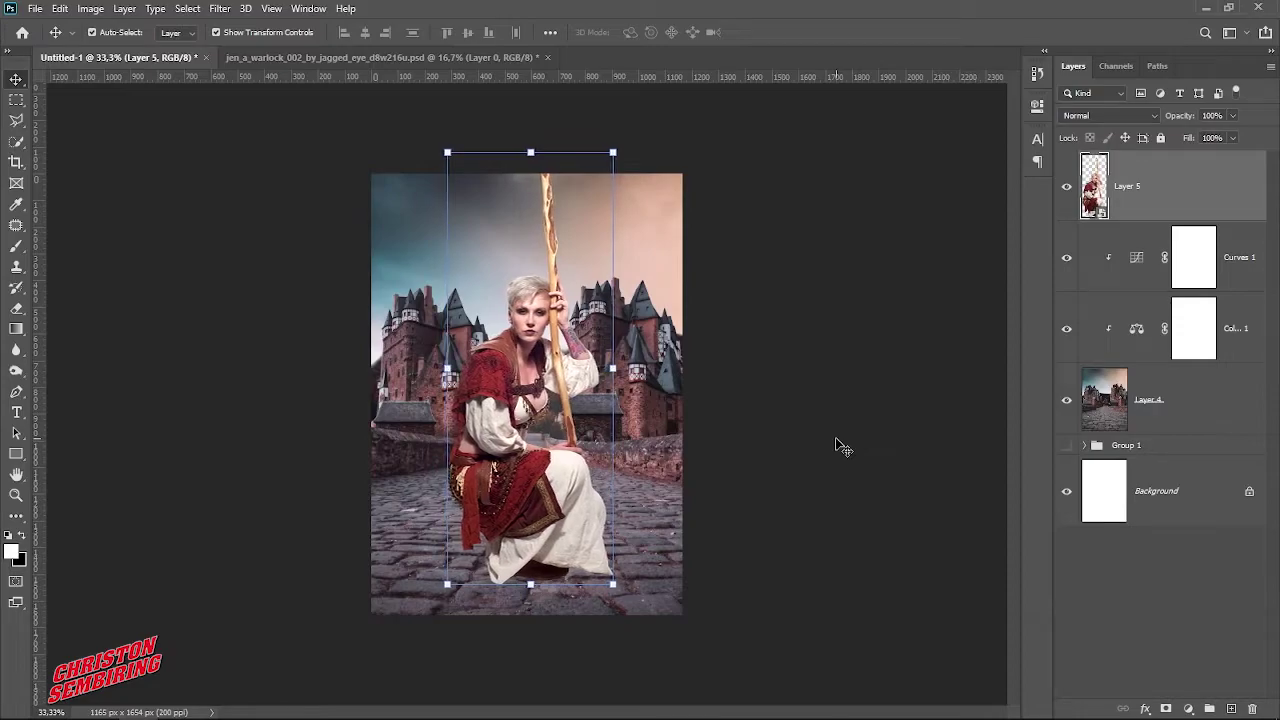
key(shift+Right)
key(shift+Right)
key(shift+Right)
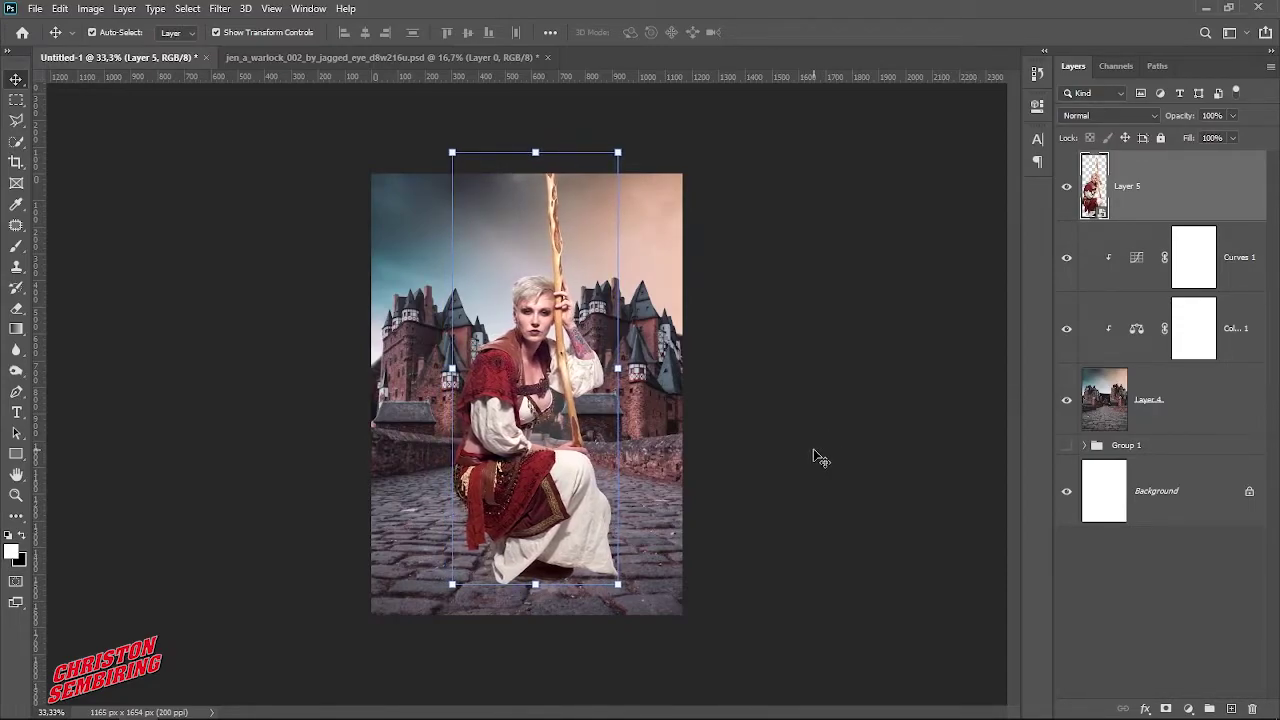
key(shift+Down)
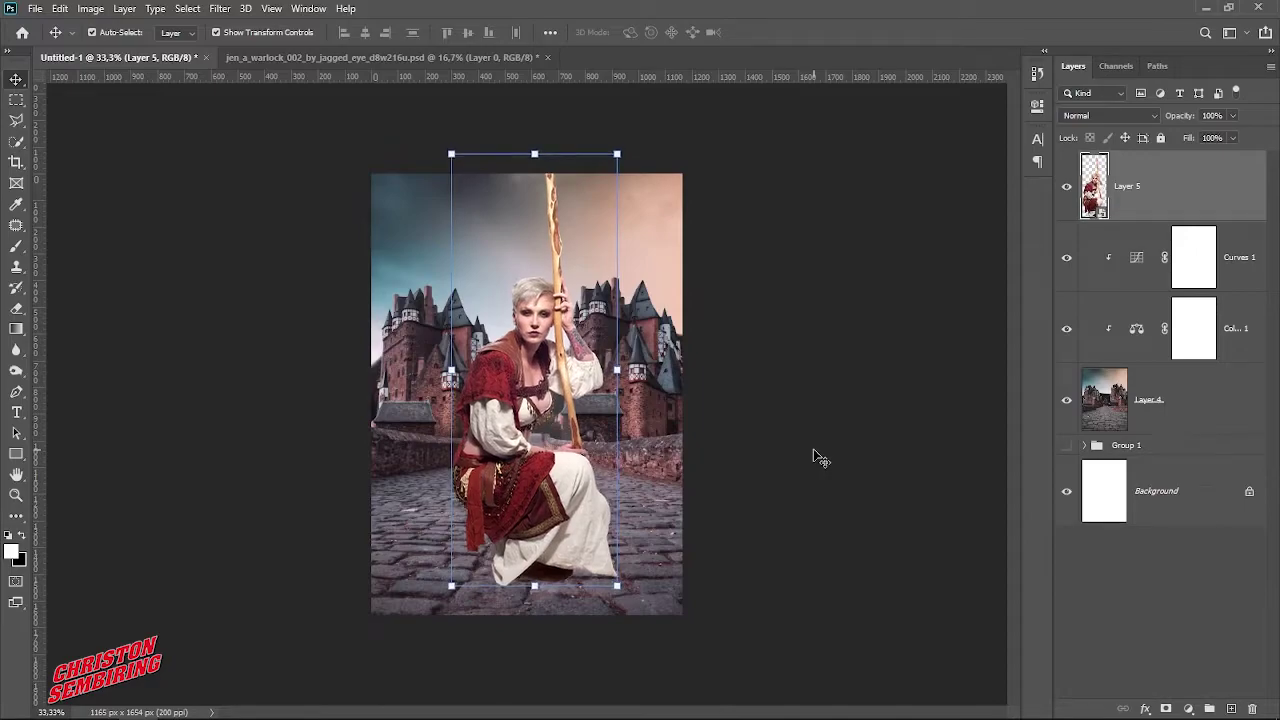
key(shift+Down)
key(shift+Down)
key(shift+Down)
key(shift+Down)
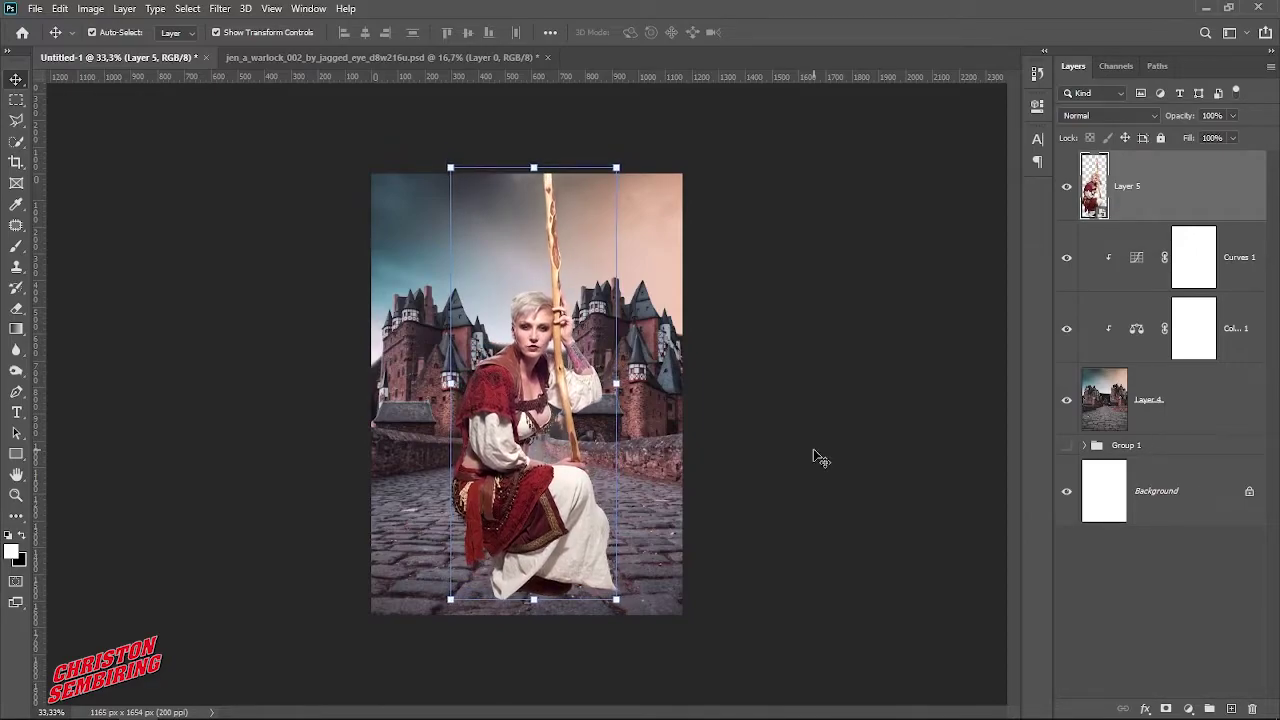
key(shift+Down)
Add a Curves 2 layer clipped to the woman, darkening her highlights and midtones.
click(1188, 708)
click(1200, 498)
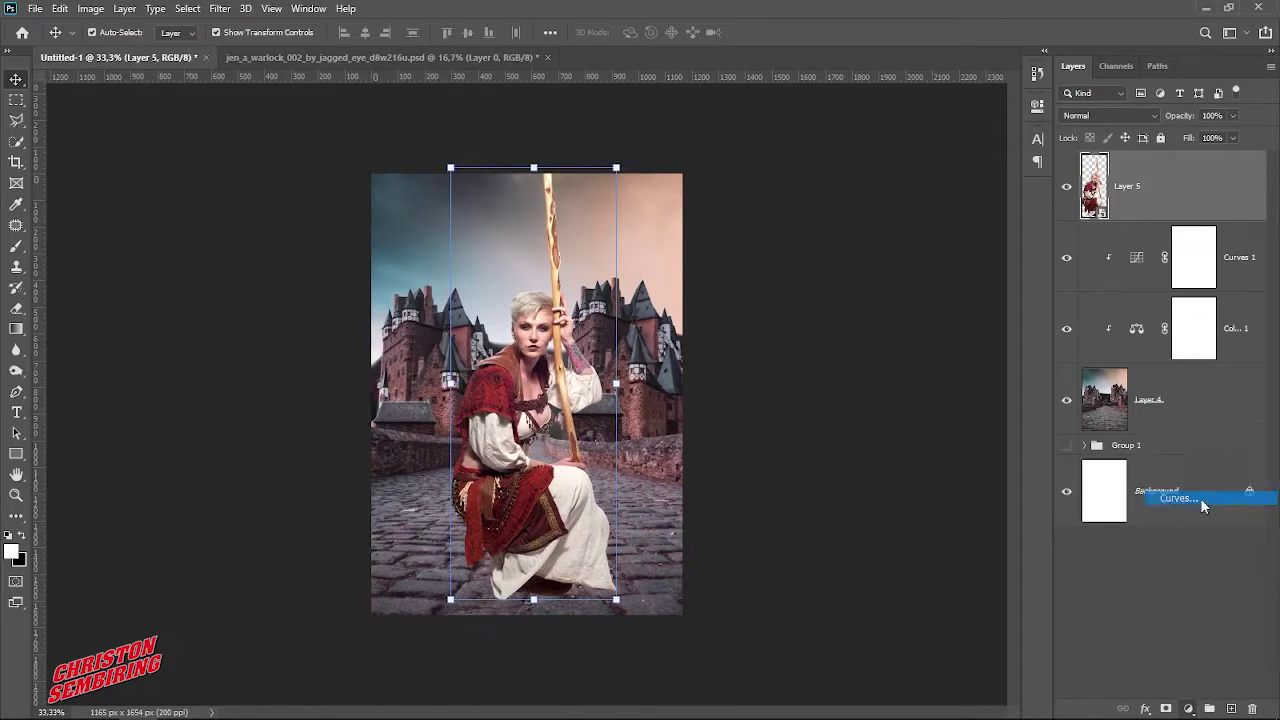
click(901, 373)
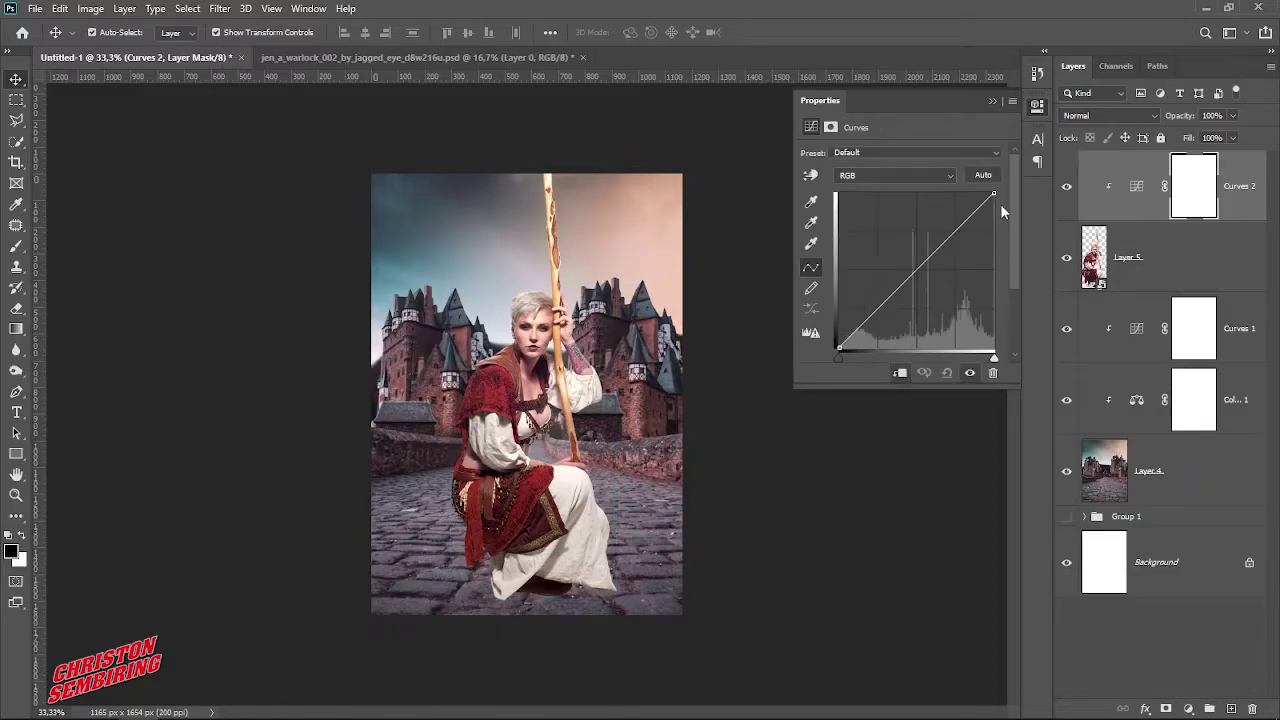
drag(995, 195, 997, 222)
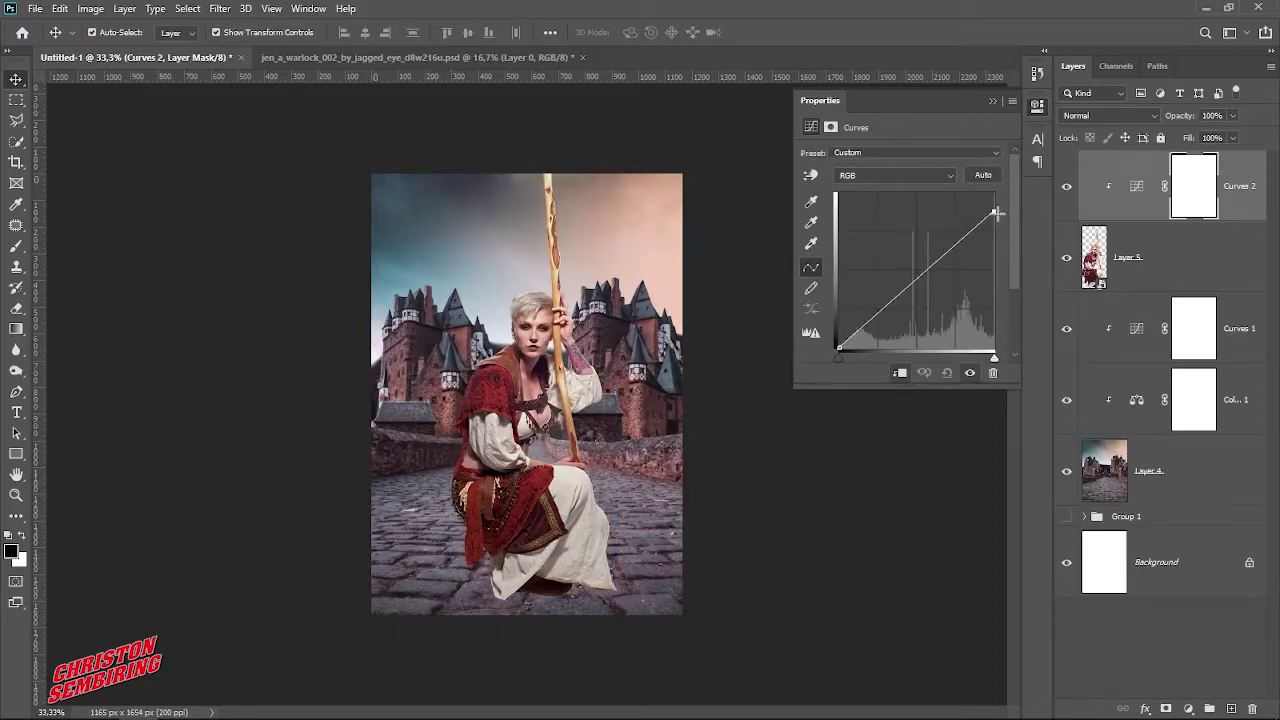
drag(997, 222, 1004, 234)
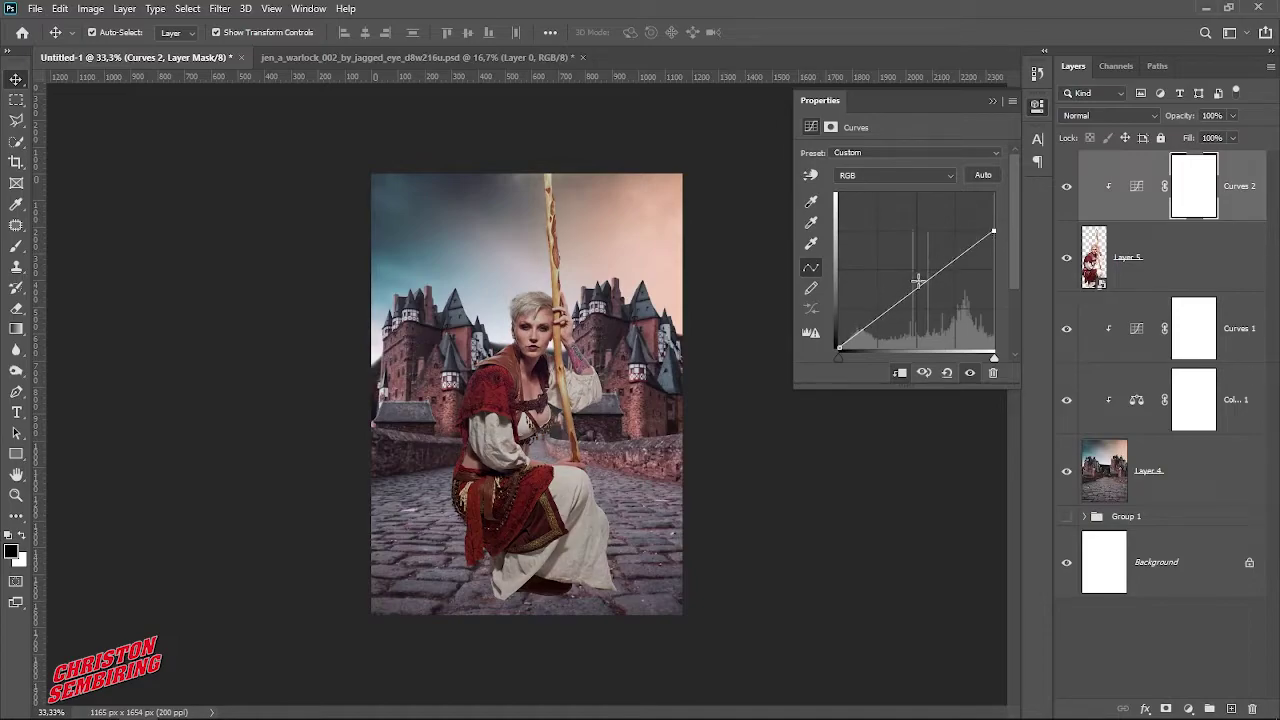
drag(916, 290, 916, 297)
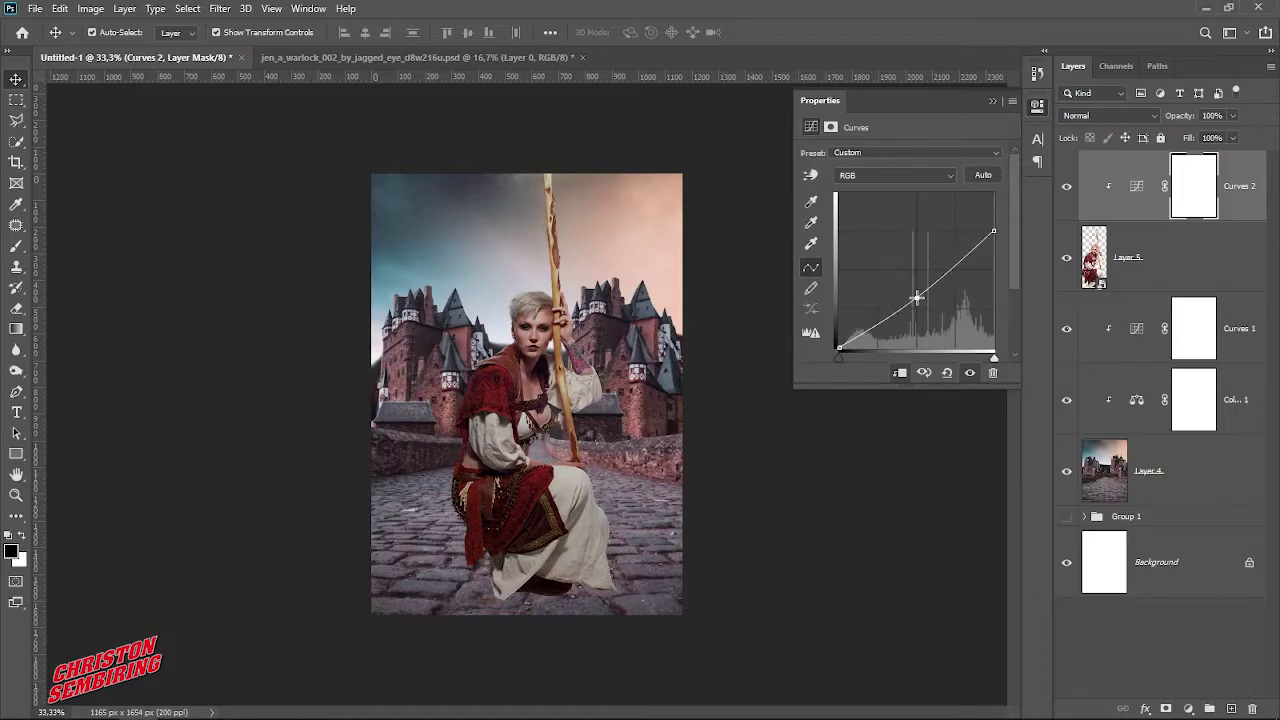
click(1037, 103)
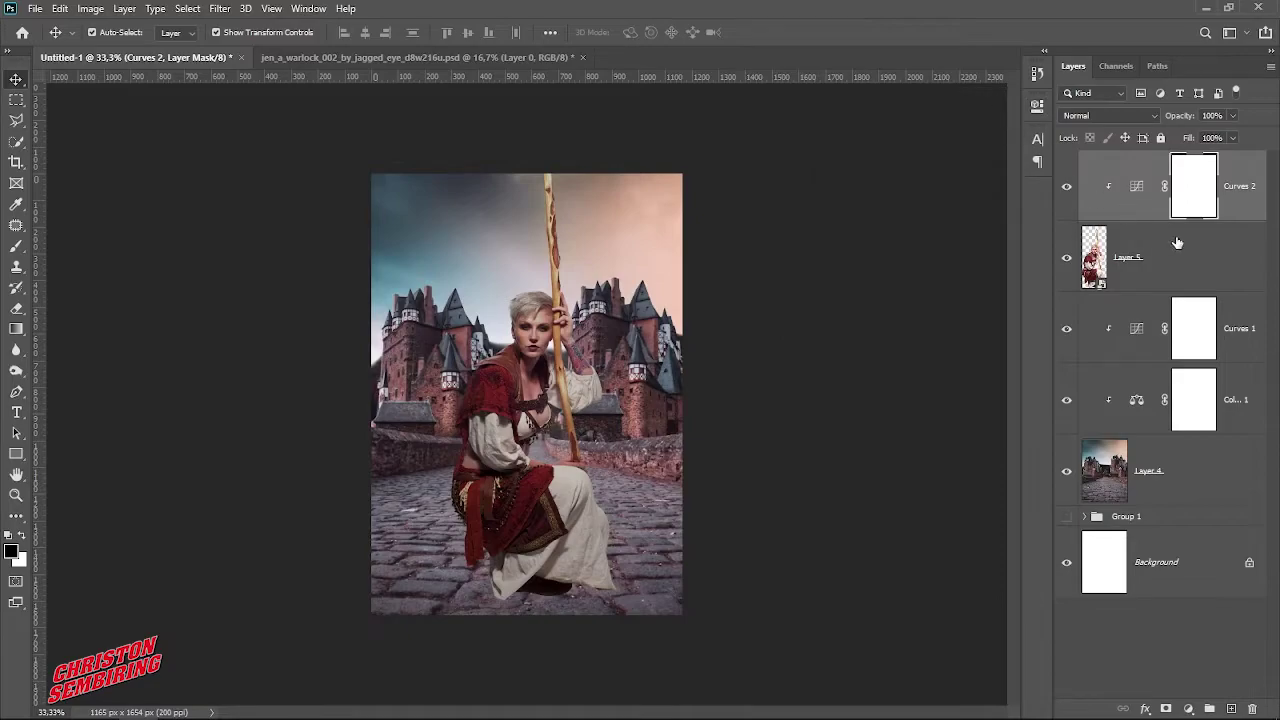
Add a clipped Levels 1 layer that brightens the woman's midtones.
click(1190, 708)
click(1205, 482)
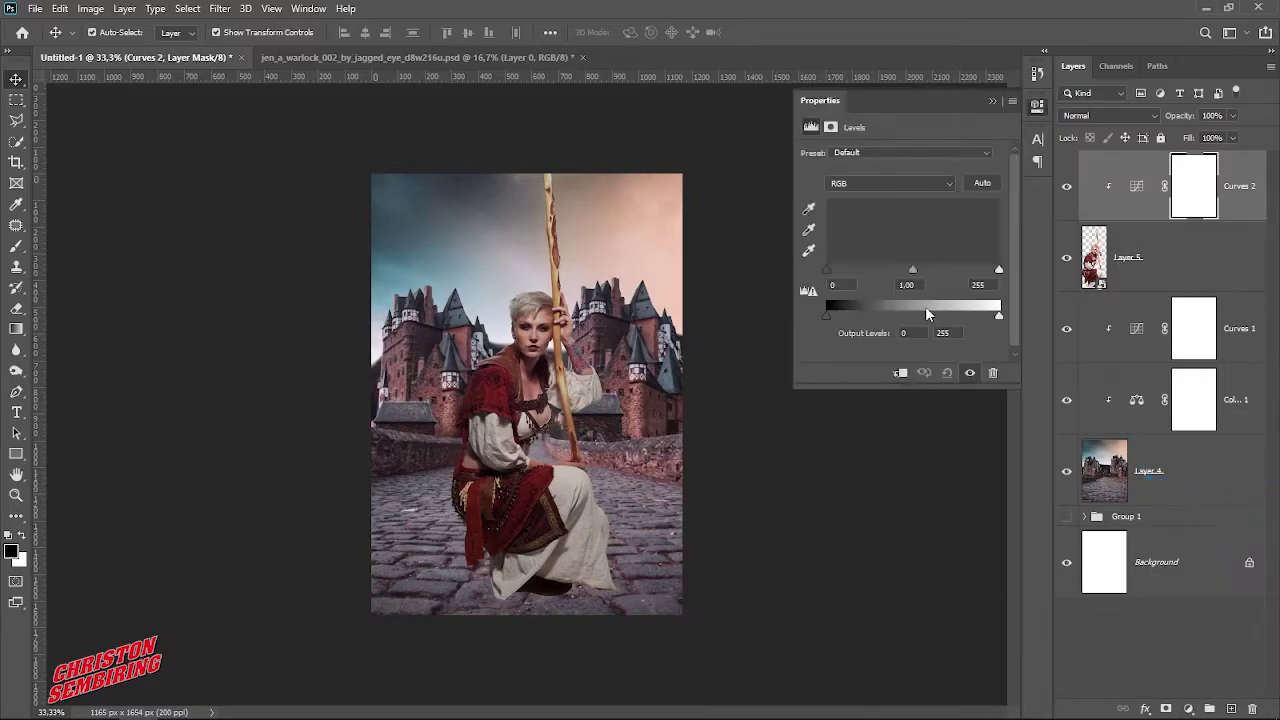
drag(912, 270, 908, 272)
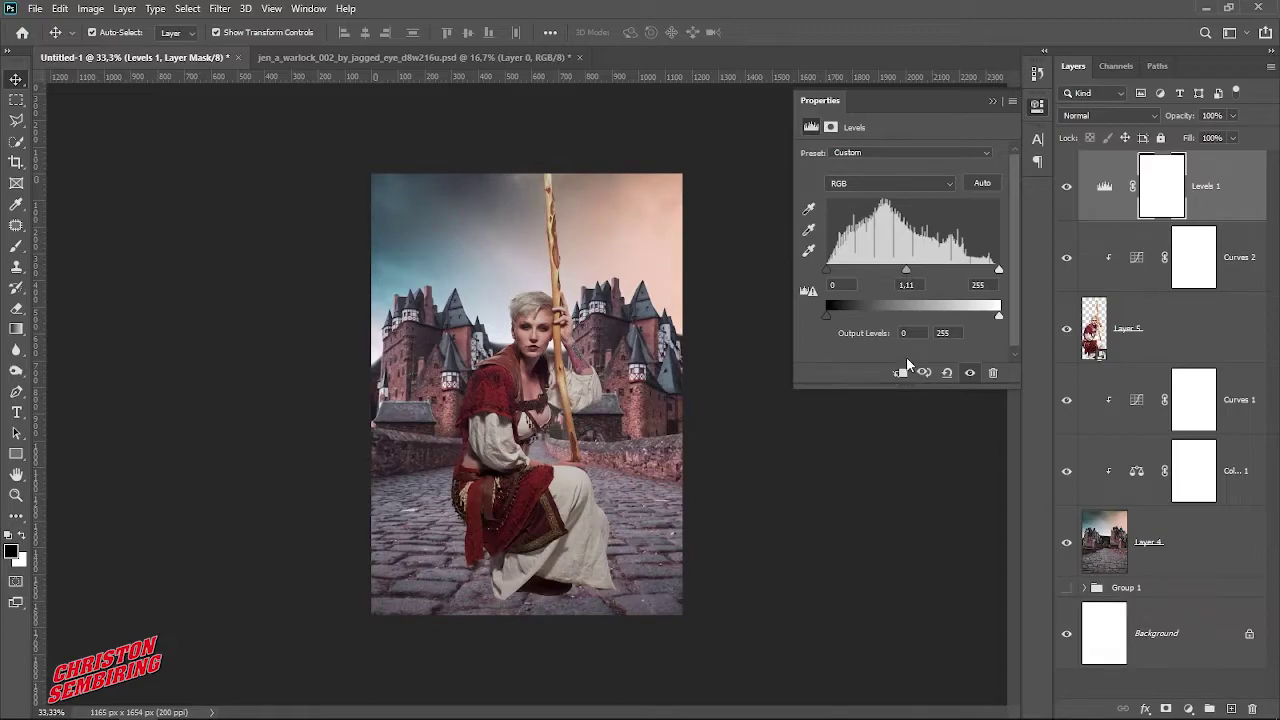
click(900, 372)
drag(912, 273, 911, 279)
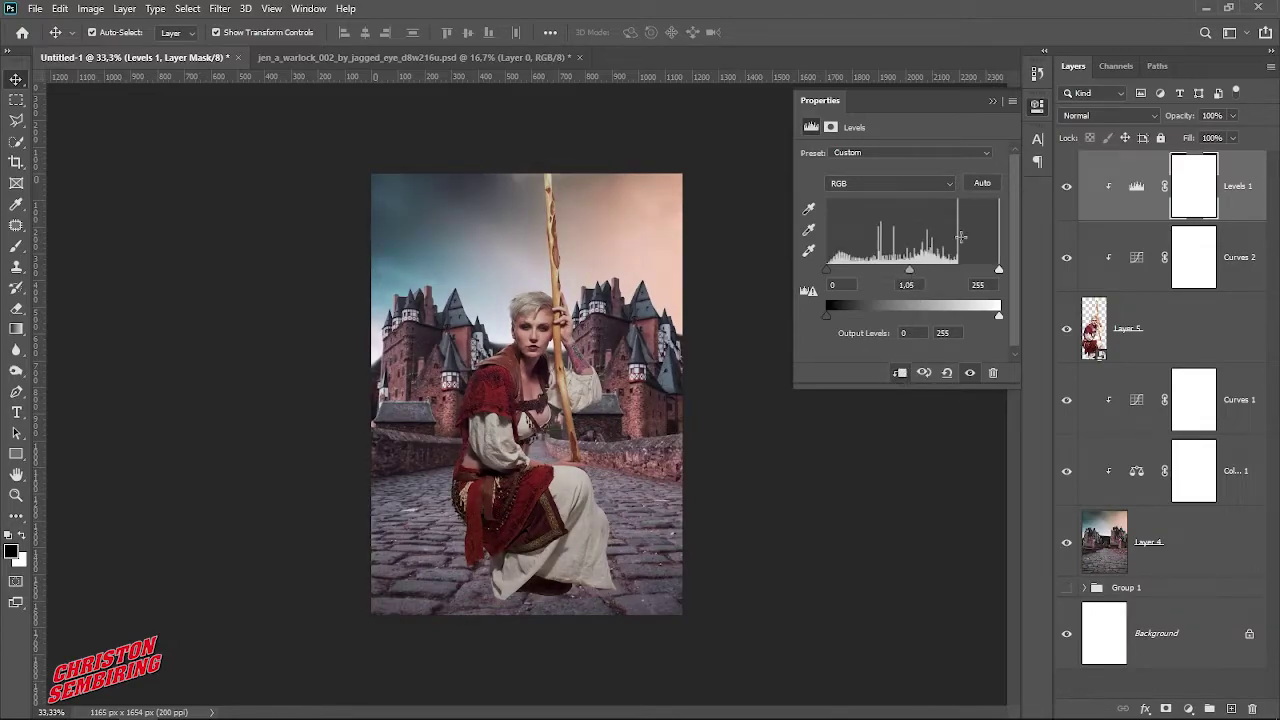
click(992, 100)
Create an empty Layer 6 directly above Curves 1.
click(840, 403)
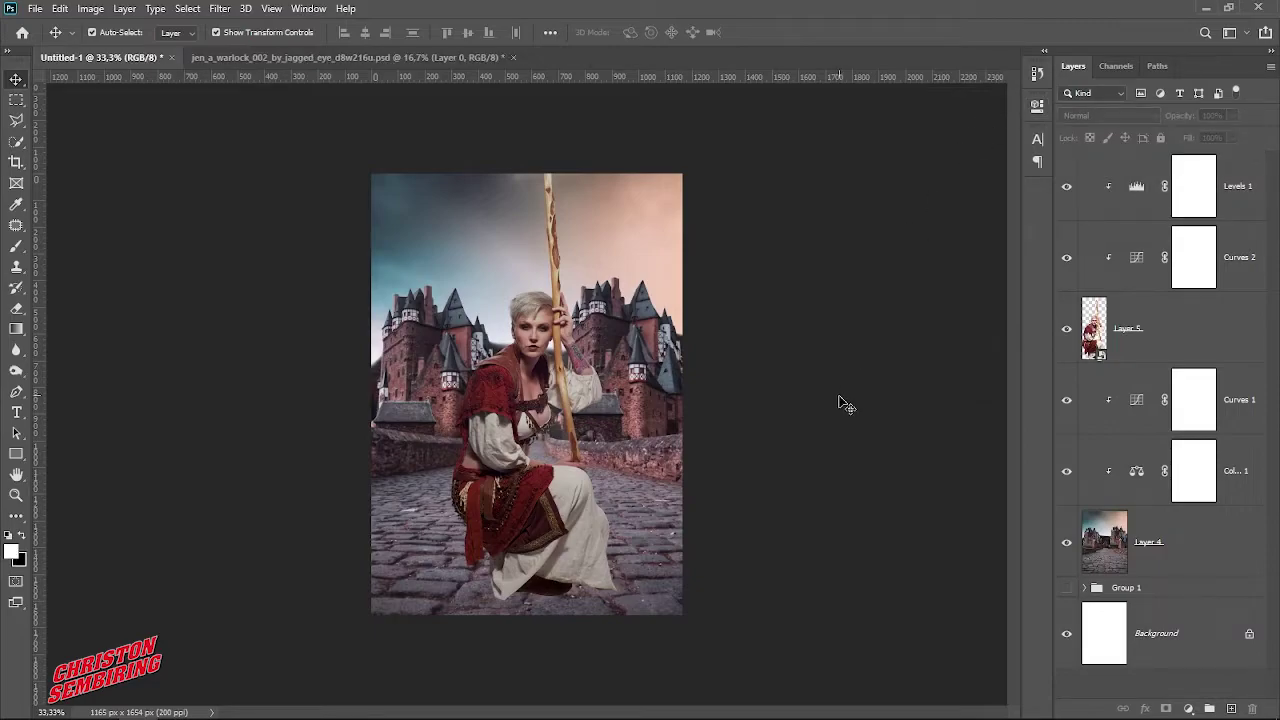
click(1163, 347)
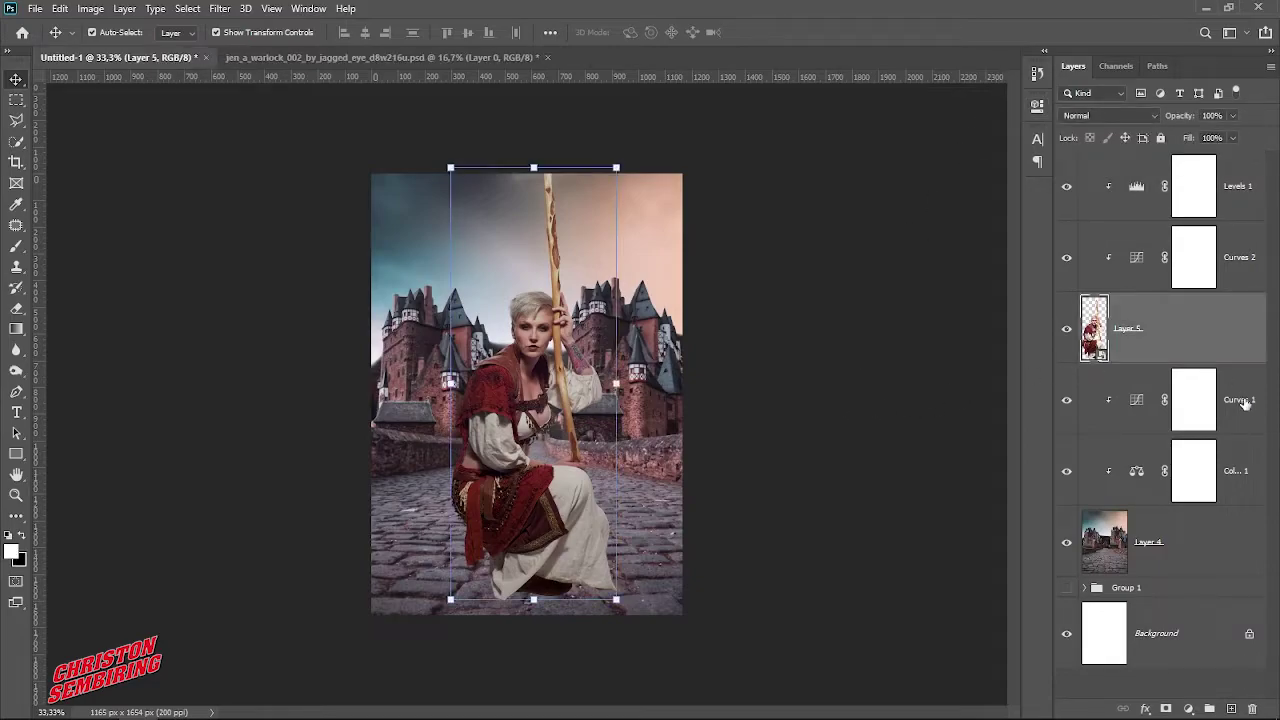
click(1244, 402)
click(1231, 708)
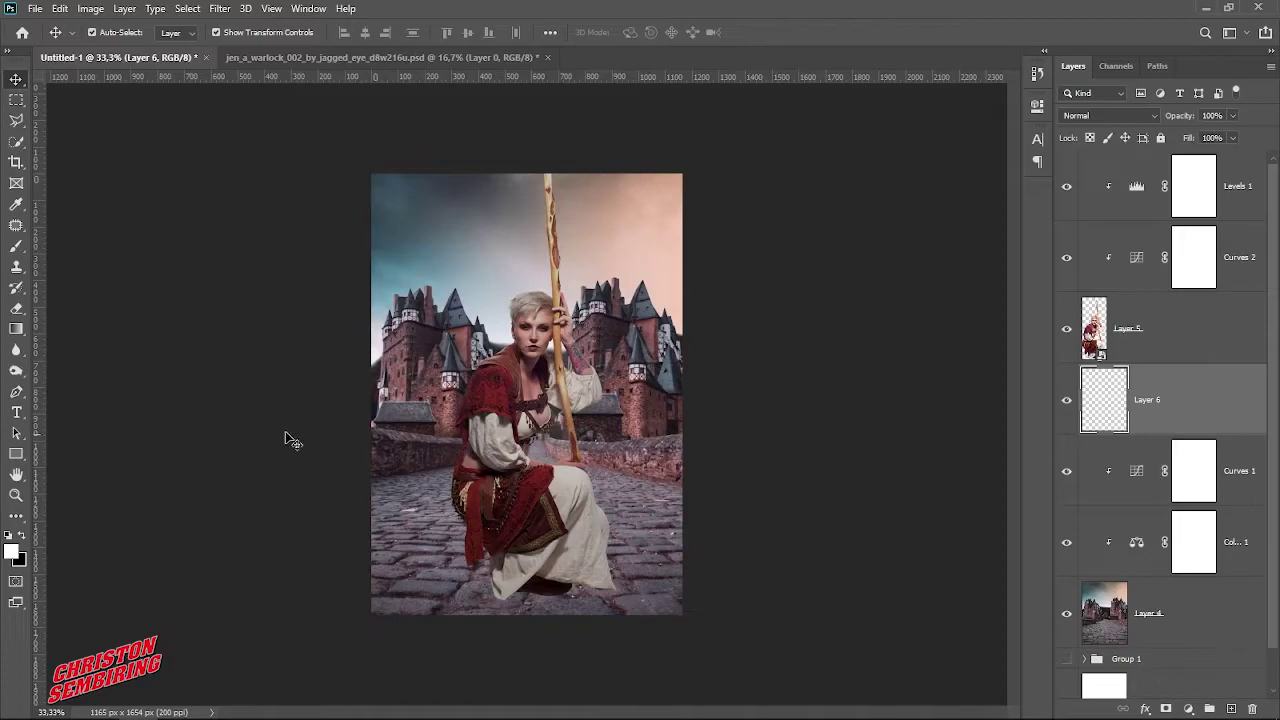
Set up a soft Brush with adjusted flow and a flattened wide elliptical tip.
click(16, 245)
click(467, 34)
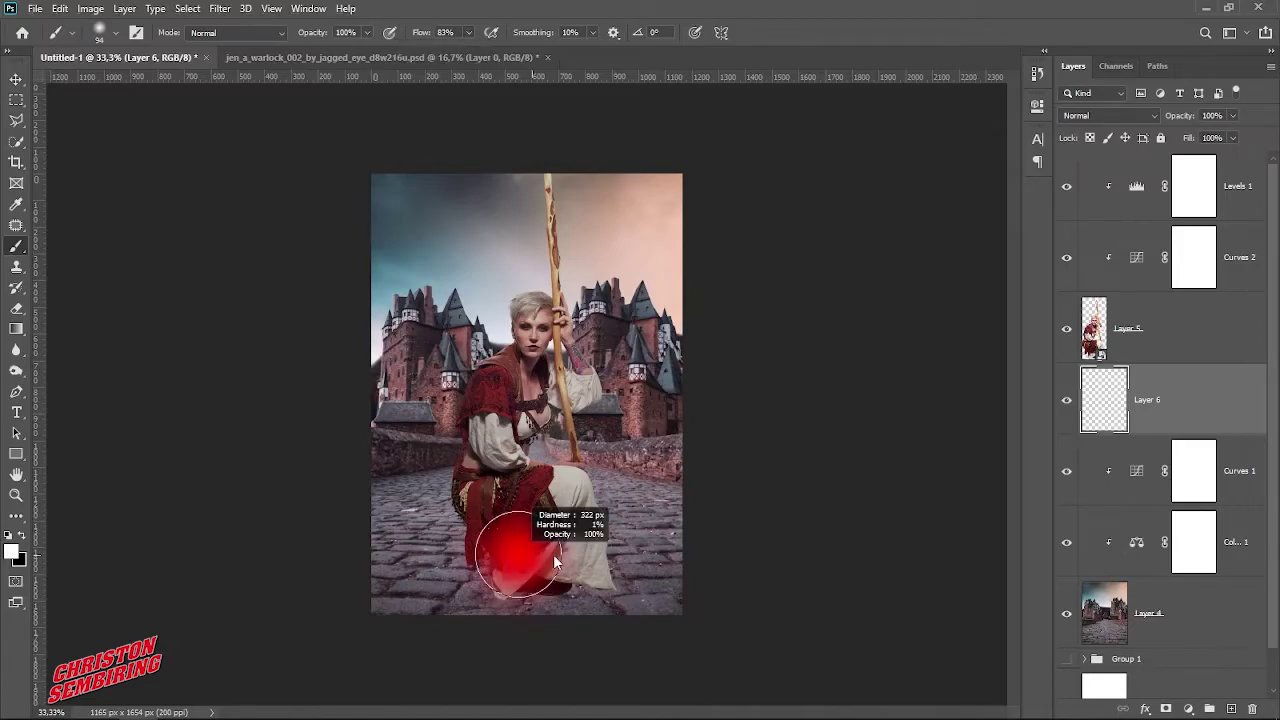
right_click(595, 450)
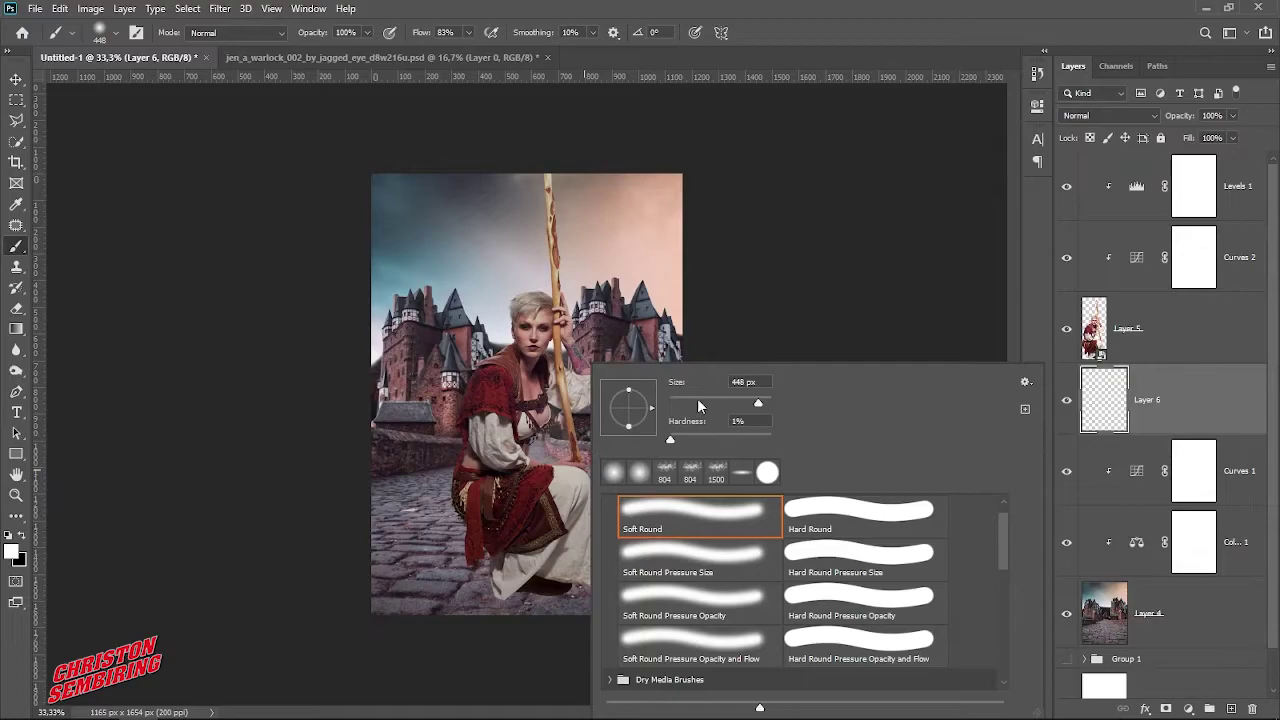
drag(630, 393, 630, 409)
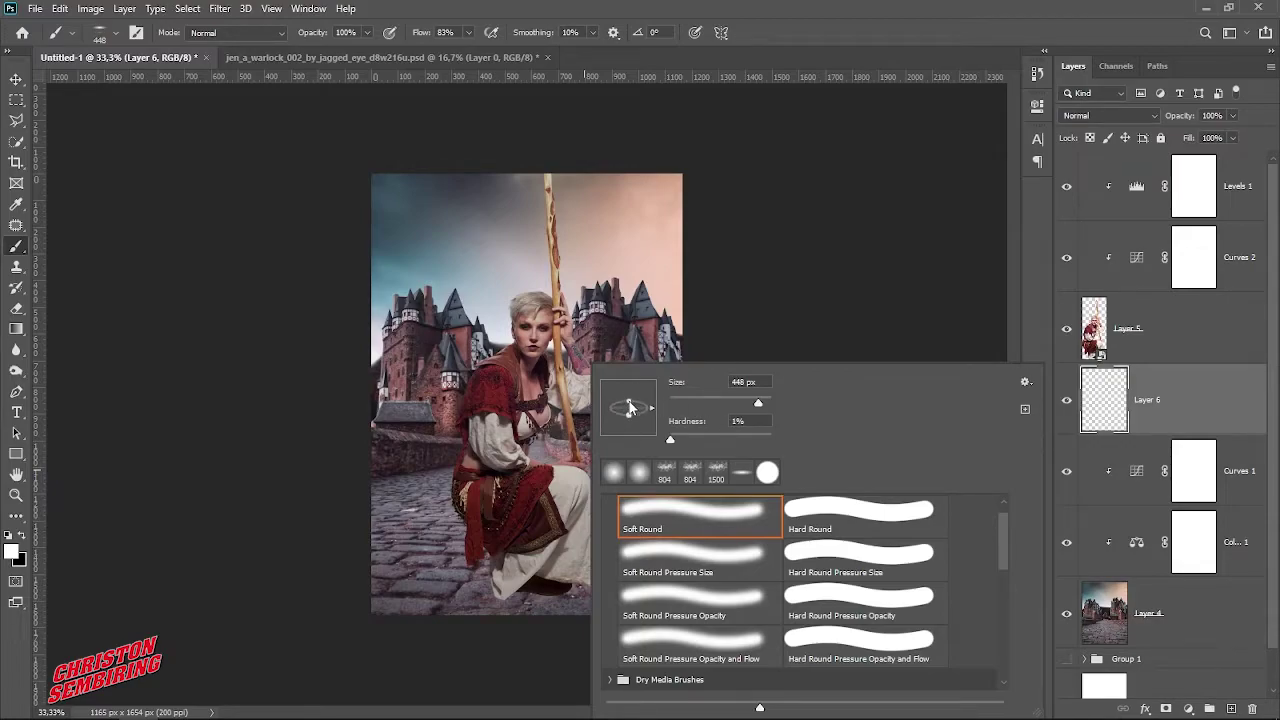
click(529, 591)
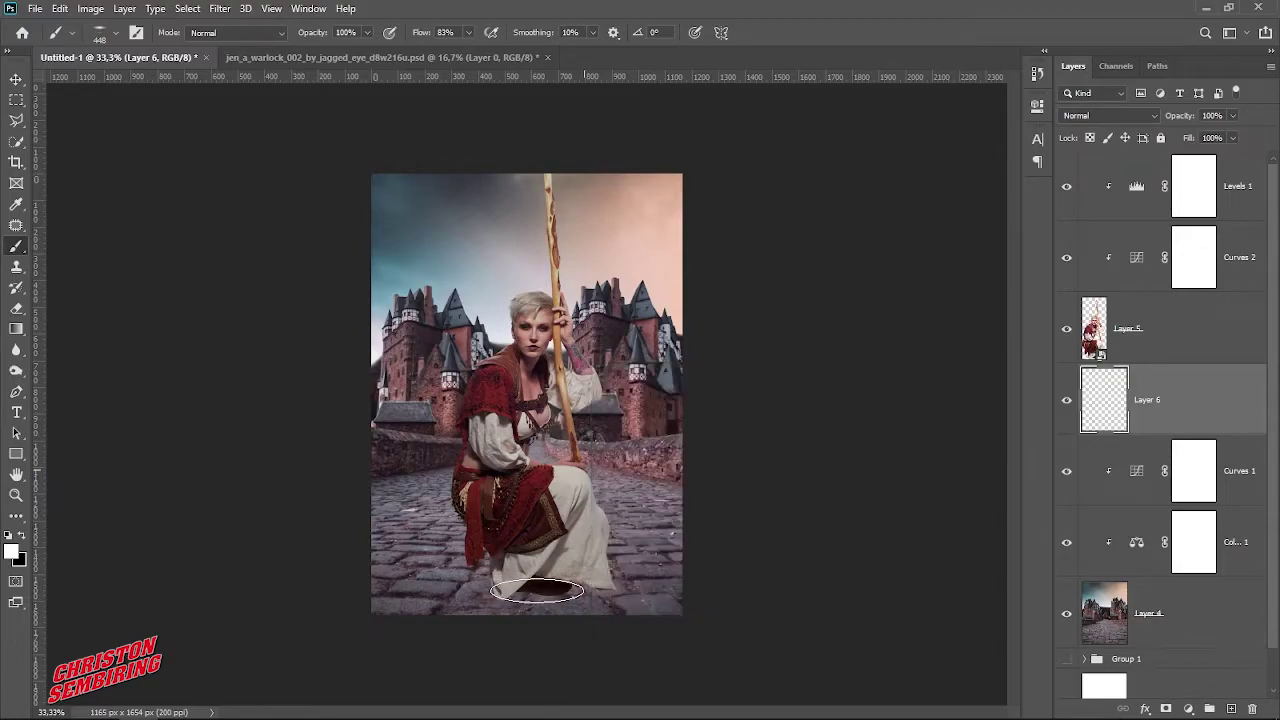
Paint a soft black oval shadow beneath the woman's feet on Layer 6.
click(529, 591)
key(ctrl+z)
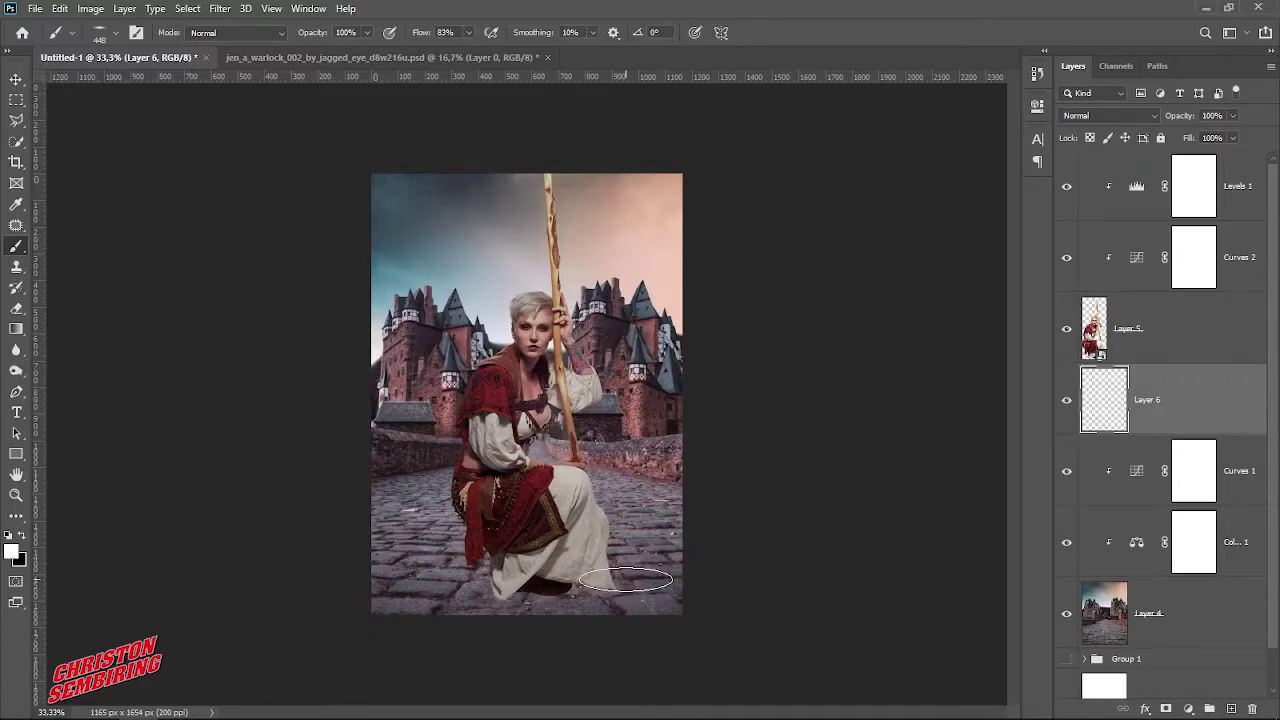
click(23, 537)
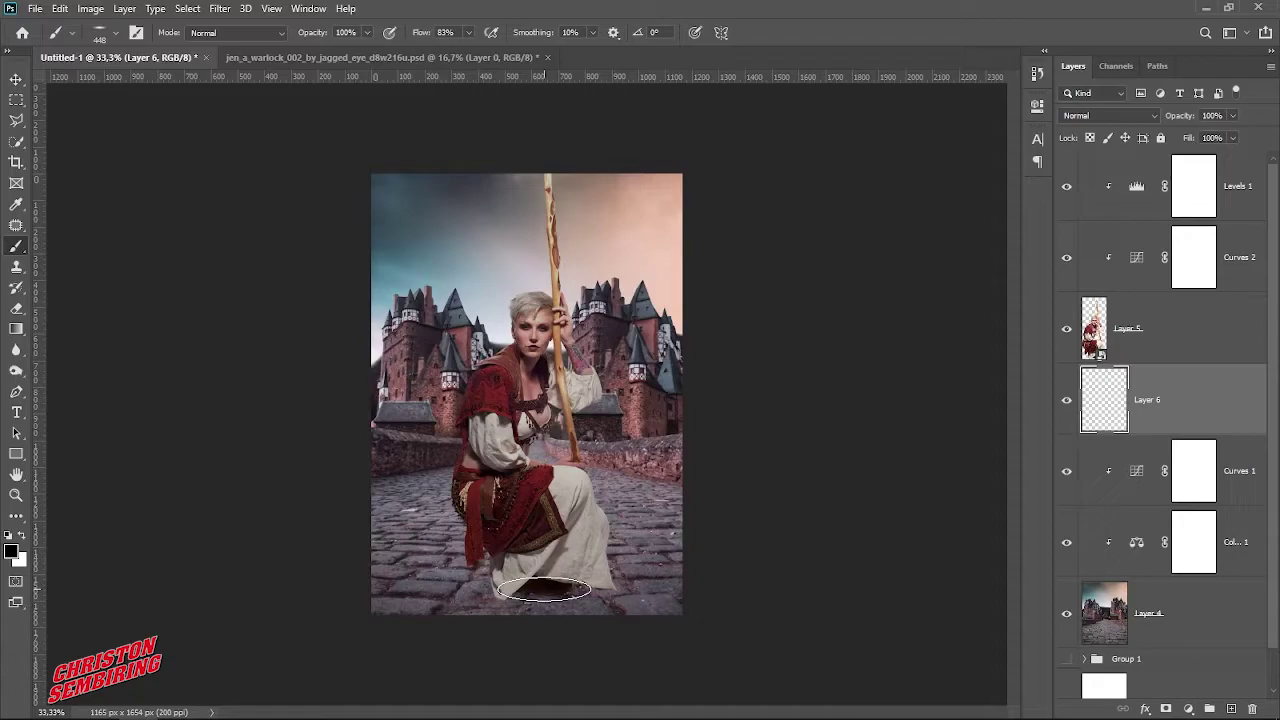
click(544, 590)
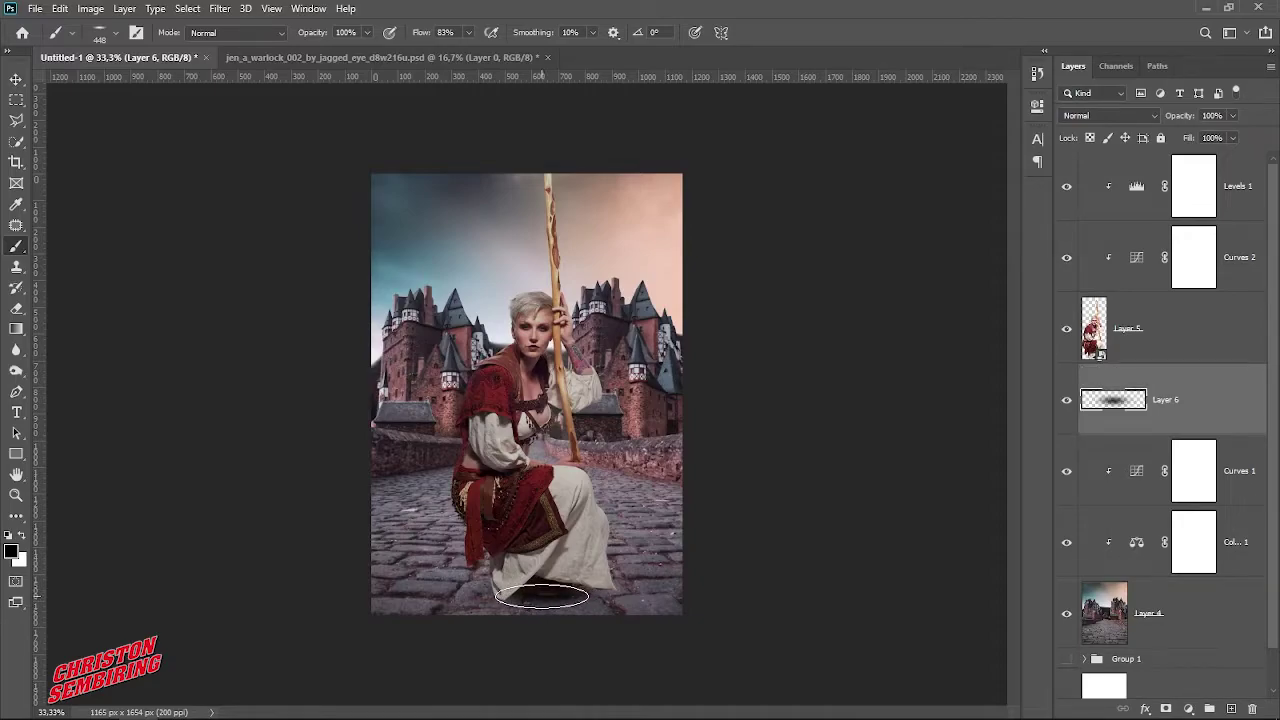
drag(542, 596, 552, 595)
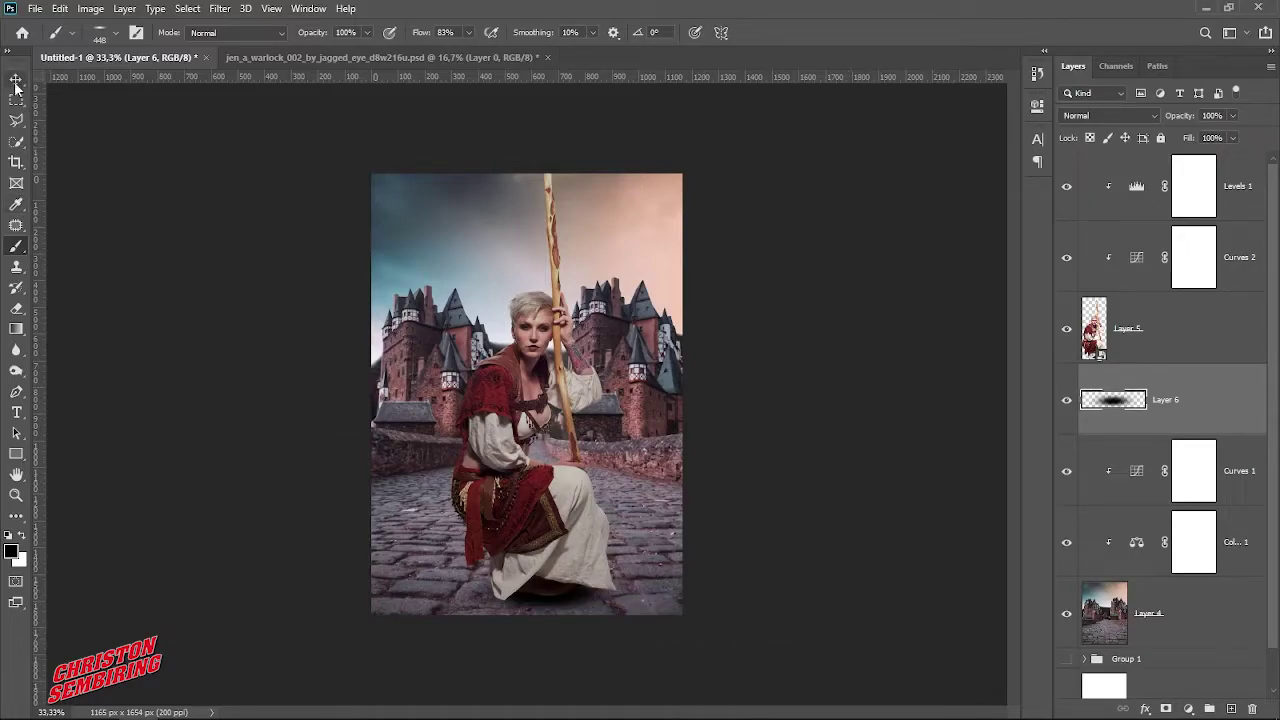
Set the Layer 6 shadow to 95% opacity, stretch it about 113% wider, and shift it right.
click(15, 80)
click(1233, 116)
drag(1237, 137, 1232, 137)
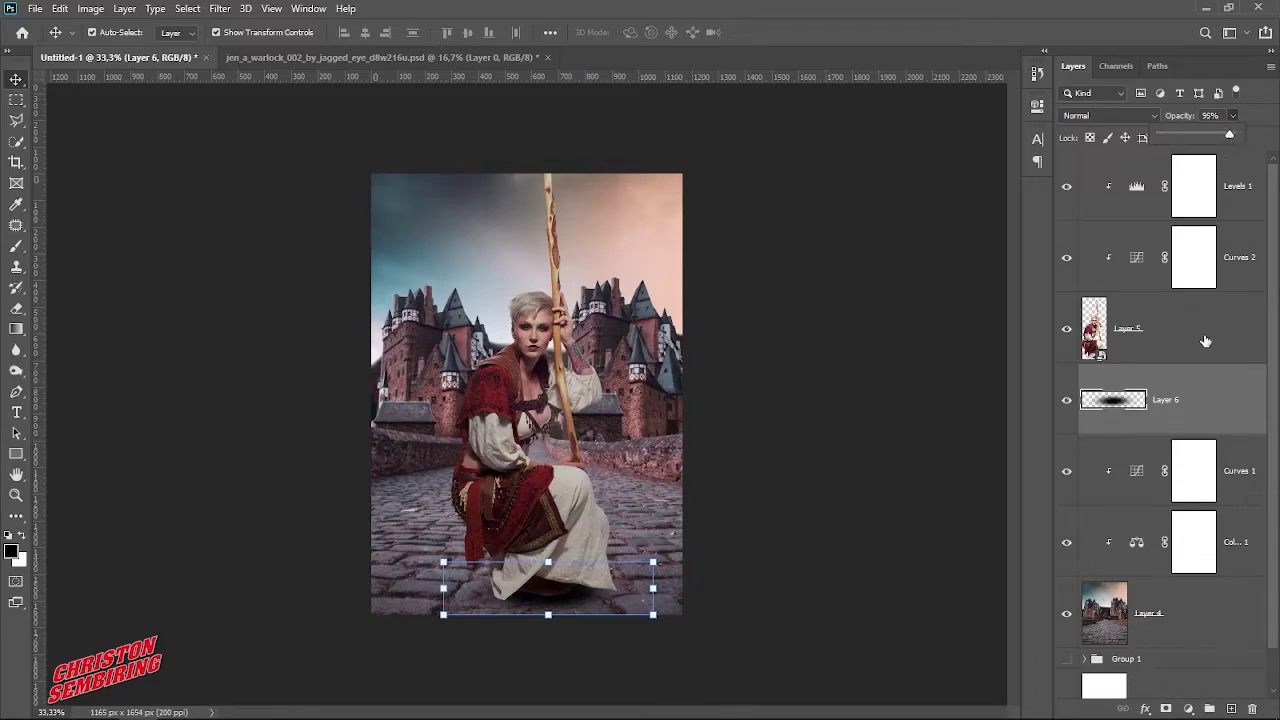
drag(653, 588, 678, 591)
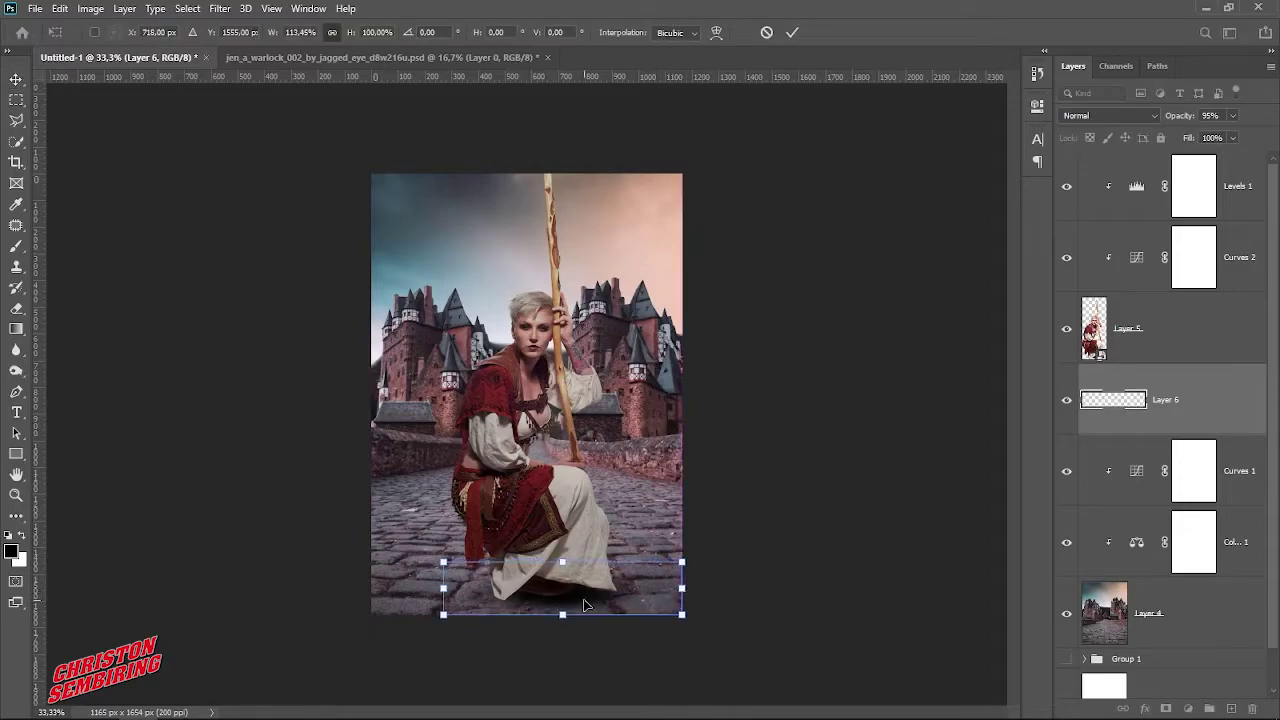
key(Return)
drag(576, 602, 595, 602)
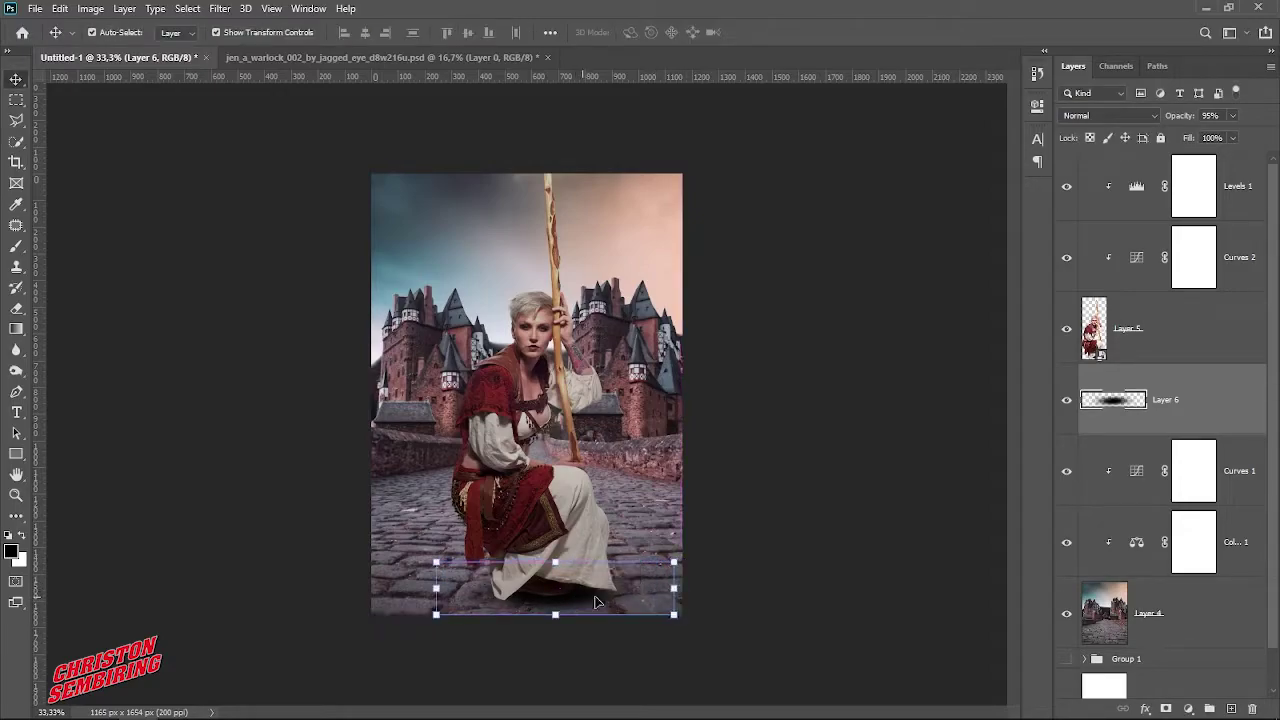
Select the Layer 4 castle background.
click(837, 568)
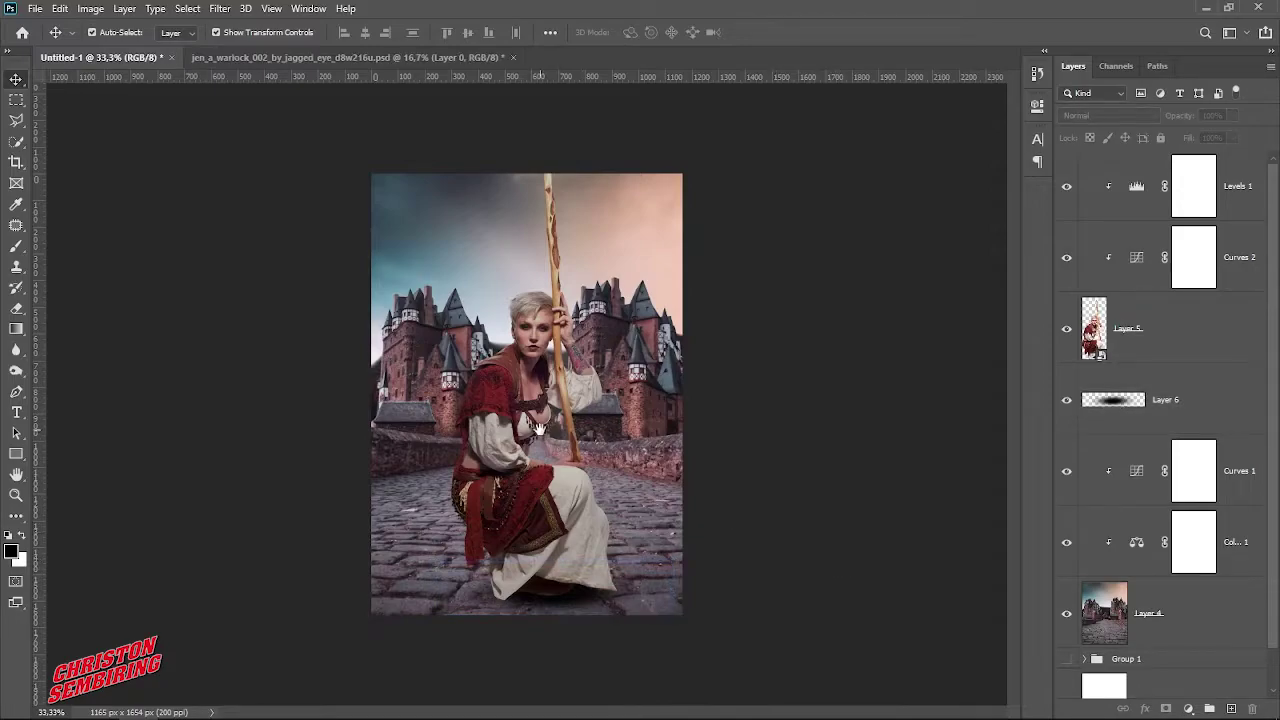
scroll(530, 428, up, 1)
scroll(530, 428, down, 1)
click(645, 376)
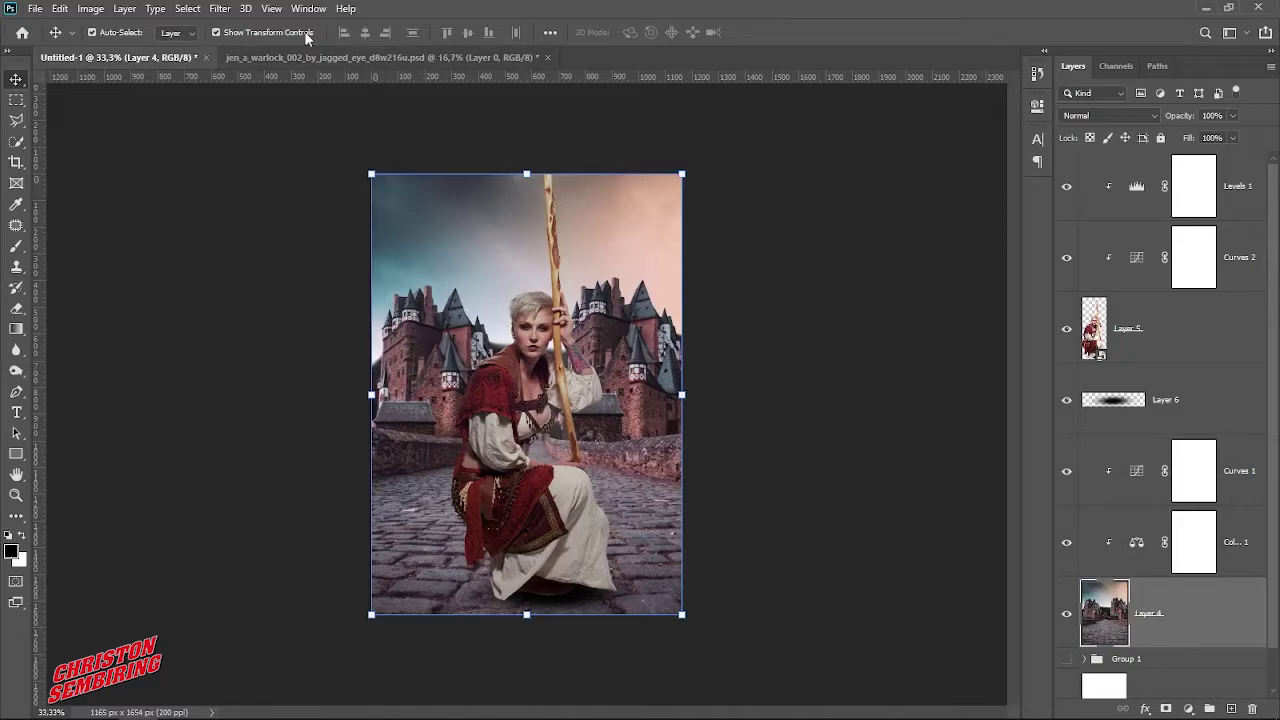
Open the Tilt-Shift blur on Layer 4 and place the sharp focus band around the woman.
click(220, 9)
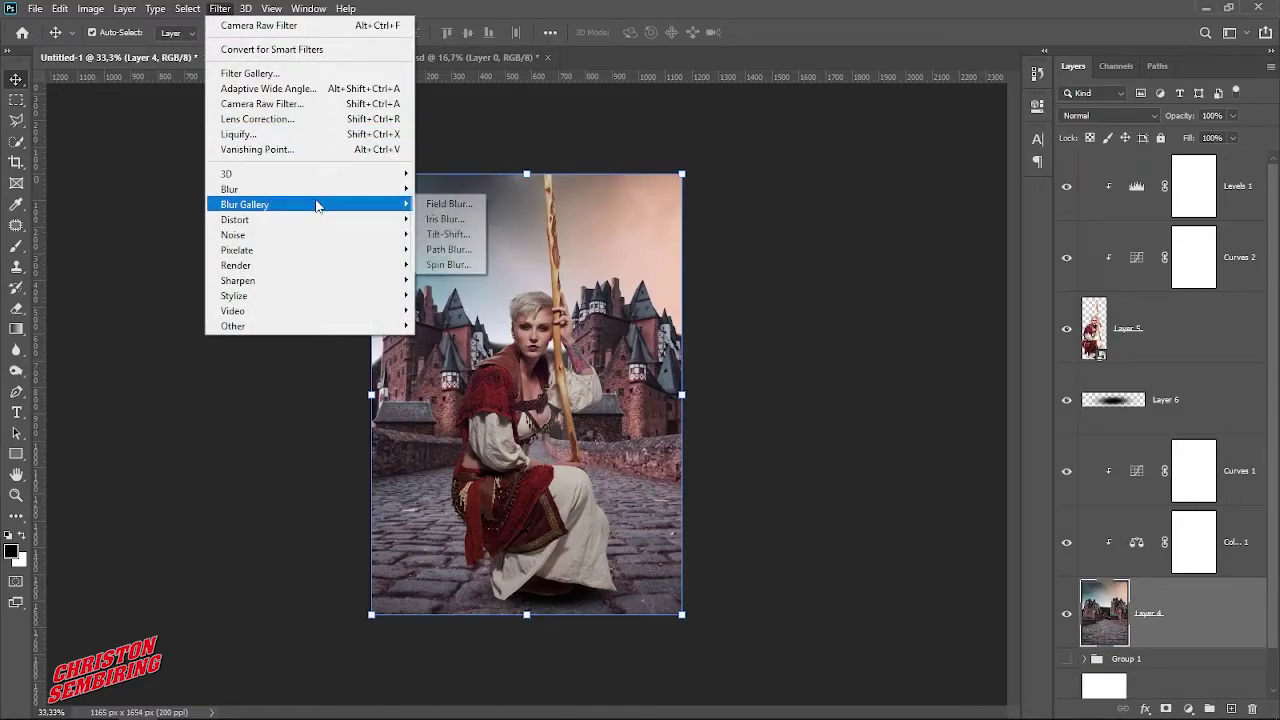
click(450, 238)
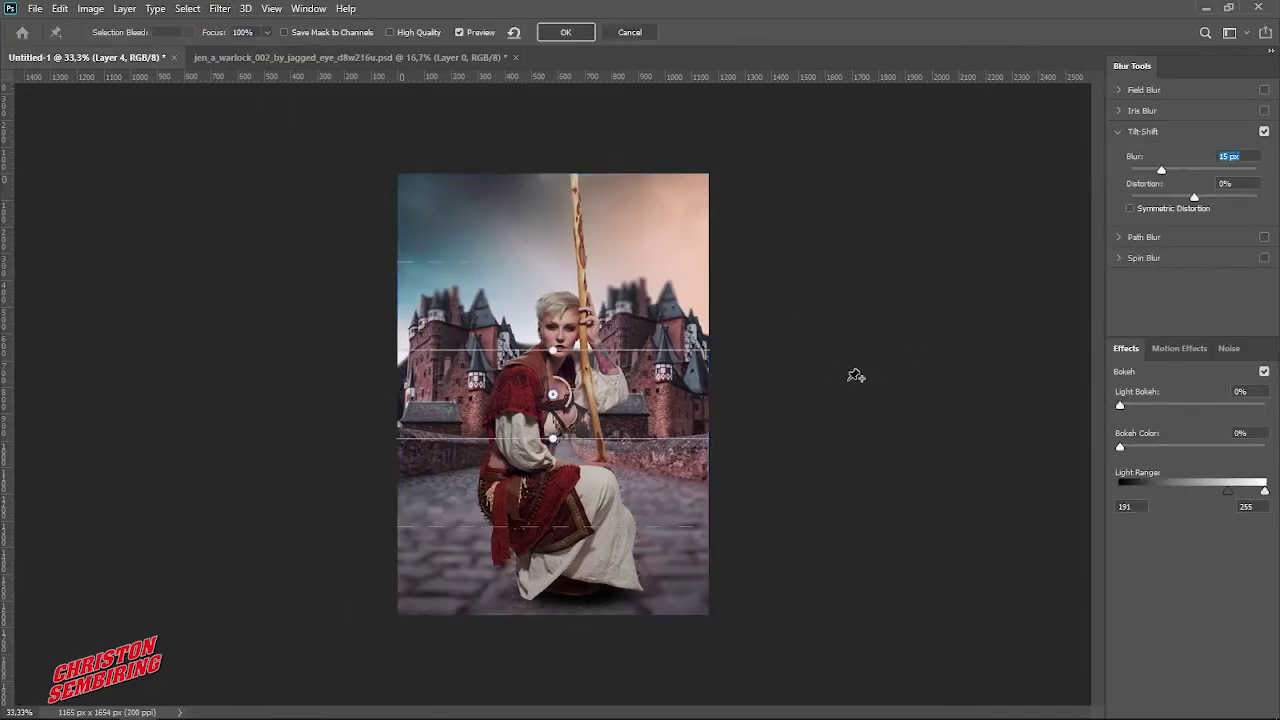
mouse_move(553, 395)
mouse_down()
mouse_move(556, 570)
mouse_move(564, 563)
mouse_up()
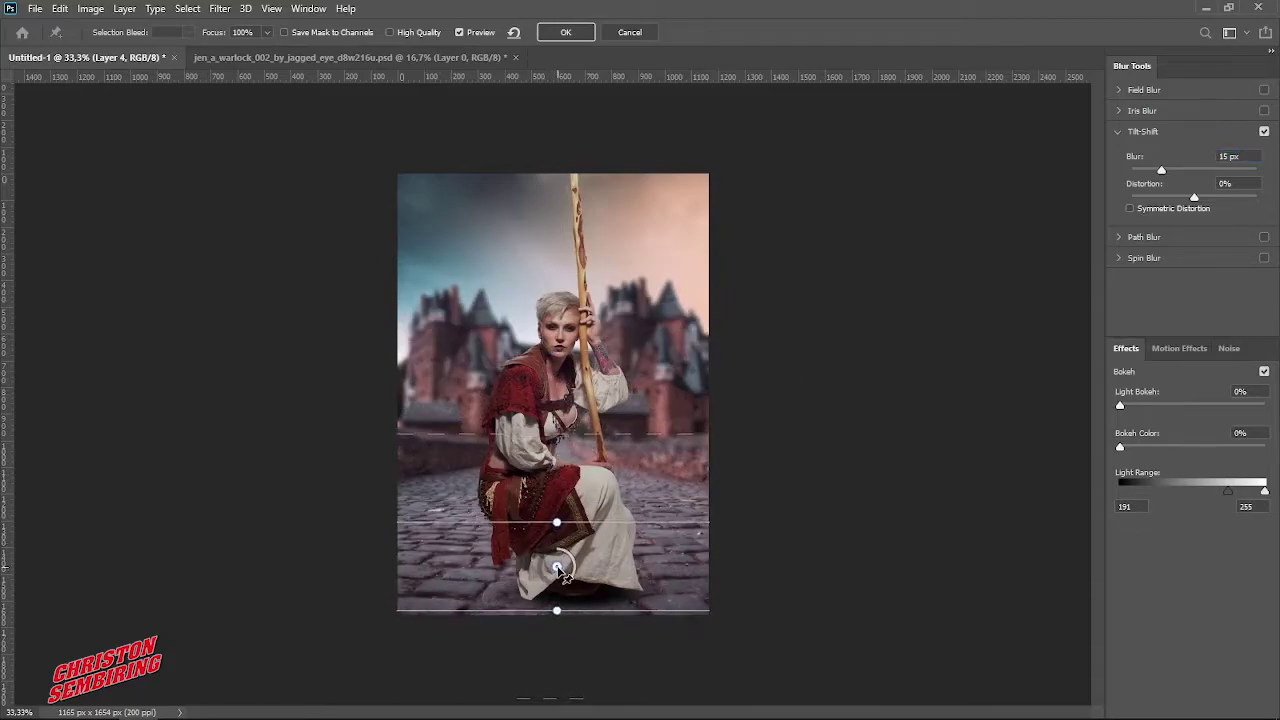
drag(606, 436, 606, 372)
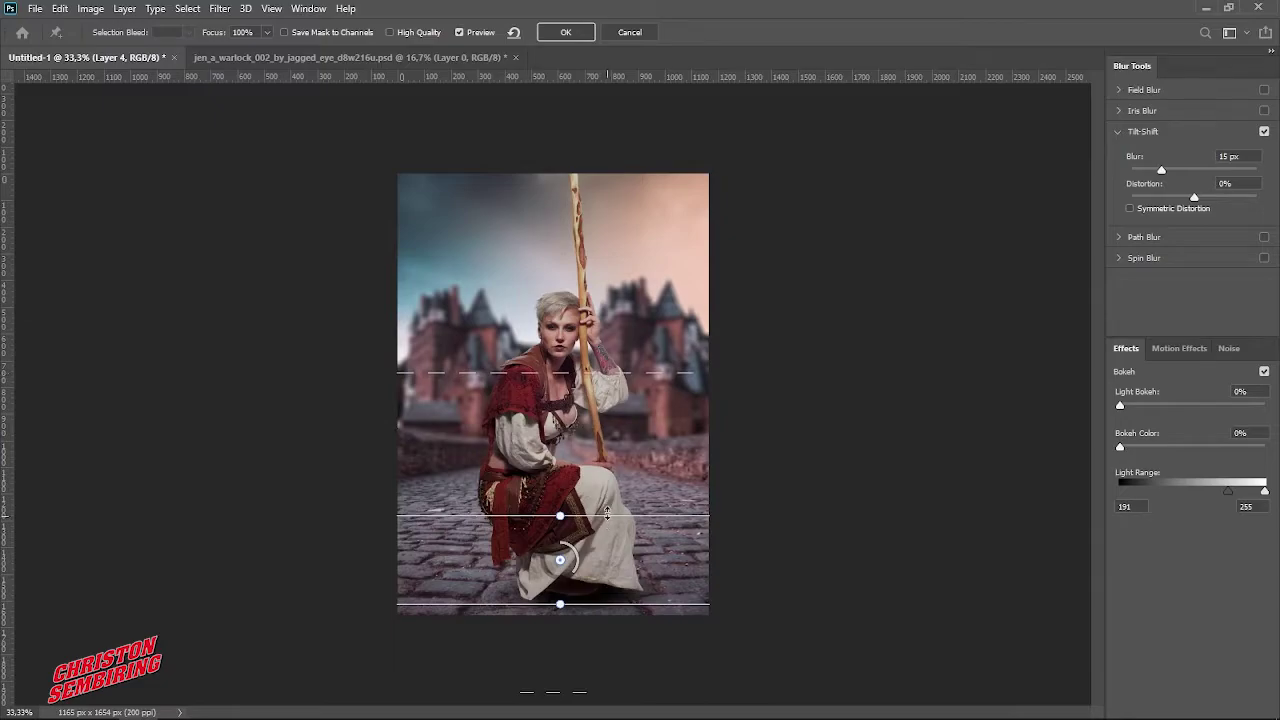
drag(606, 513, 621, 414)
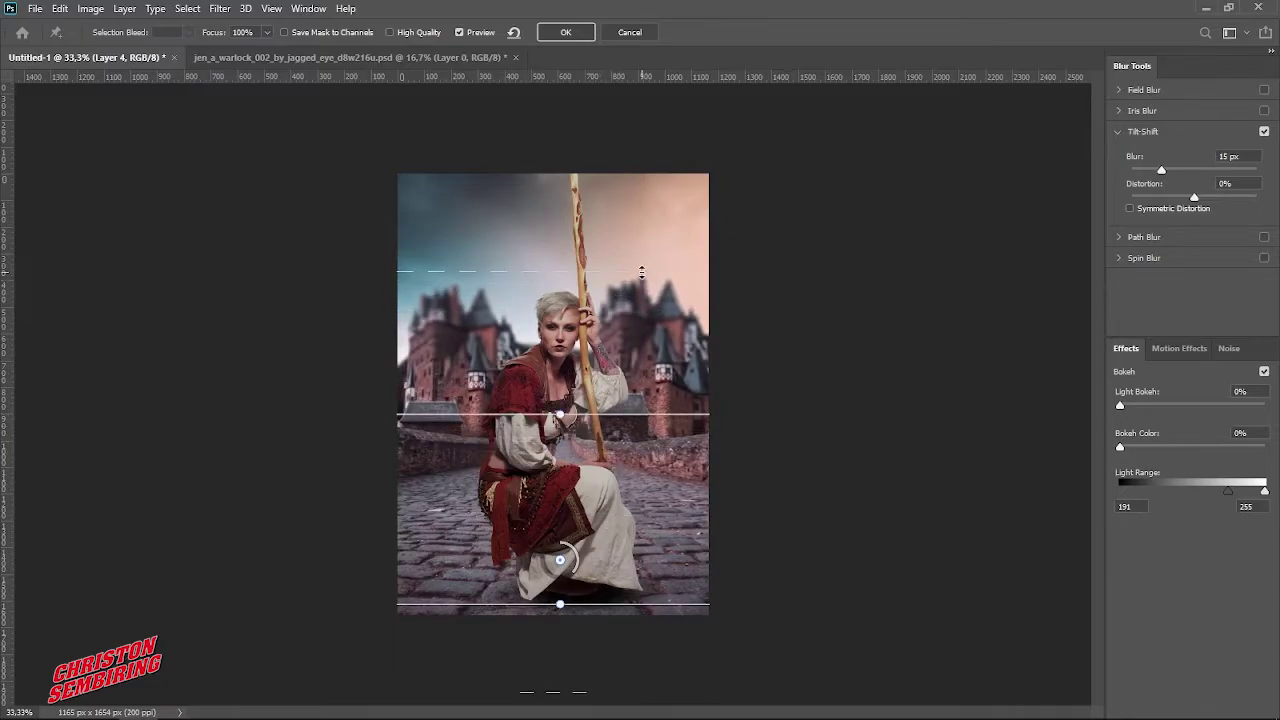
drag(641, 271, 641, 302)
drag(616, 414, 618, 467)
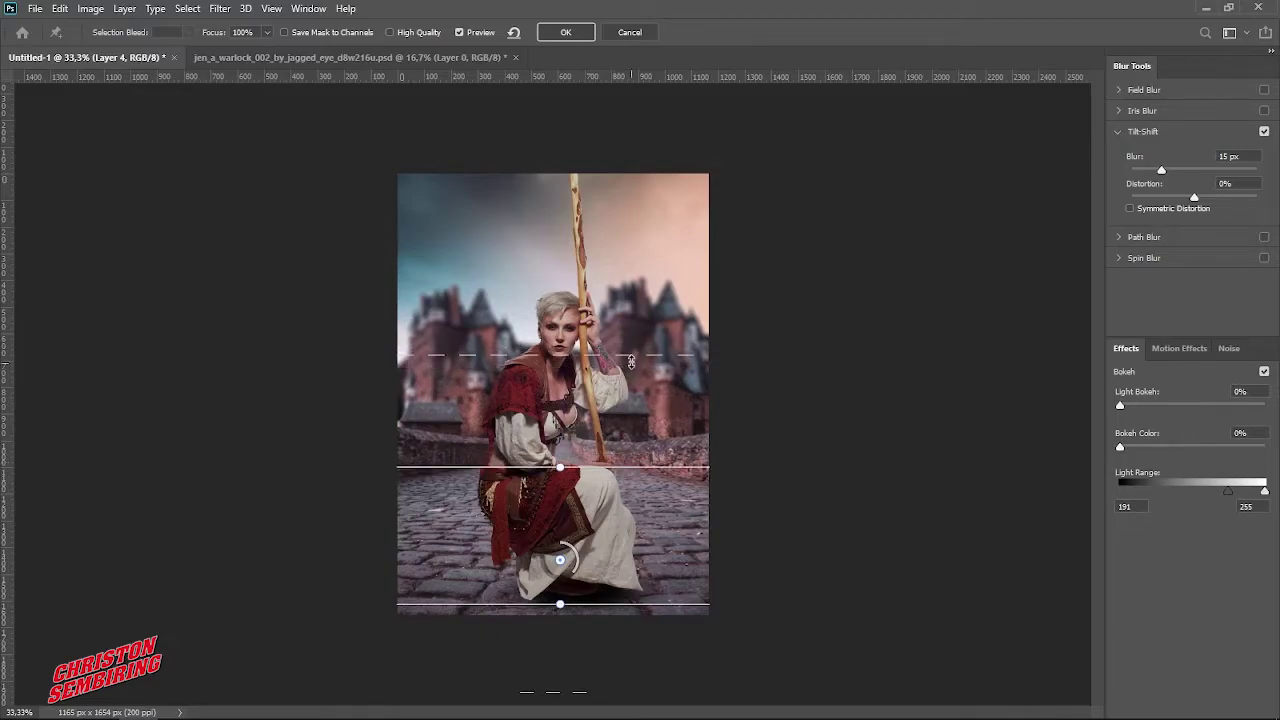
drag(631, 356, 630, 344)
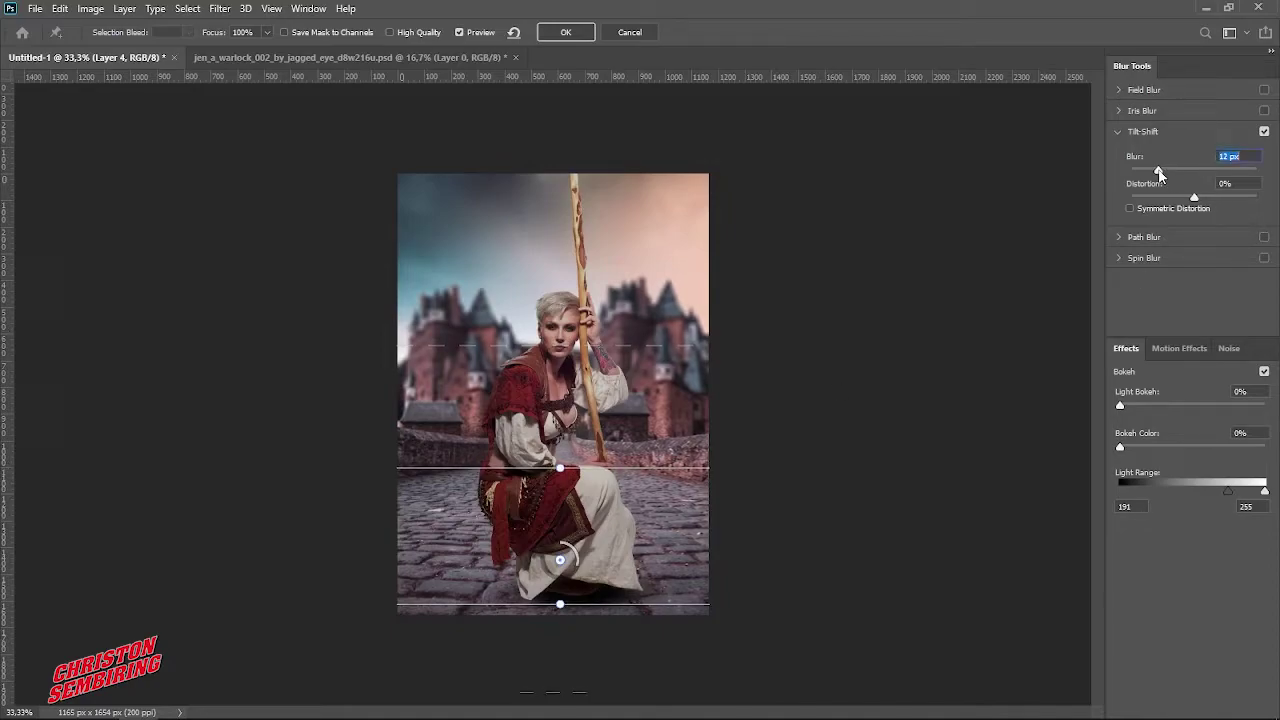
Set the tilt-shift blur to 6 px, refine the focus and fade lines, and apply it.
drag(1159, 174, 1149, 173)
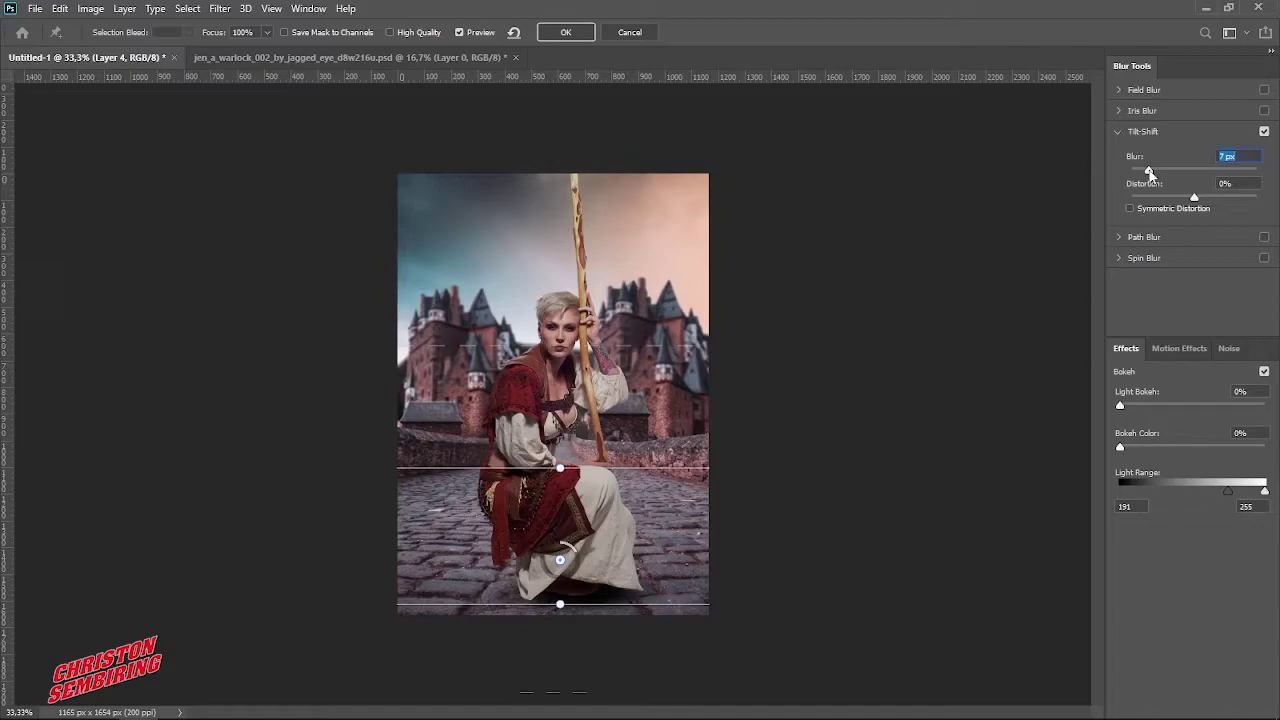
drag(1149, 173, 1146, 173)
key(Up)
key(Up)
drag(578, 467, 578, 495)
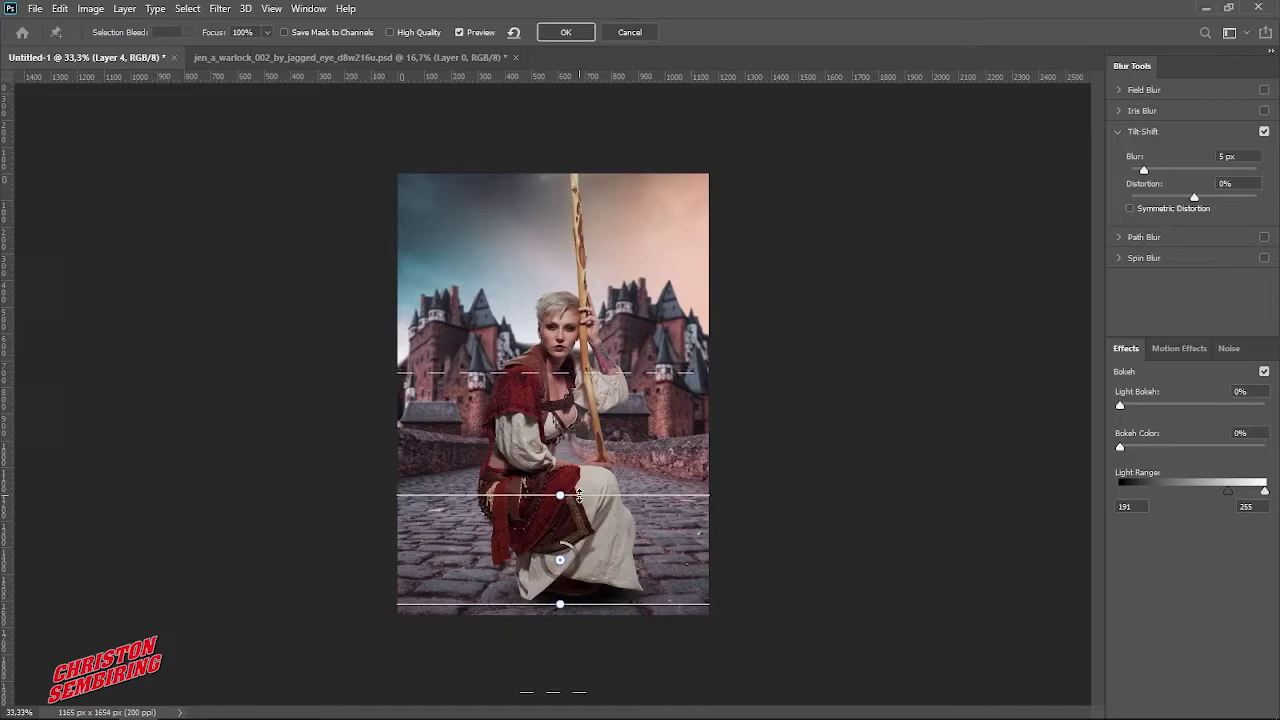
drag(620, 372, 620, 409)
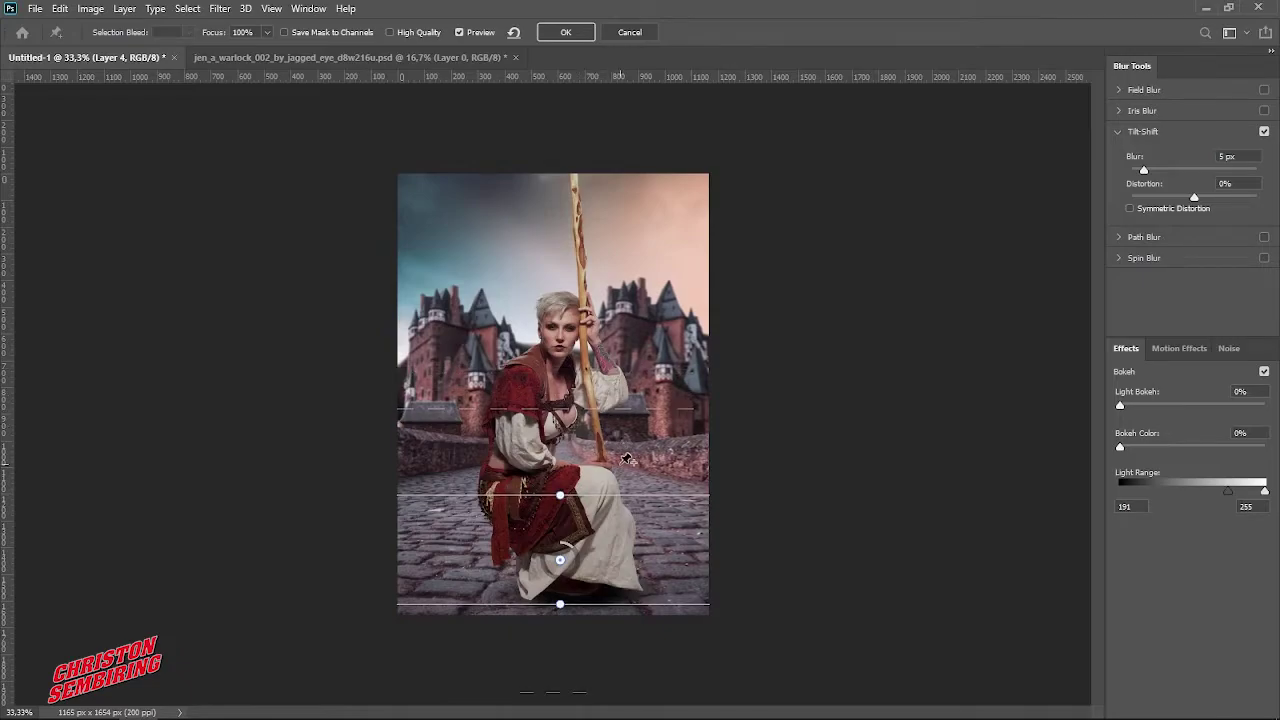
drag(621, 495, 621, 509)
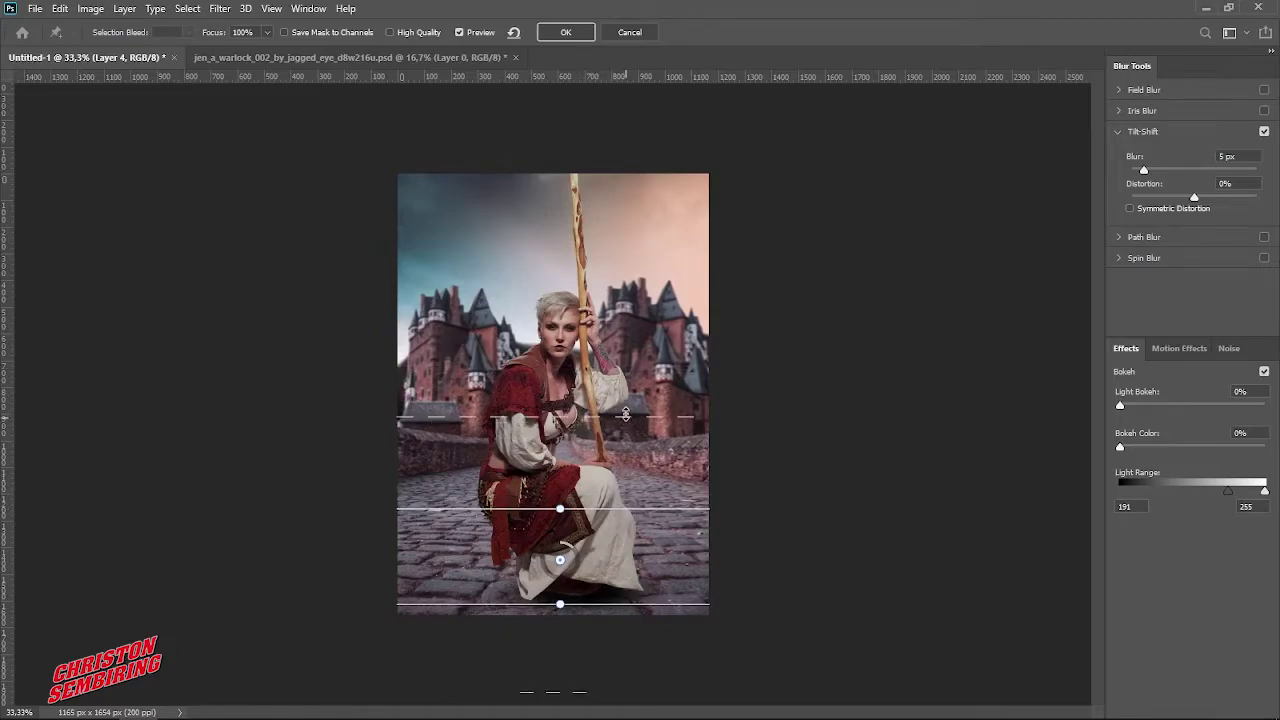
drag(625, 413, 625, 410)
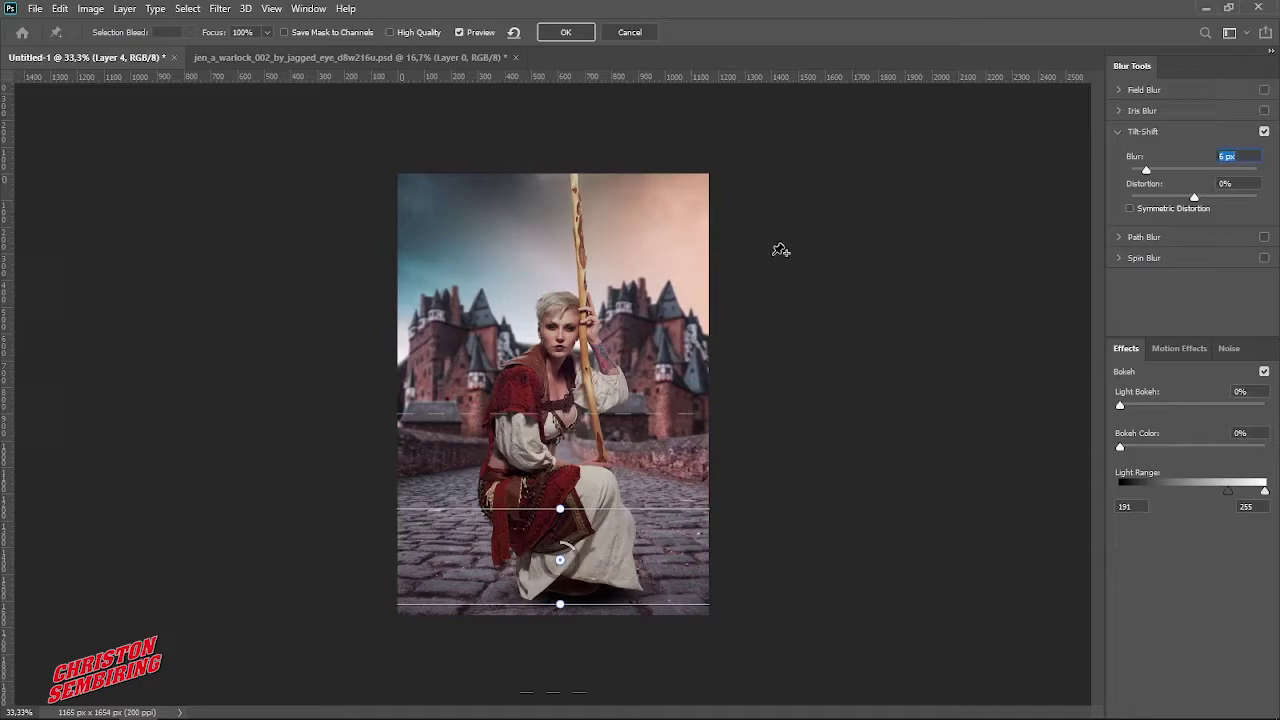
click(565, 32)
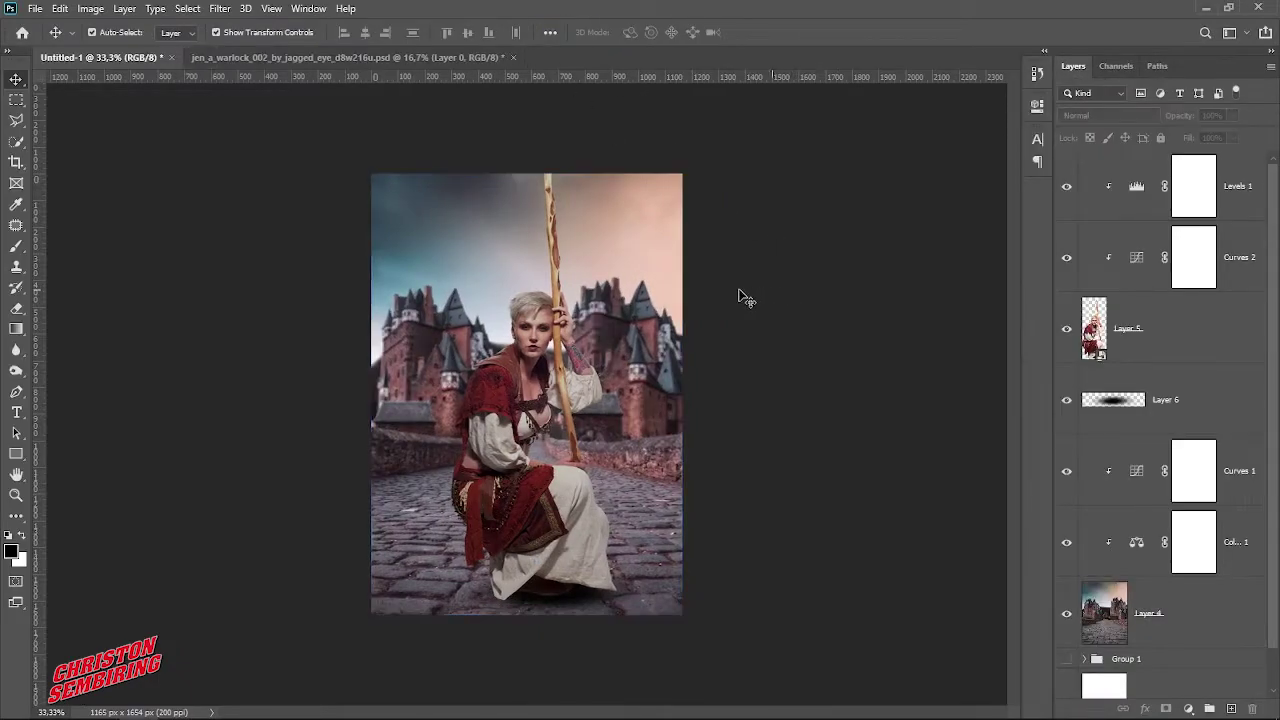
Add a Gradient Fill layer directly above Curves 1.
scroll(1164, 364, down, 1)
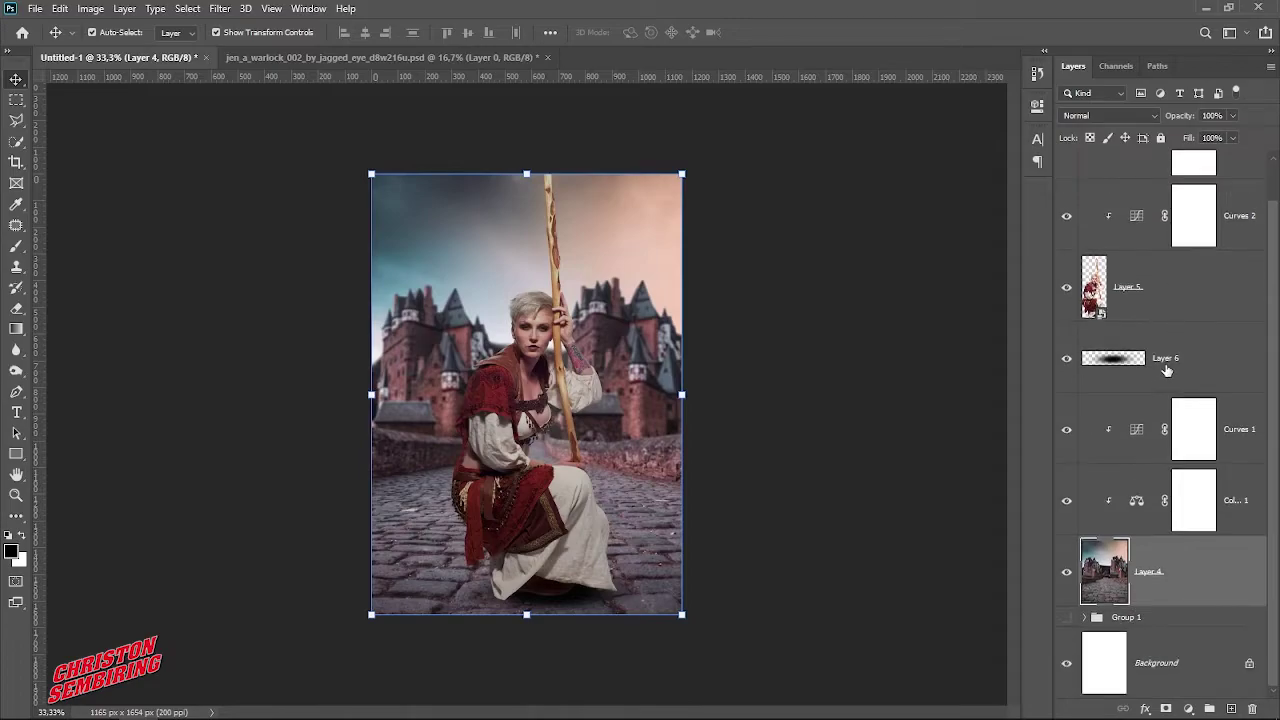
click(1190, 425)
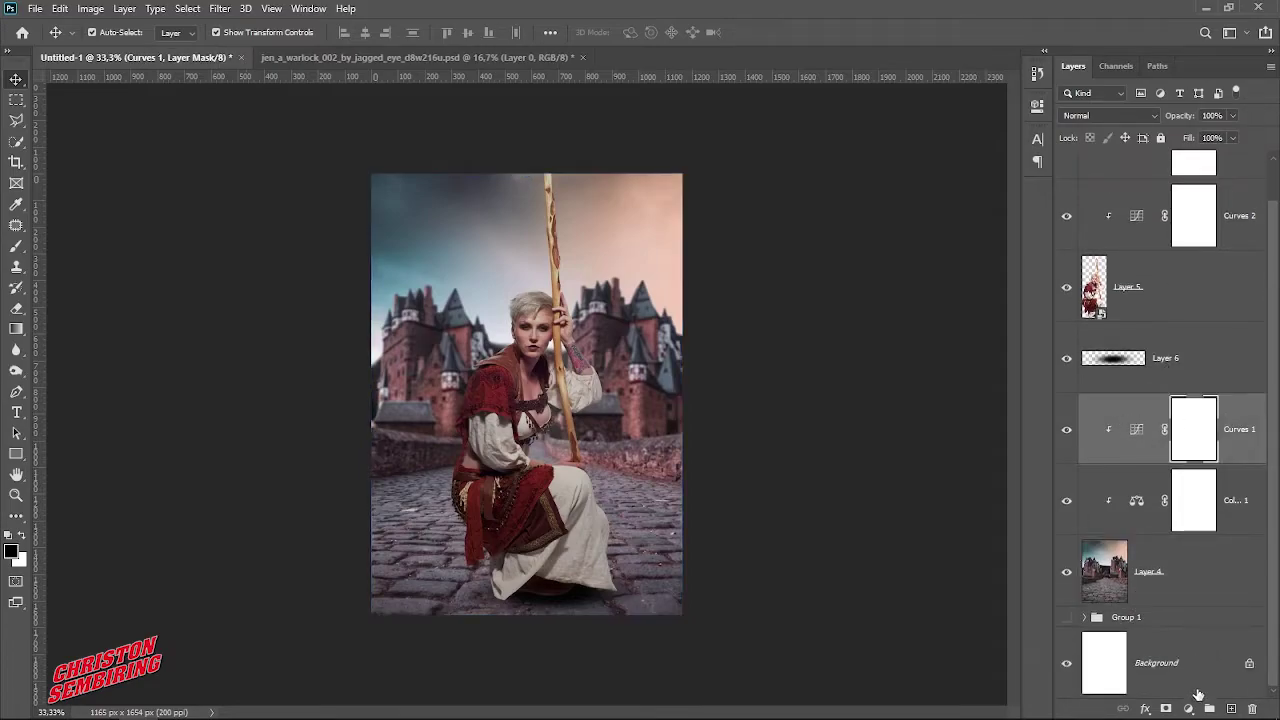
click(1188, 708)
click(1182, 437)
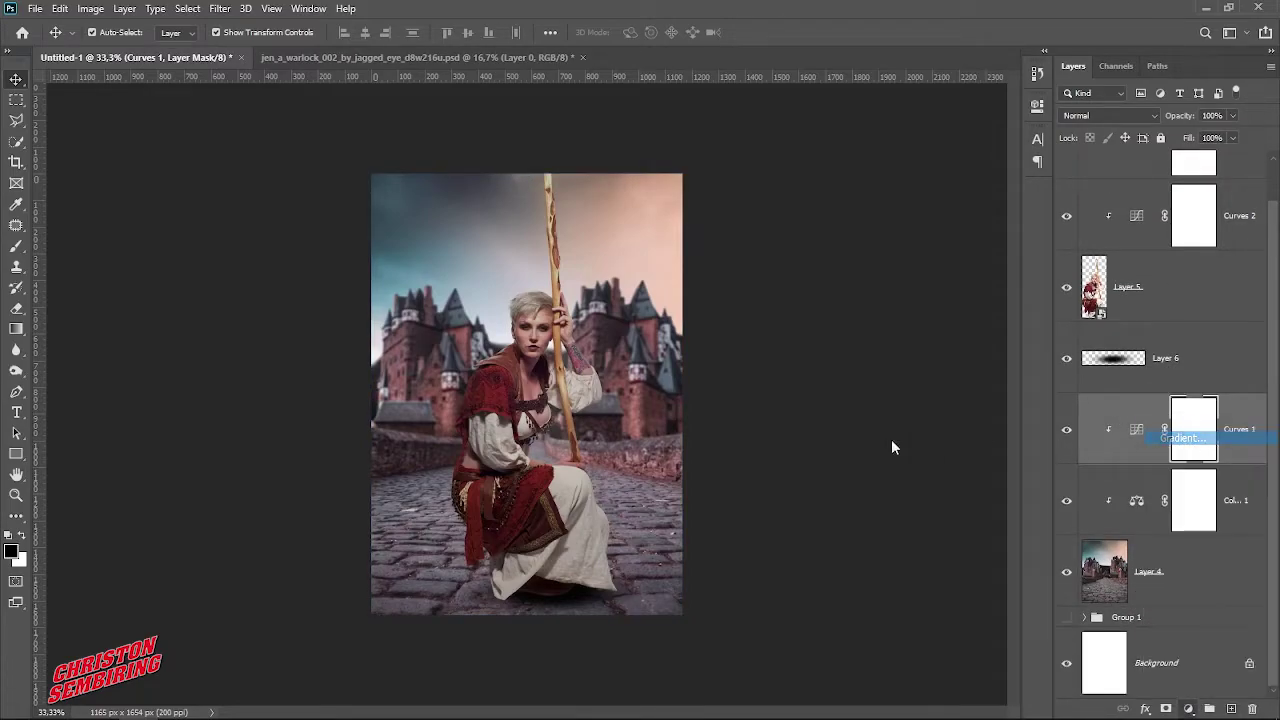
Start from the Basics black-to-white gradient and make its left stop near-white.
click(908, 175)
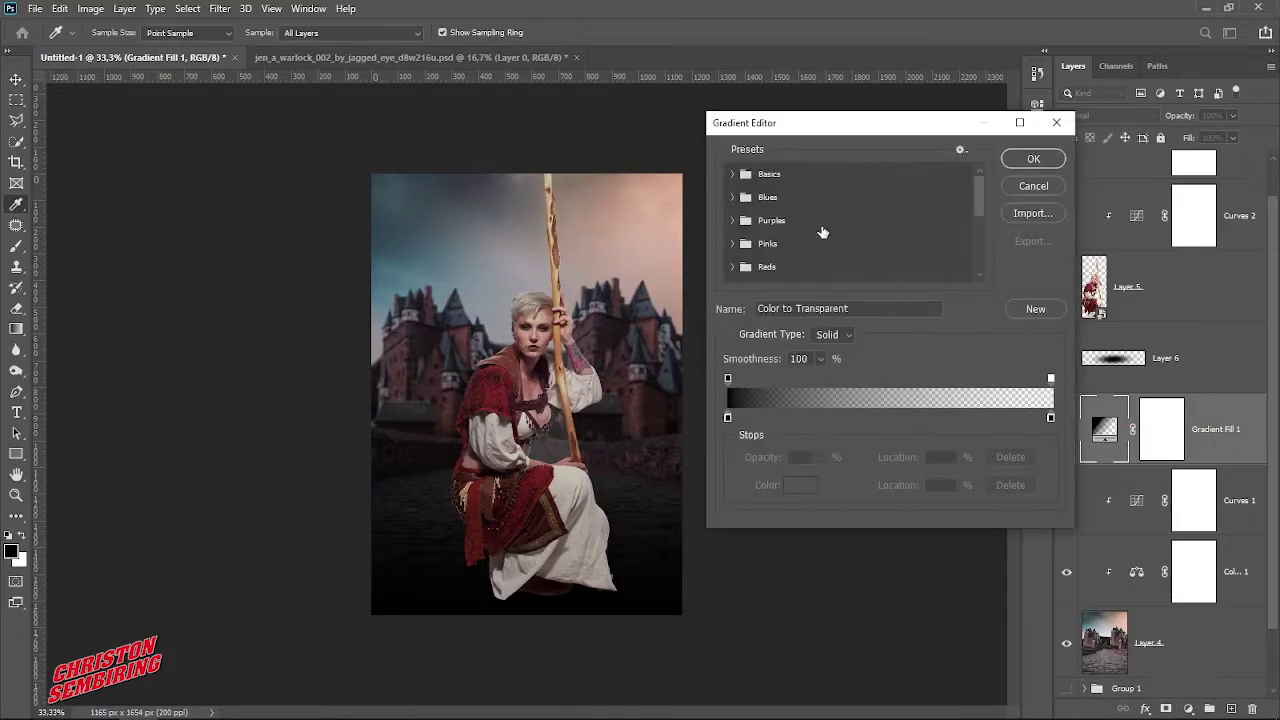
click(733, 175)
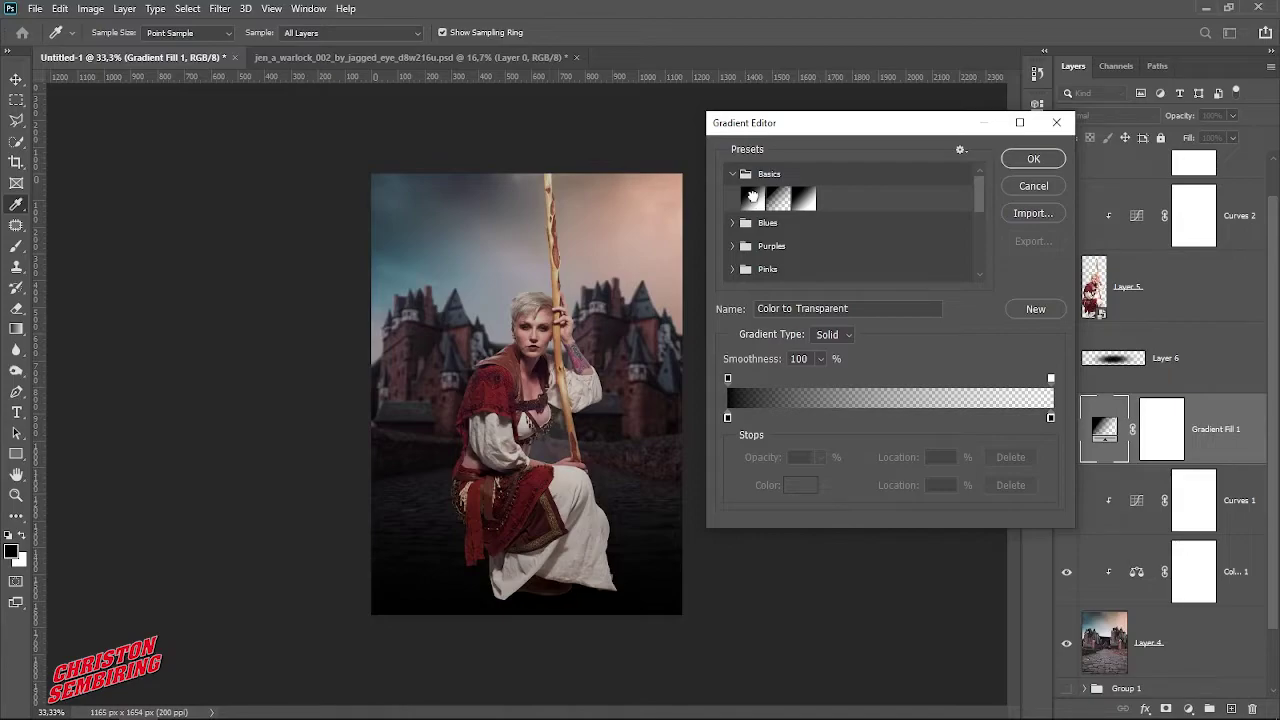
click(752, 197)
click(728, 417)
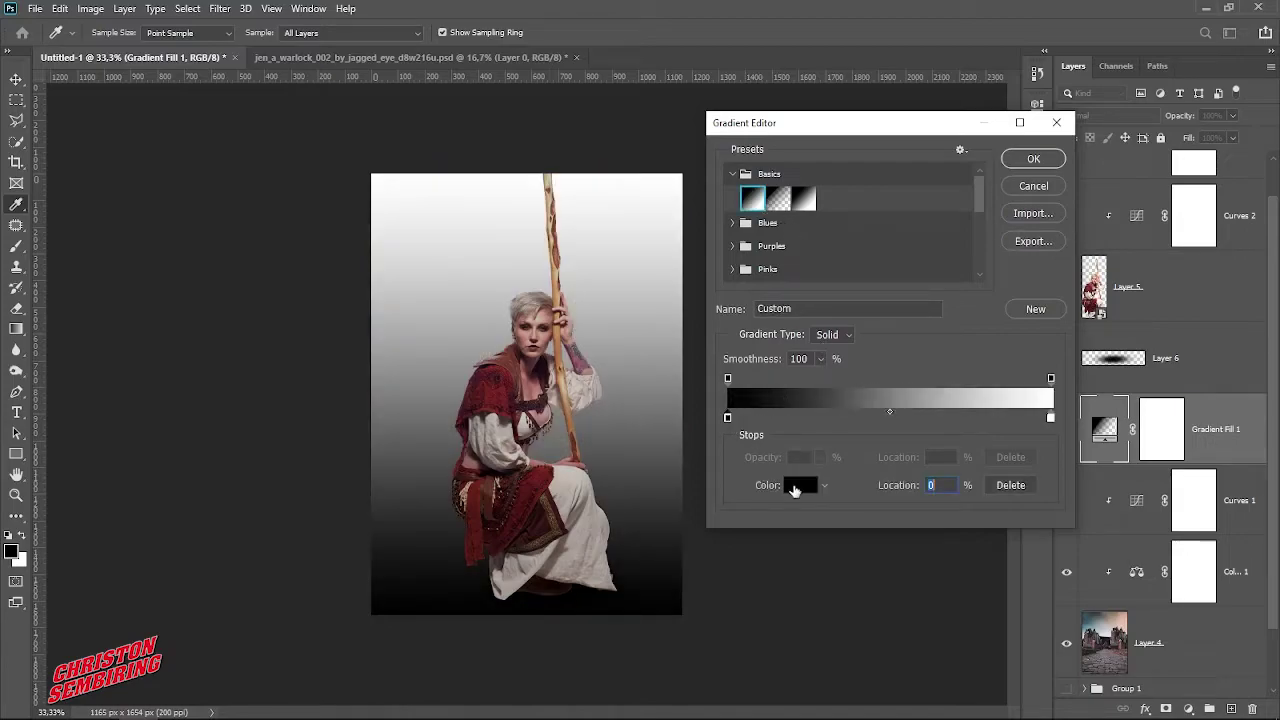
click(800, 485)
drag(880, 383, 748, 176)
click(1140, 197)
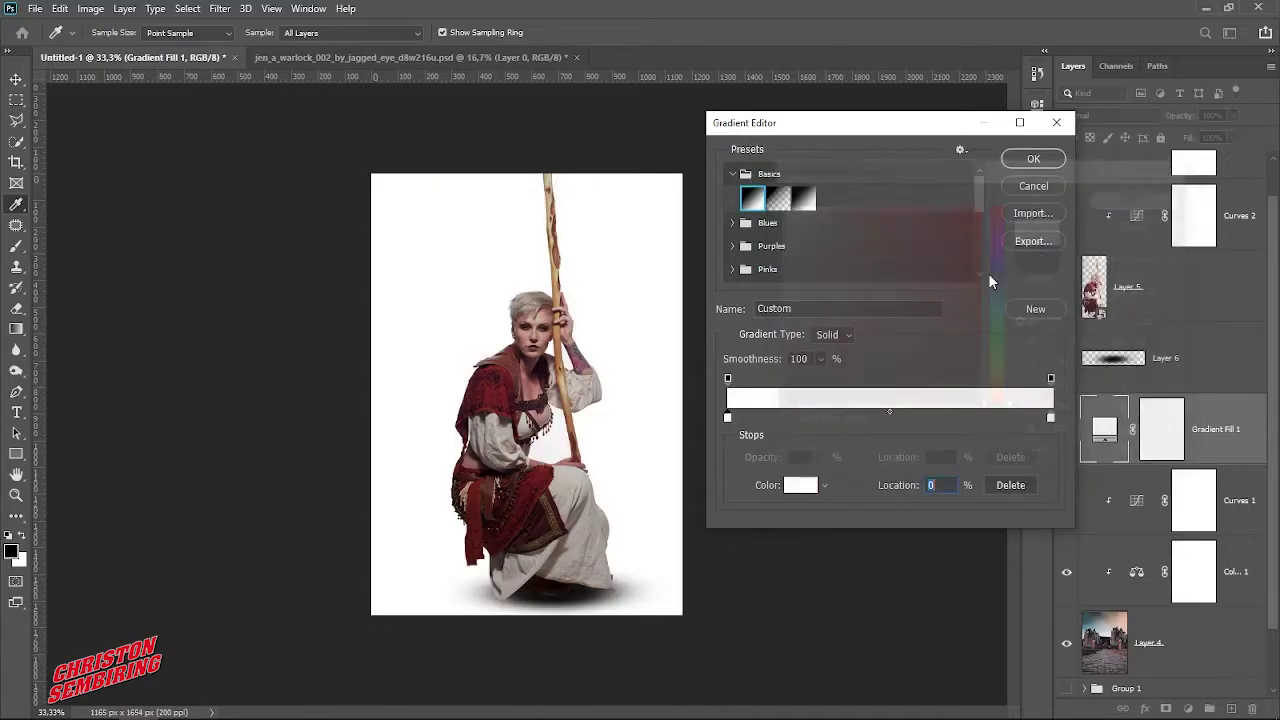
Lower the right end's opacity stop so the gradient fades to transparent.
click(1051, 418)
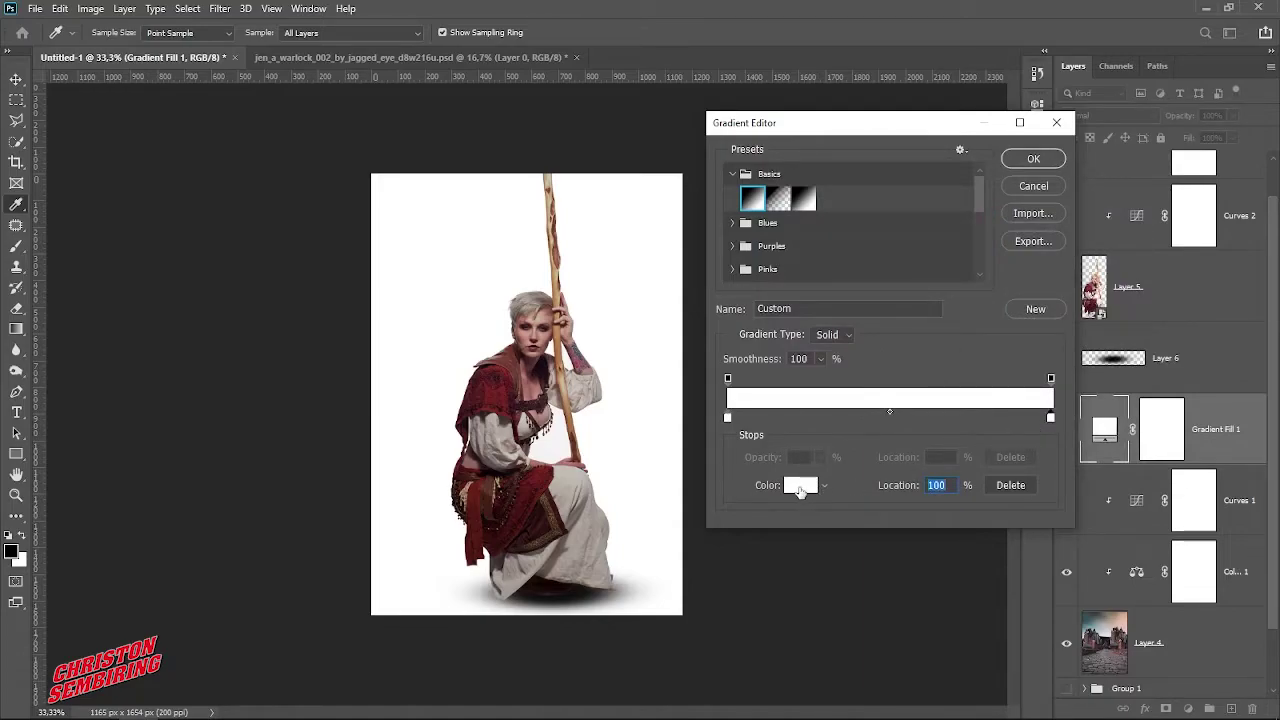
click(1051, 378)
click(820, 457)
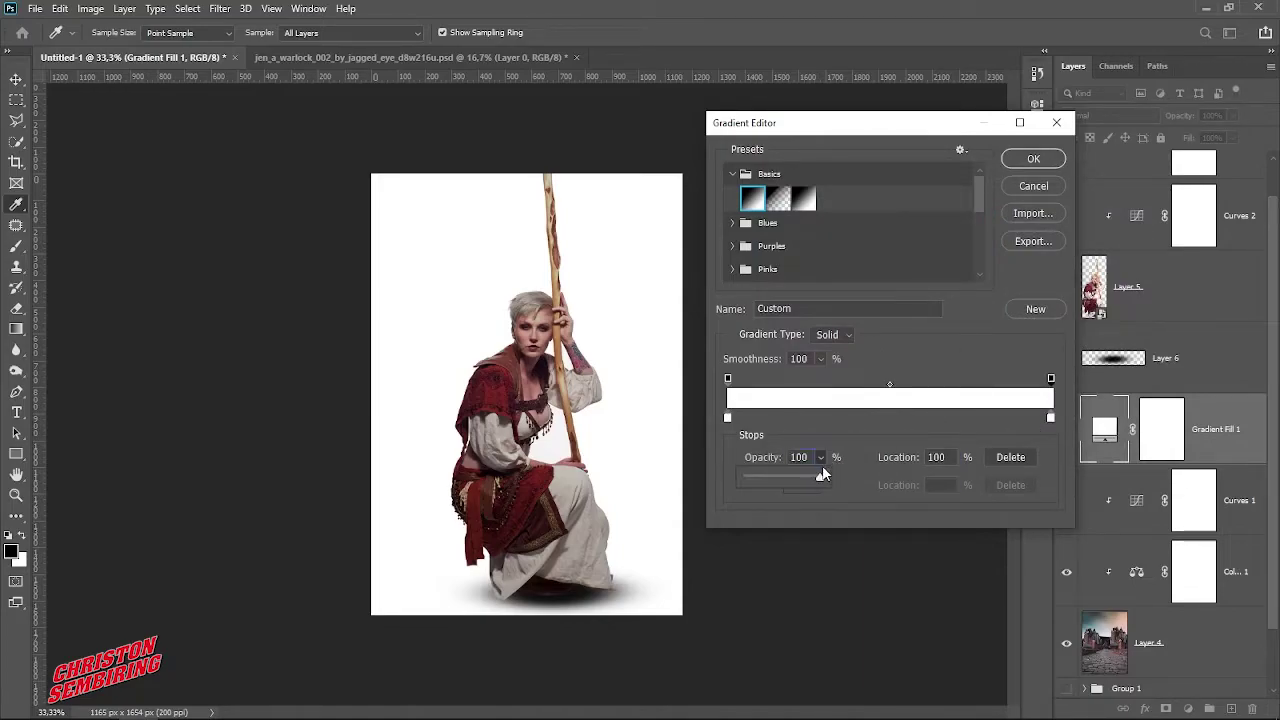
drag(822, 465, 746, 477)
Switch the white gradient to Radial style and centre its glow at the upper left.
click(1036, 160)
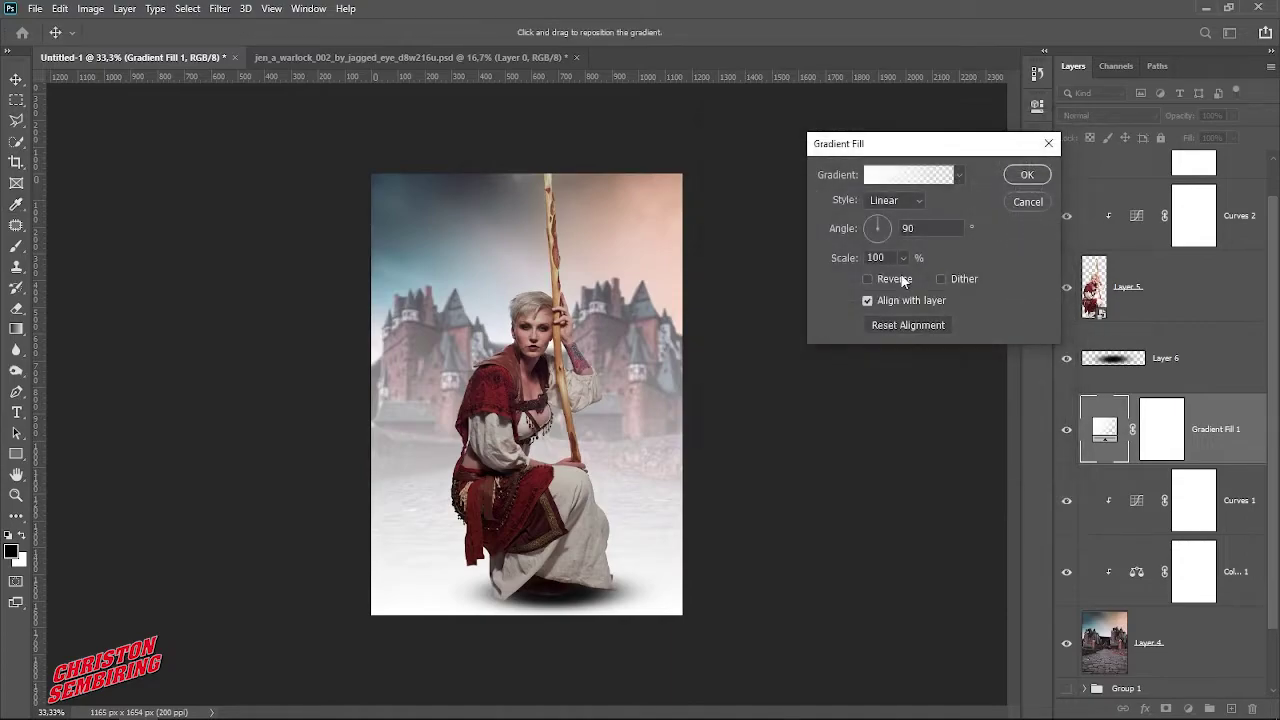
click(895, 200)
click(880, 220)
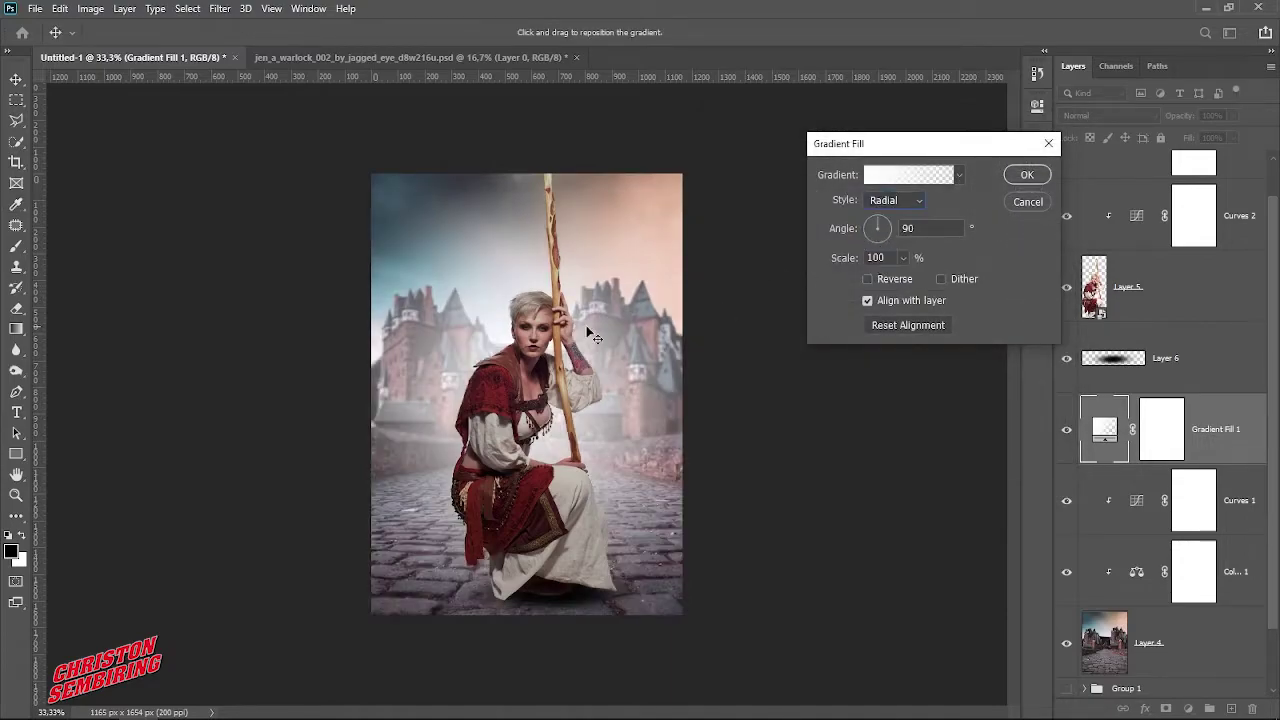
drag(512, 304, 406, 195)
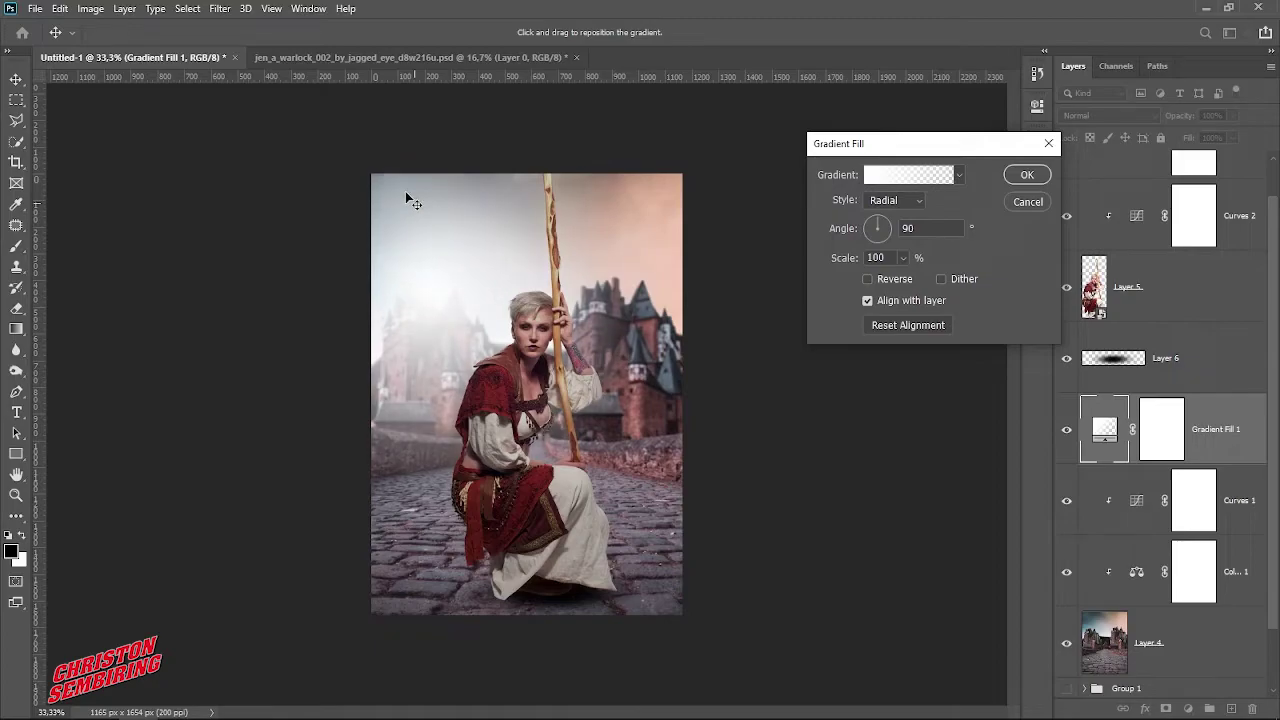
click(1026, 175)
click(1108, 115)
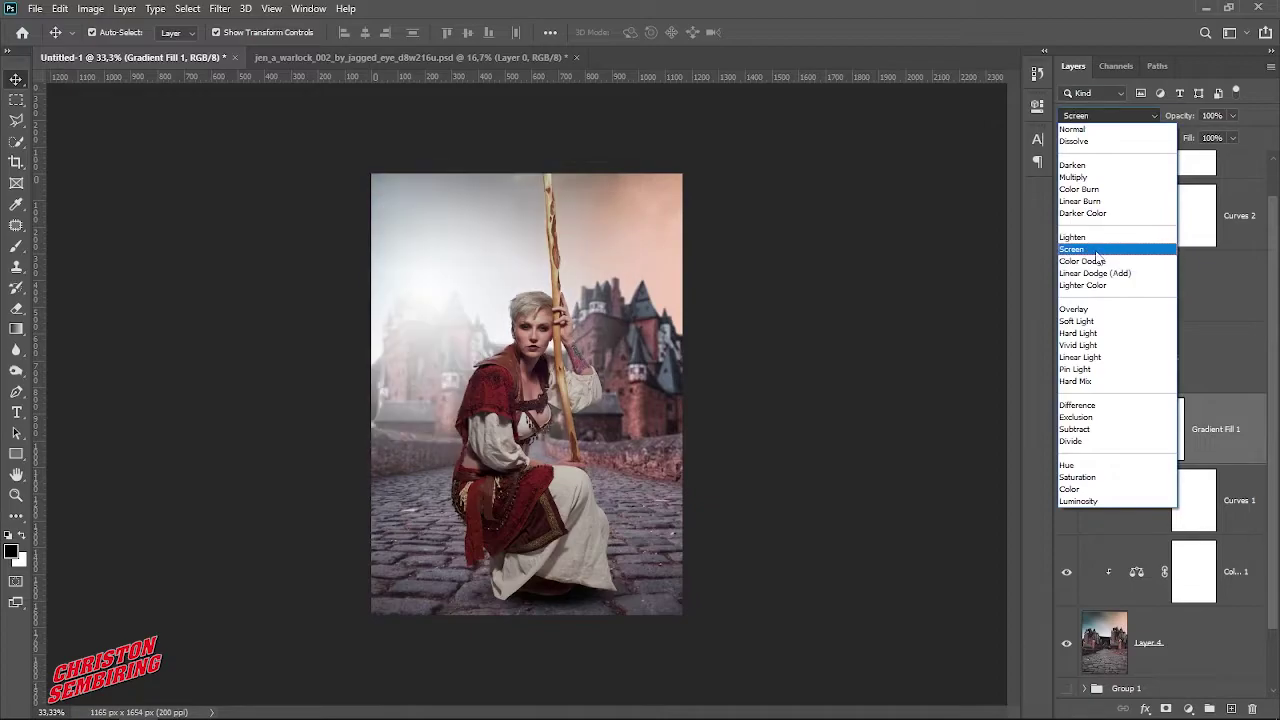
Set Gradient Fill 1 to Screen blend mode and move it to the top of the stack.
click(1096, 252)
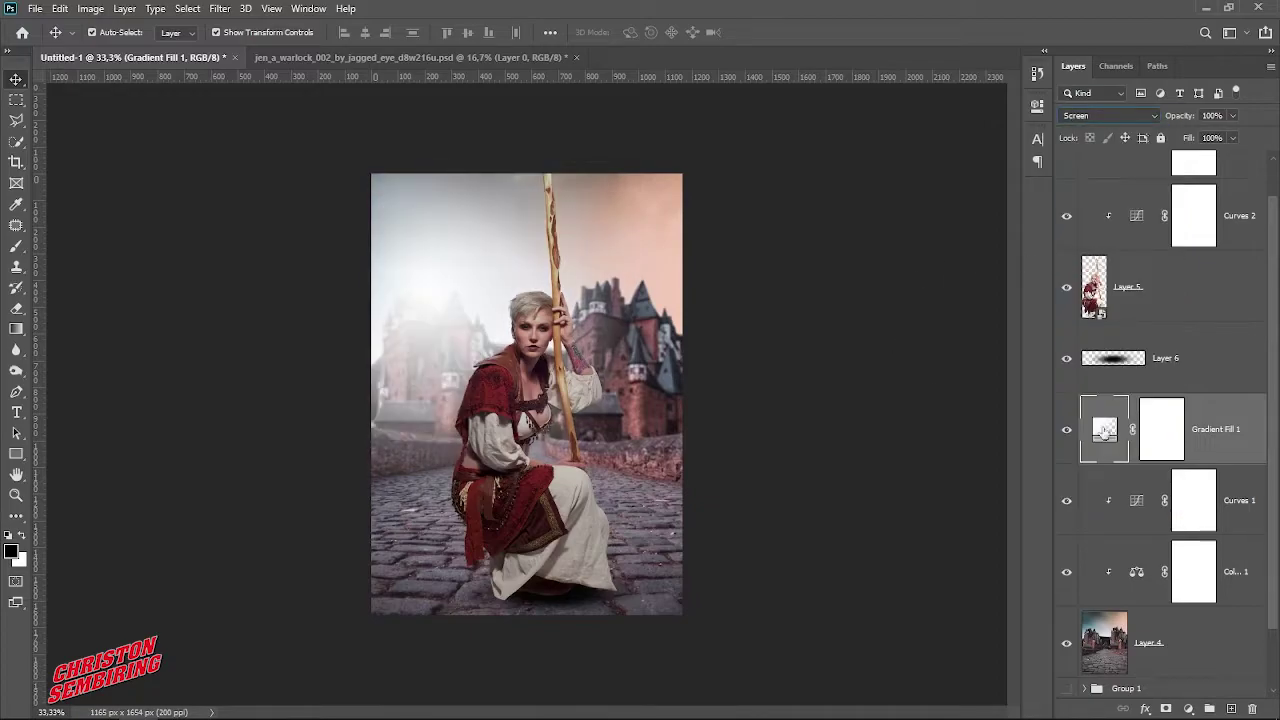
scroll(1228, 438, up, 1)
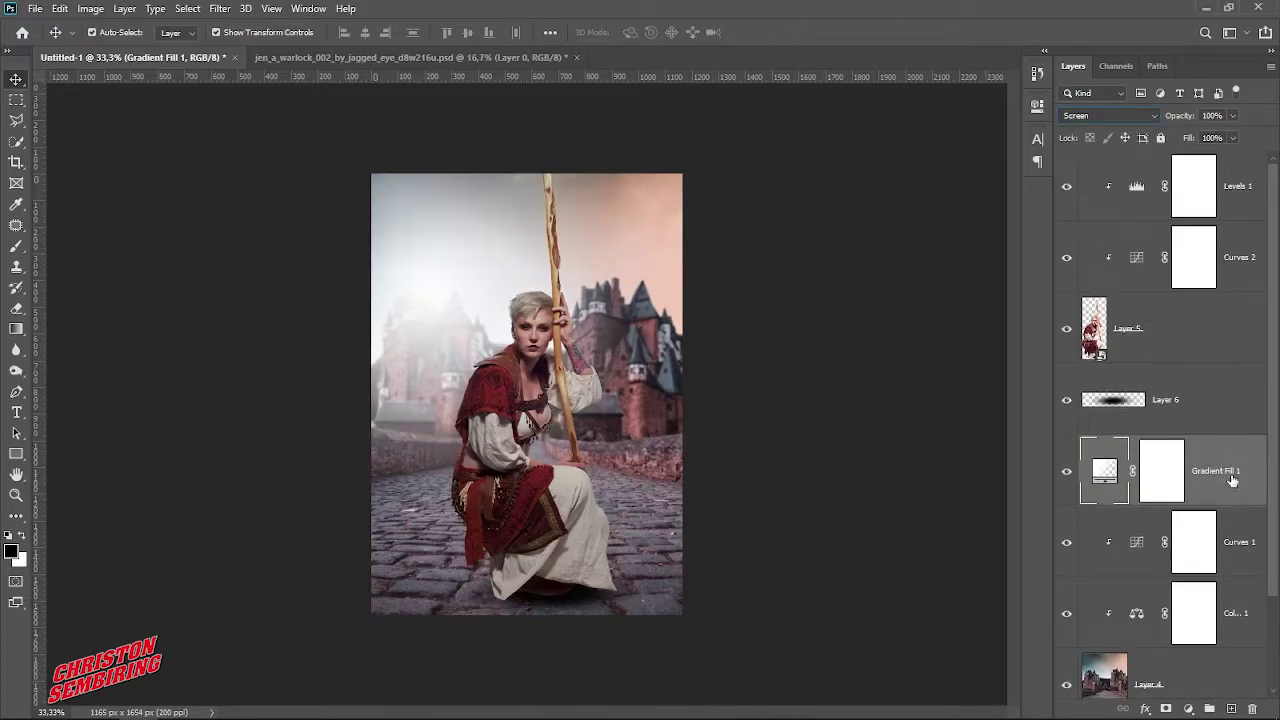
drag(1232, 470, 1230, 160)
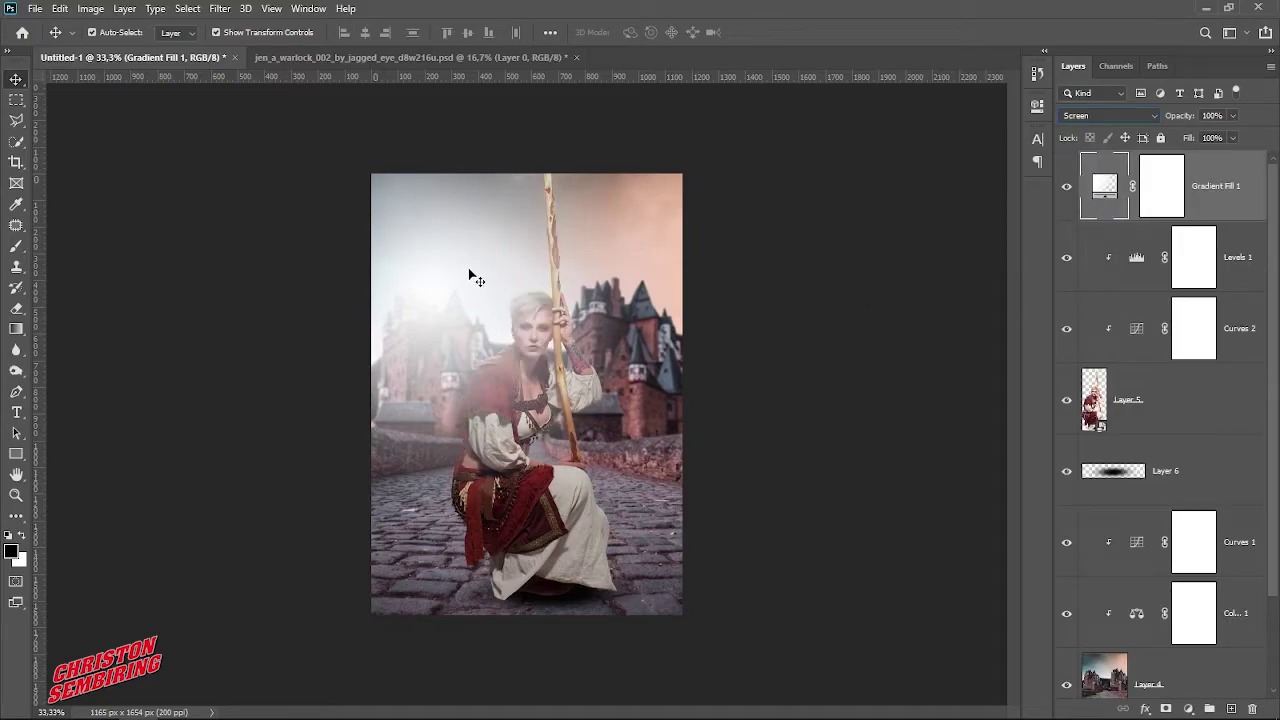
Reposition the gradient glow over the upper-left castles and reopen the gradient editor.
double_click(1105, 186)
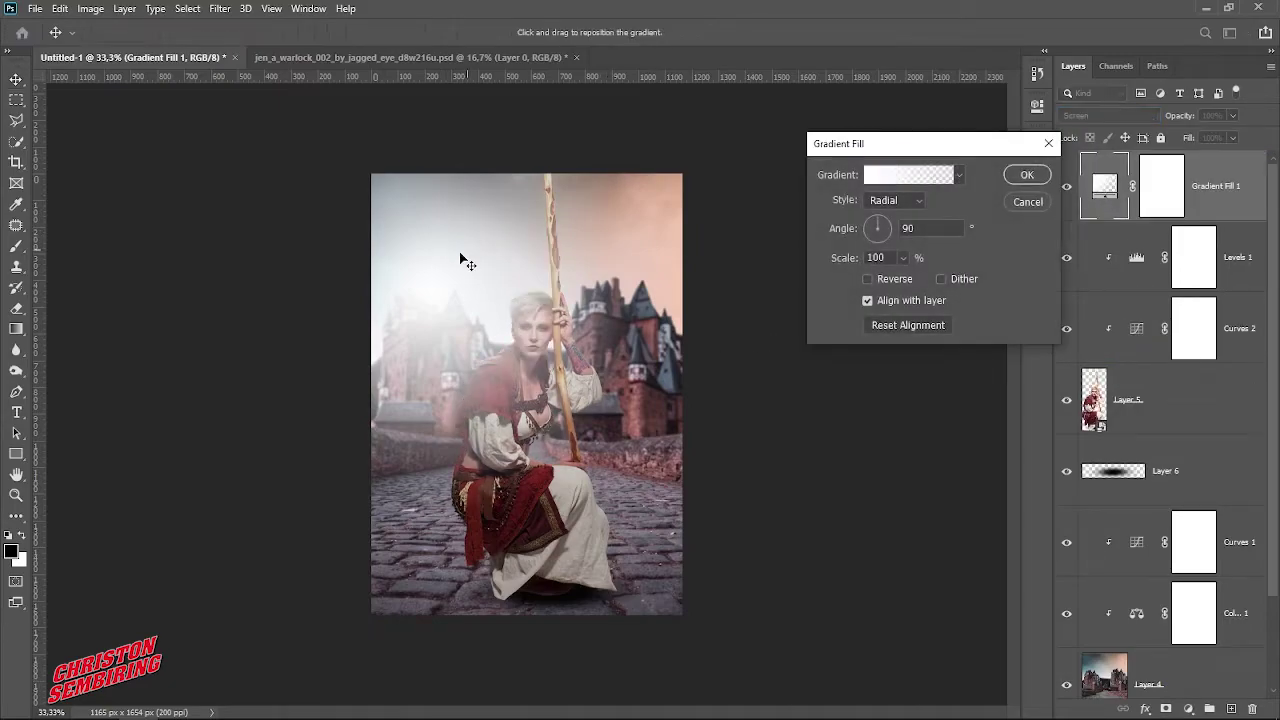
mouse_move(460, 260)
mouse_down()
mouse_move(380, 206)
mouse_move(392, 230)
mouse_up()
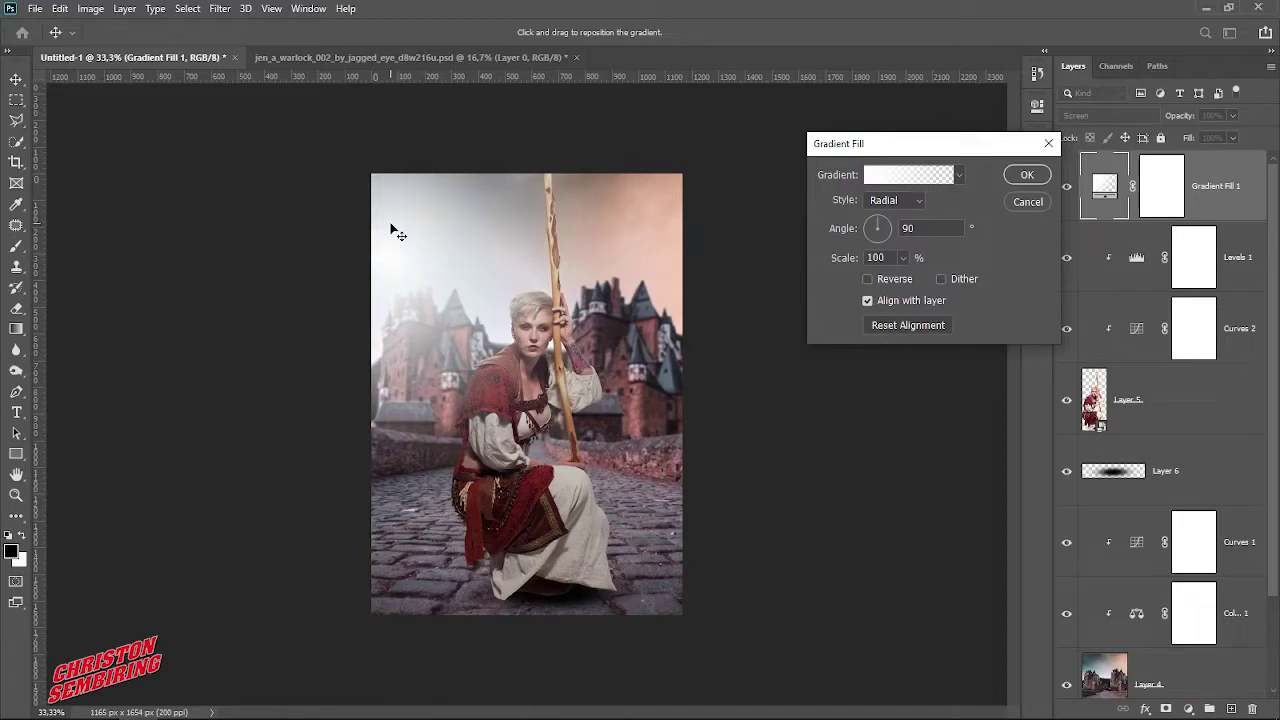
click(921, 177)
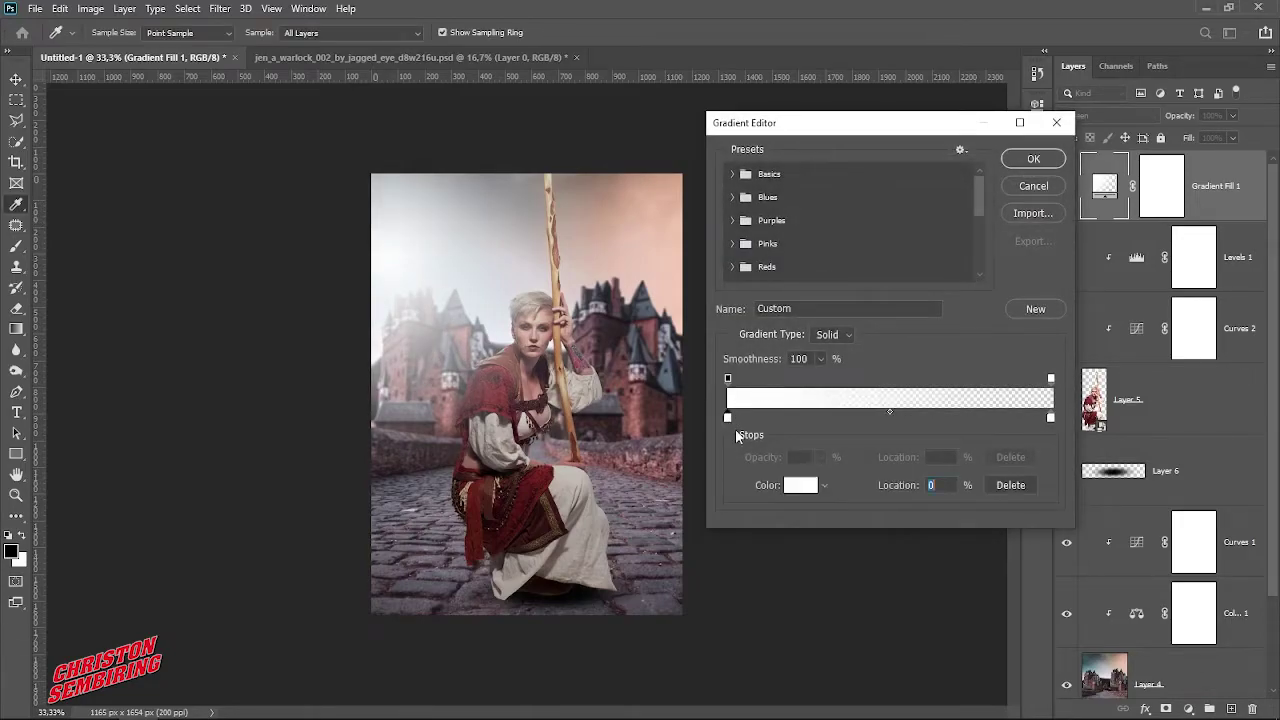
Make the left gradient stop yellow #ffc341 and copy that hex value.
click(800, 485)
click(1000, 385)
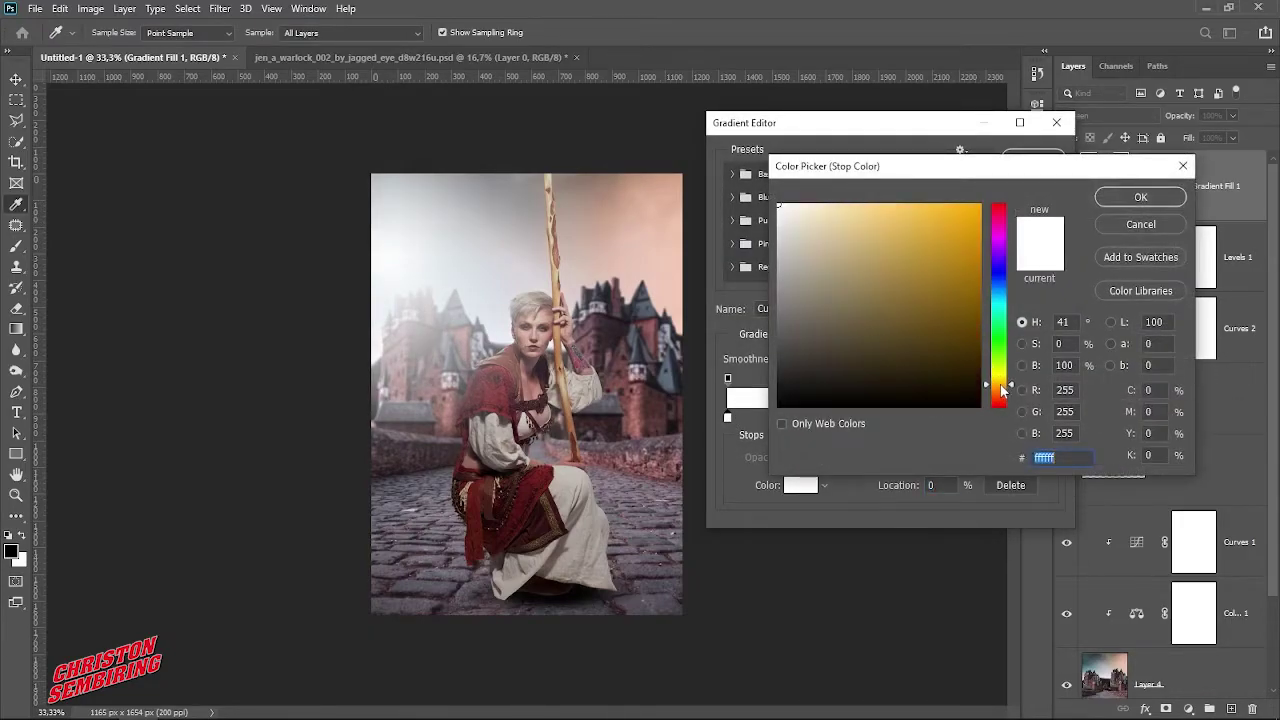
mouse_move(920, 230)
mouse_down()
mouse_move(907, 196)
mouse_move(929, 203)
mouse_up()
drag(1075, 462, 1006, 466)
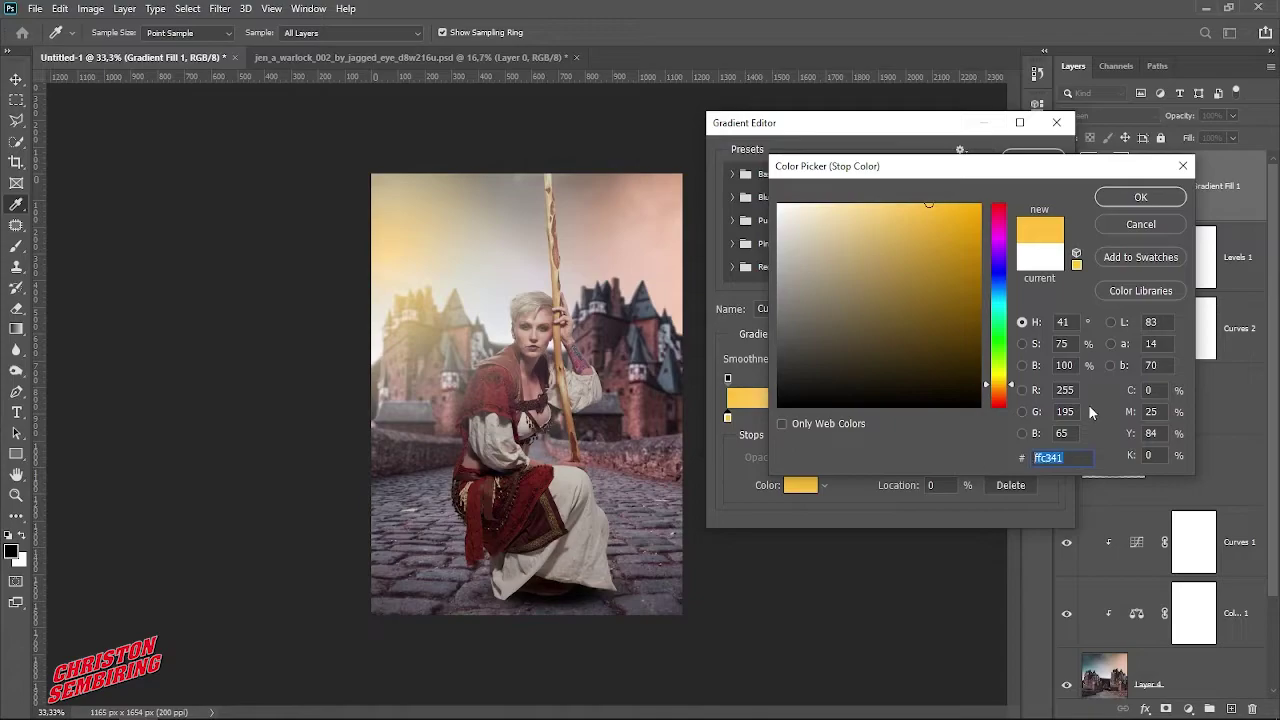
right_click(1048, 460)
click(1087, 512)
click(1140, 197)
Paste #ffc341 into the right stop for a yellow-to-transparent gradient.
click(1050, 418)
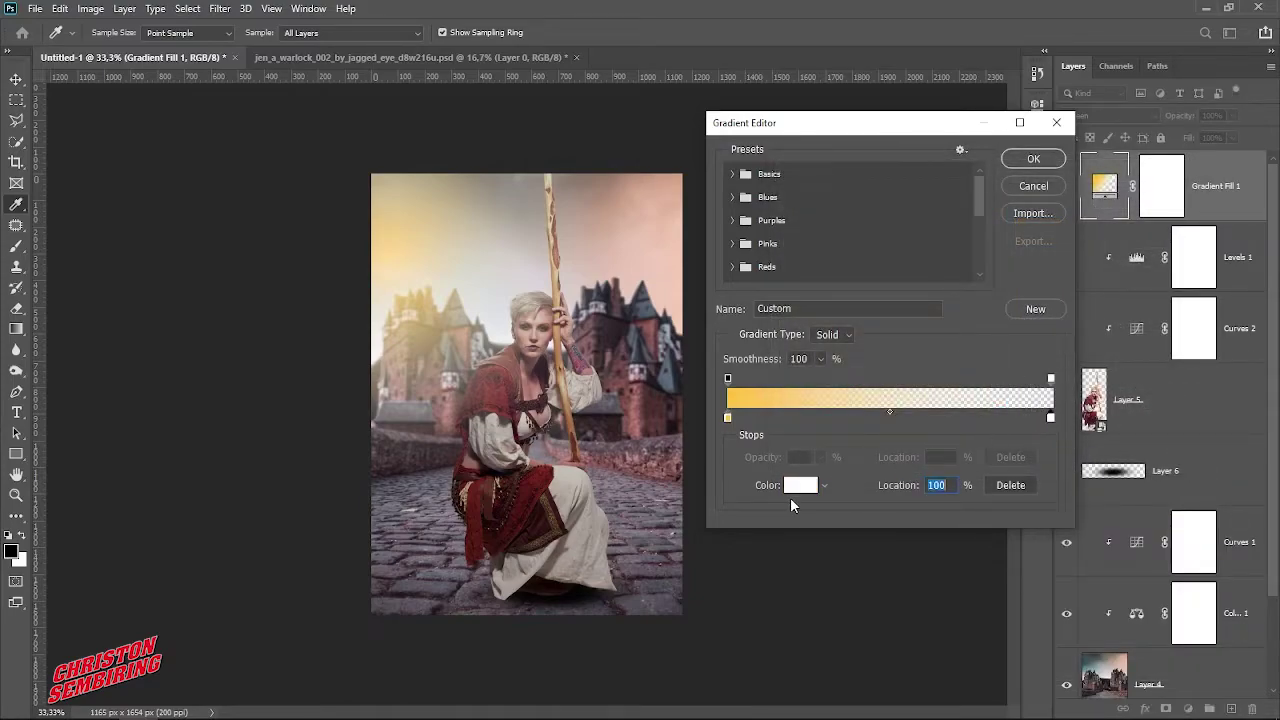
click(800, 485)
right_click(1060, 458)
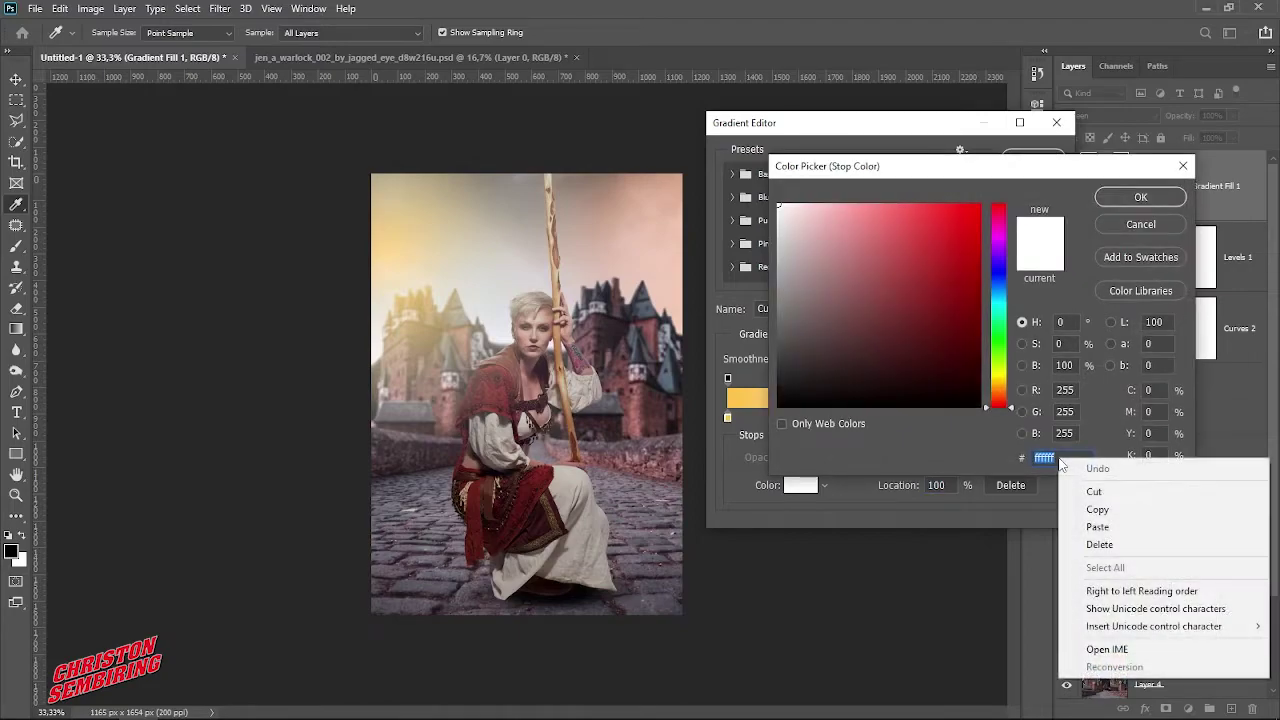
click(1090, 526)
click(1141, 198)
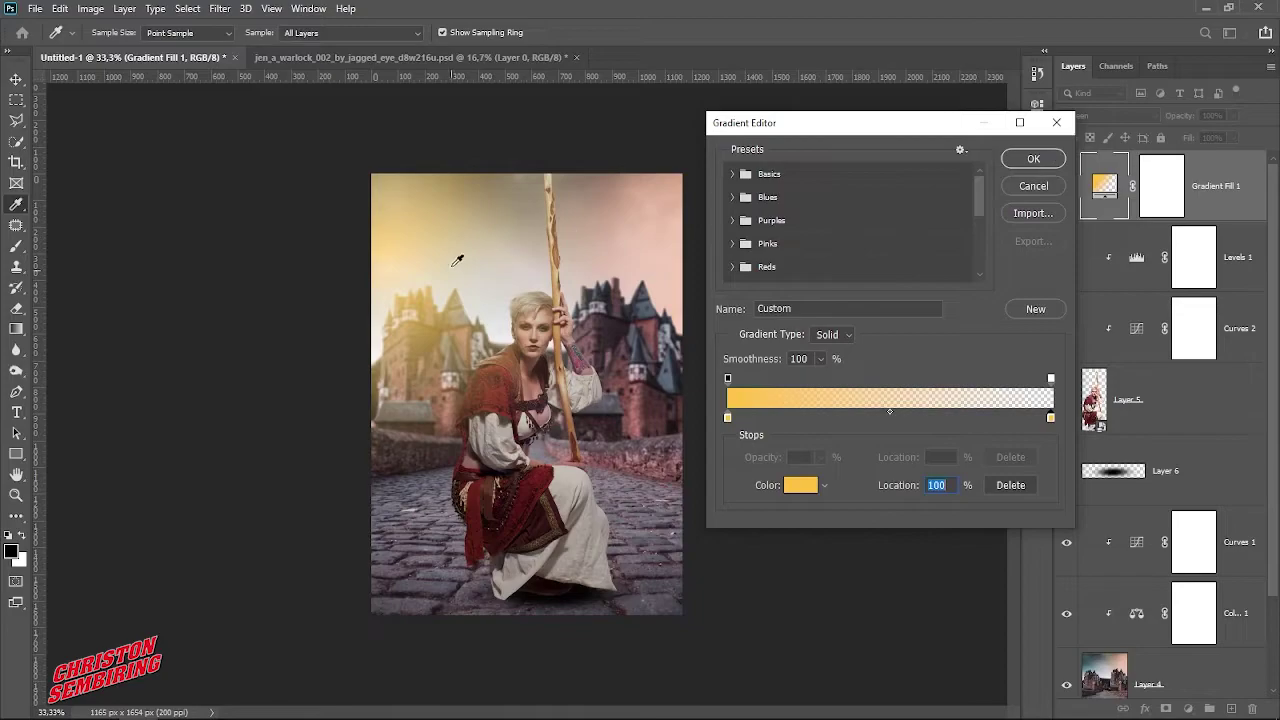
click(1038, 162)
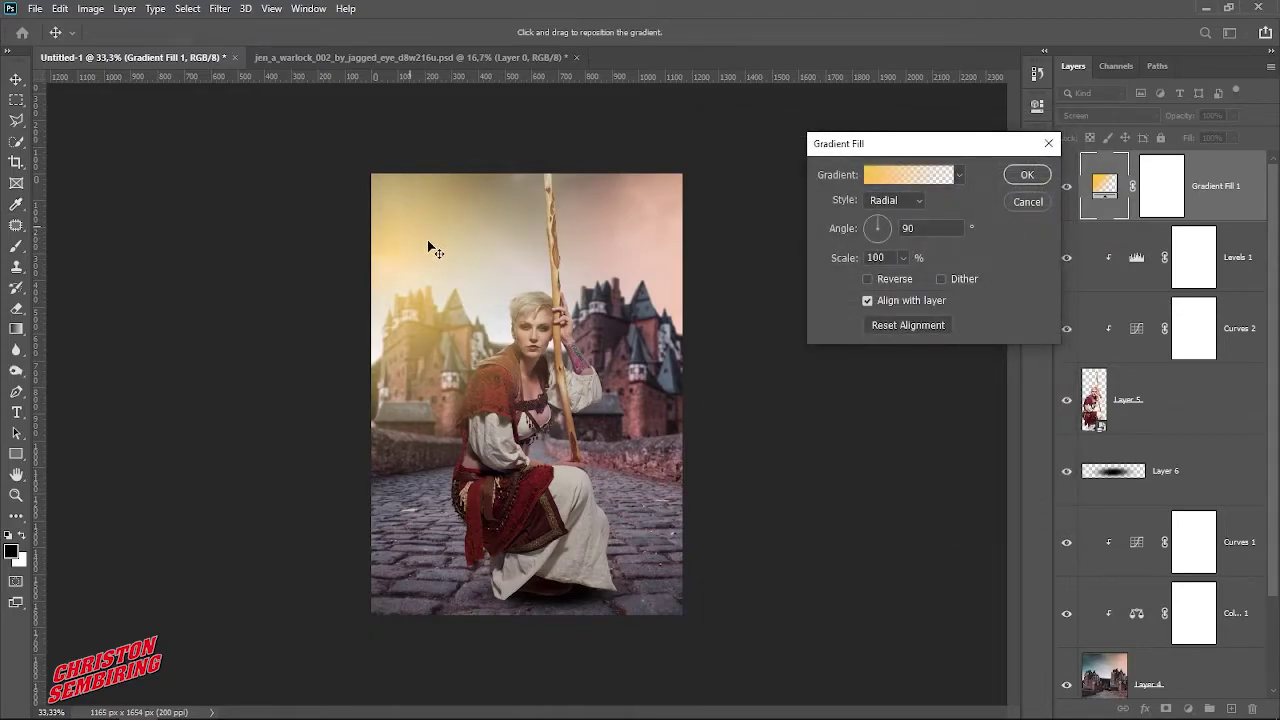
Scale the yellow glow to 111% and centre it near the top left.
drag(428, 243, 410, 238)
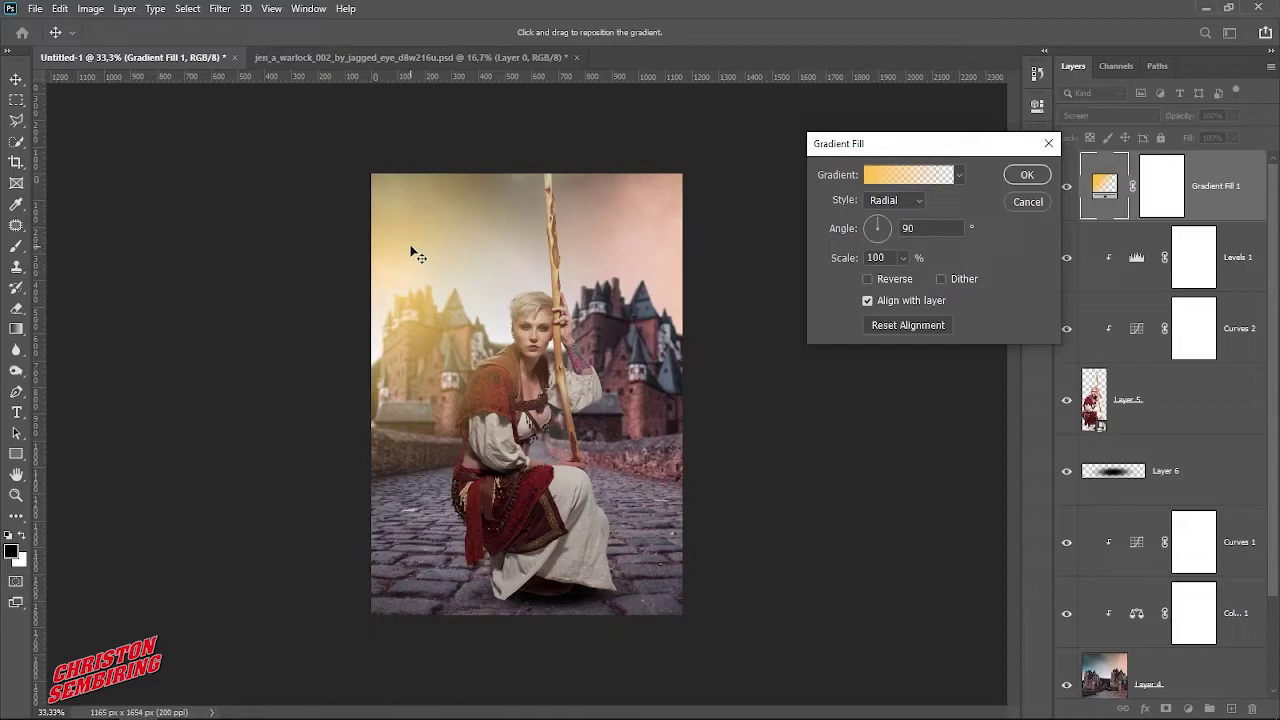
click(903, 258)
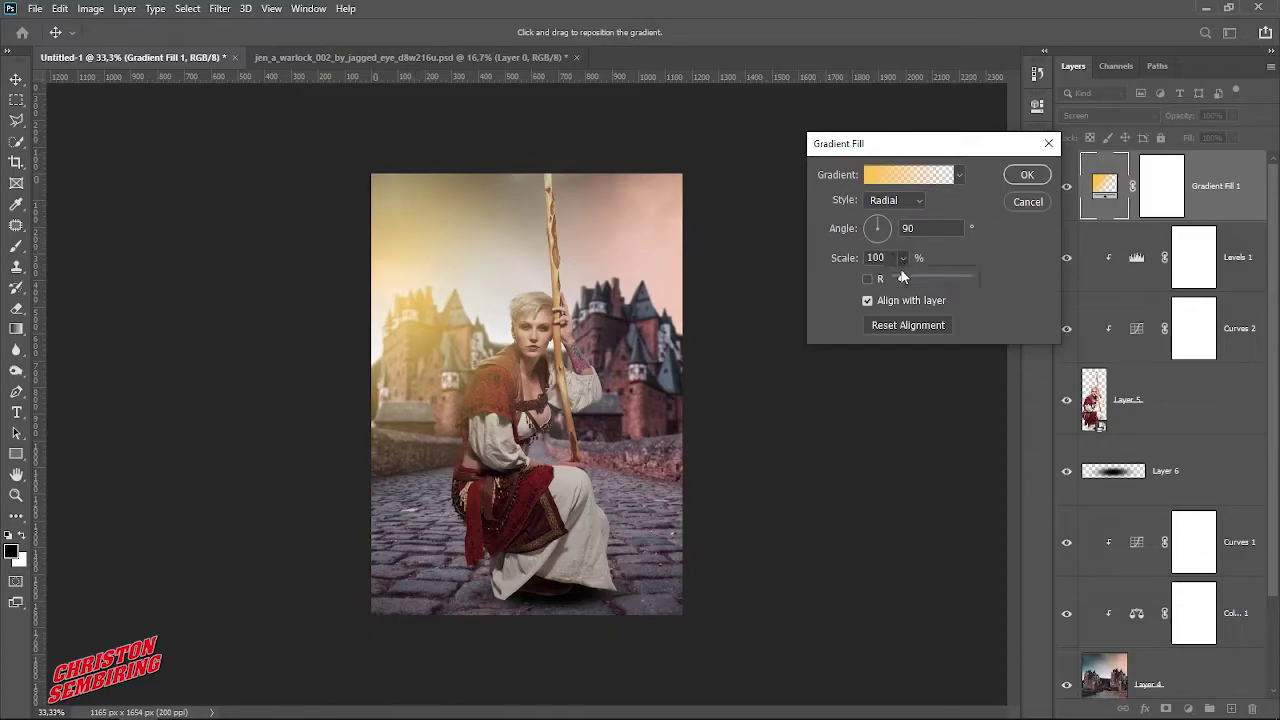
drag(900, 279, 904, 281)
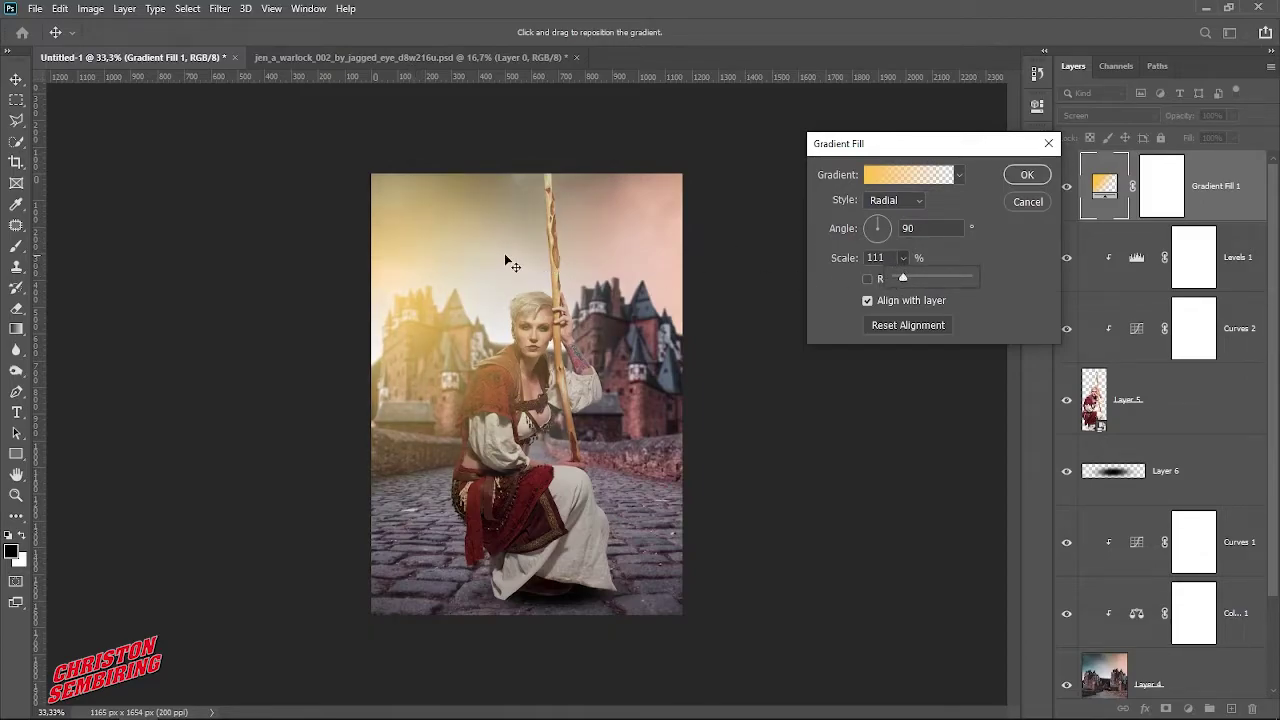
mouse_move(504, 255)
mouse_down()
mouse_move(440, 222)
mouse_move(478, 214)
mouse_up()
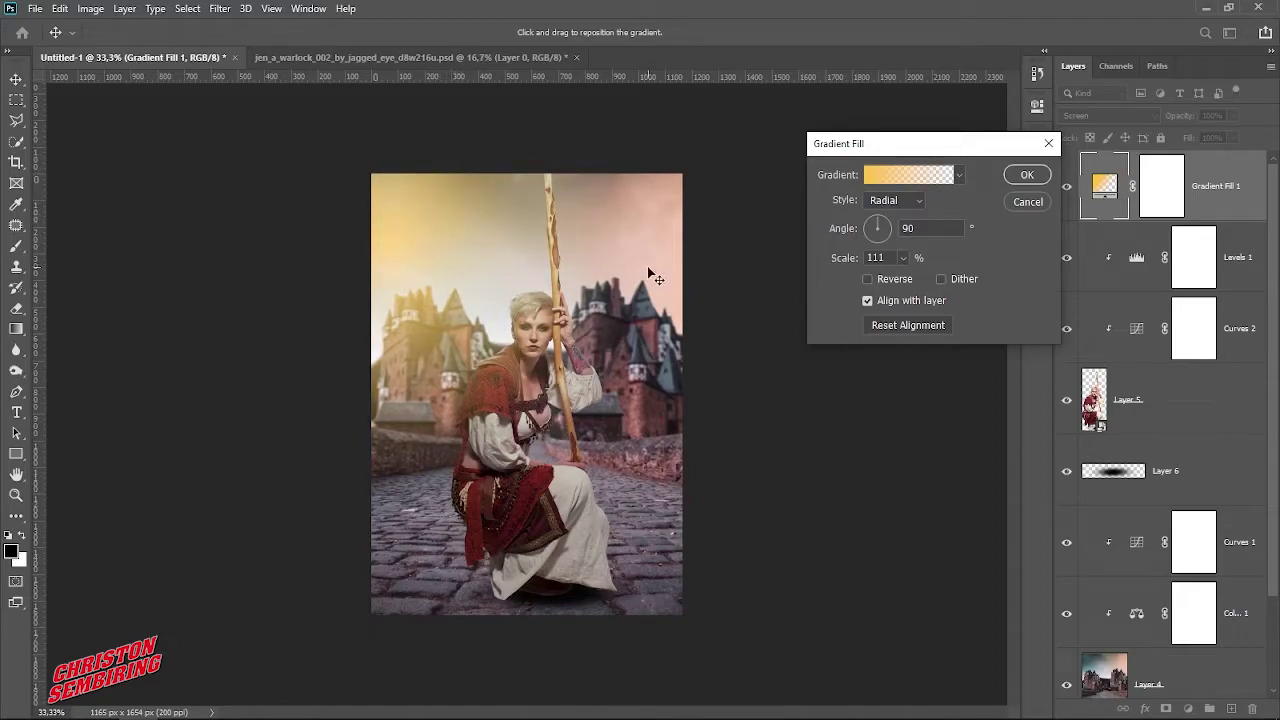
click(1027, 176)
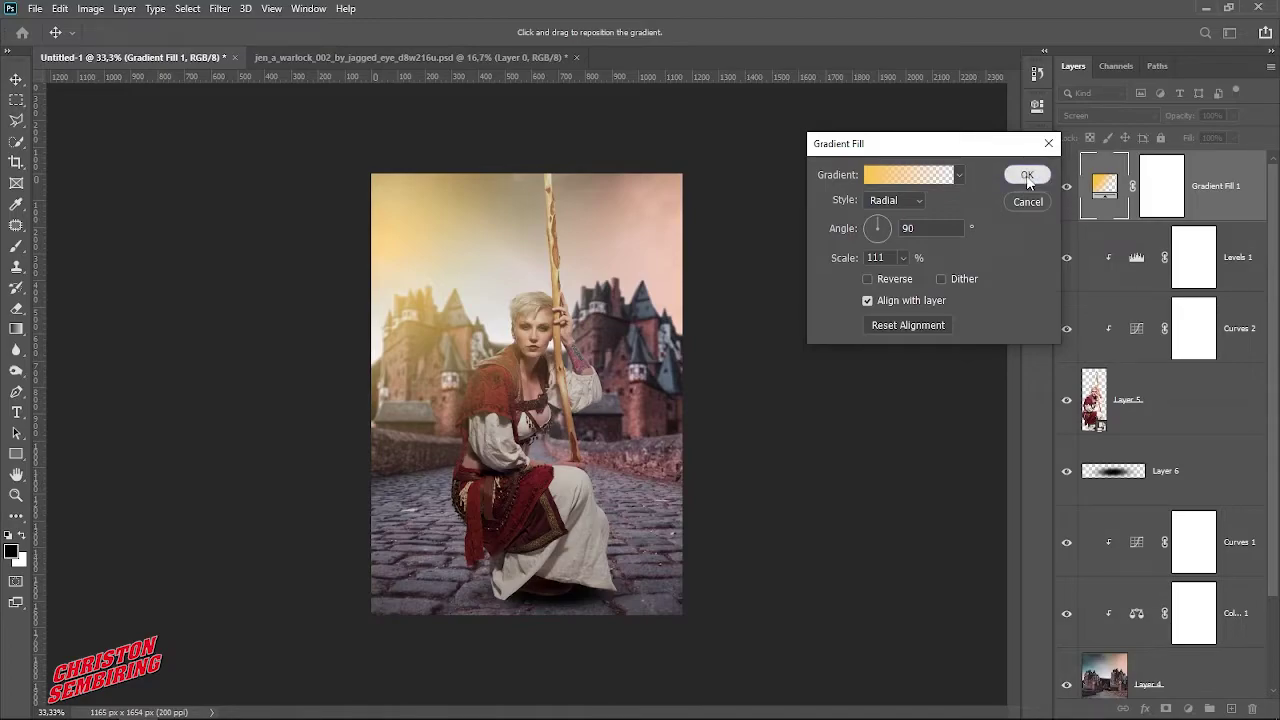
click(1027, 177)
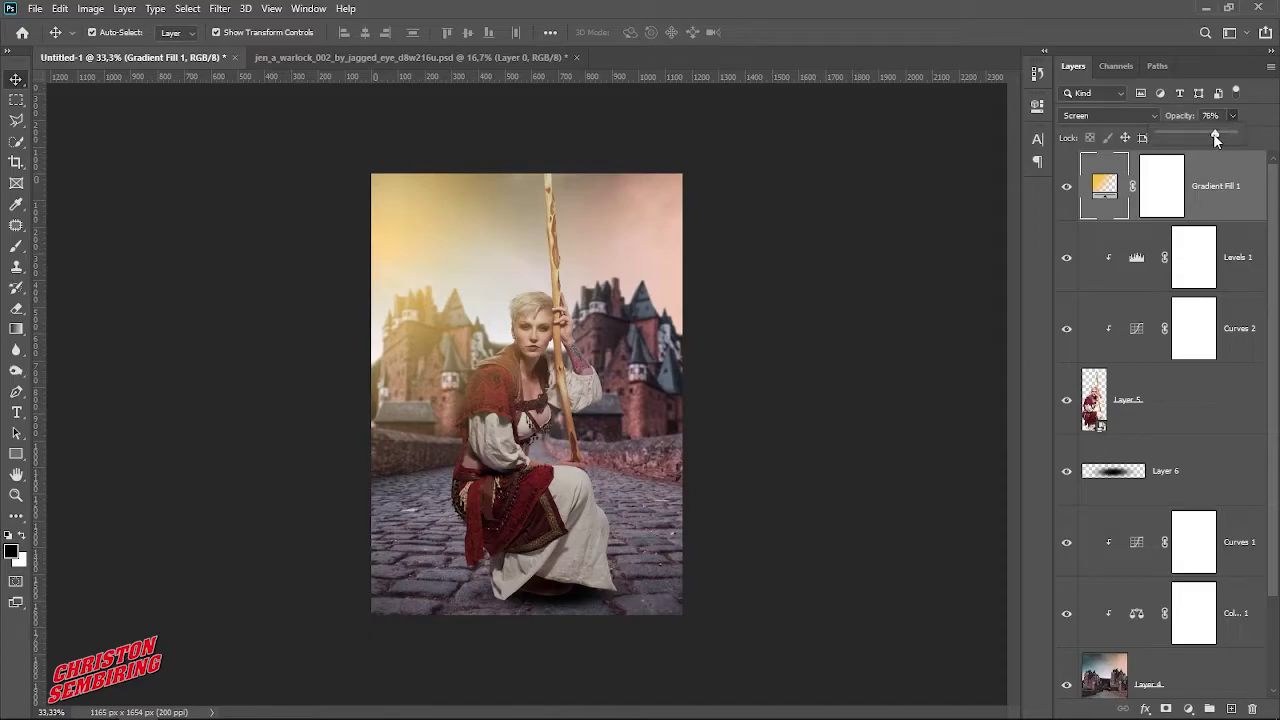
Slightly lower the yellow glow's opacity, then stamp all visible layers into Layer 7.
drag(1215, 138, 1212, 138)
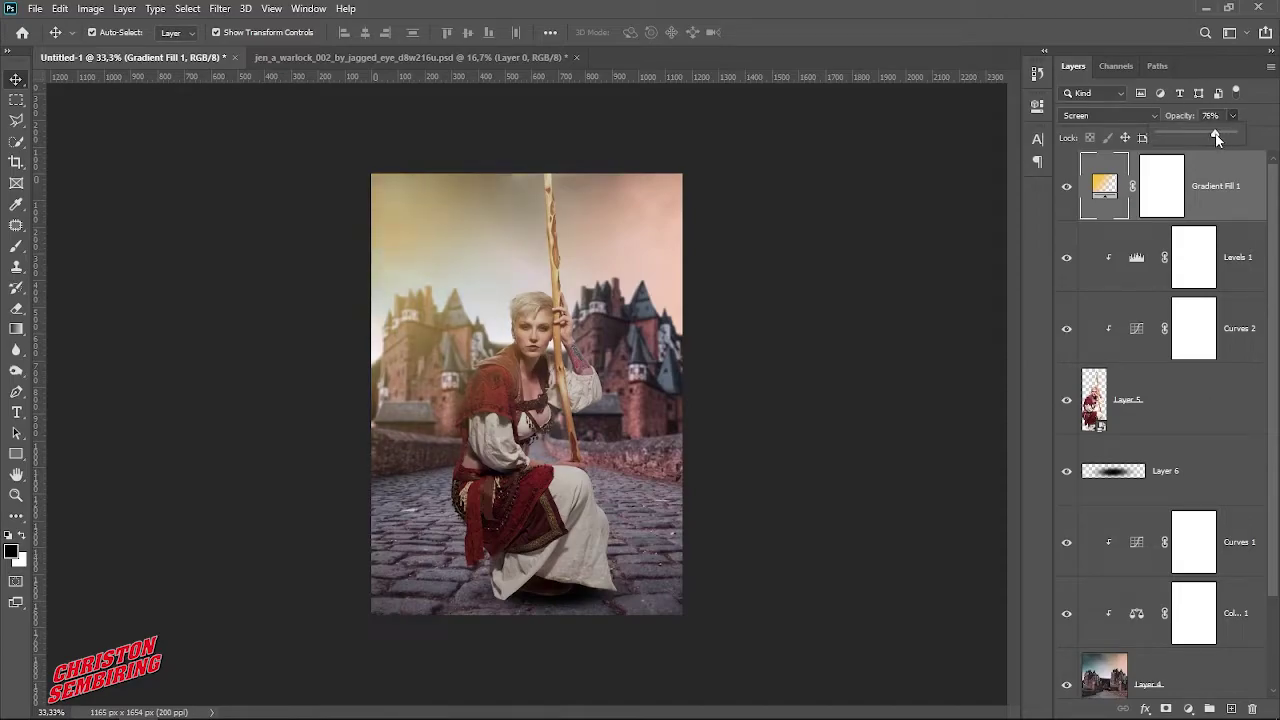
click(805, 320)
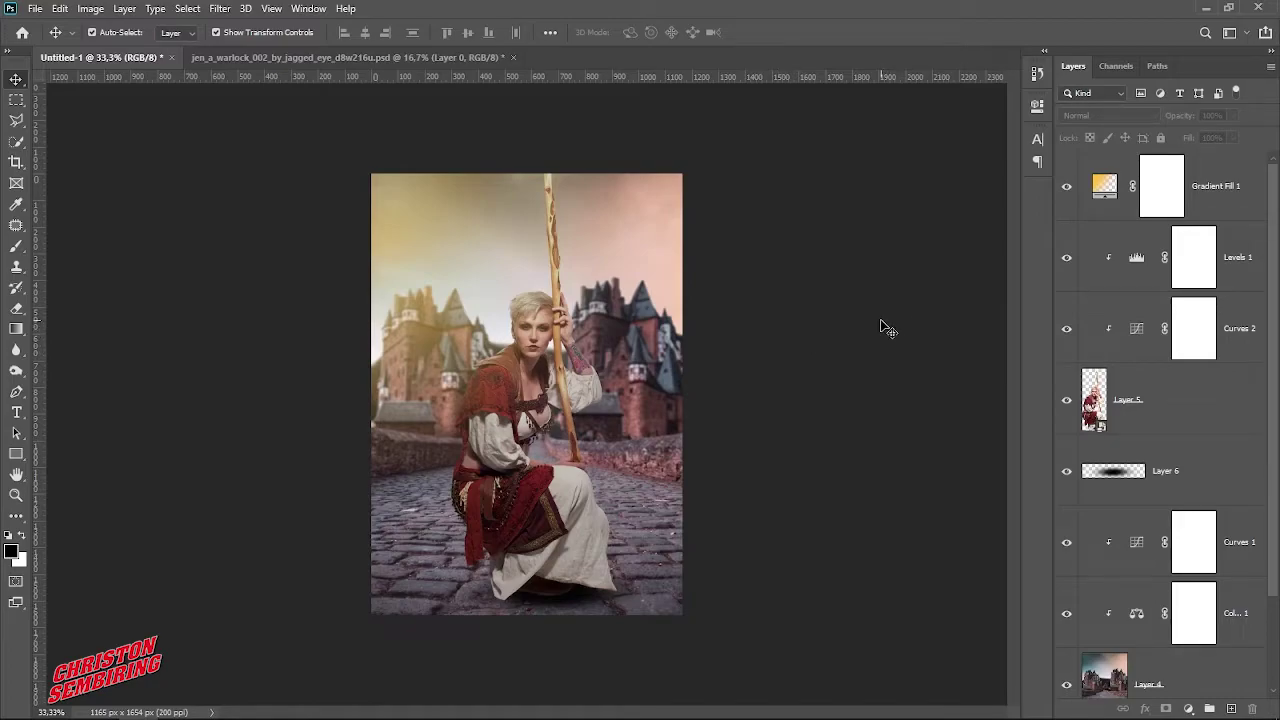
key(ctrl)
key(ctrl+alt+shift+e)
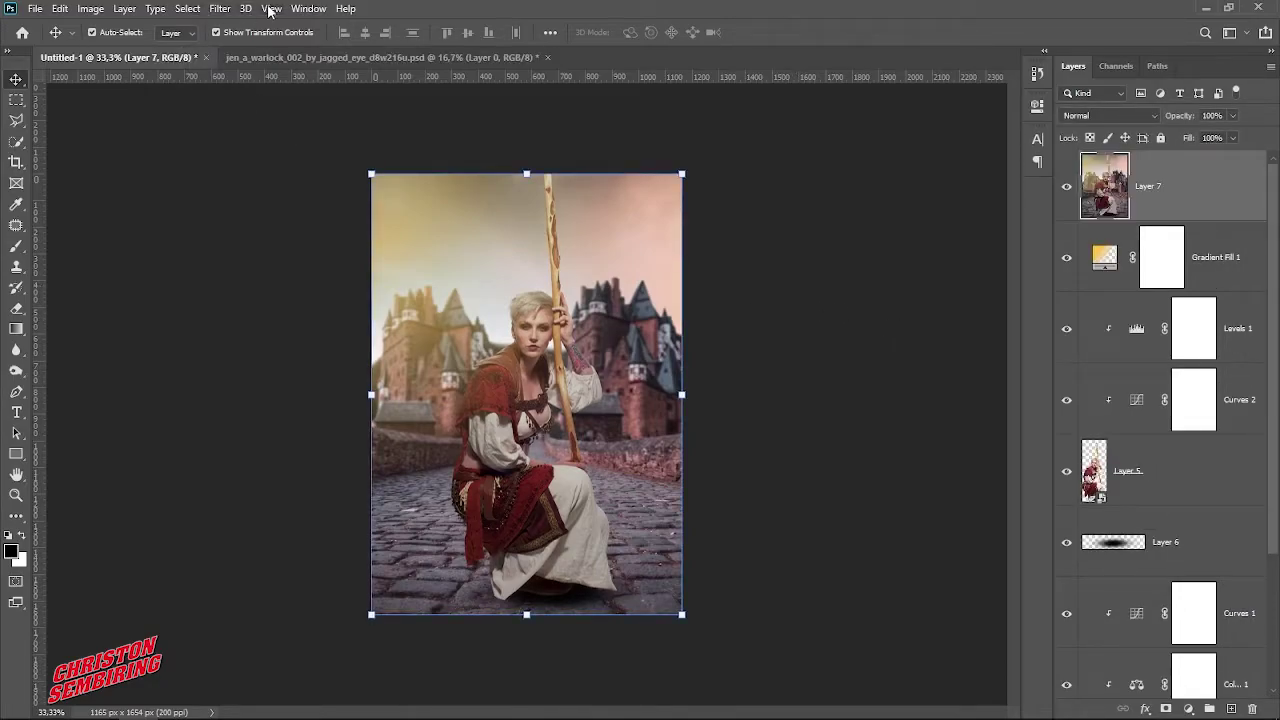
Apply Camera Raw to Layer 7: Exposure -0.90, Contrast -9, Highlights +17, Shadows -77, Whites +33, Blacks -8.
click(219, 9)
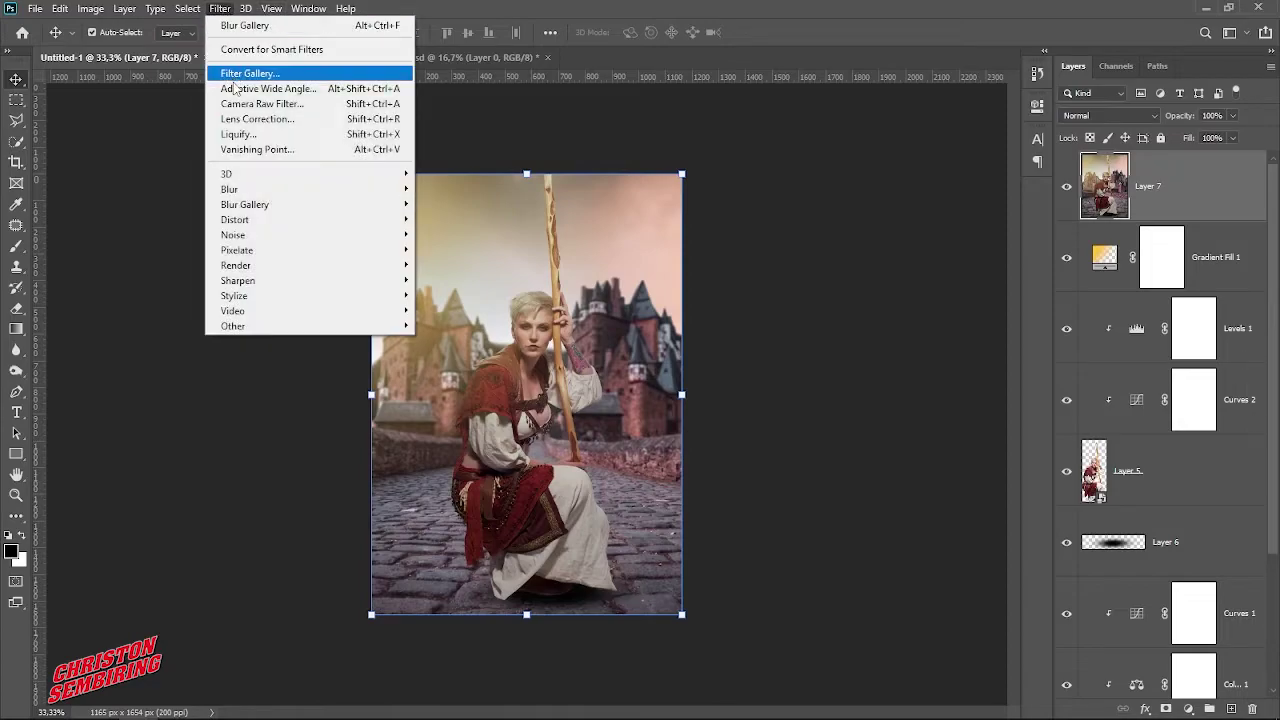
click(260, 105)
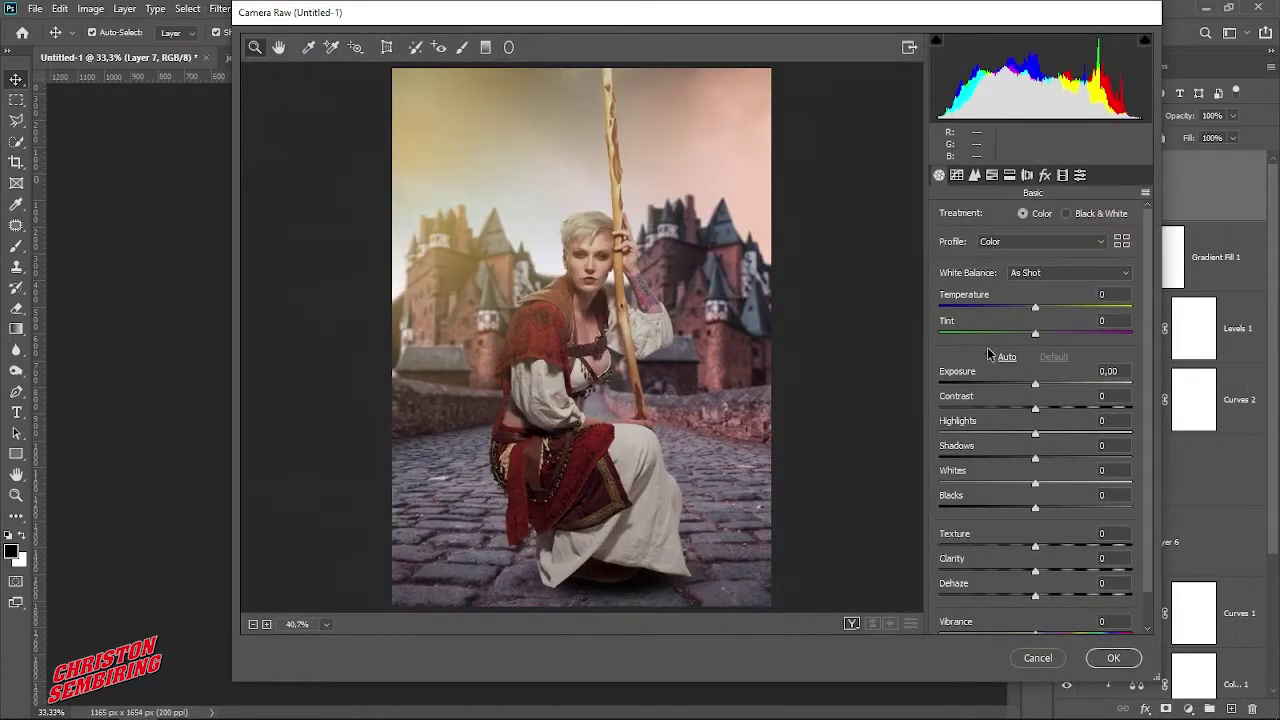
mouse_move(1035, 384)
mouse_down()
mouse_move(989, 409)
mouse_move(1026, 409)
mouse_move(1051, 434)
mouse_up()
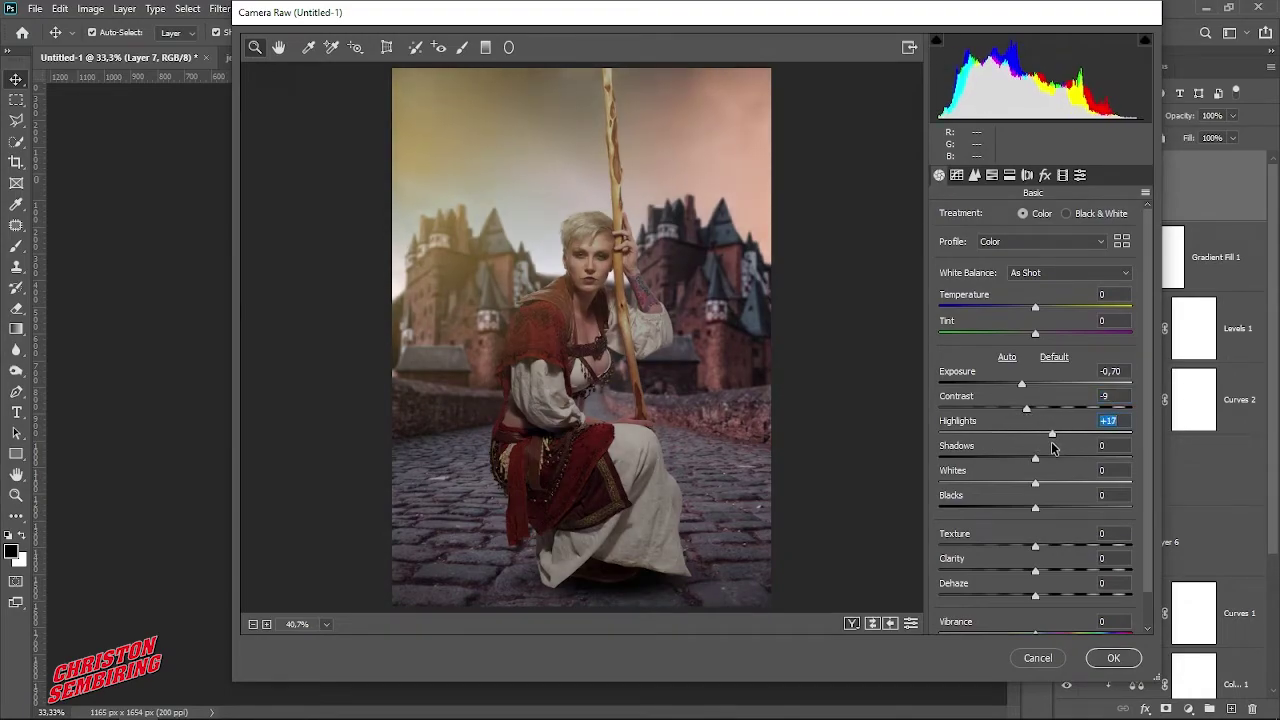
mouse_move(1021, 385)
mouse_down()
mouse_move(993, 421)
mouse_move(961, 425)
mouse_up()
scroll(1038, 450, down, 1)
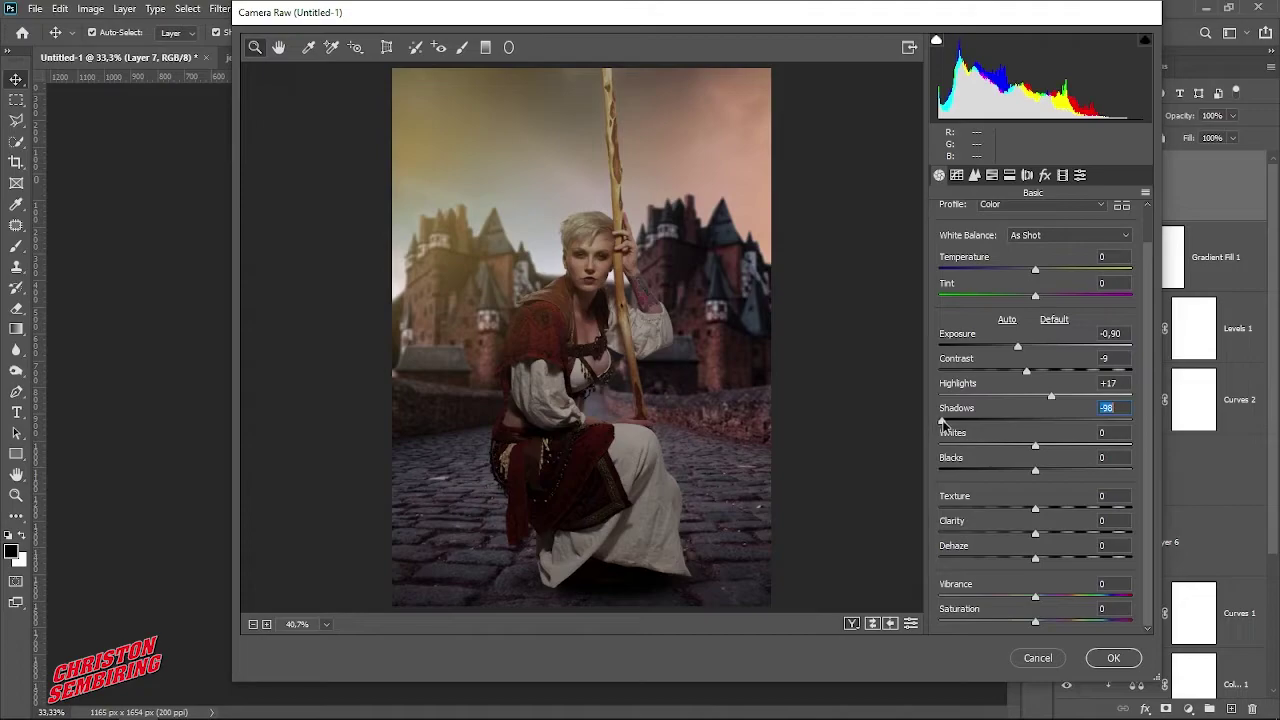
drag(1035, 446, 1066, 447)
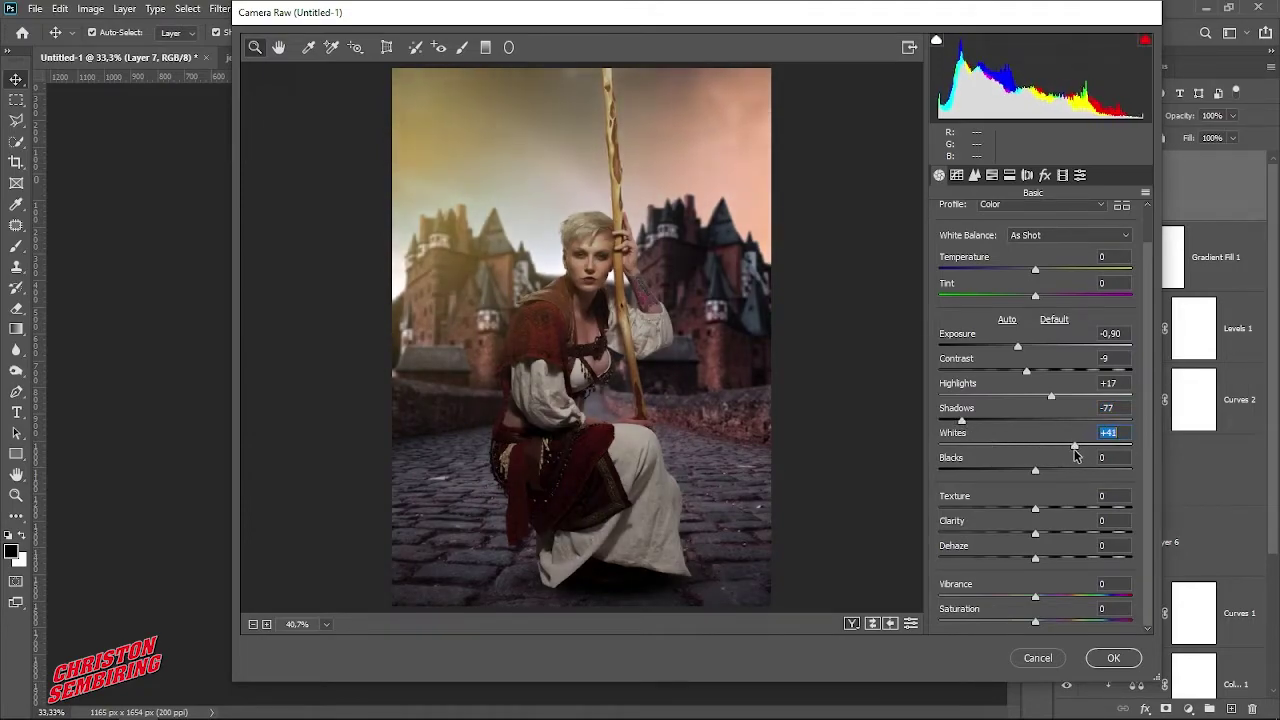
mouse_move(1035, 469)
mouse_down()
mouse_move(986, 469)
mouse_move(1027, 469)
mouse_up()
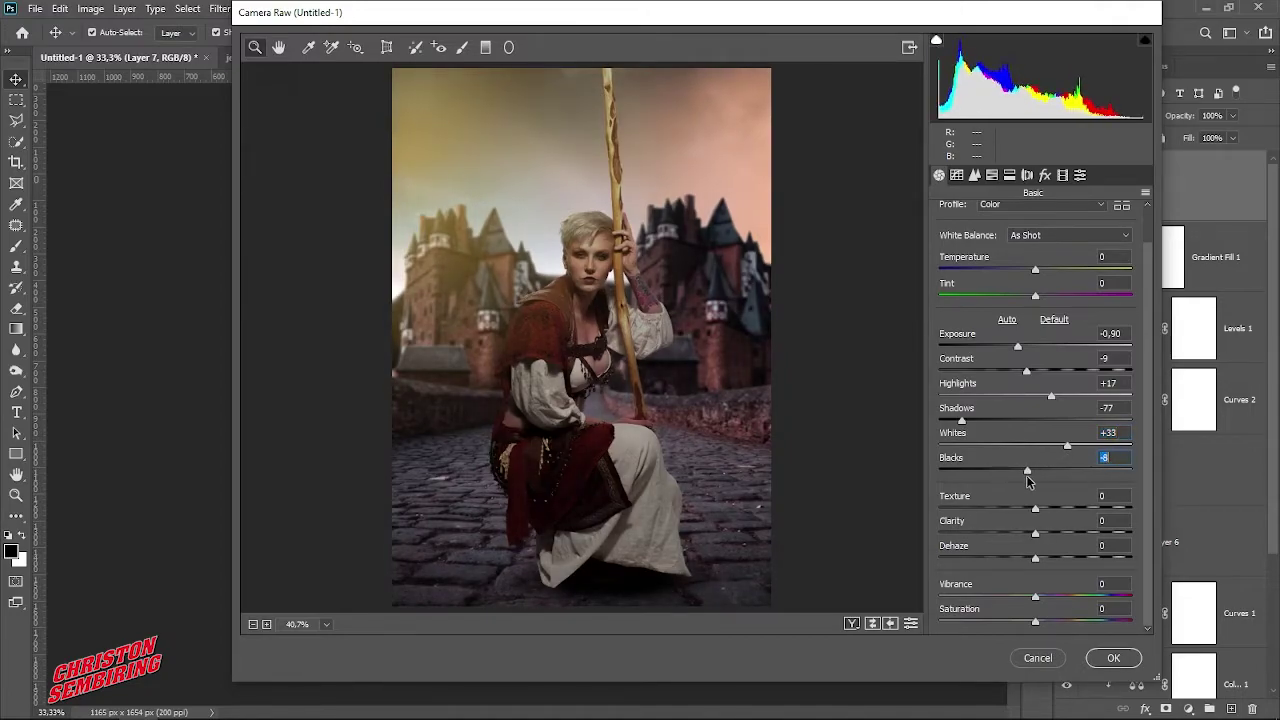
scroll(1077, 326, up, 1)
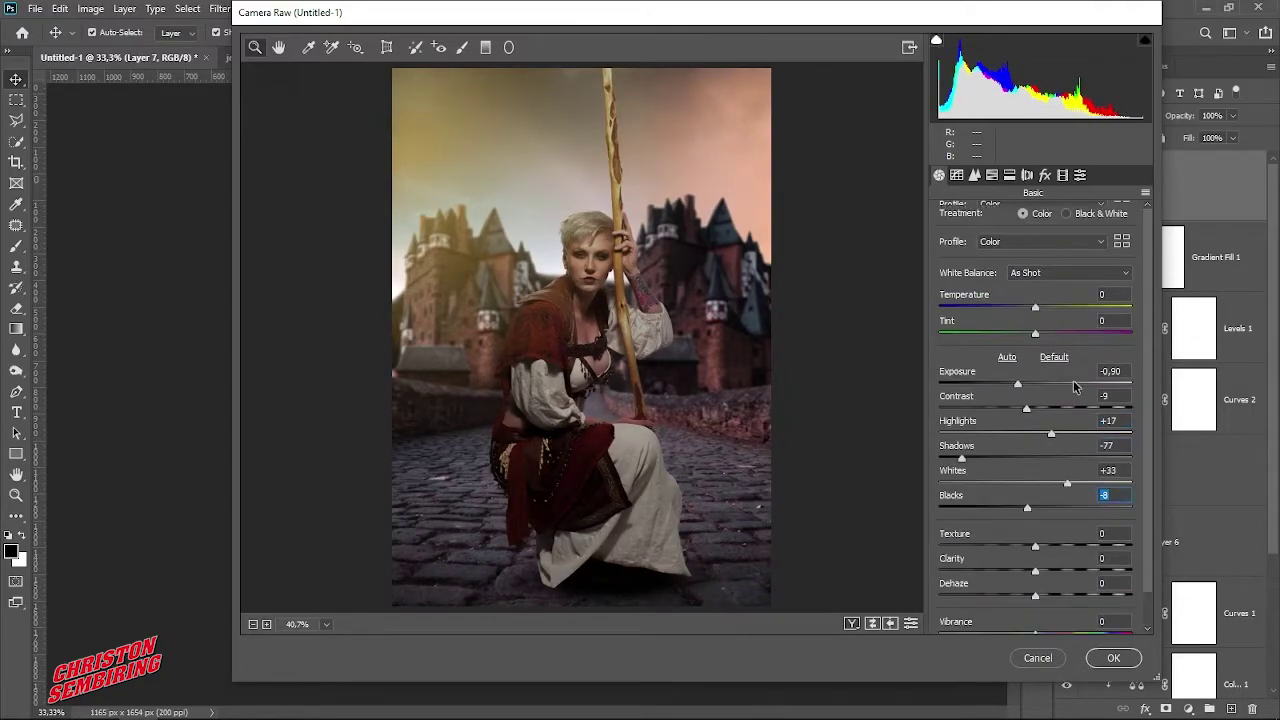
Browse the Modern profiles in the Camera Raw Profile Browser.
click(1122, 242)
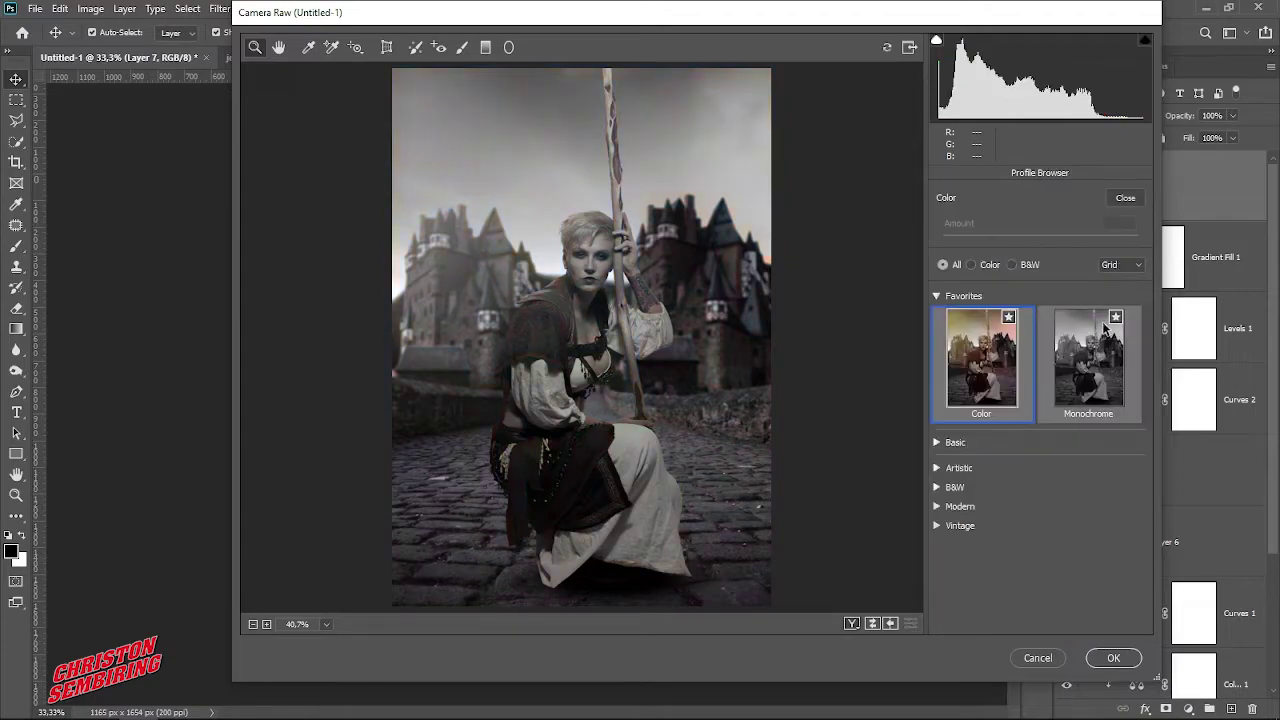
click(937, 508)
scroll(983, 428, down, 3)
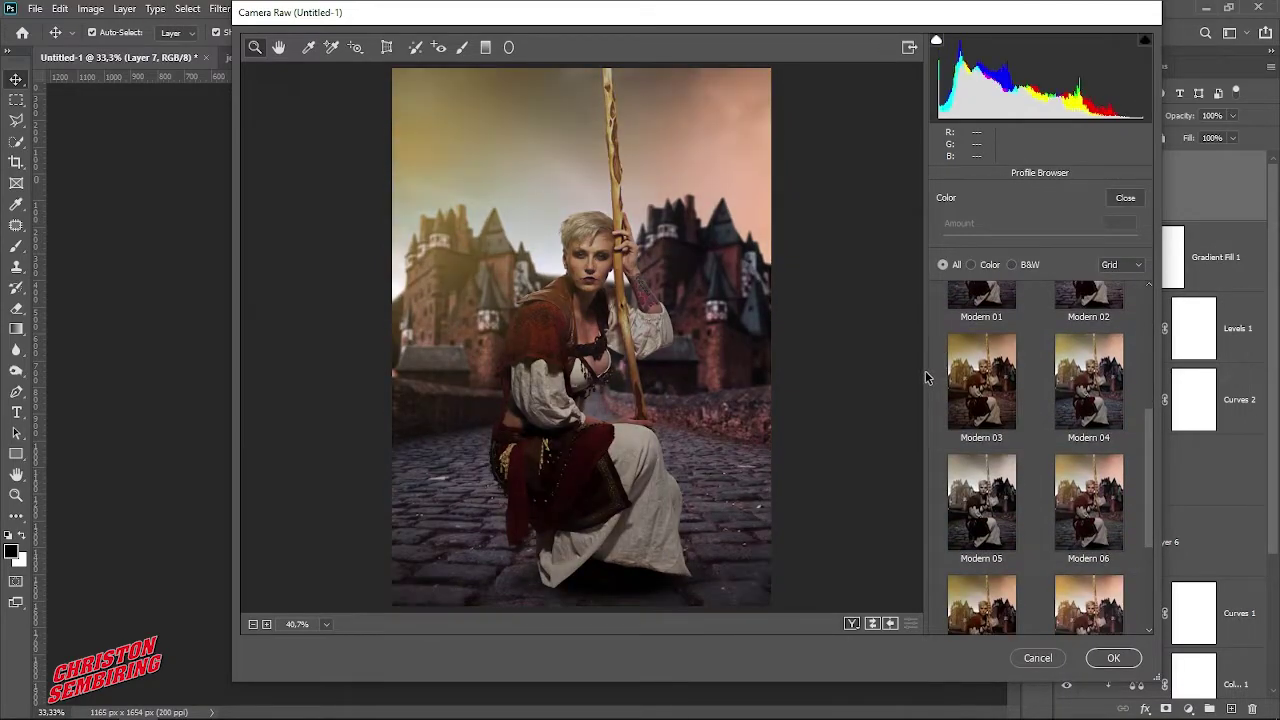
scroll(975, 488, down, 2)
scroll(975, 488, down, 1)
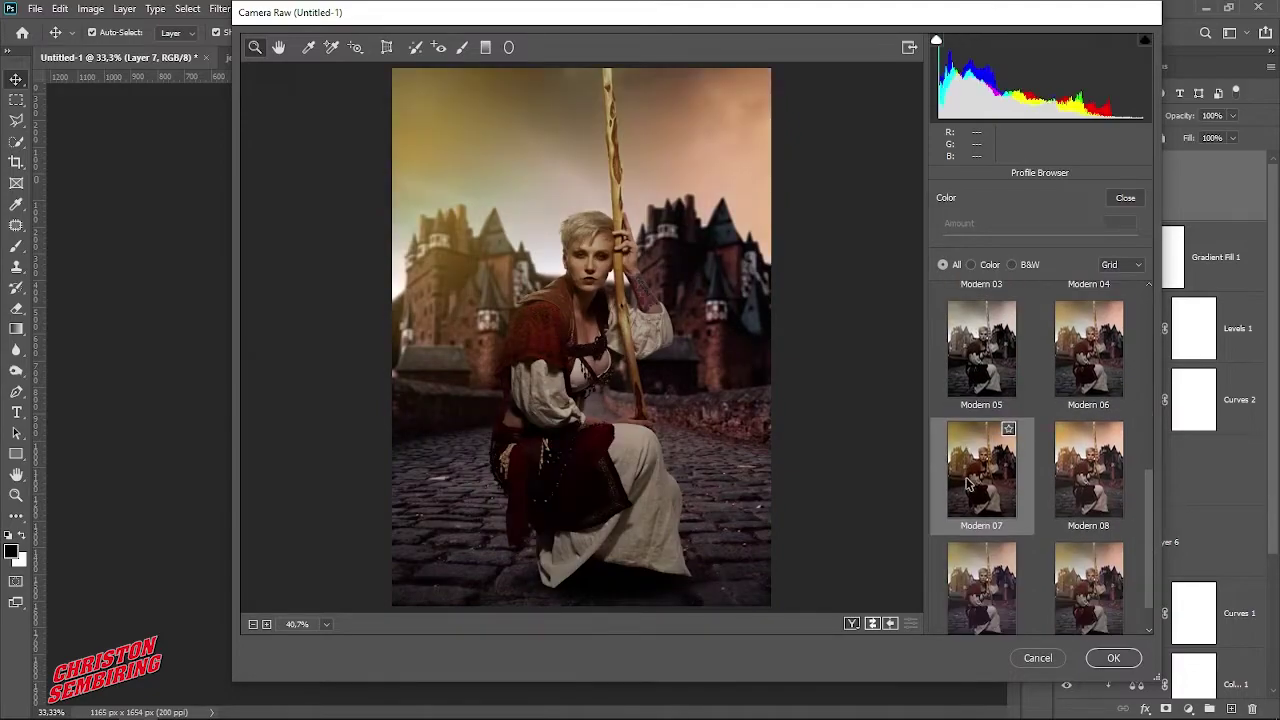
scroll(1045, 492, down, 1)
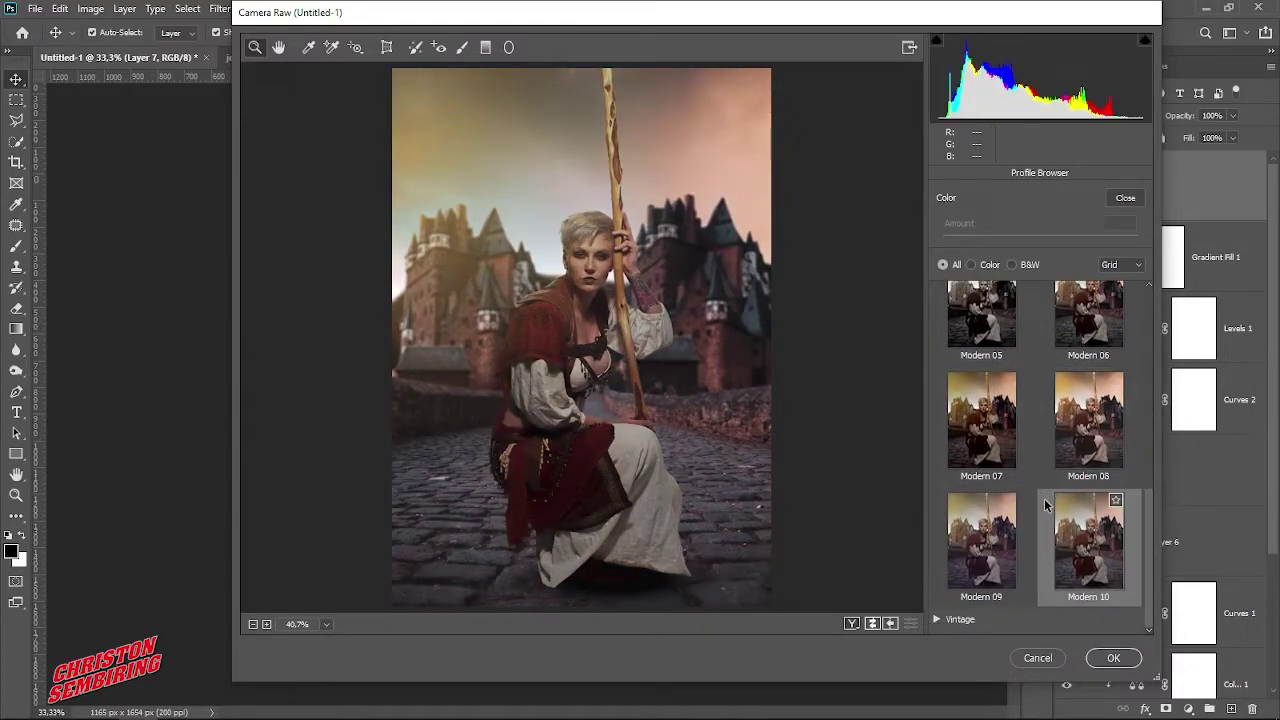
scroll(970, 490, up, 2)
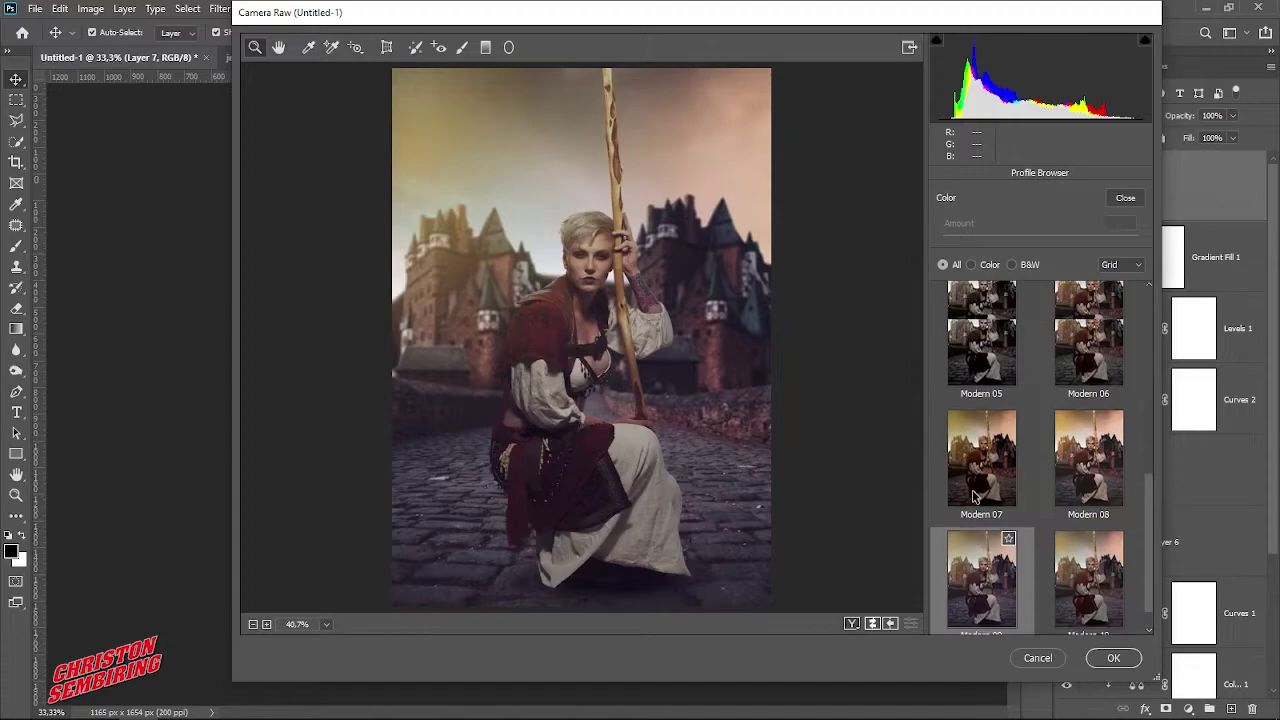
scroll(970, 480, up, 5)
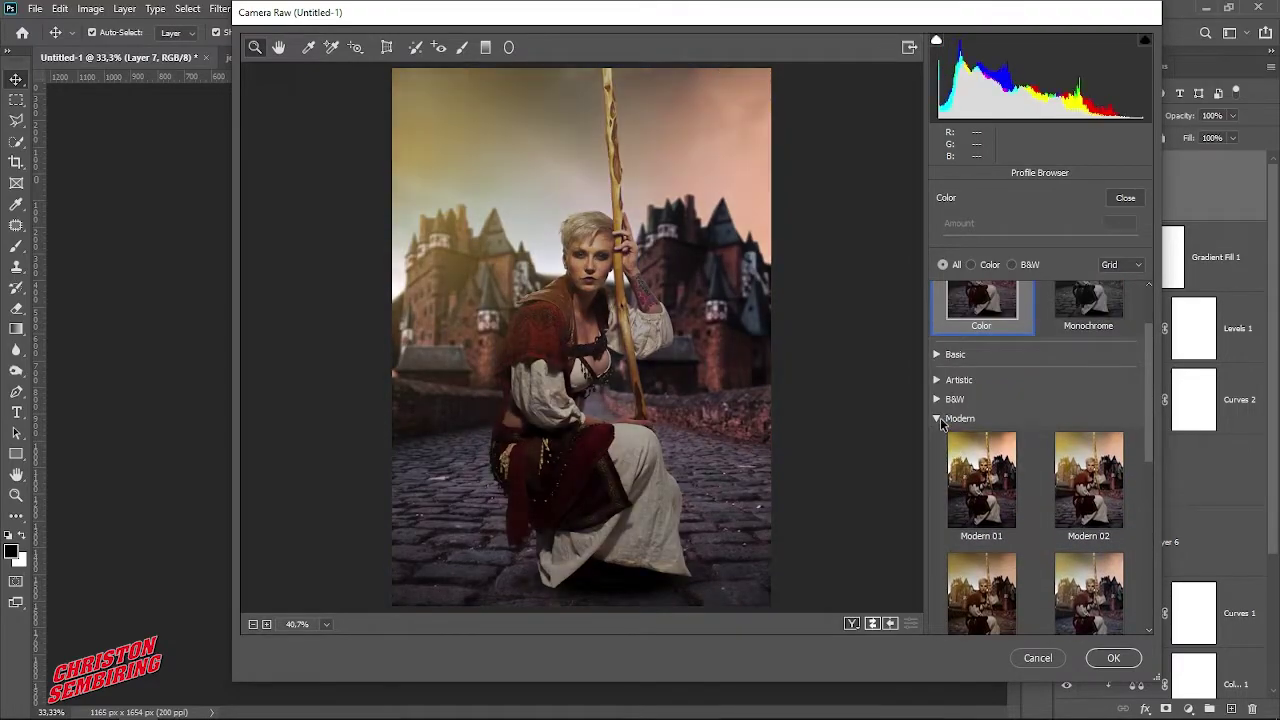
Apply the Artistic 08 profile and confirm the Camera Raw edits.
click(940, 420)
click(944, 470)
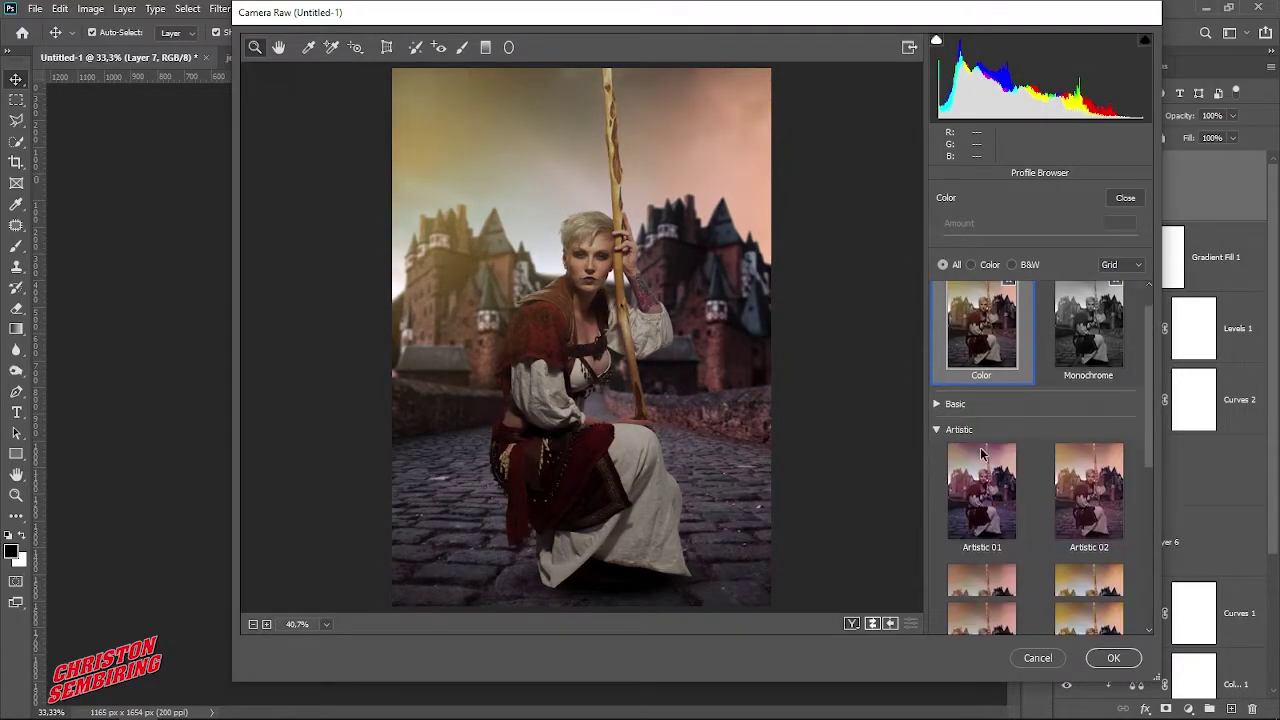
scroll(957, 453, down, 3)
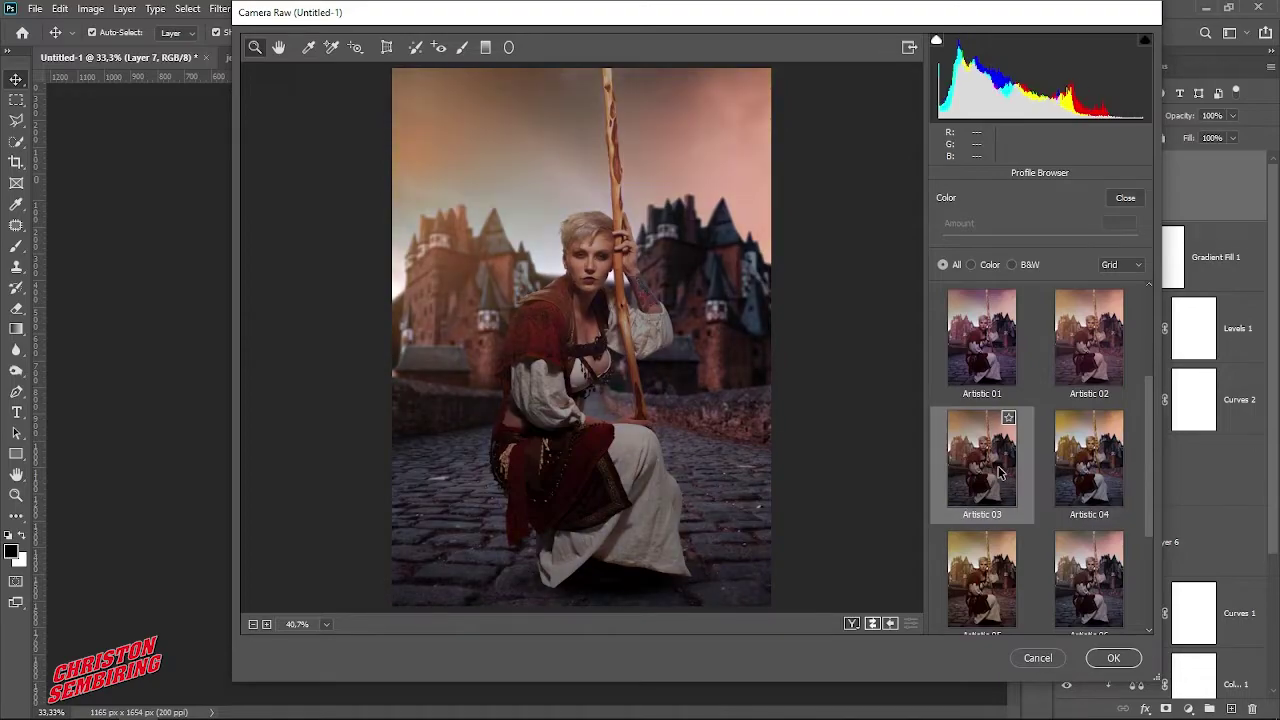
scroll(1085, 475, down, 2)
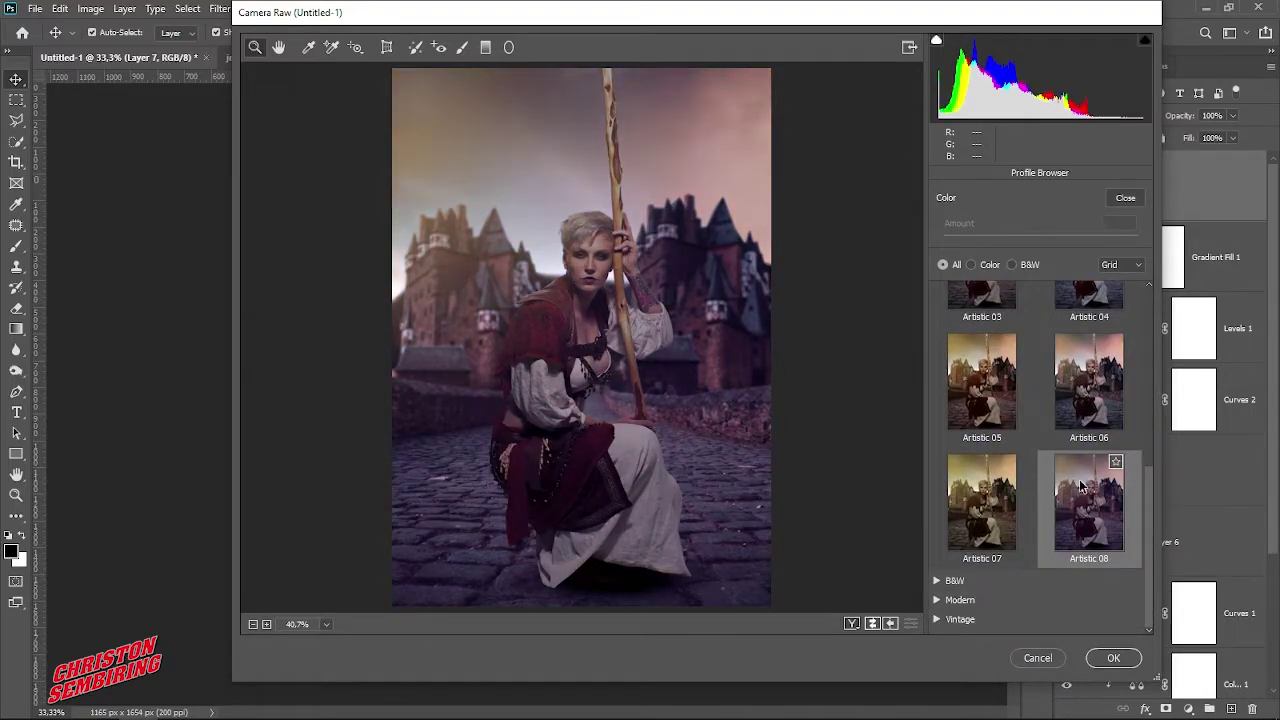
click(1082, 486)
click(1113, 657)
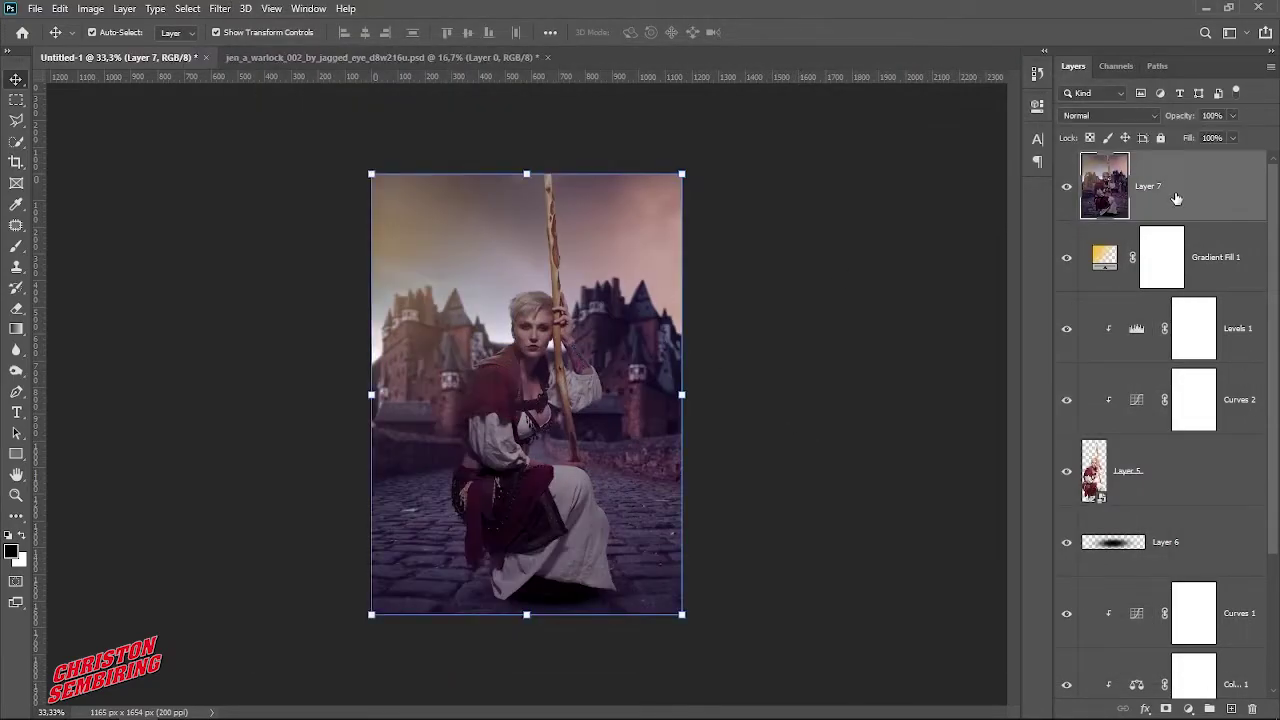
Add a Brightness/Contrast layer clipped to Layer 7, Brightness 45, Contrast -10.
click(1188, 709)
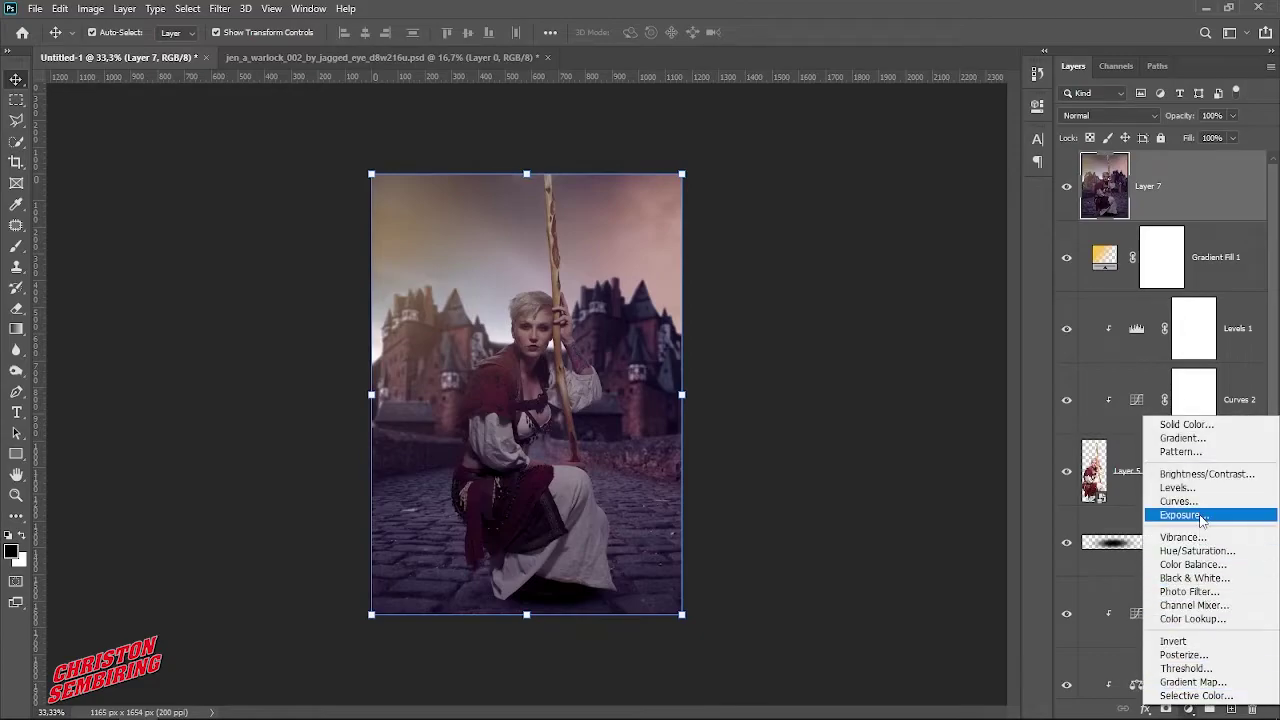
click(1203, 474)
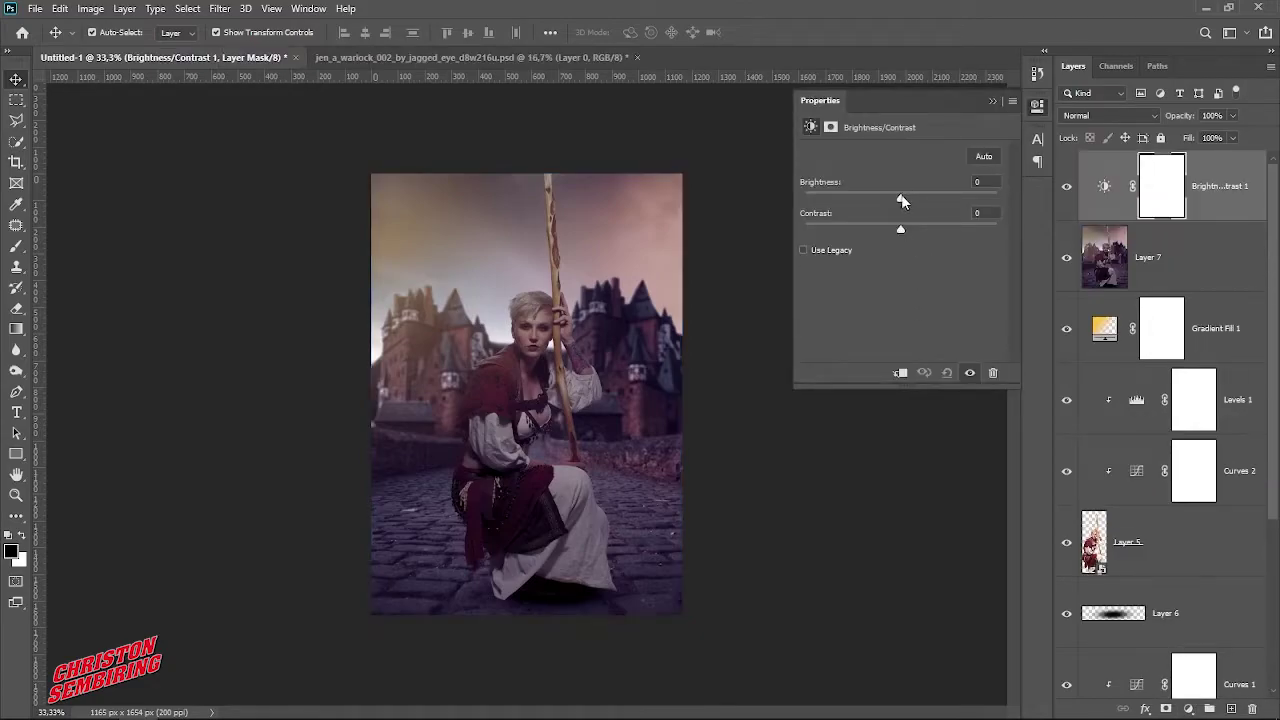
click(903, 373)
mouse_move(901, 198)
mouse_down()
mouse_move(922, 201)
mouse_move(904, 231)
mouse_move(881, 229)
mouse_move(929, 200)
mouse_up()
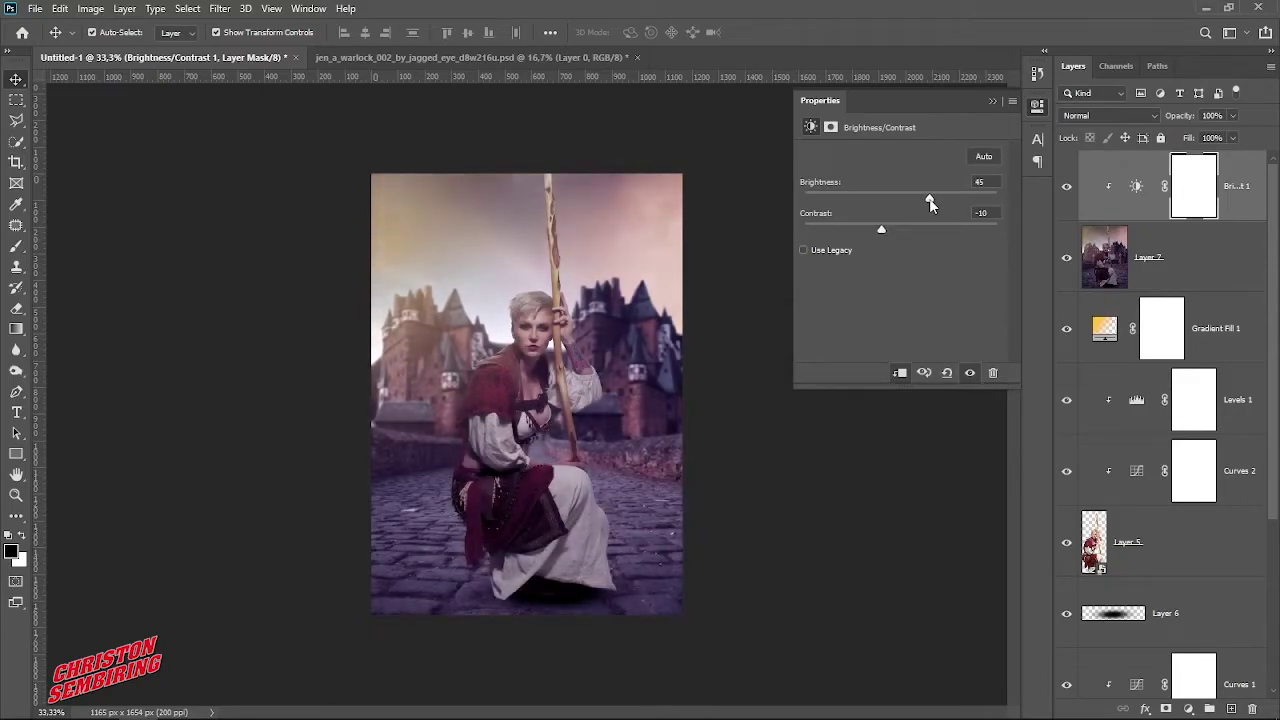
click(993, 101)
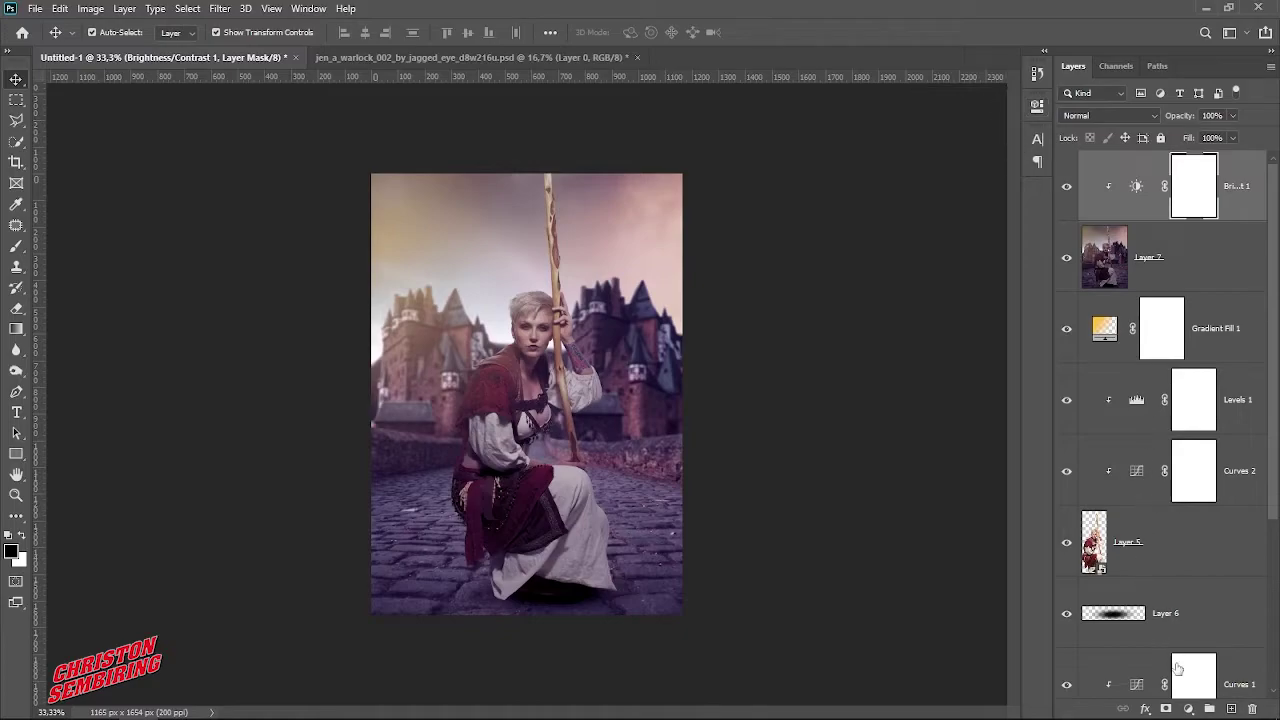
Add a clipped Color Balance layer with midtones Cyan-Red -1 and Yellow-Blue -14.
click(1190, 709)
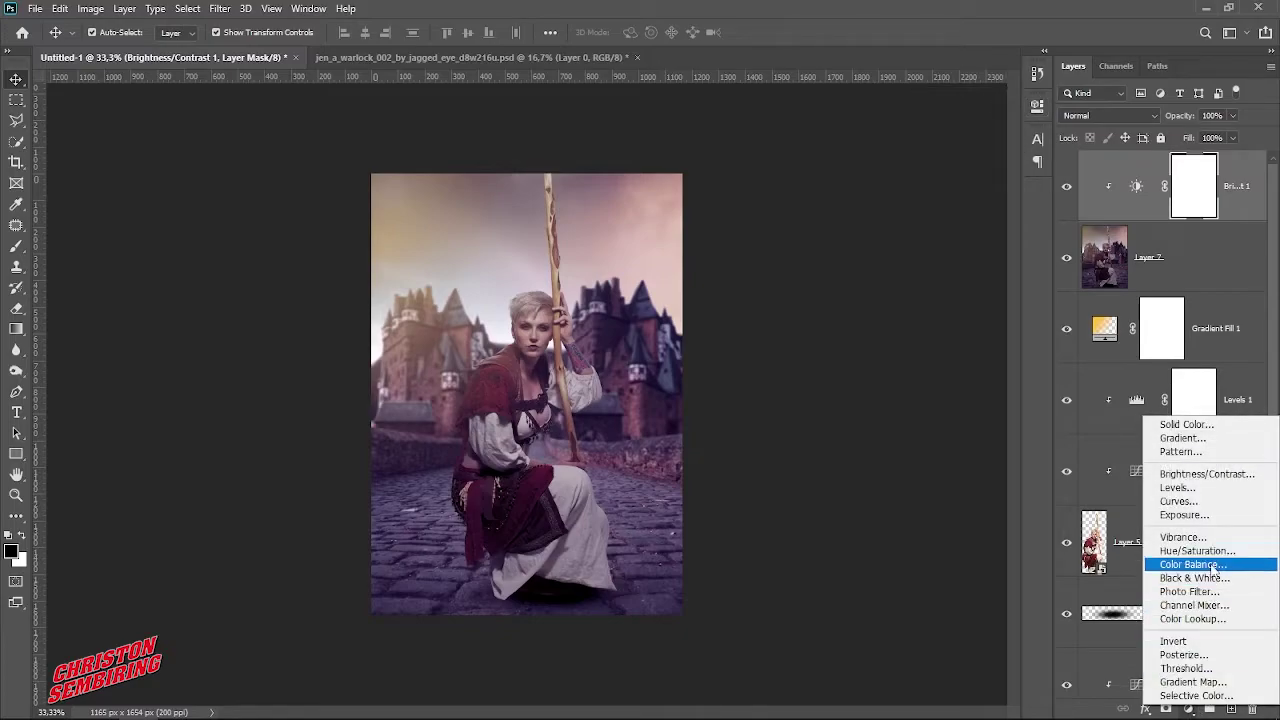
click(1180, 562)
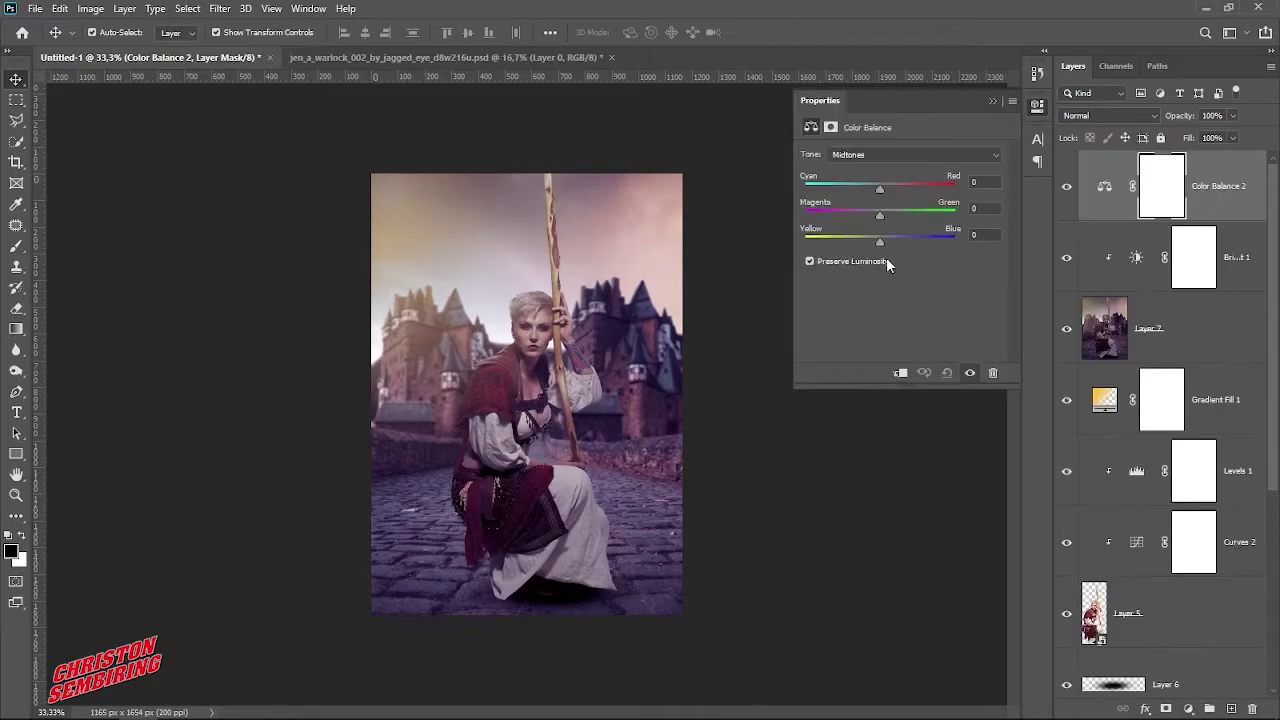
click(899, 373)
drag(880, 189, 879, 186)
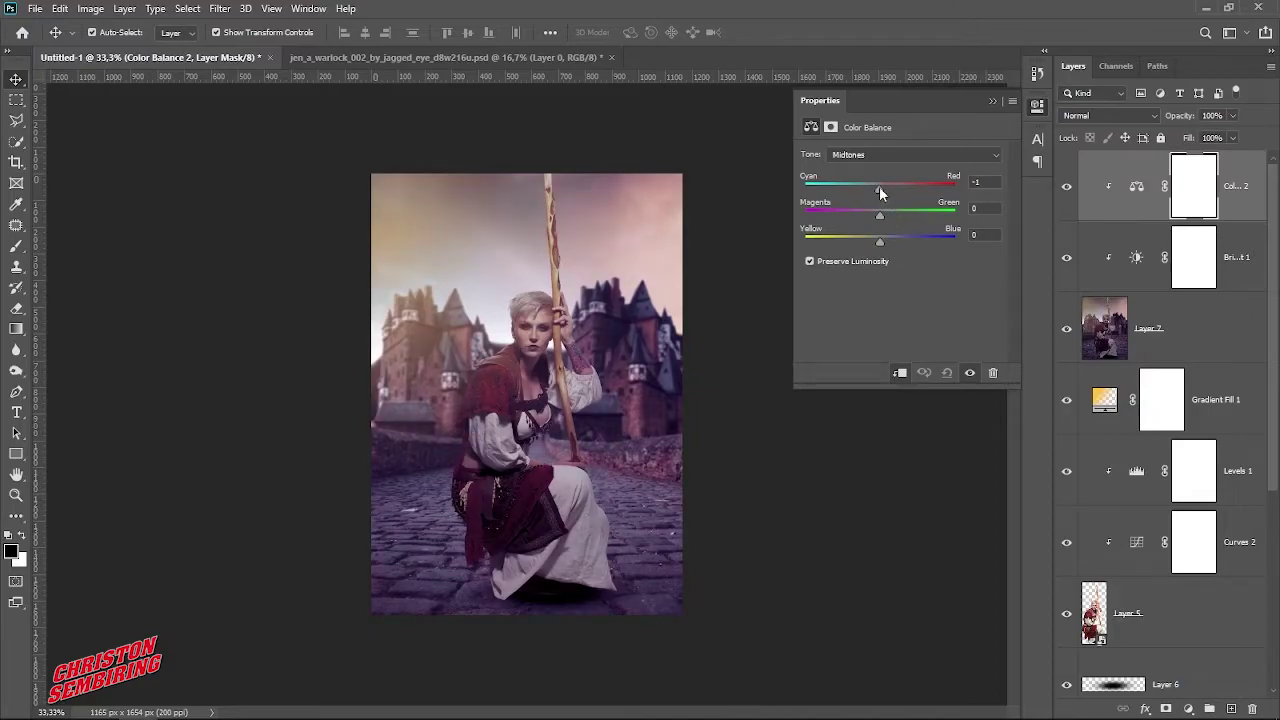
mouse_move(880, 242)
mouse_down()
mouse_move(869, 244)
mouse_move(886, 217)
mouse_up()
click(992, 102)
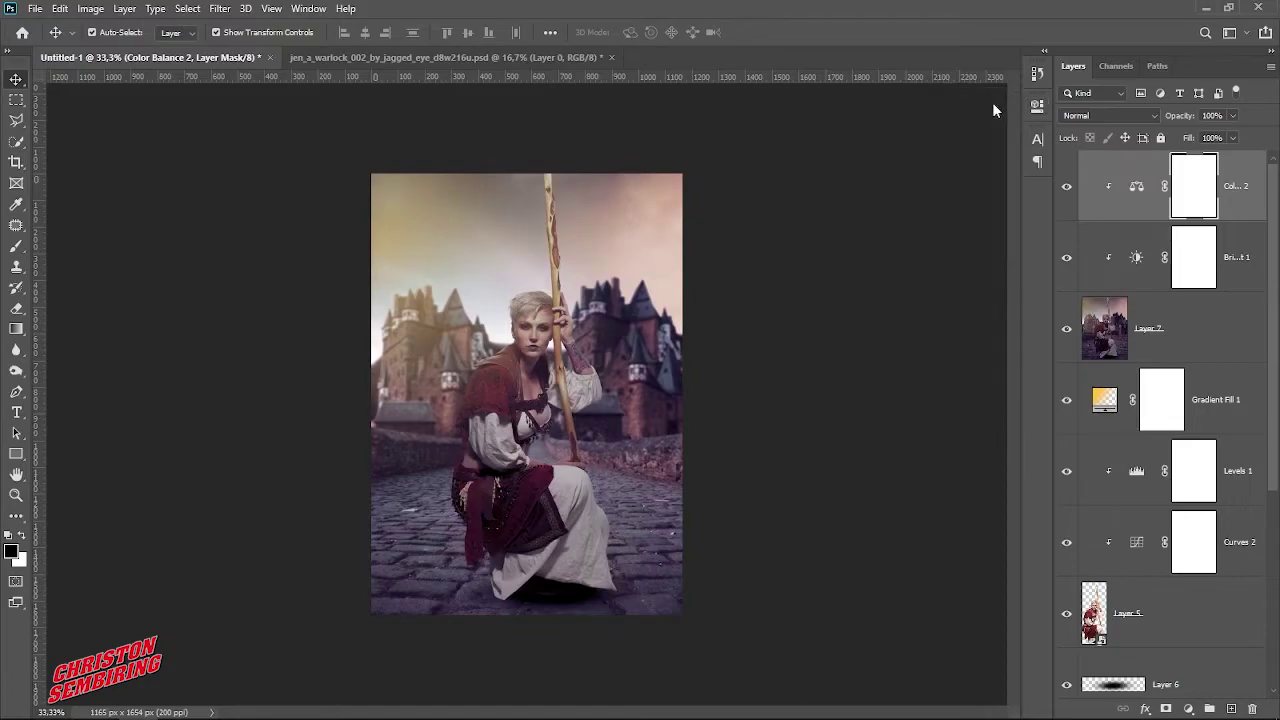
click(862, 266)
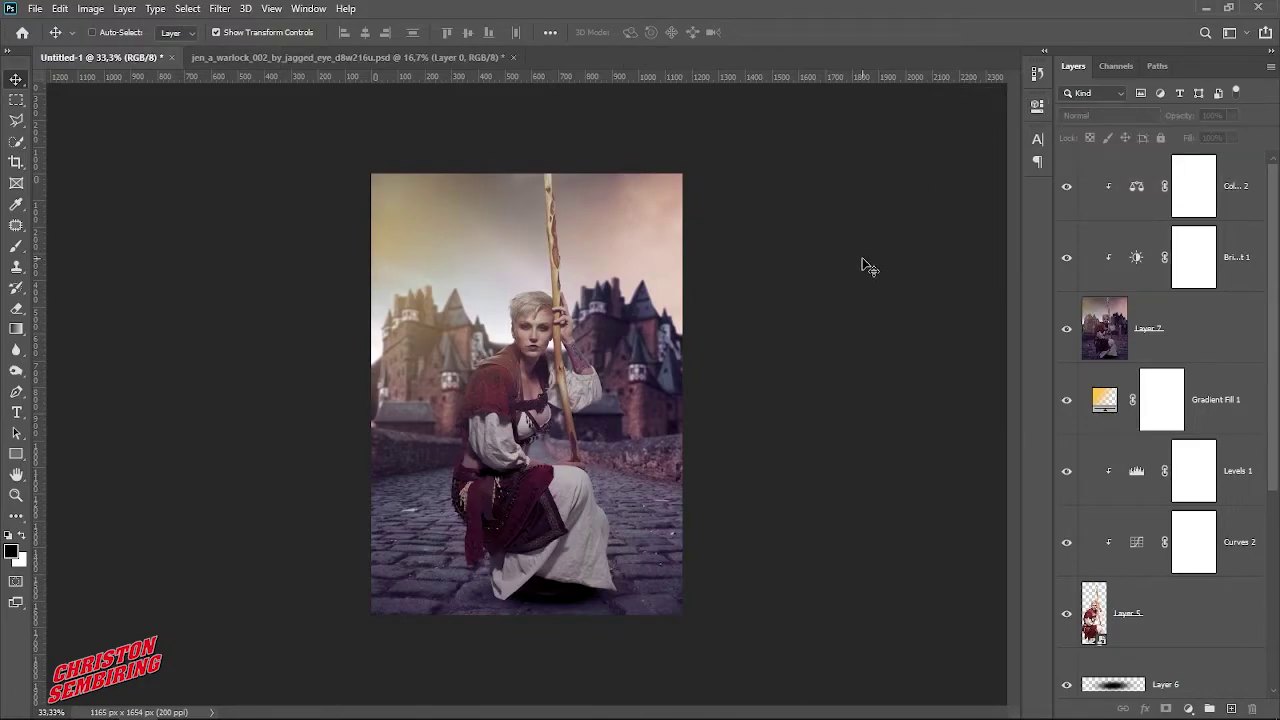
Zoom in to inspect the finished warlock poster.
key(ctrl+plus)
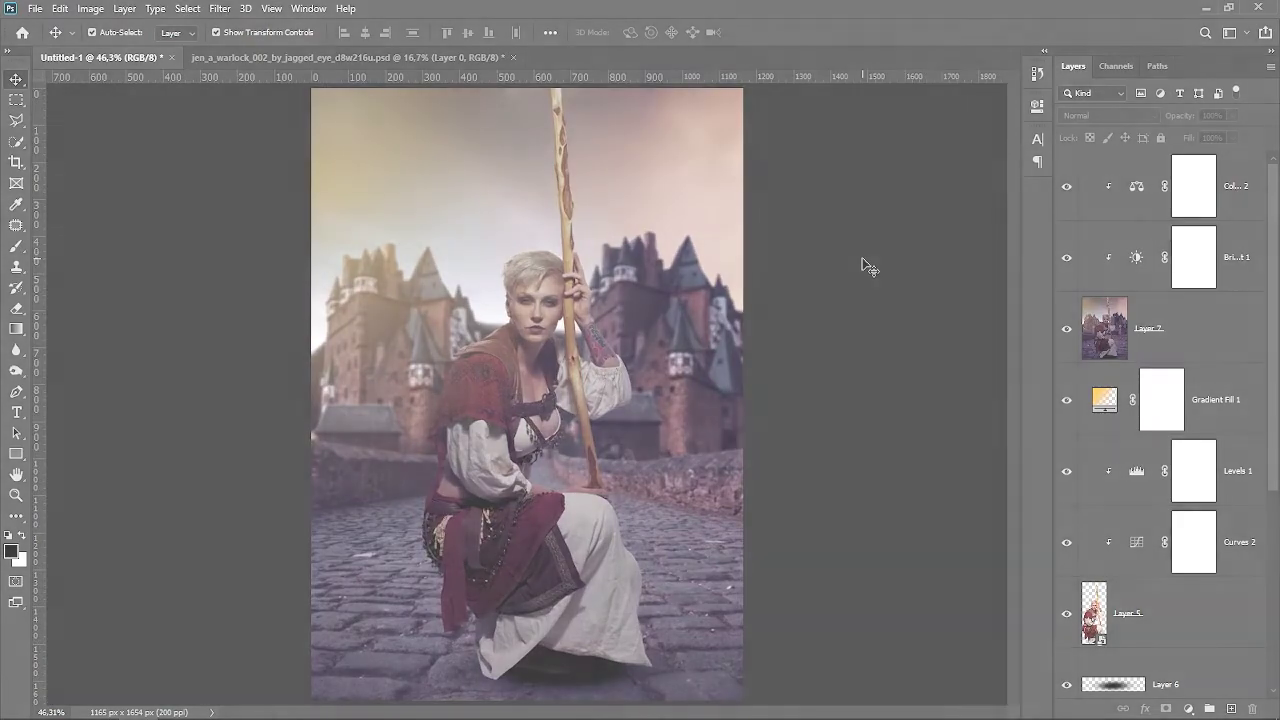